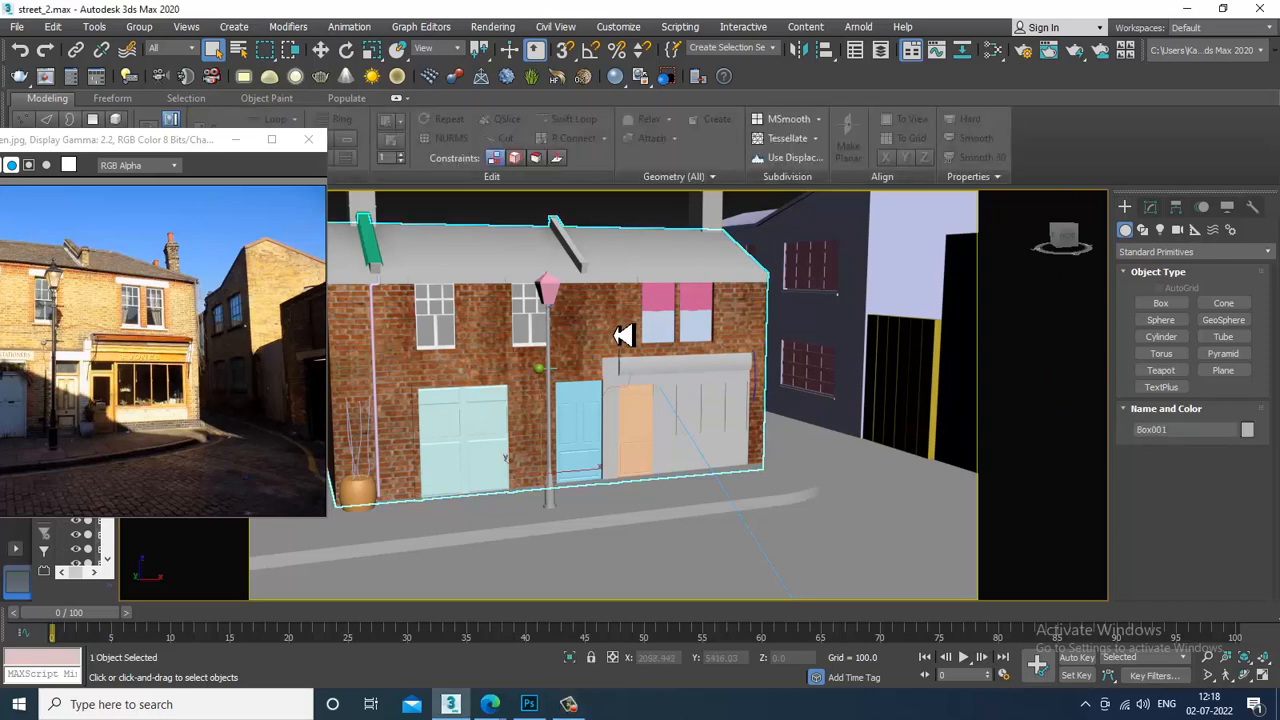
Examine the brick building's facade and upper-floor windows against the reference street photo
scroll(656, 385, down, 3)
scroll(671, 394, up, 3)
alt+middle_drag(671, 400, 728, 433)
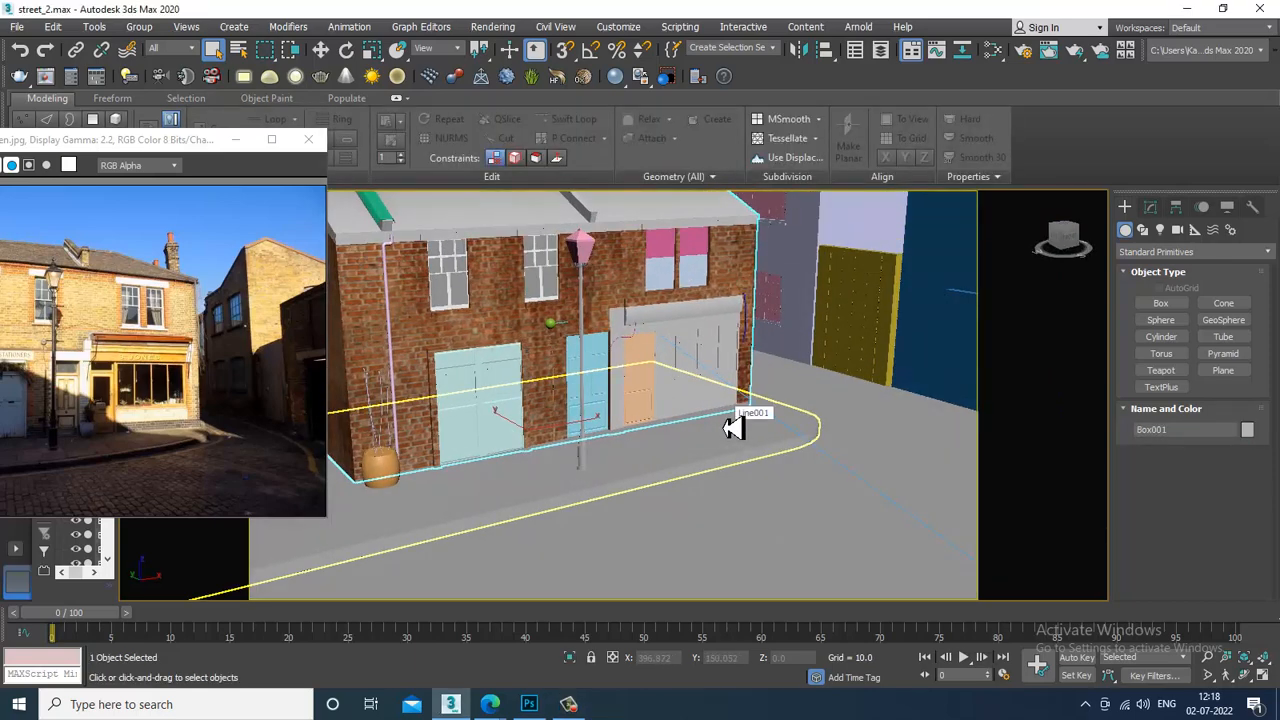
alt+middle_drag(686, 363, 755, 433)
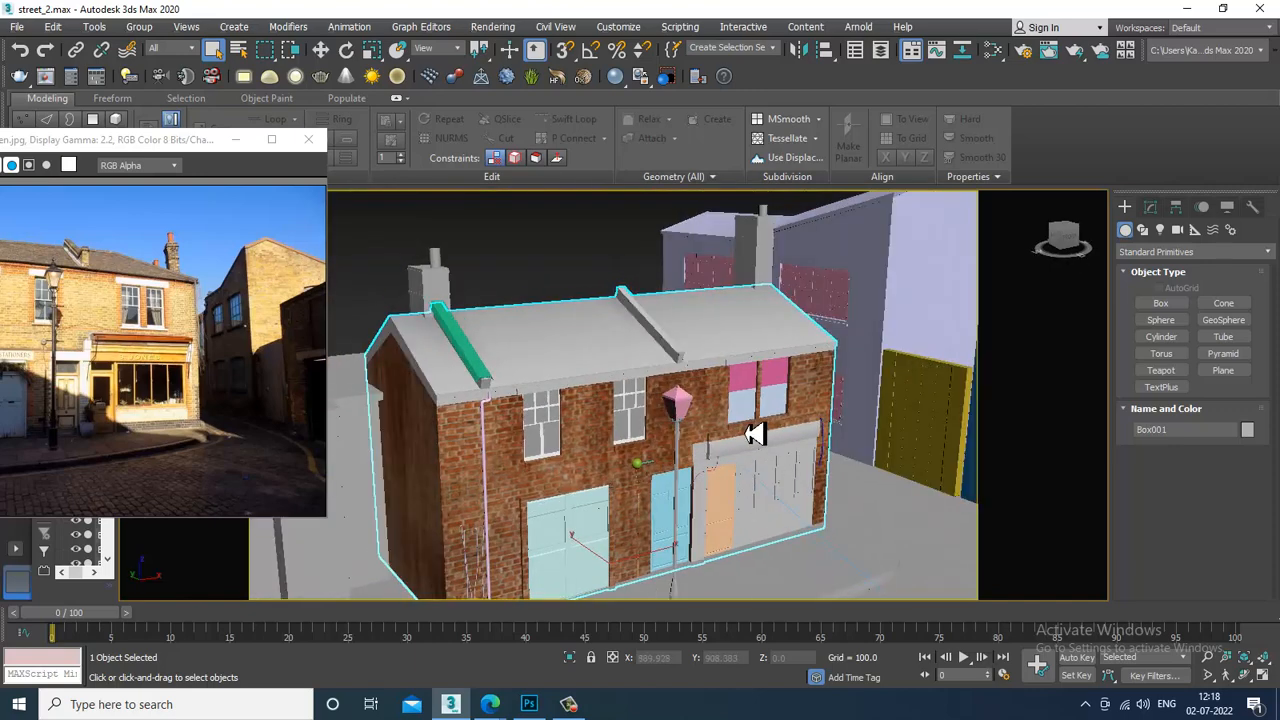
scroll(612, 370, up, 3)
scroll(121, 316, up, 2)
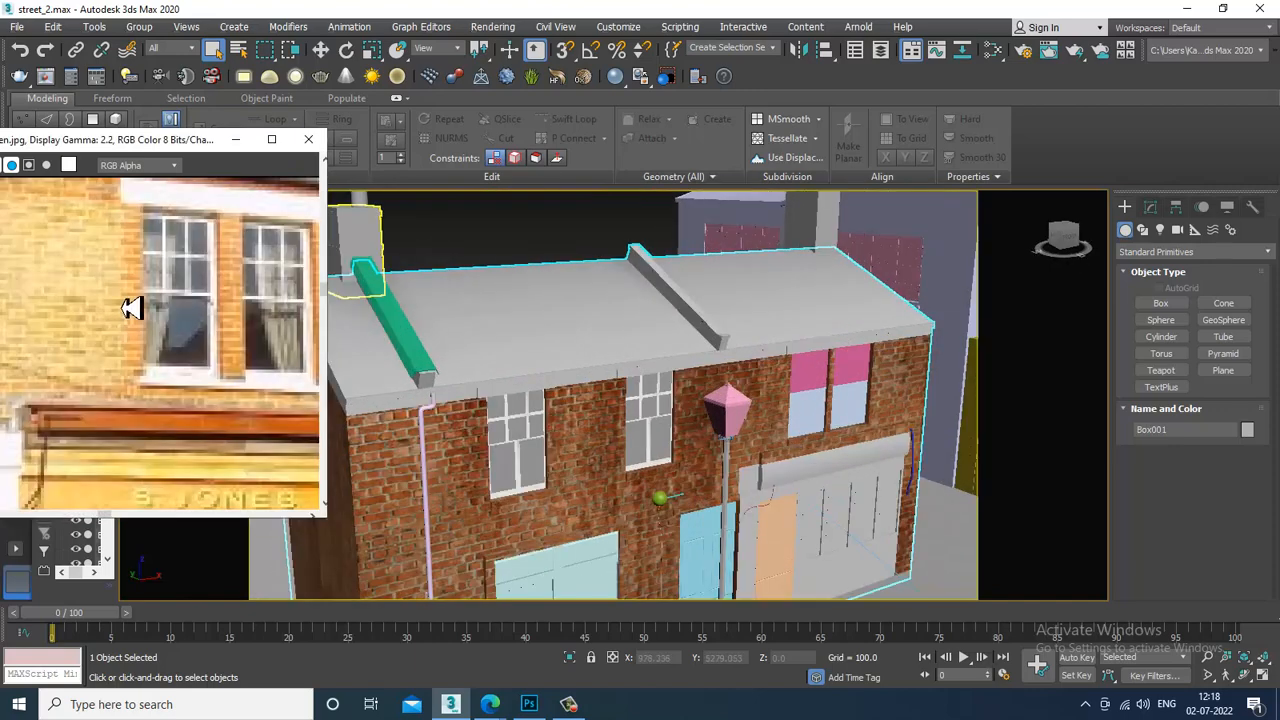
scroll(123, 303, down, 1)
middle_drag(197, 268, 232, 346)
alt+middle_drag(820, 400, 717, 366)
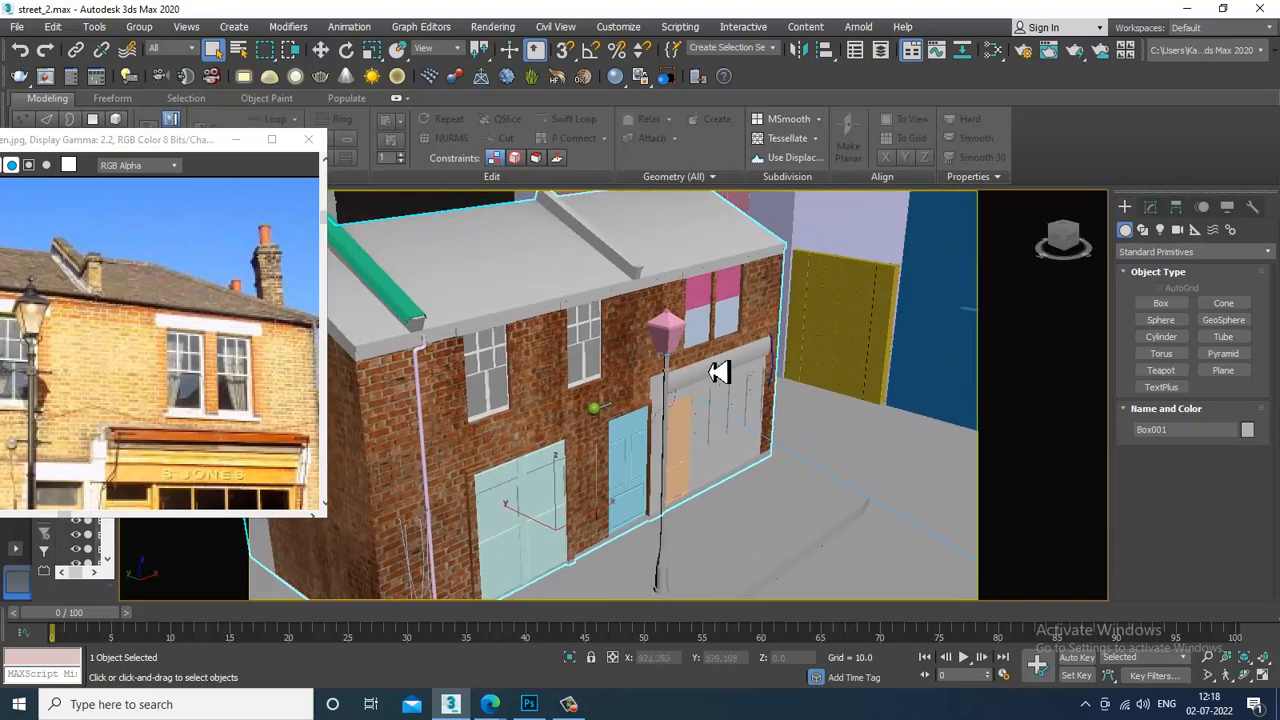
alt+middle_drag(580, 294, 586, 514)
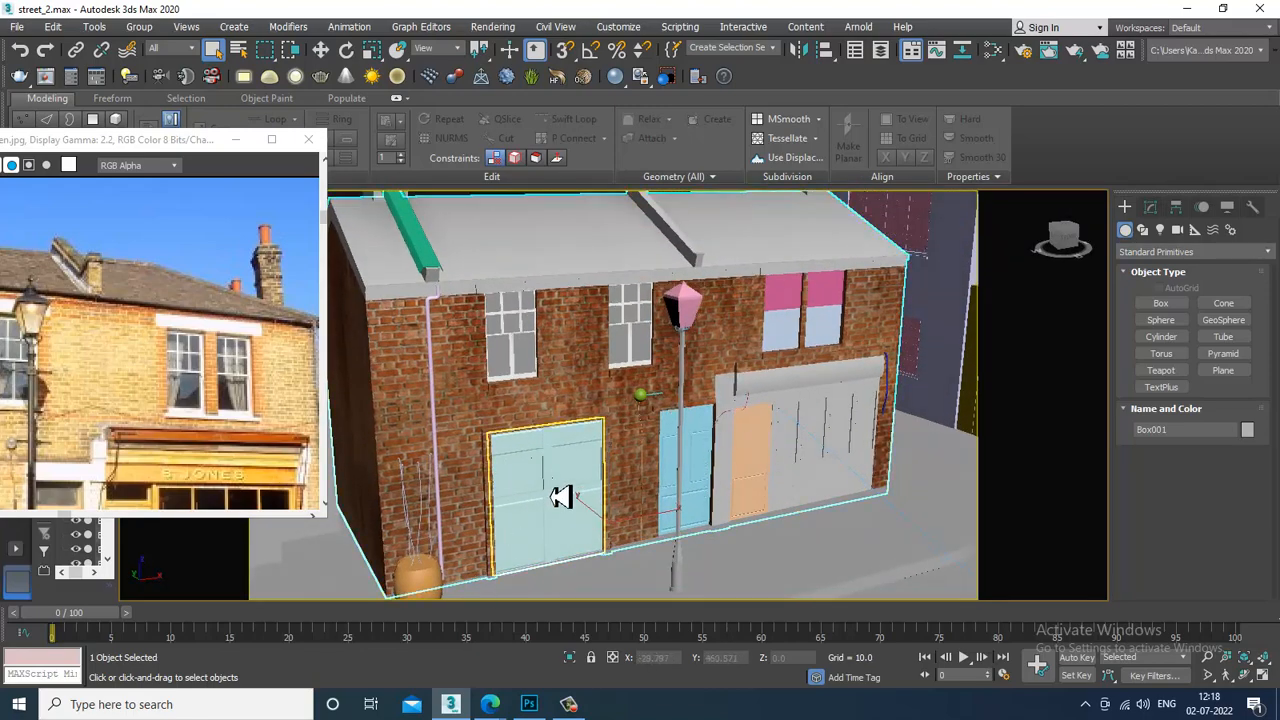
alt+middle_drag(834, 420, 726, 468)
Select the two glass pane polygons on the lower sash of the first blue-and-pink upper window, with edged faces shown
scroll(727, 468, up, 5)
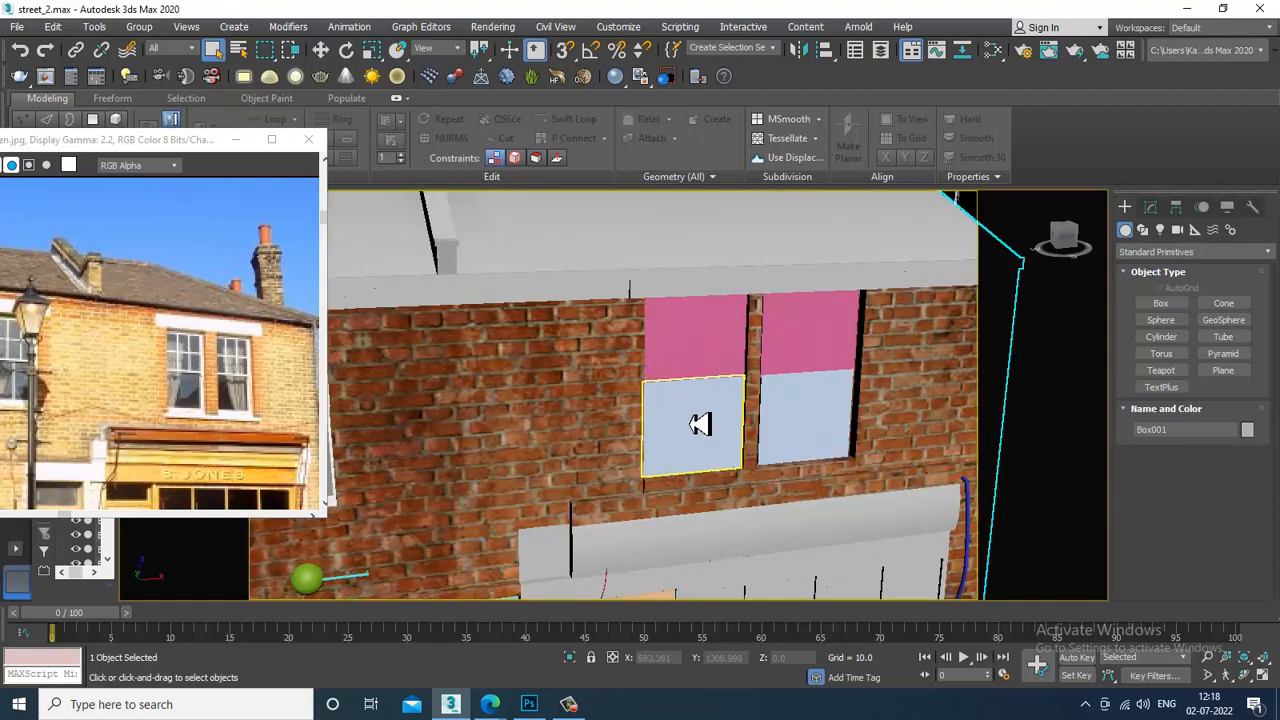
click(700, 422)
scroll(737, 409, up, 5)
alt+middle_drag(737, 398, 771, 363)
key(F4)
click(1151, 208)
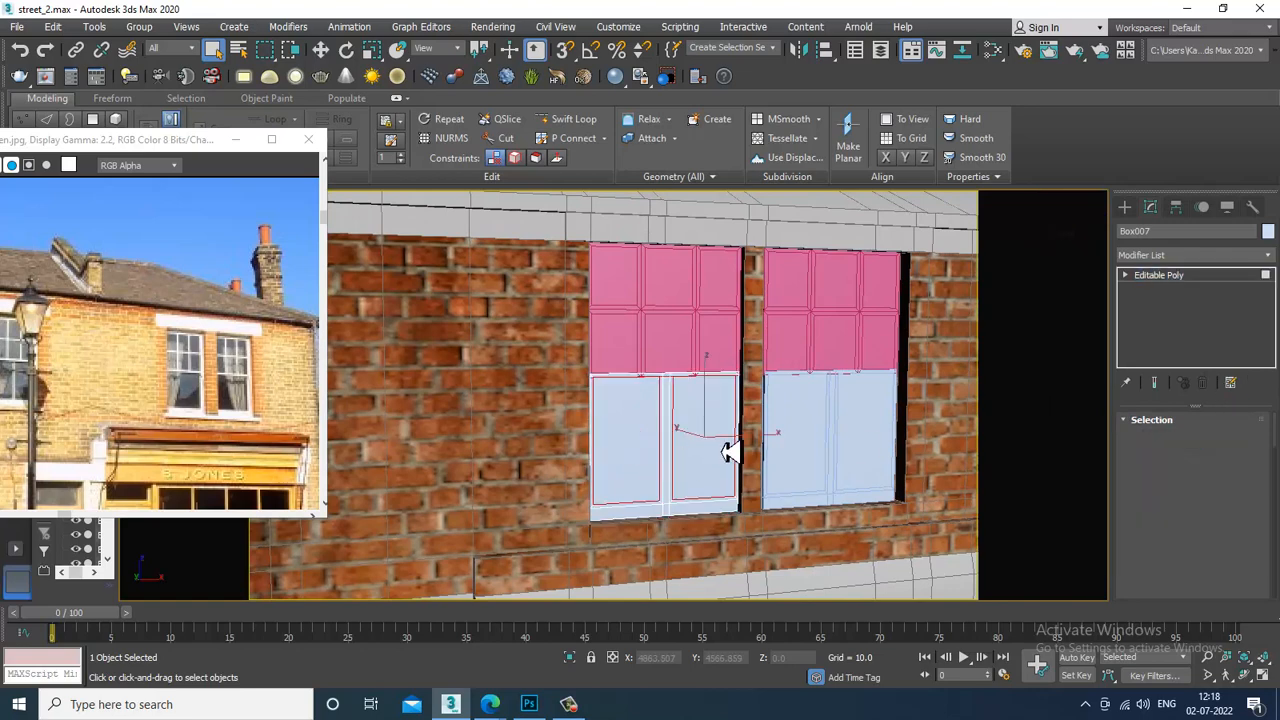
key(4)
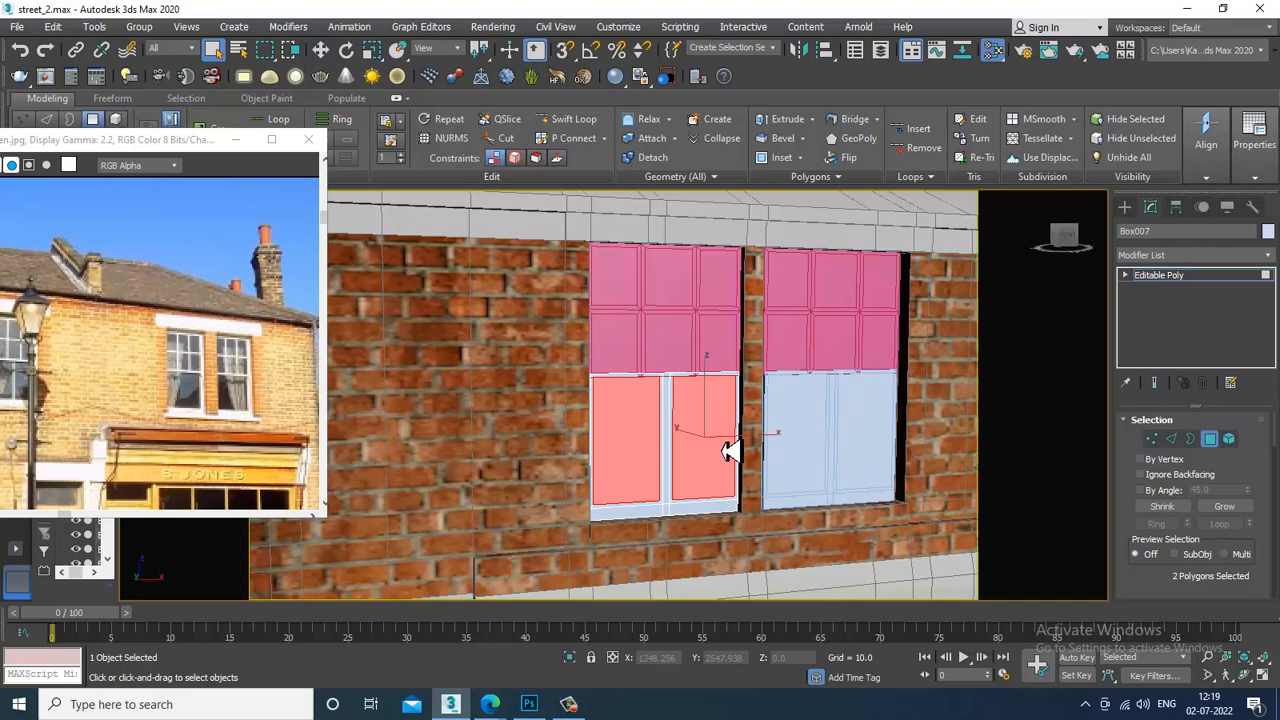
Open the parameters of the reflective VRayMtl Material #14 in the Slate Material Editor
key(m)
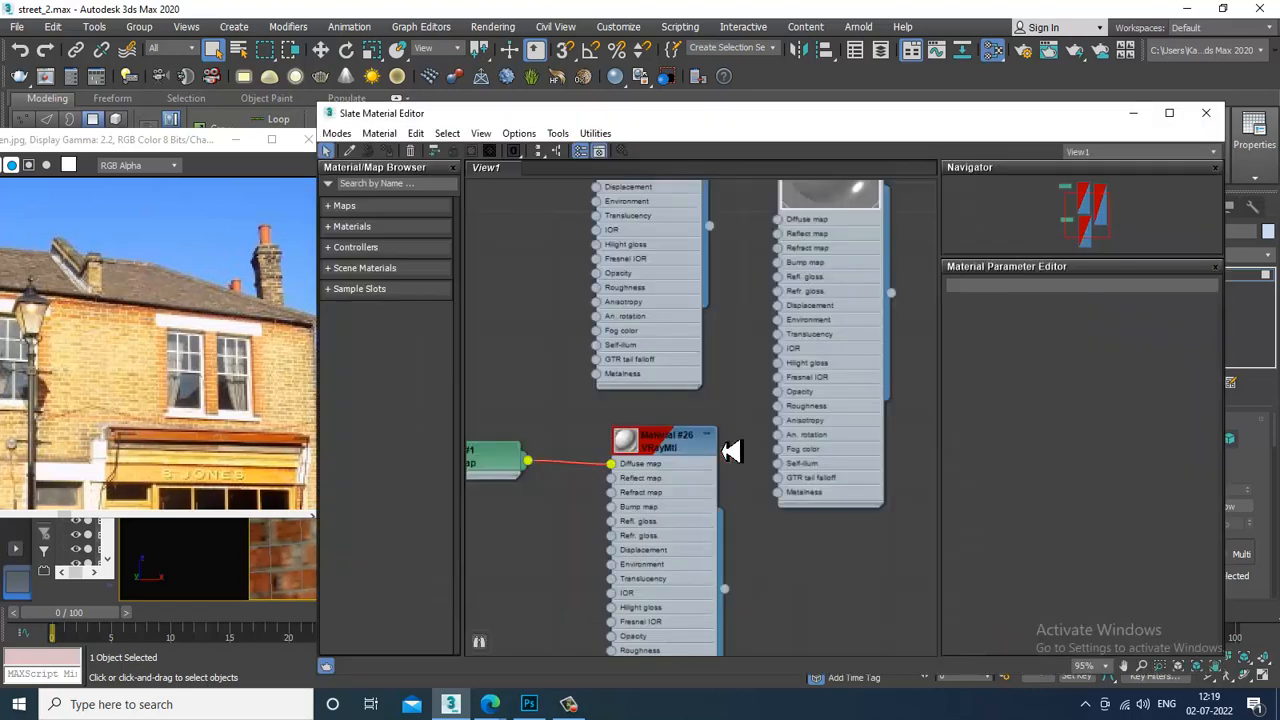
middle_drag(723, 395, 733, 440)
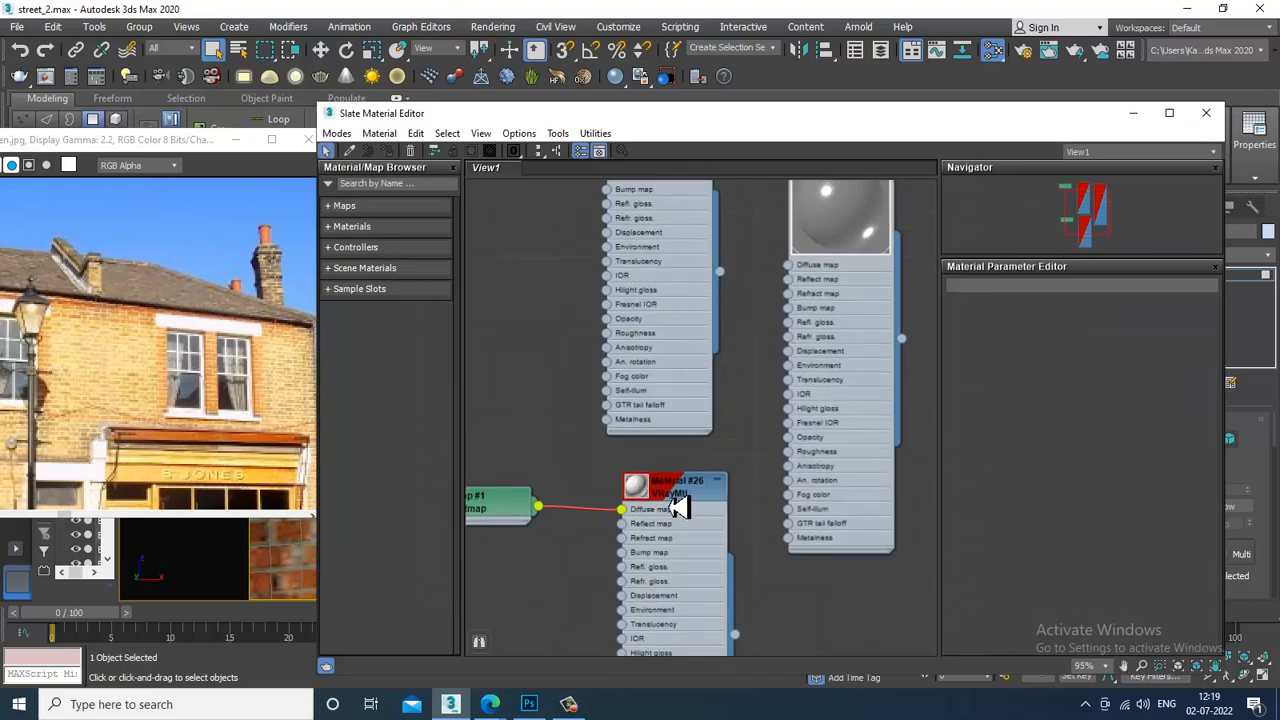
click(678, 507)
middle_drag(788, 395, 778, 468)
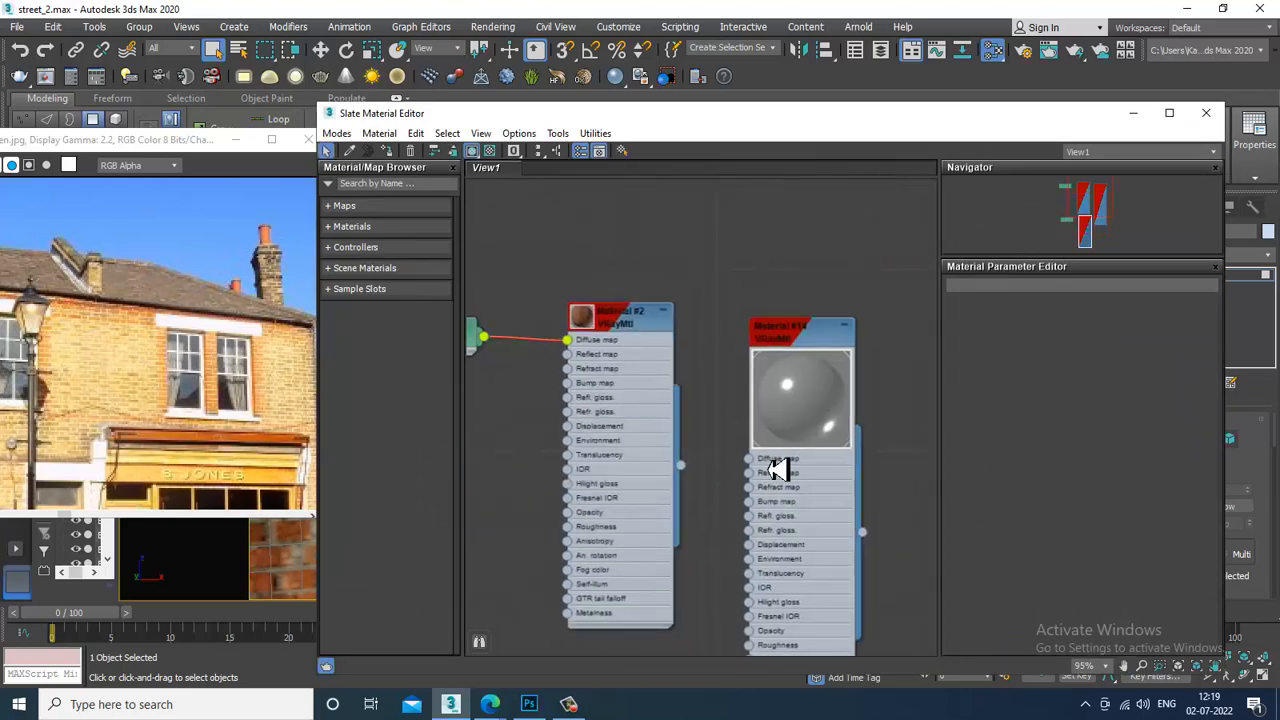
double_click(793, 360)
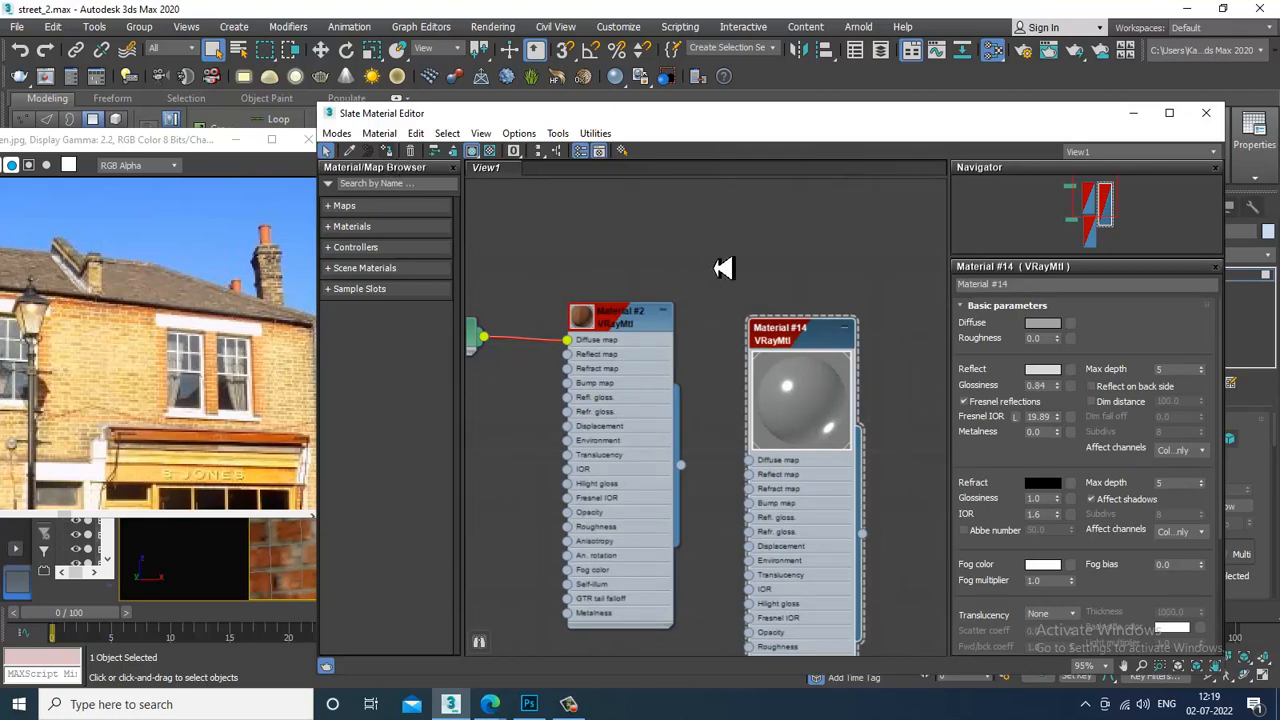
middle_drag(733, 448, 776, 655)
mouse_move(739, 383)
middle_down()
mouse_move(766, 566)
mouse_move(749, 406)
middle_up()
scroll(749, 406, down, 2)
middle_drag(780, 490, 754, 233)
middle_drag(764, 431, 776, 297)
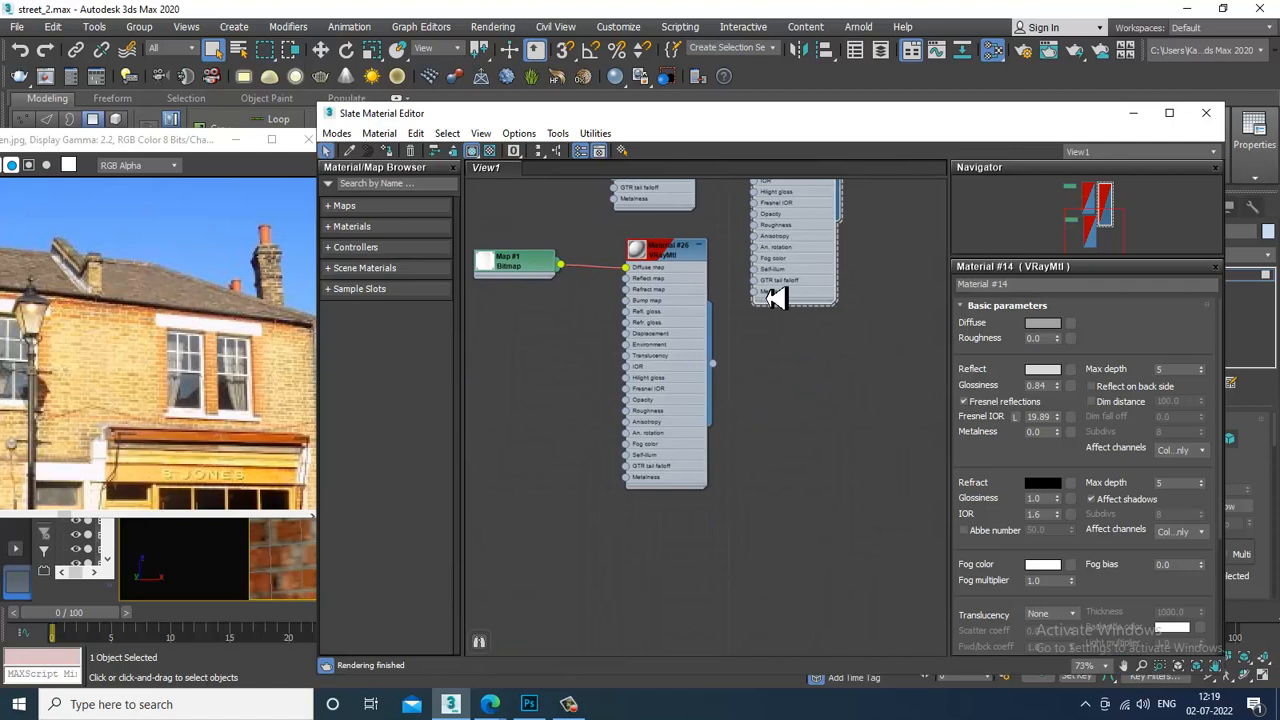
middle_drag(744, 345, 751, 386)
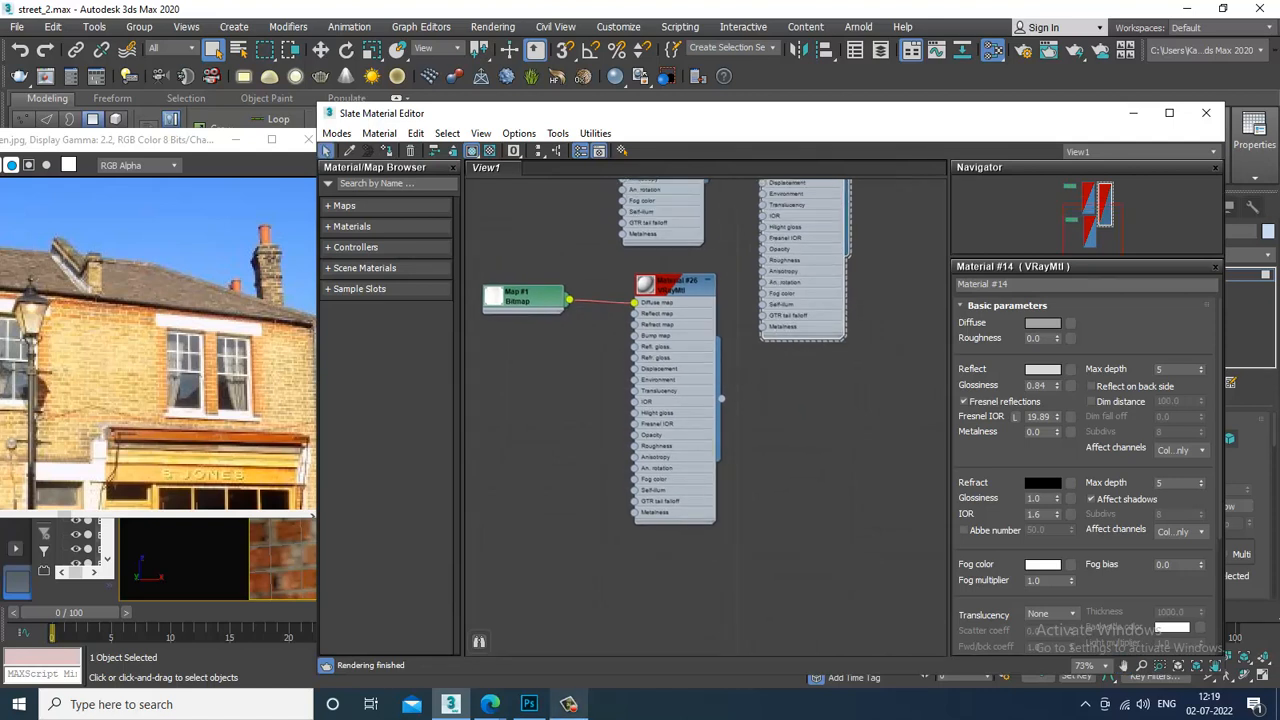
click(570, 704)
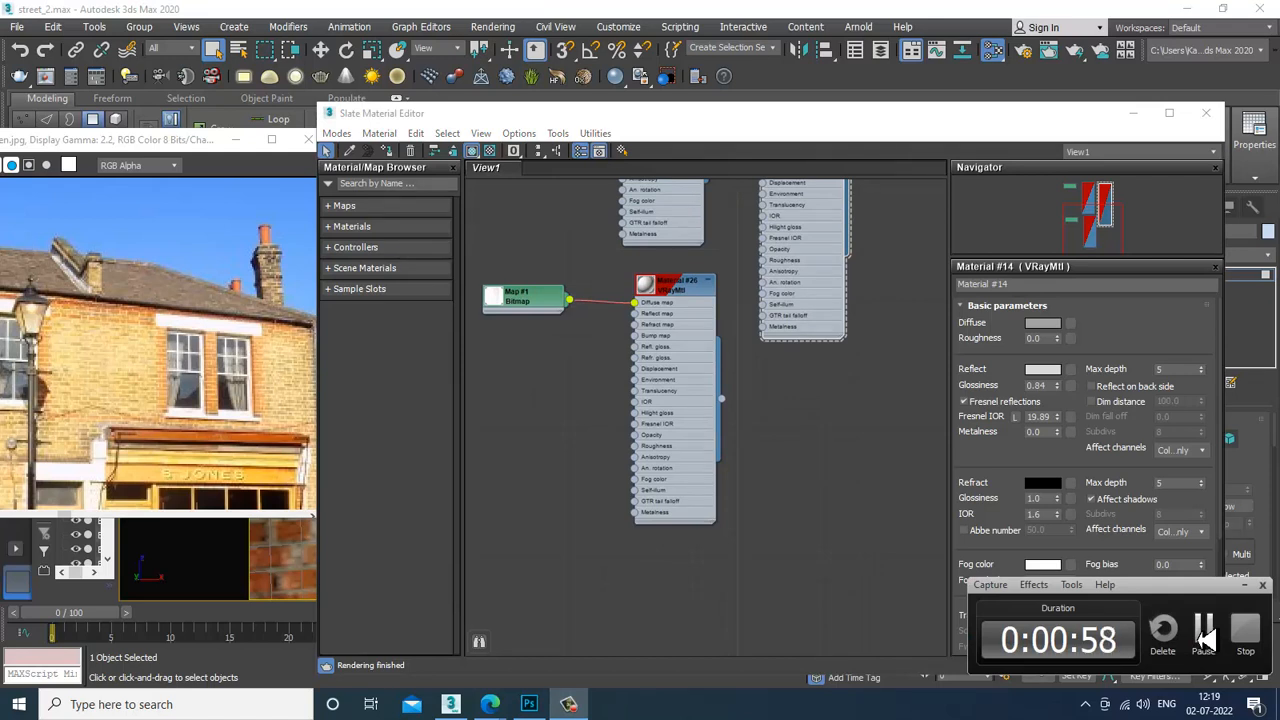
click(1205, 638)
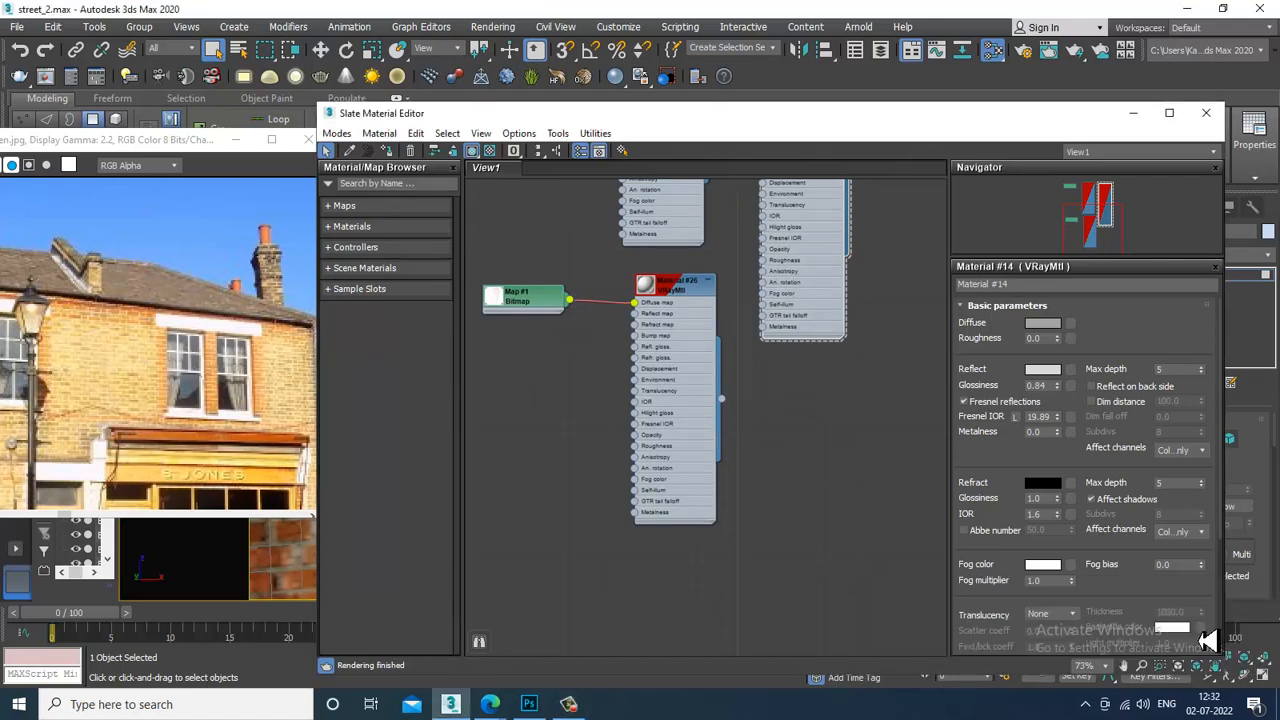
Assign Material #14 to the selected panes of the lower sash and leave polygon editing
middle_drag(738, 383, 733, 475)
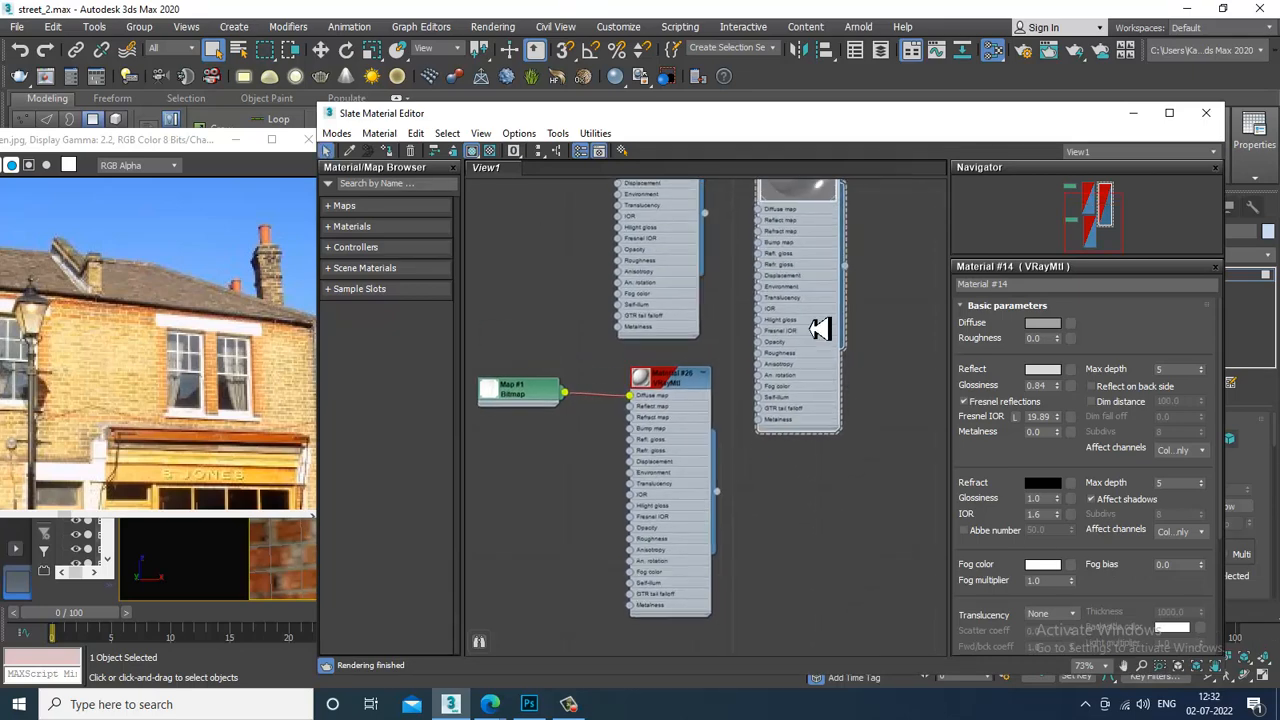
middle_drag(813, 329, 795, 478)
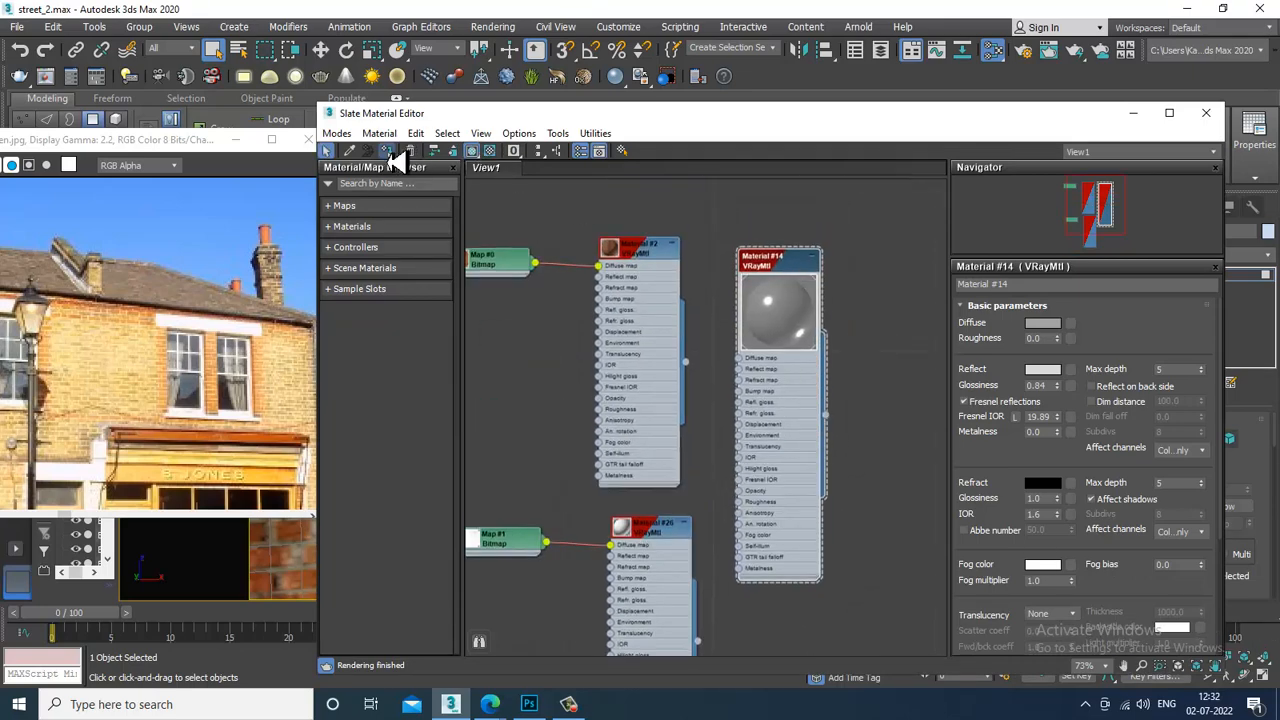
drag(1100, 120, 130, 122)
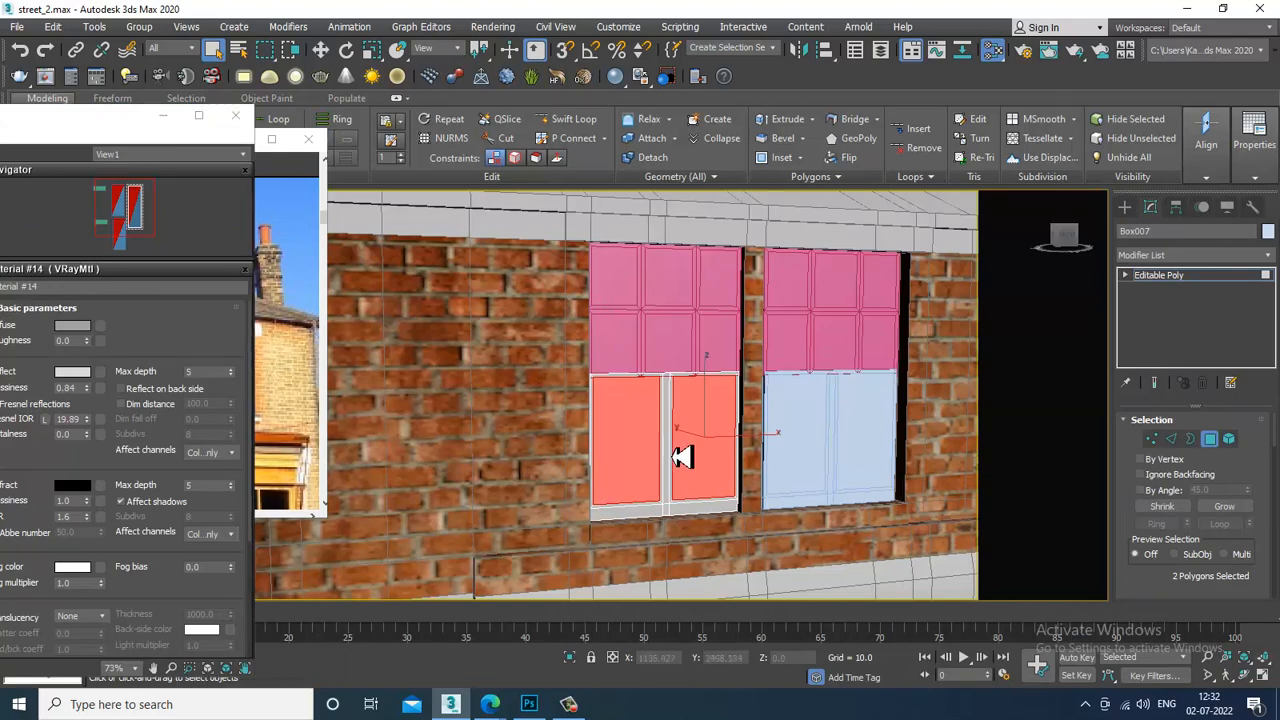
middle_drag(680, 414, 695, 434)
click(1185, 290)
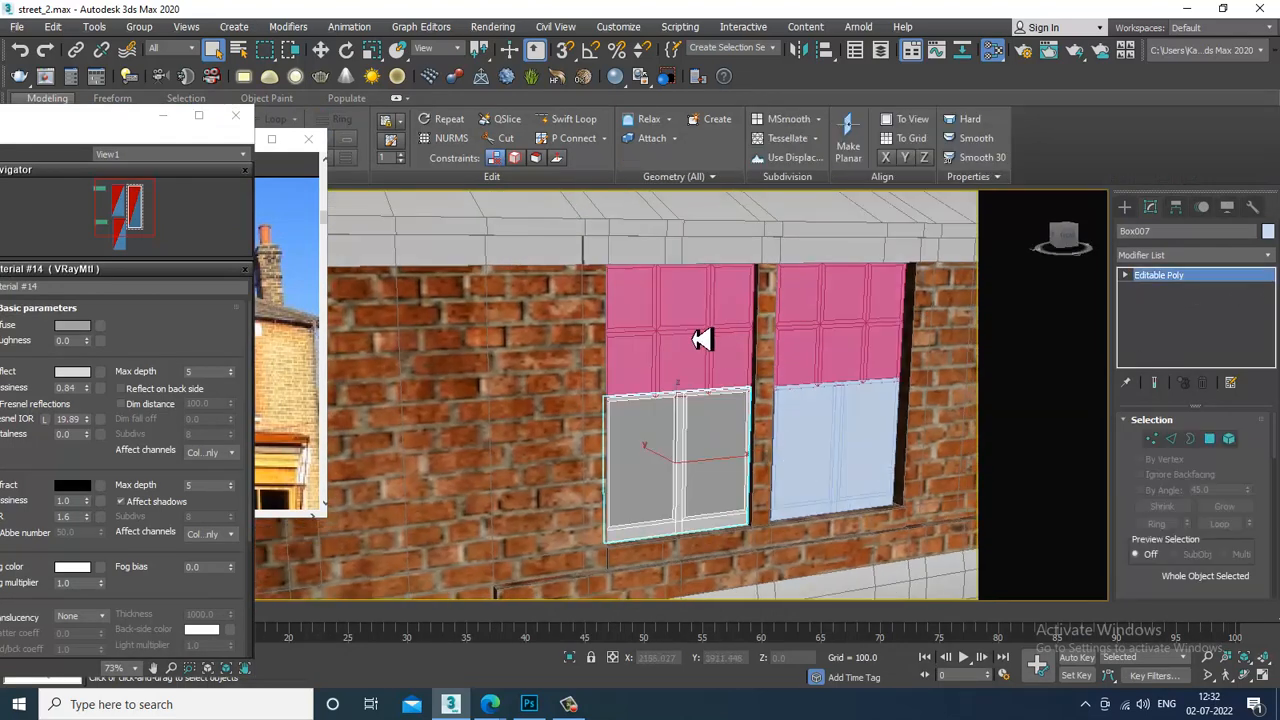
Assign Material #14 to the six pane polygons of the pink upper sash above it
click(700, 337)
key(4)
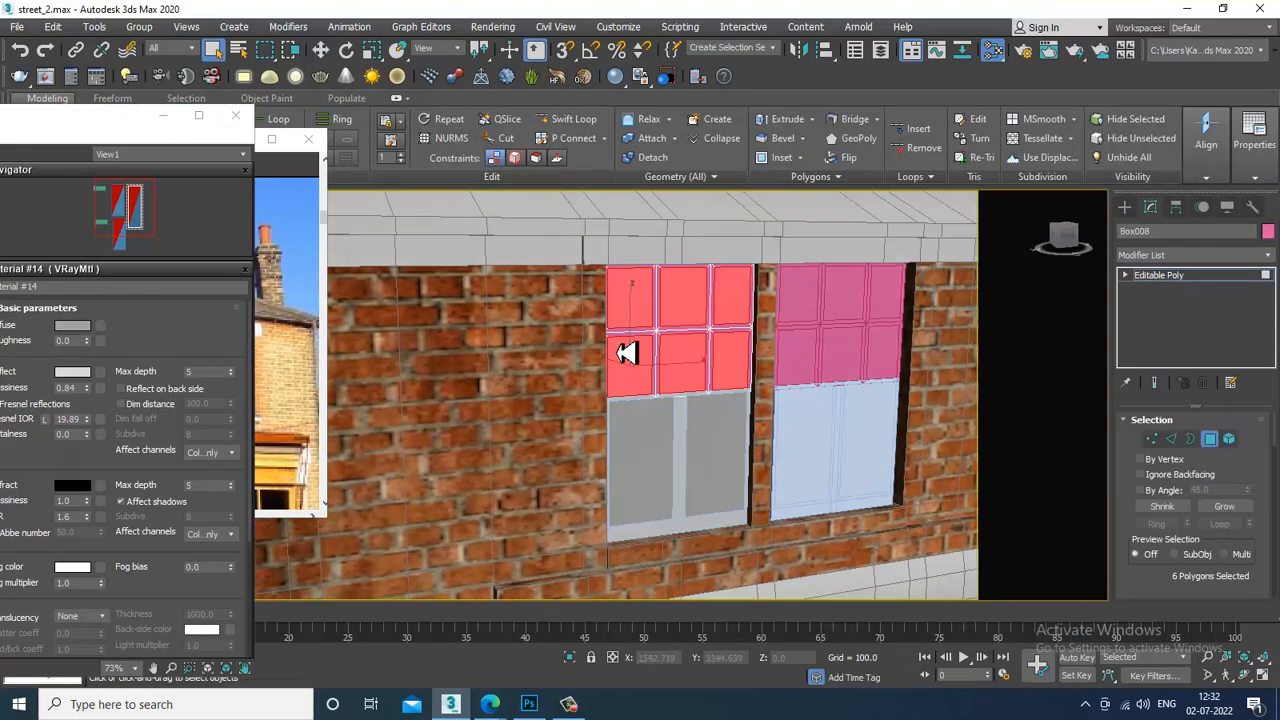
drag(76, 120, 734, 123)
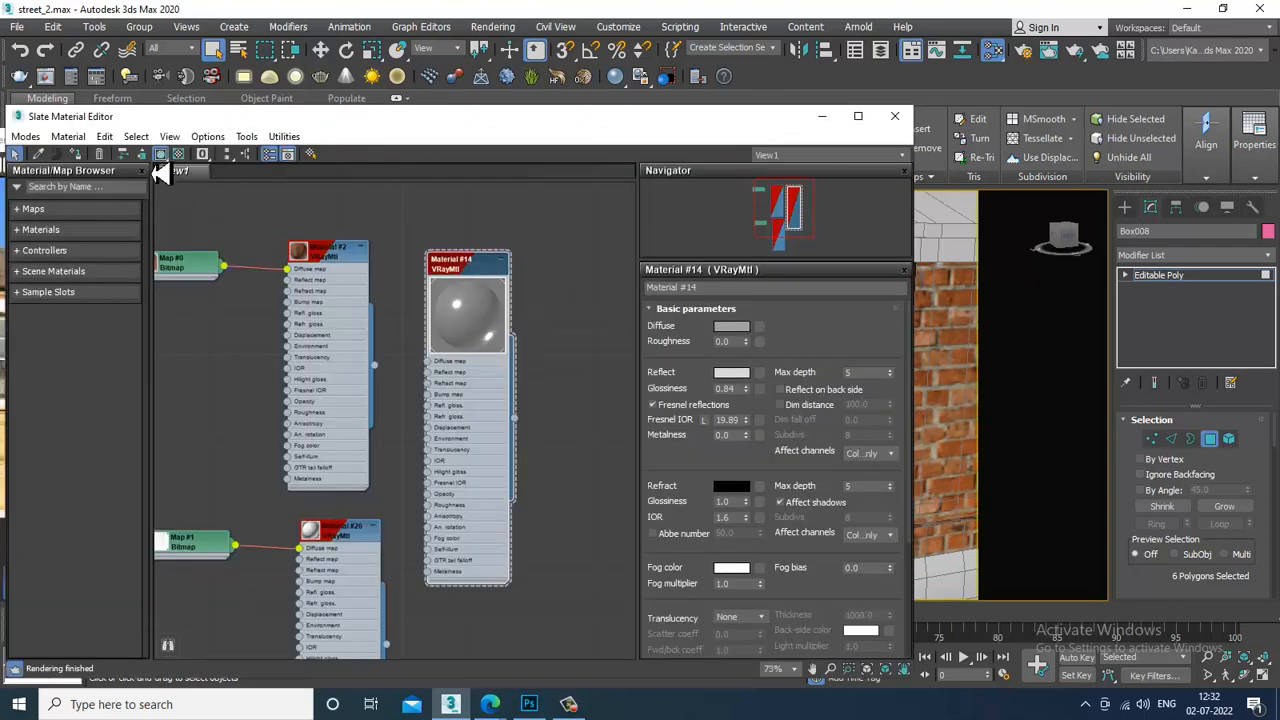
click(822, 116)
Invert the polygon selection on the upper sash and assign Material #26 to its frame bars
key(ctrl+Page_Up)
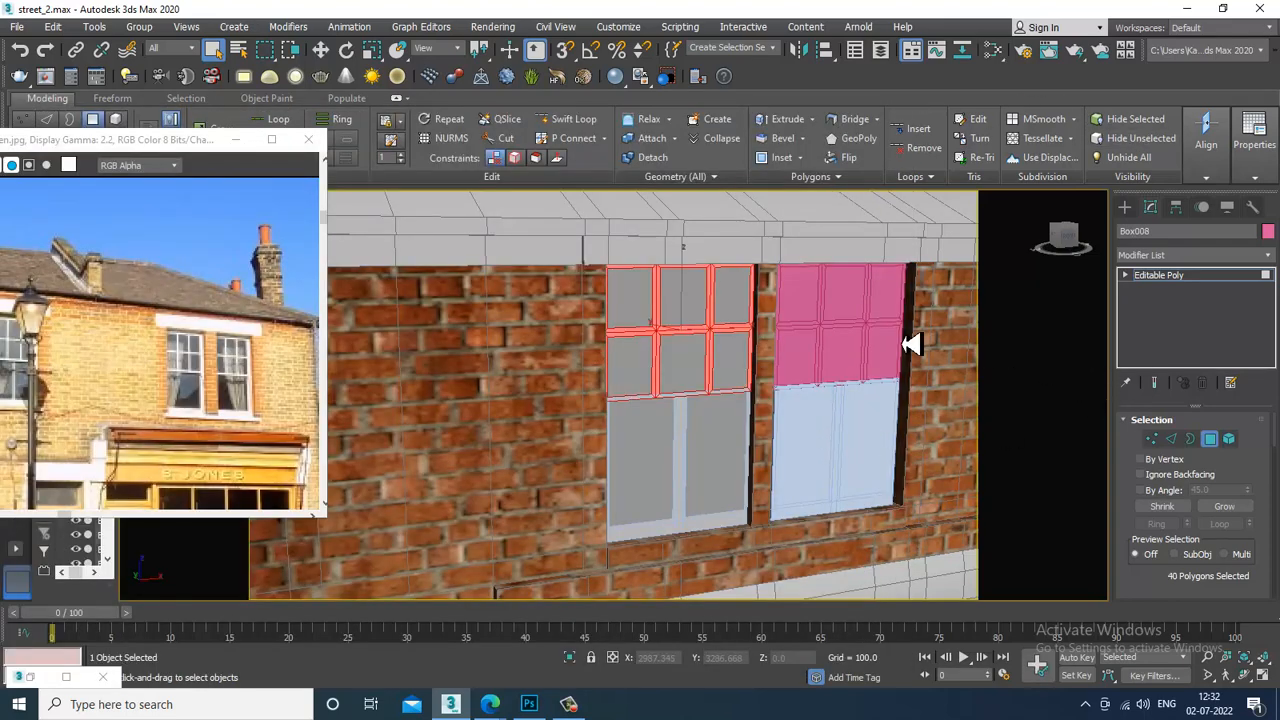
key(m)
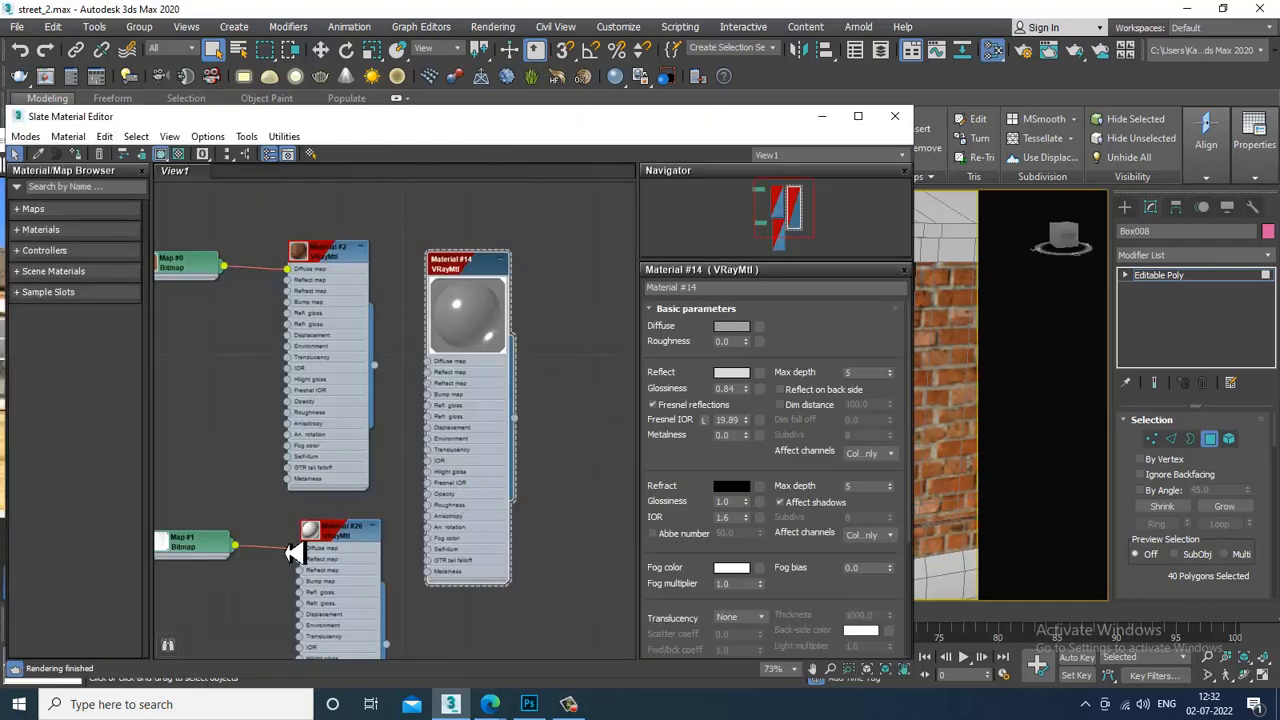
double_click(329, 531)
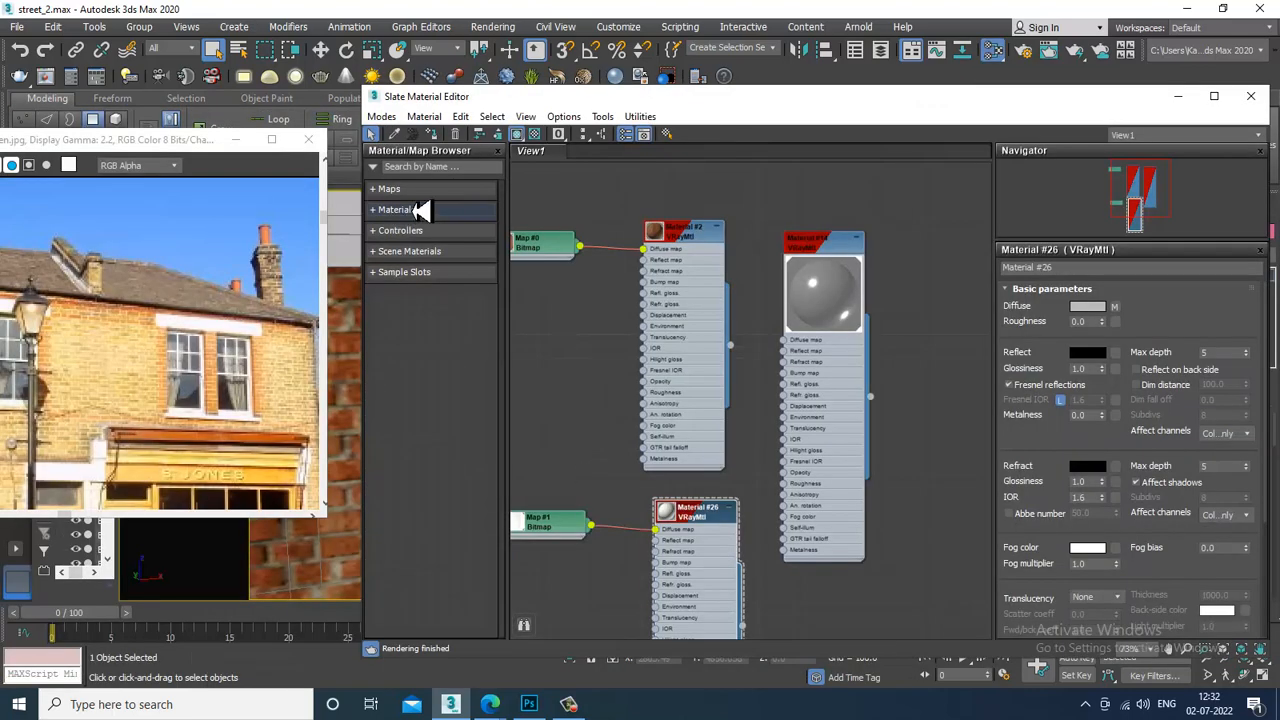
click(1178, 97)
Add a UVW Map modifier with Box mapping to the upper sash
scroll(850, 360, up, 4)
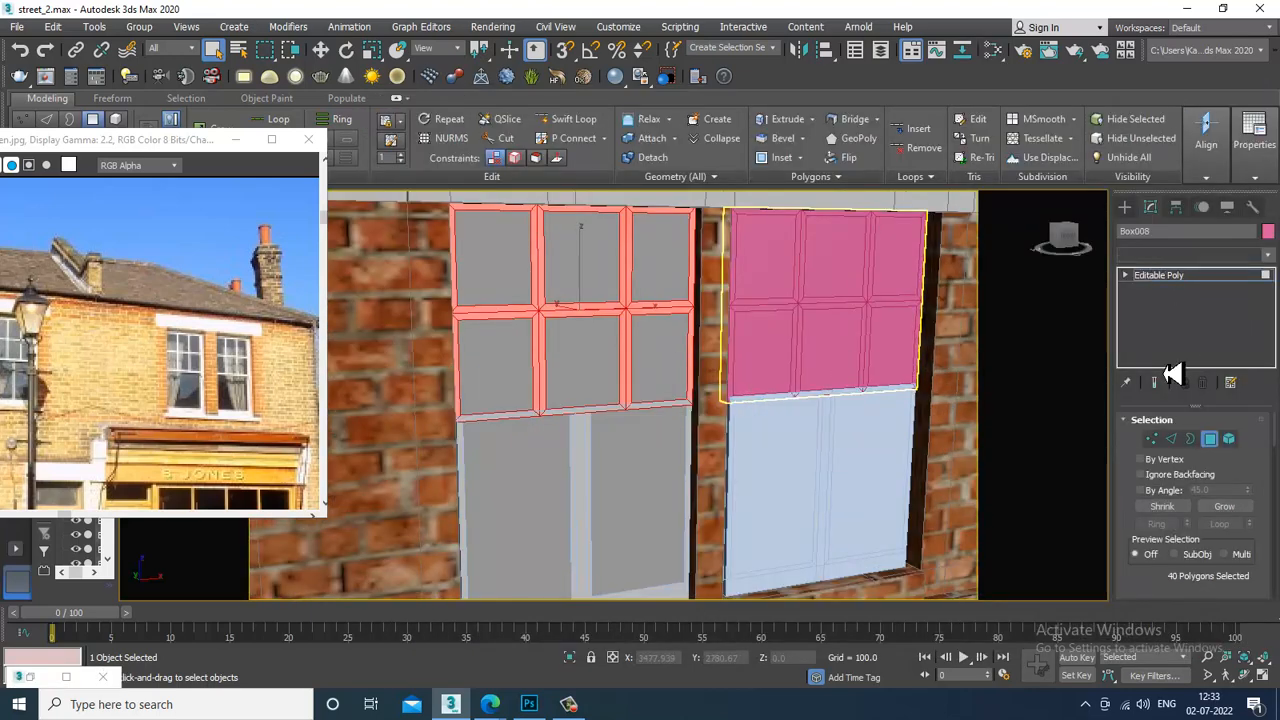
key(u)
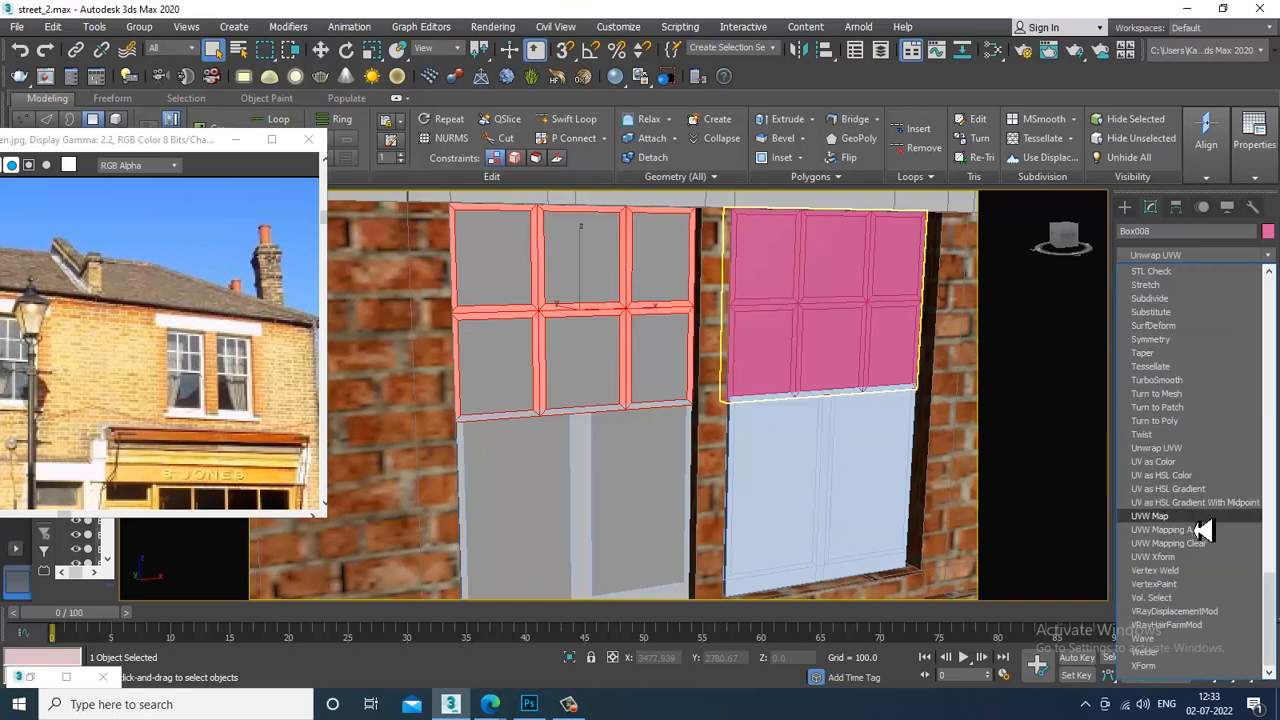
click(1149, 516)
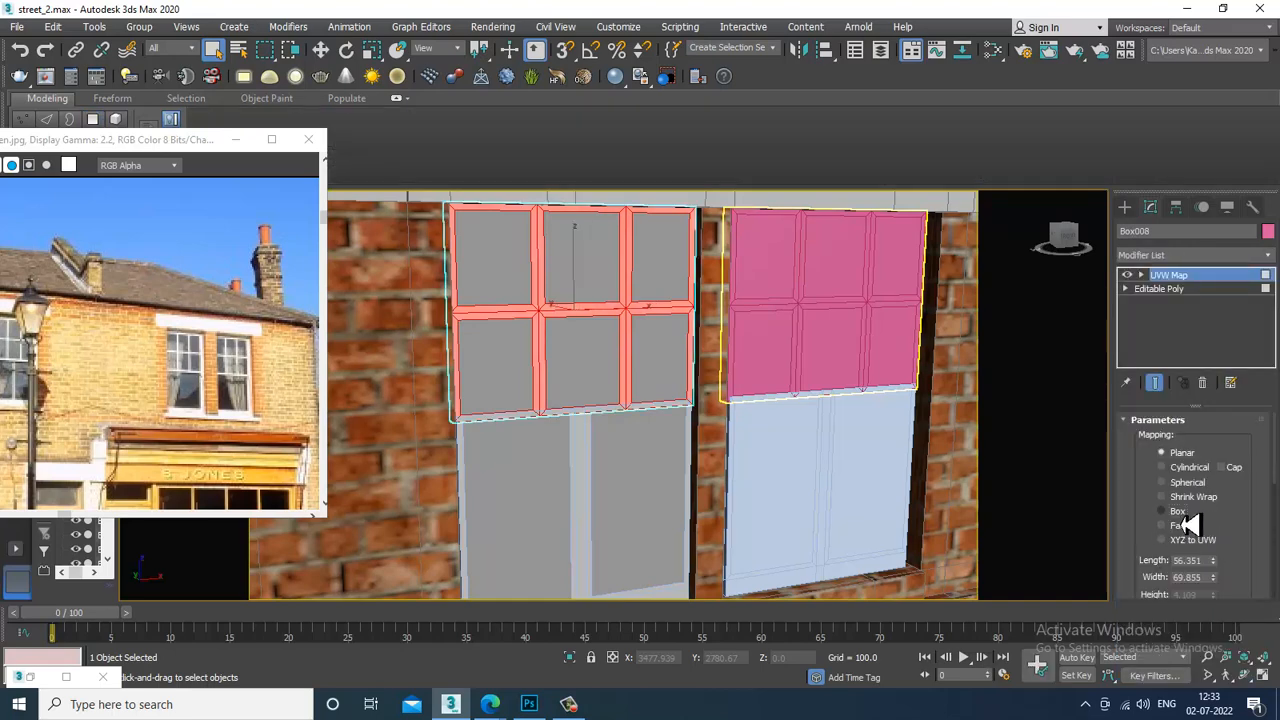
click(1178, 512)
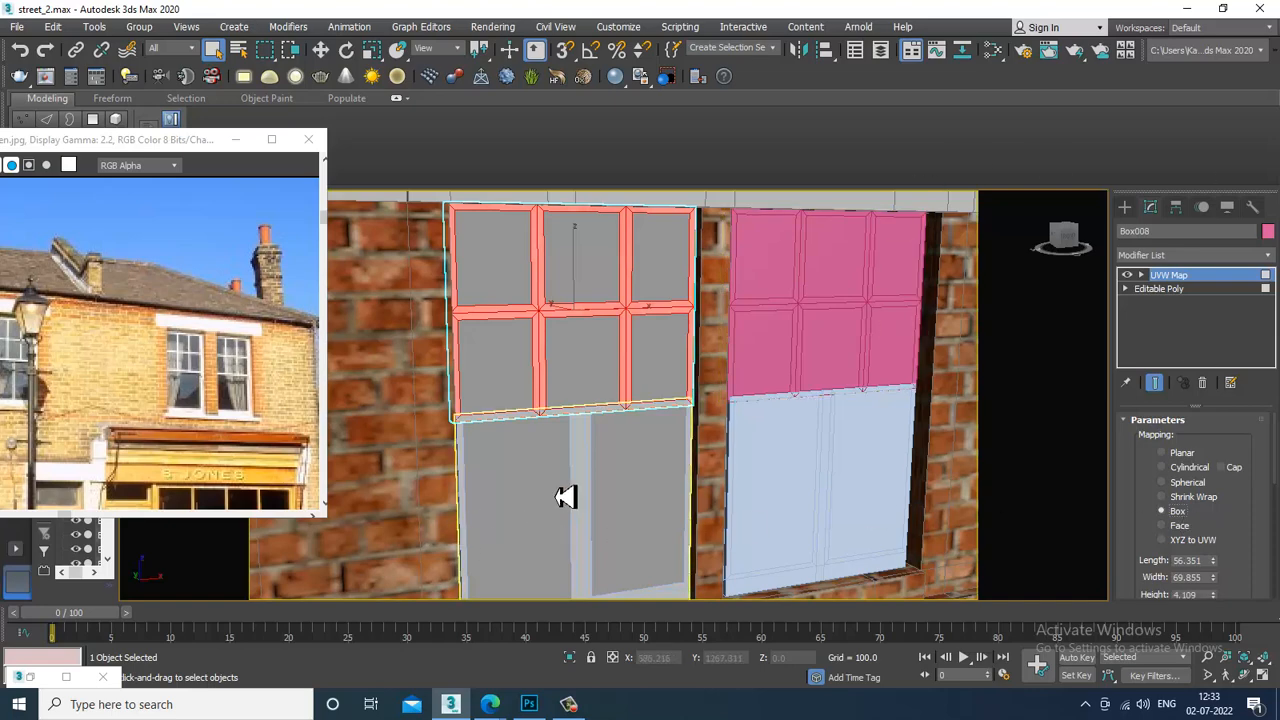
Select the frame polygons of the lower sash and assign Material #26 to them
click(566, 497)
click(1210, 440)
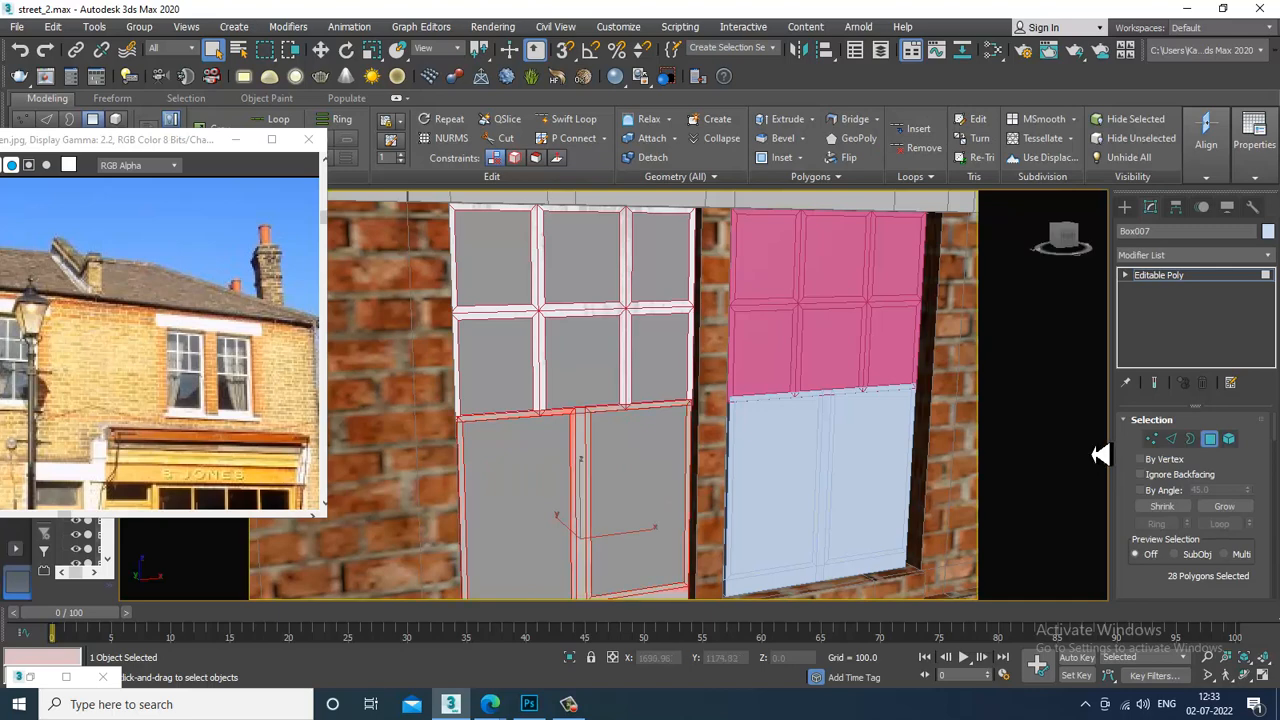
key(m)
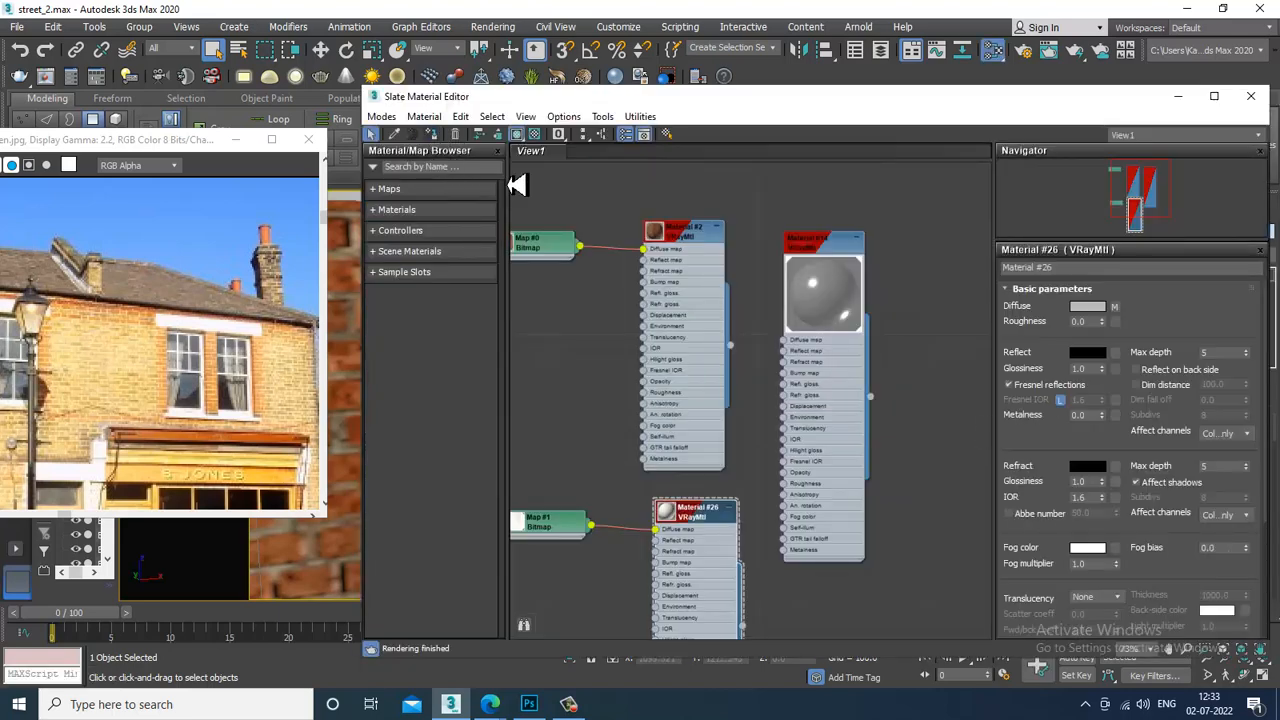
click(1178, 96)
Add a UVW Map modifier with Box mapping to the left window's lower sash
click(1173, 262)
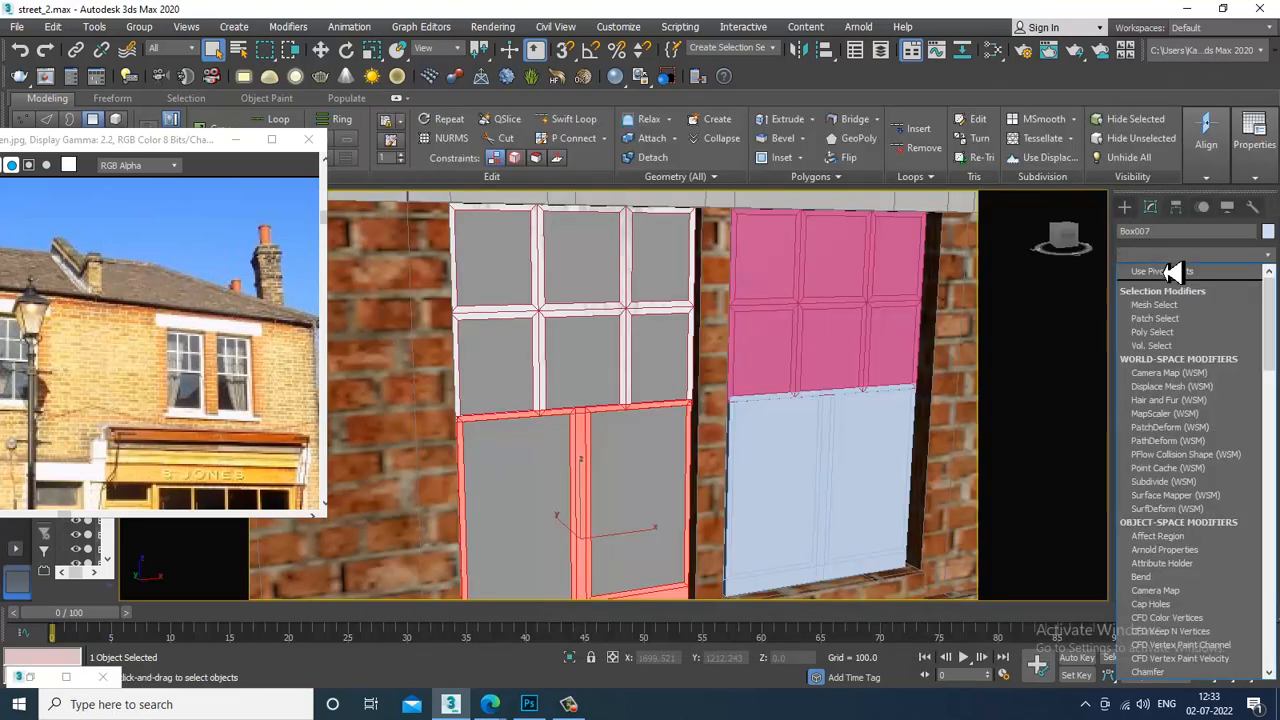
scroll(1166, 375, down, 20)
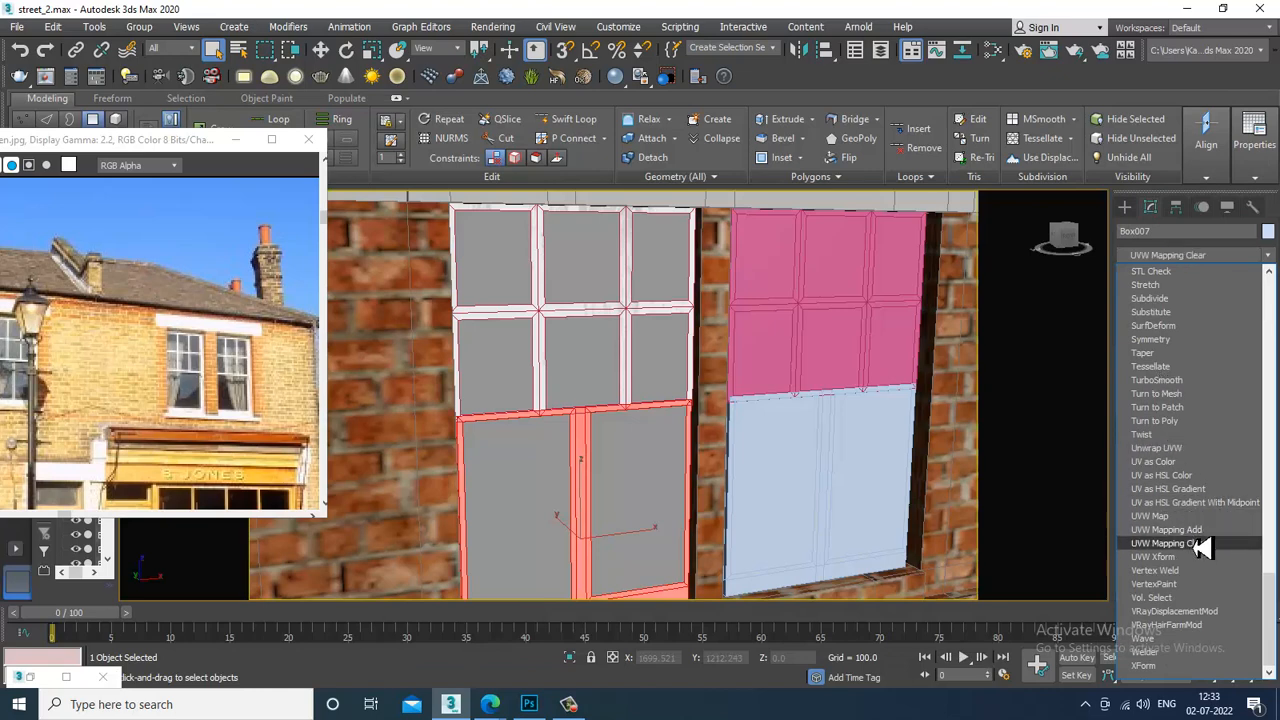
key(u)
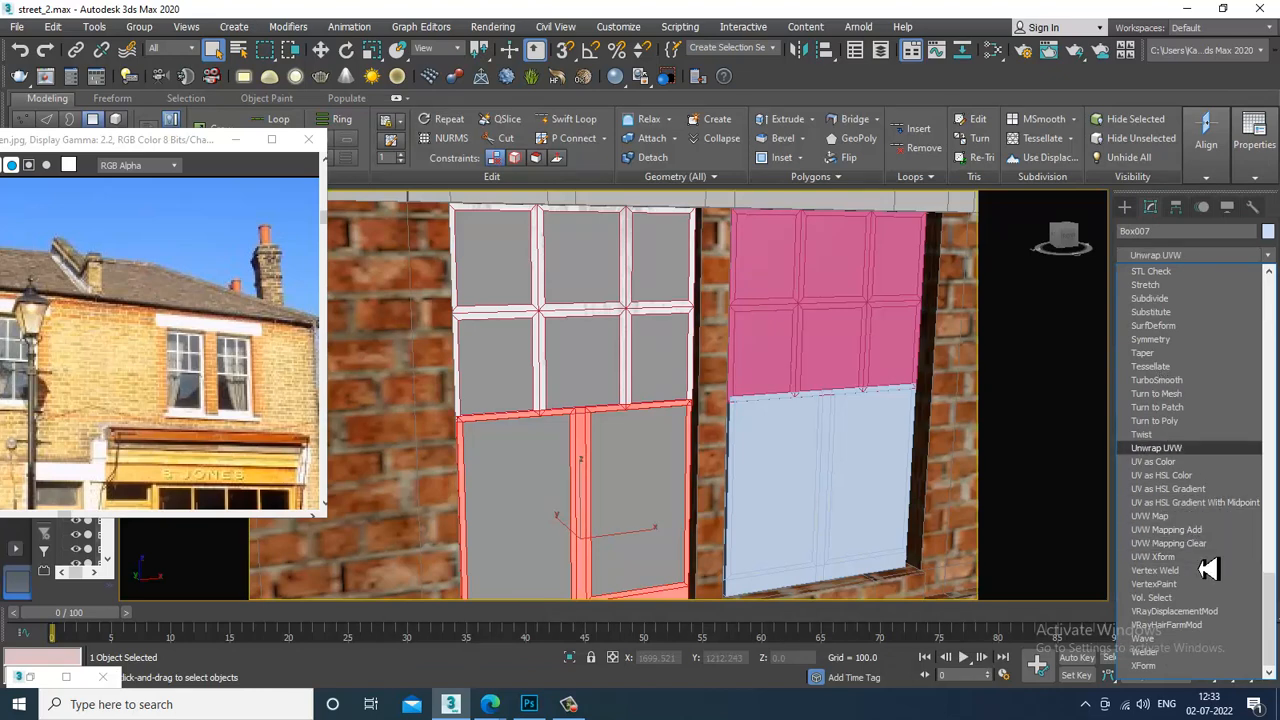
key(Down)
key(Down)
key(Down)
key(Down)
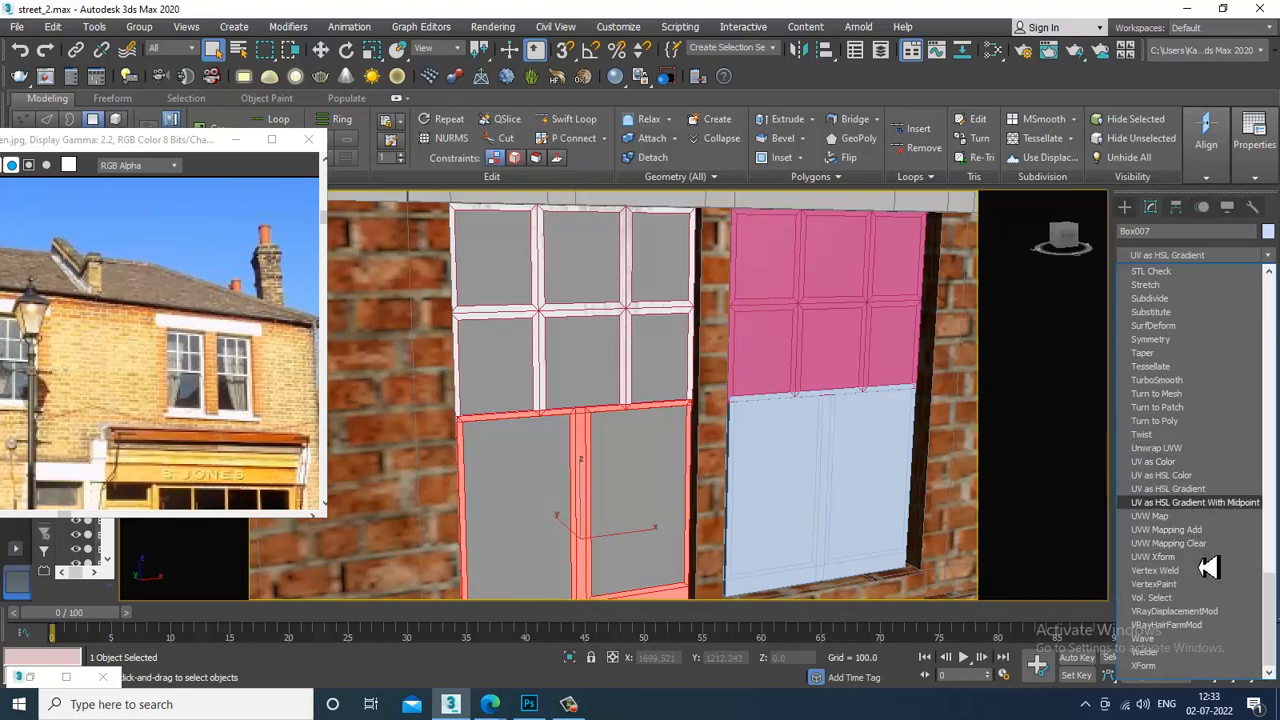
click(1190, 517)
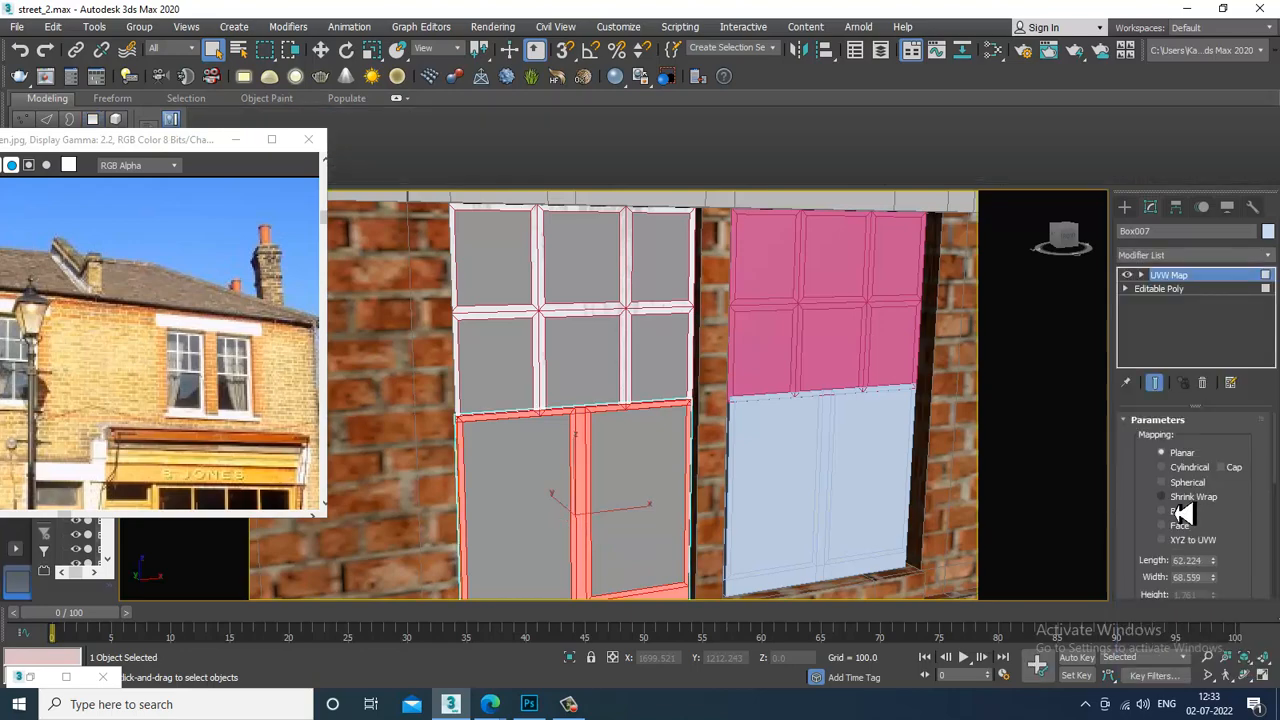
click(1178, 511)
Assign Material #14 to the two pane polygons of the light blue lower sash in the adjacent right-hand window
scroll(723, 351, down, 4)
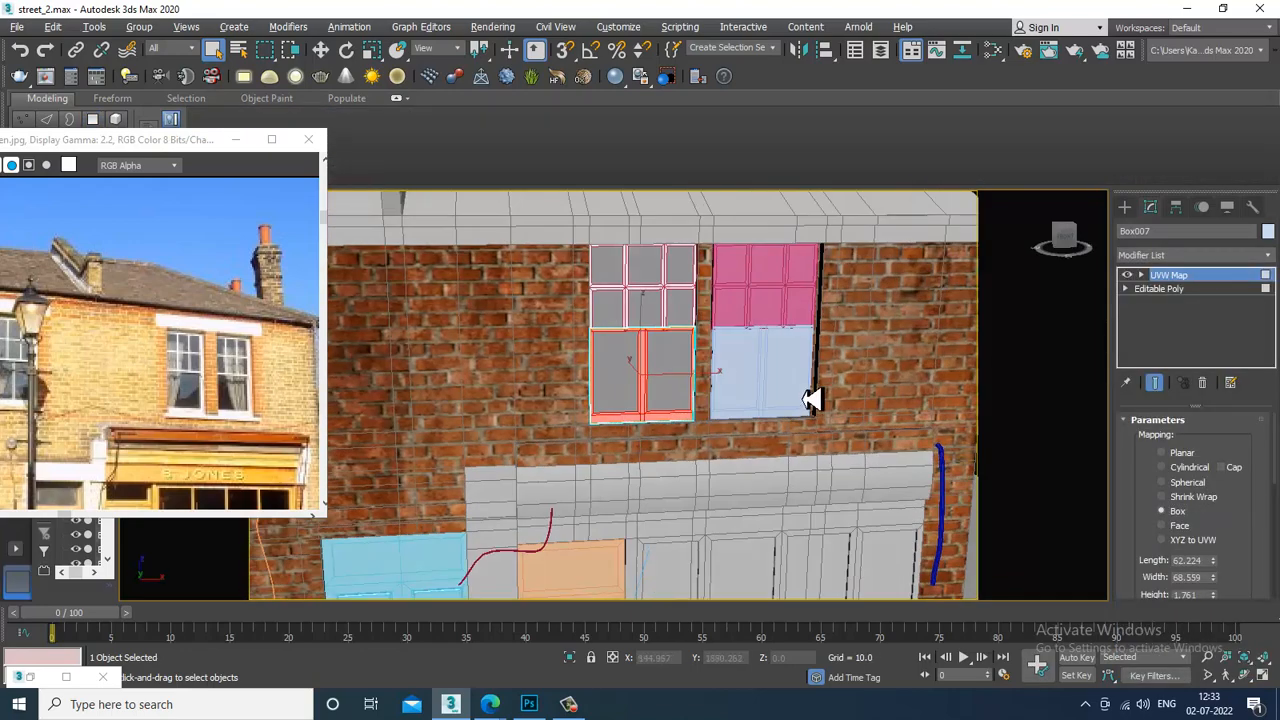
scroll(723, 440, down, 4)
alt+middle_drag(634, 477, 1046, 351)
key(w)
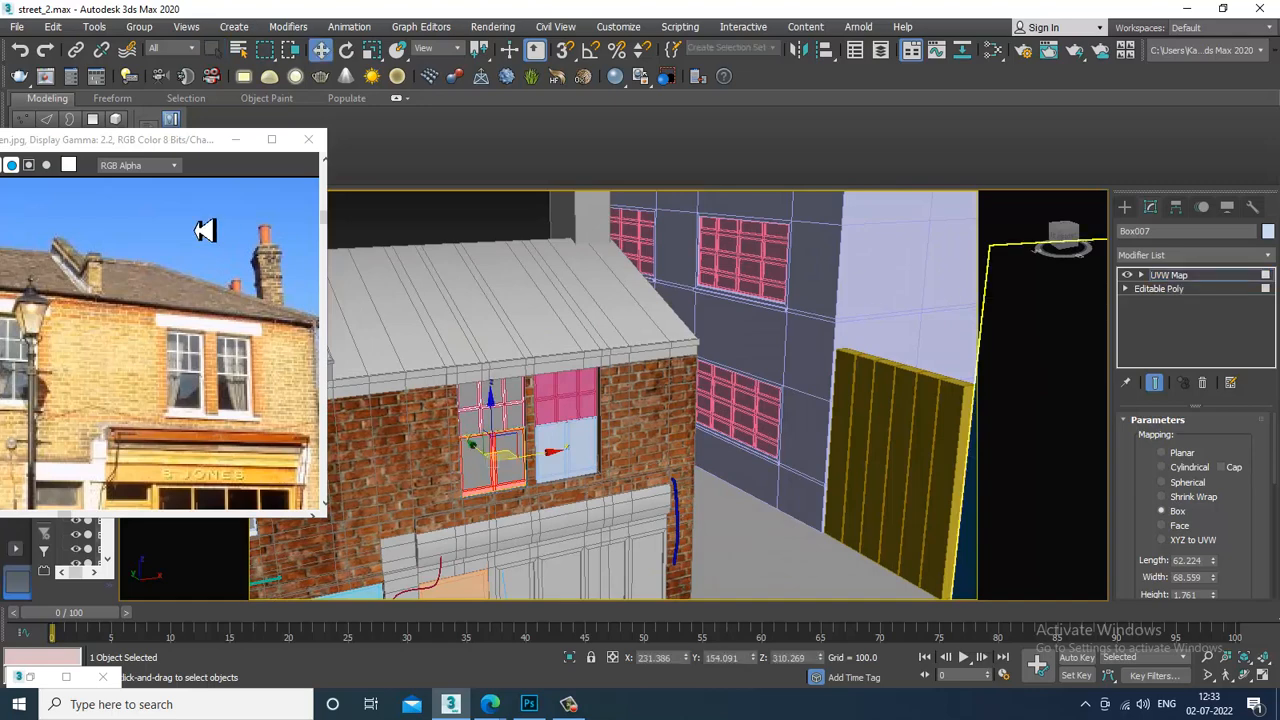
scroll(609, 434, up, 6)
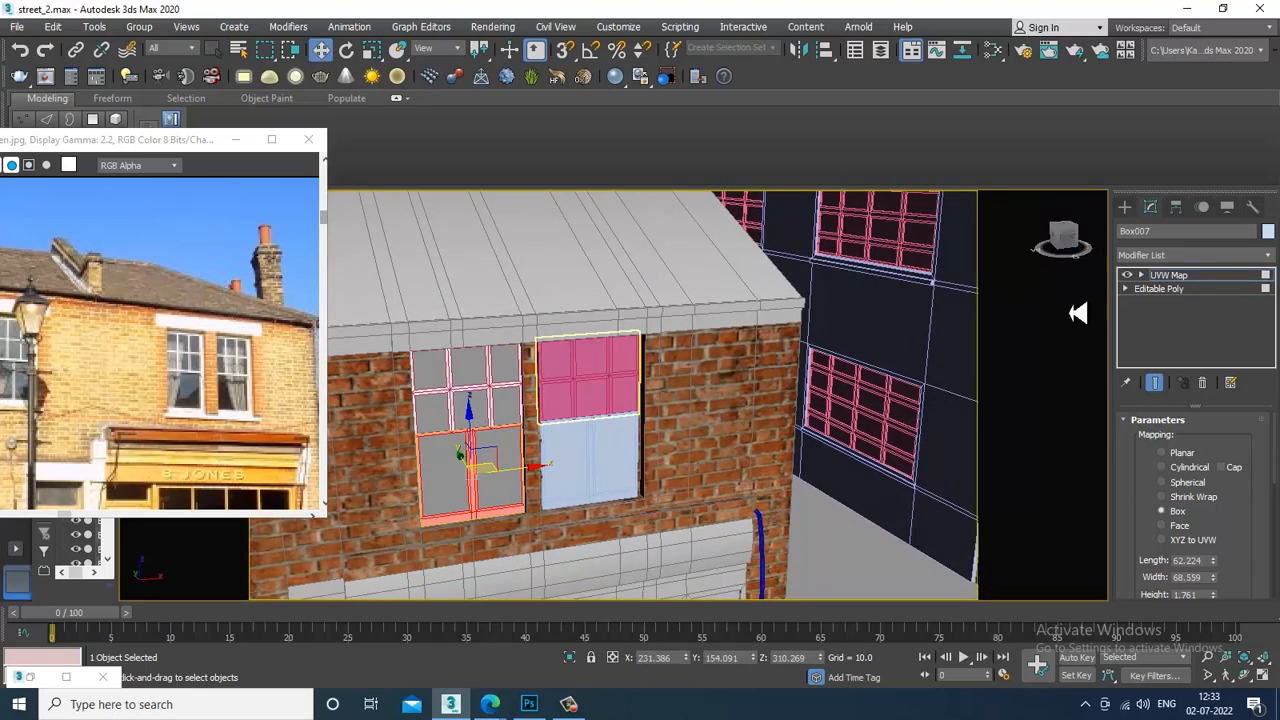
alt+middle_drag(606, 428, 586, 477)
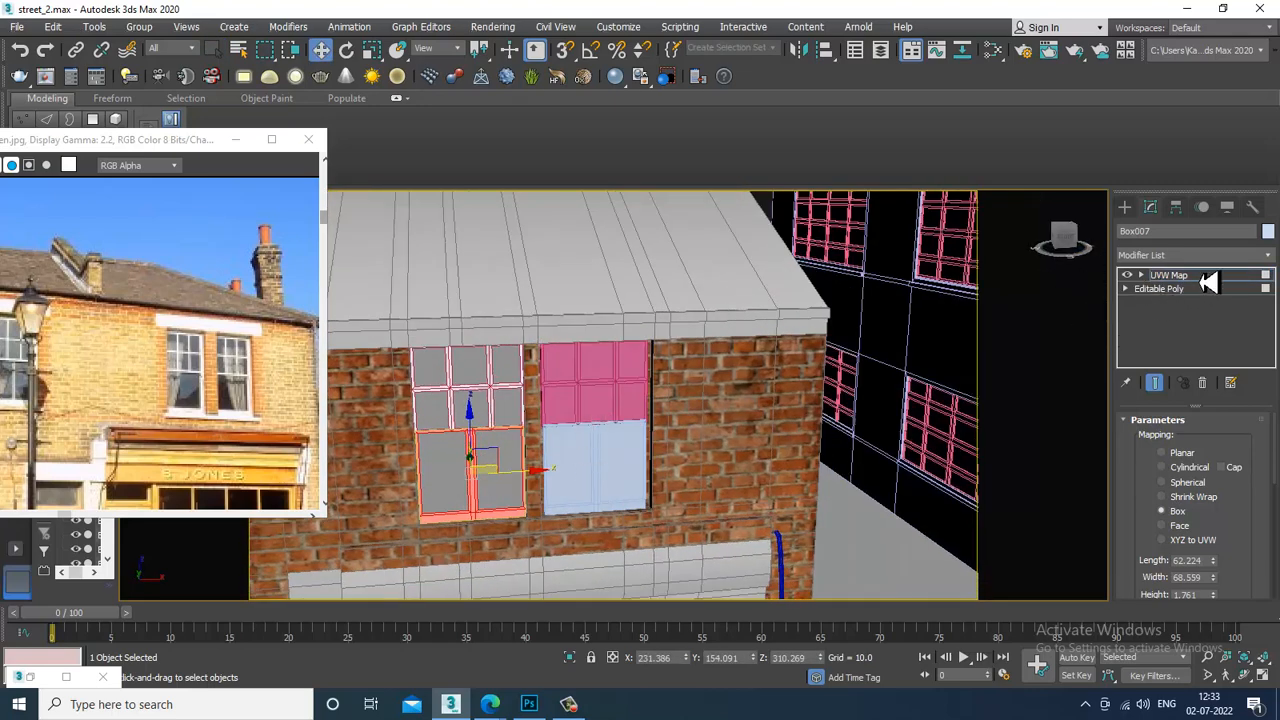
click(609, 455)
scroll(625, 451, up, 5)
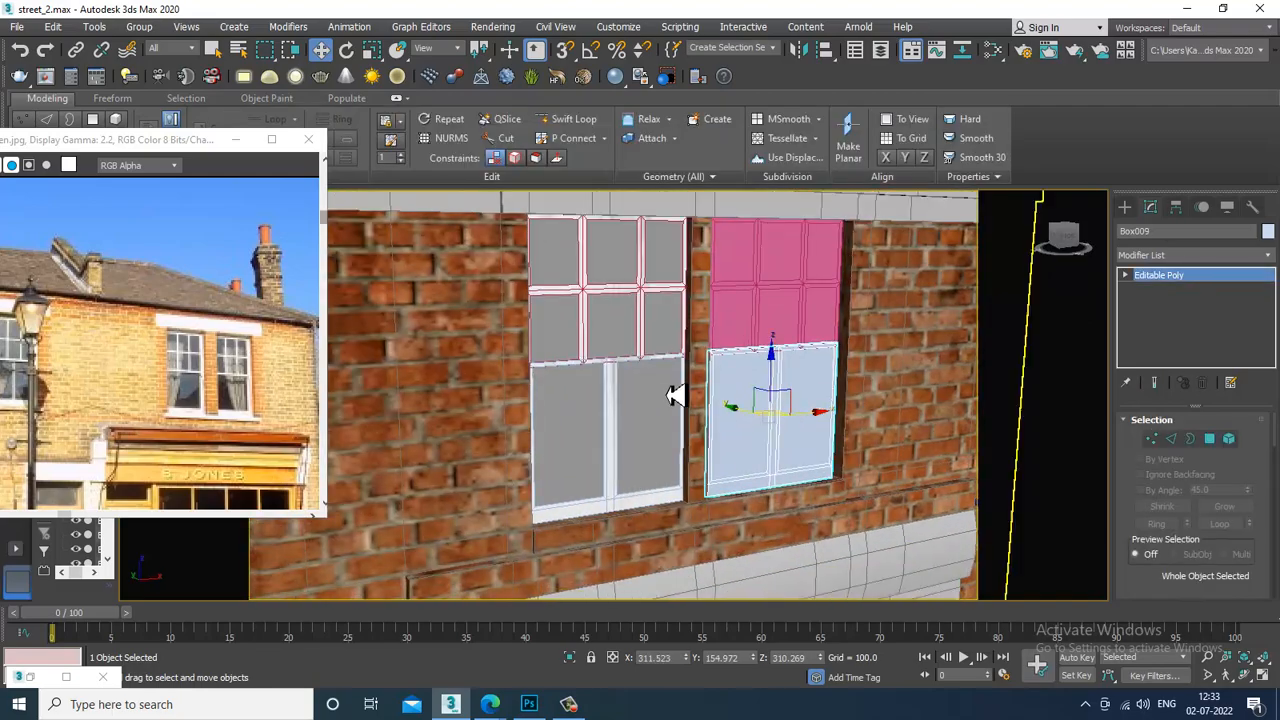
scroll(676, 395, down, 4)
middle_drag(780, 365, 723, 389)
scroll(723, 389, up, 3)
middle_drag(620, 380, 658, 393)
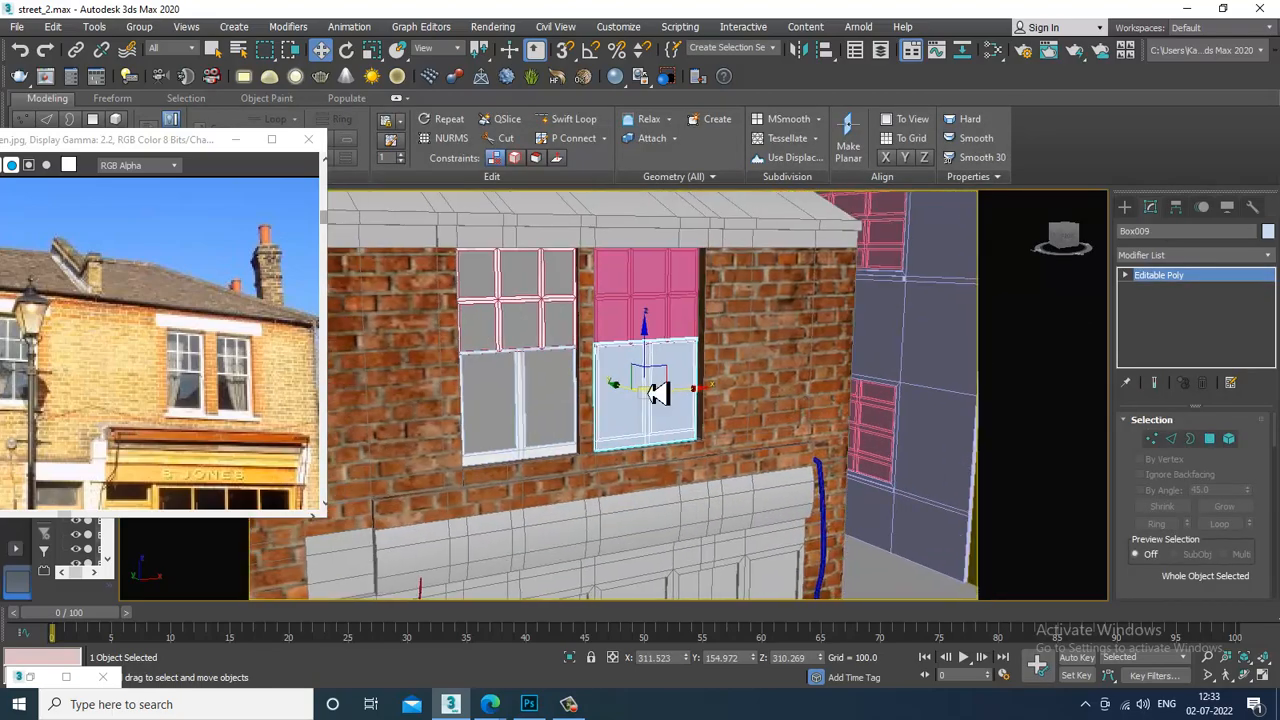
scroll(660, 390, up, 2)
key(4)
key(m)
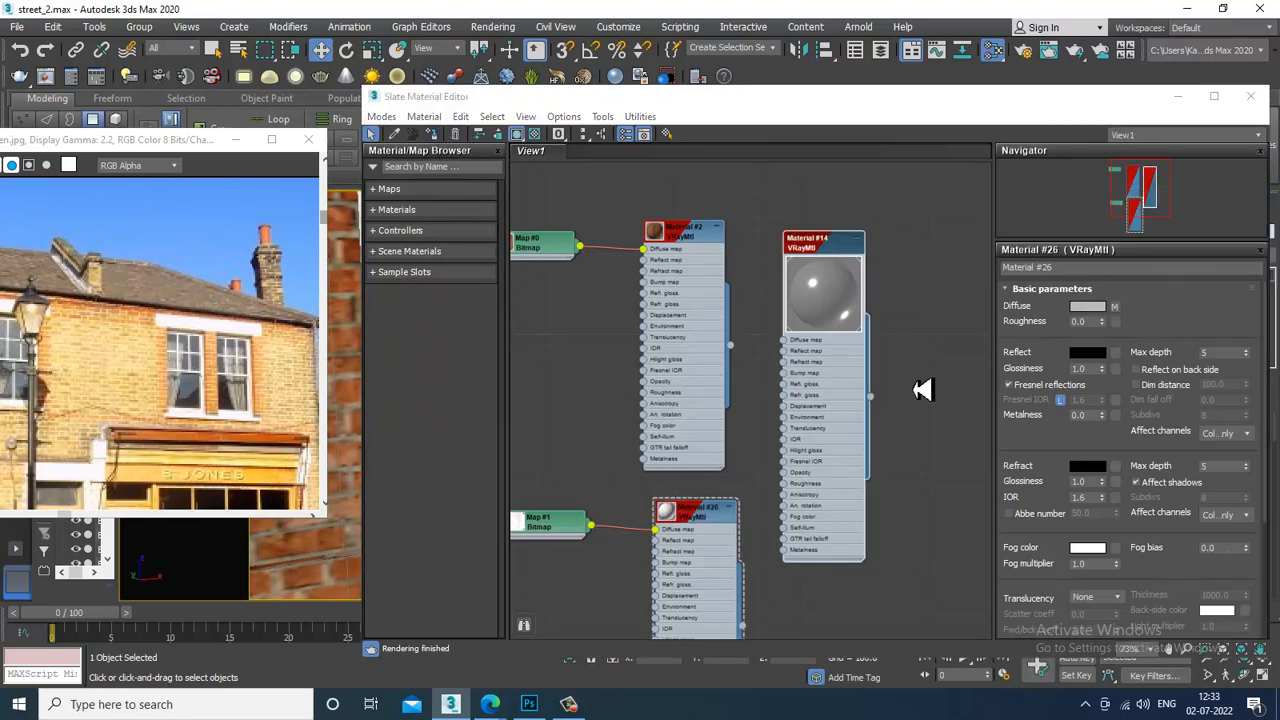
click(1182, 98)
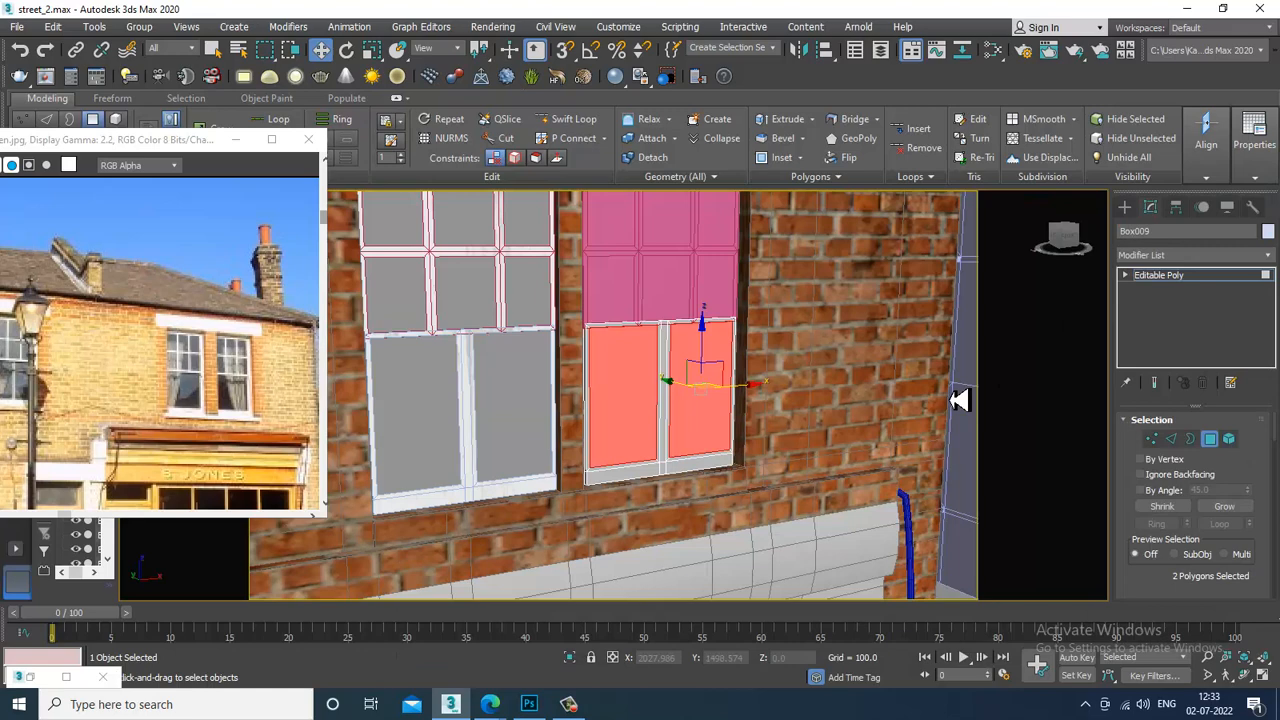
Invert the polygon selection on the right window's lower sash and assign Material #26 to its frame
key(ctrl+i)
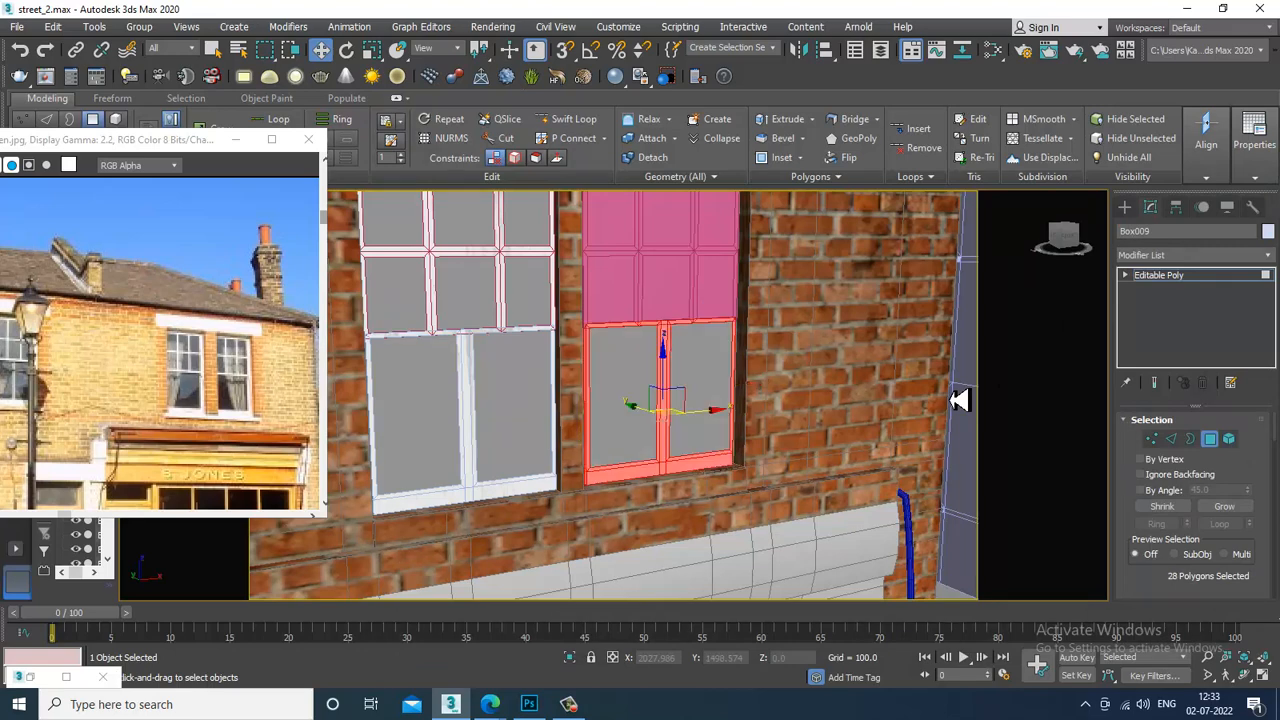
key(m)
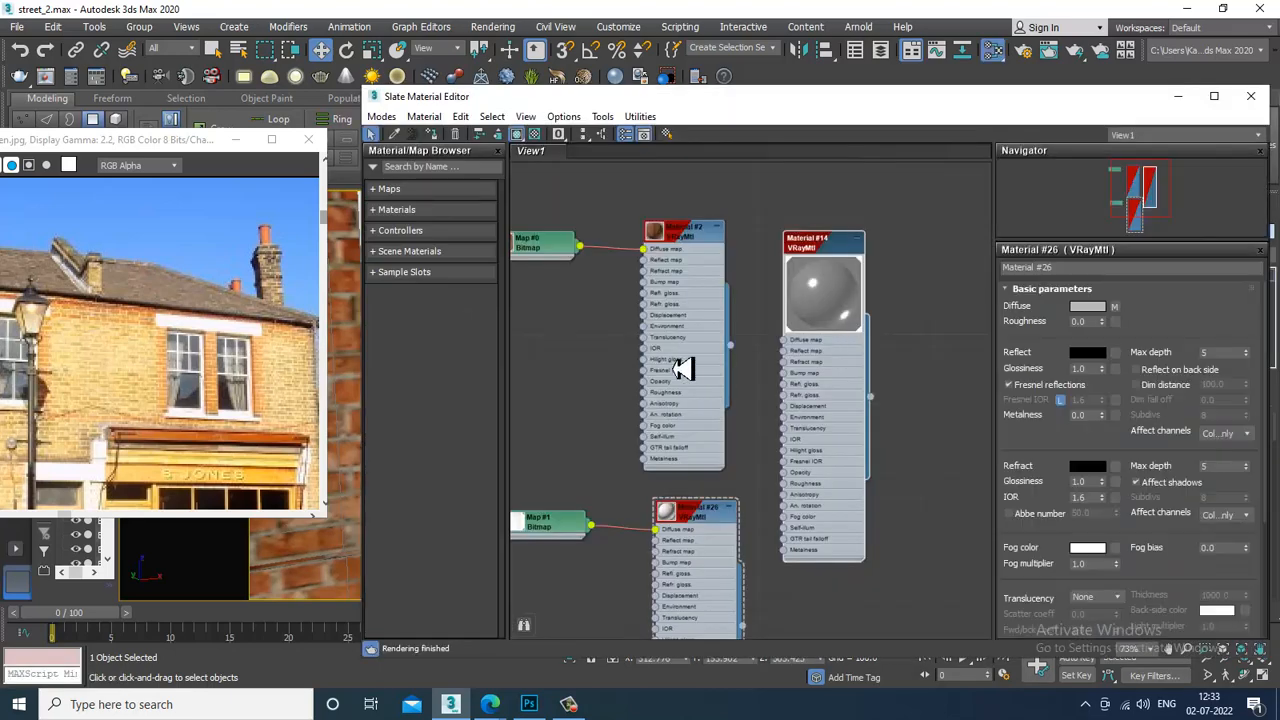
click(703, 514)
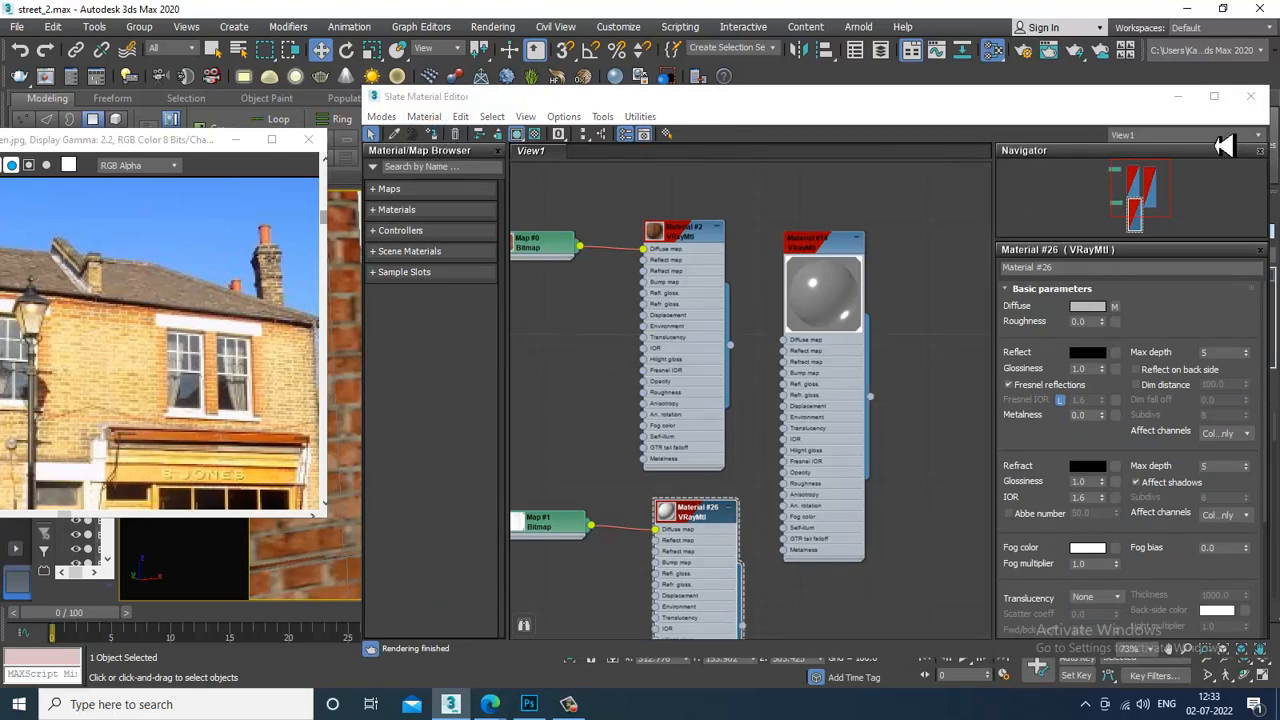
click(1178, 96)
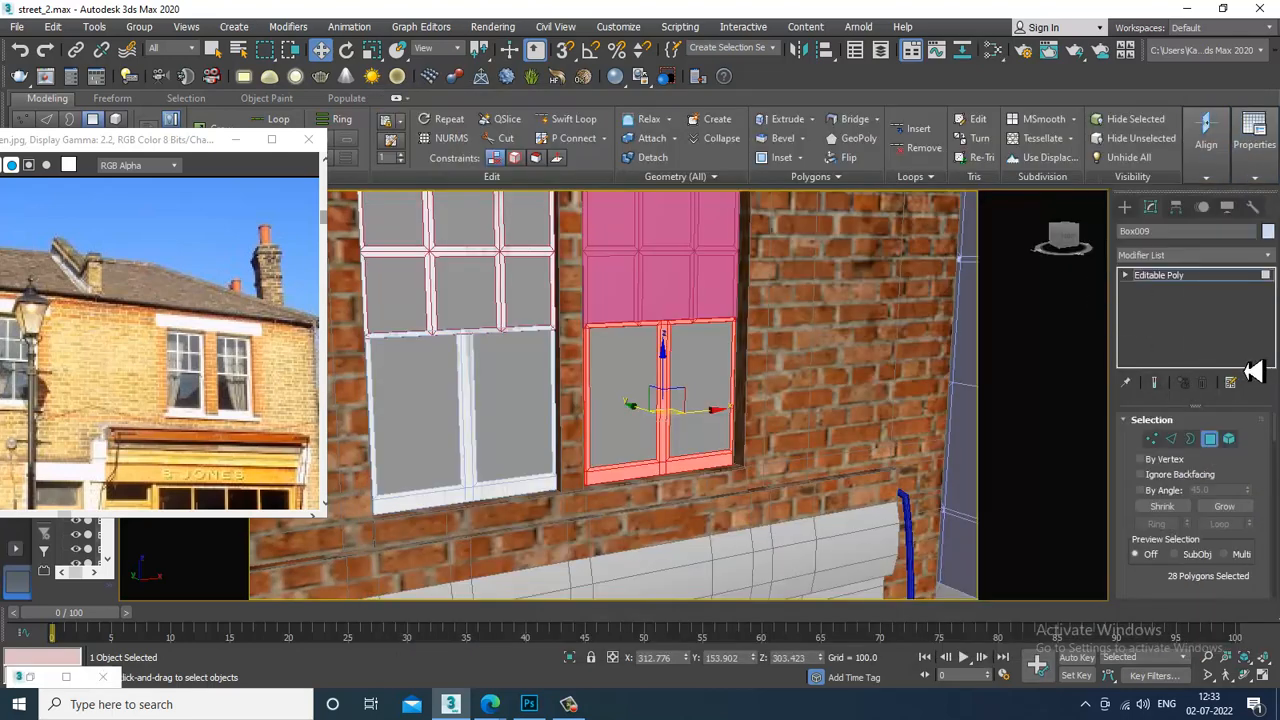
Add a UVW Map modifier with Box mapping to the right window's lower sash
click(1200, 258)
scroll(1192, 377, down, 10)
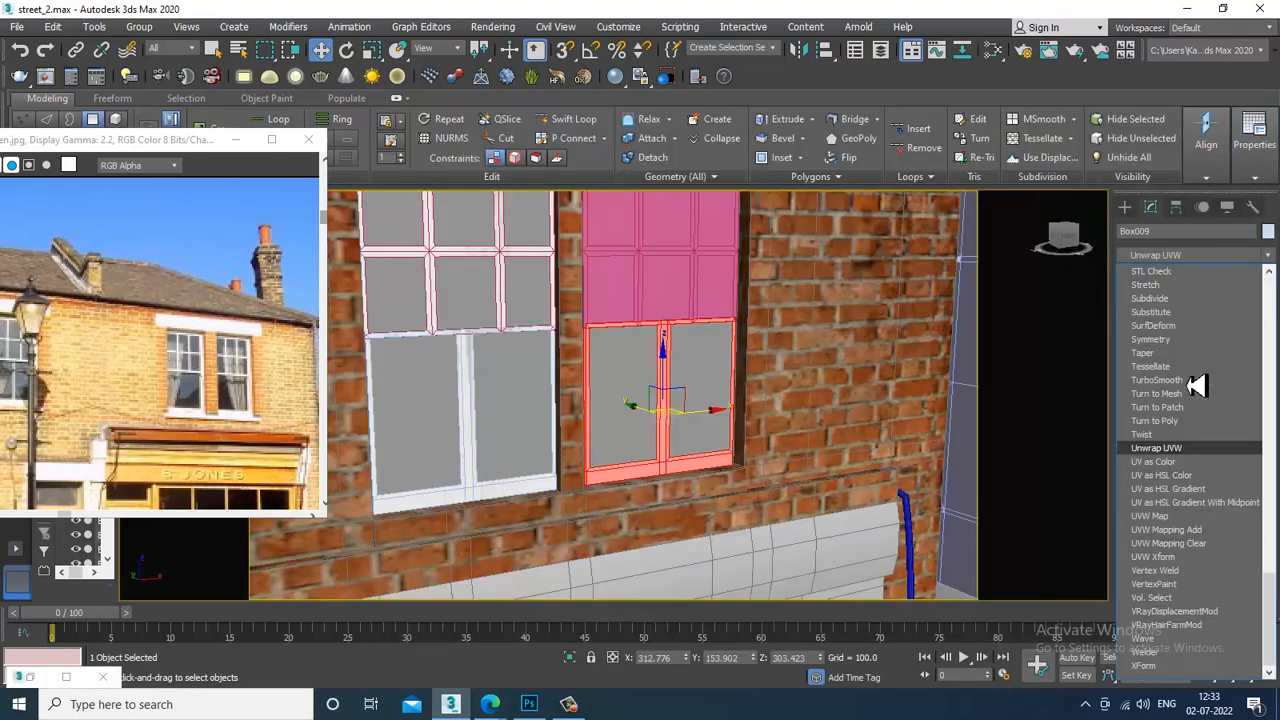
click(1208, 516)
Assign Material #14 to the six pane polygons of the right window's pink upper sash
click(688, 266)
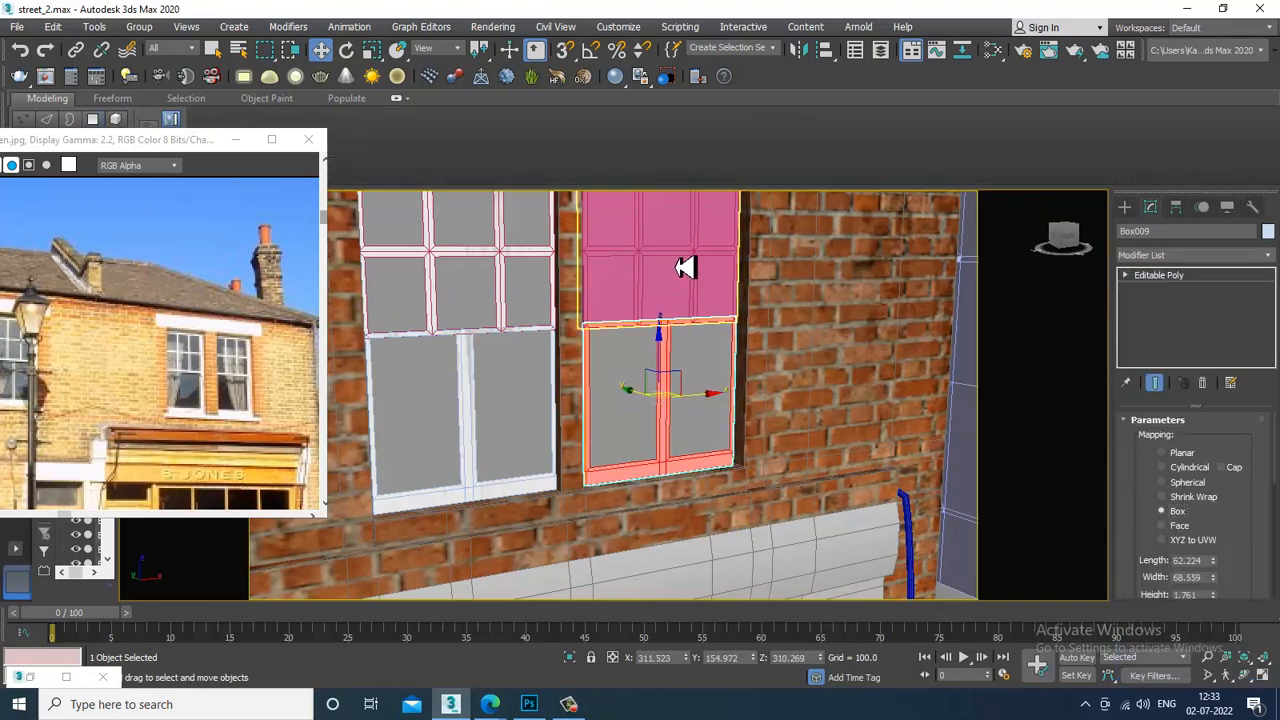
click(1212, 440)
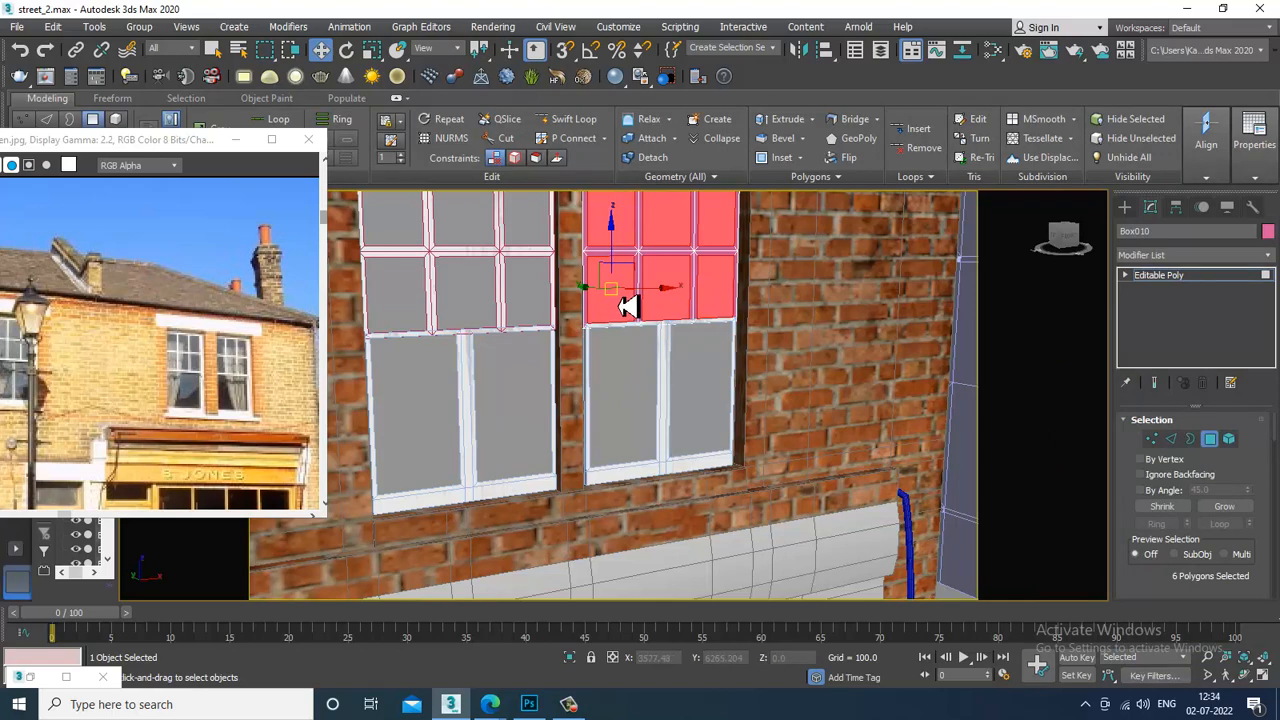
key(m)
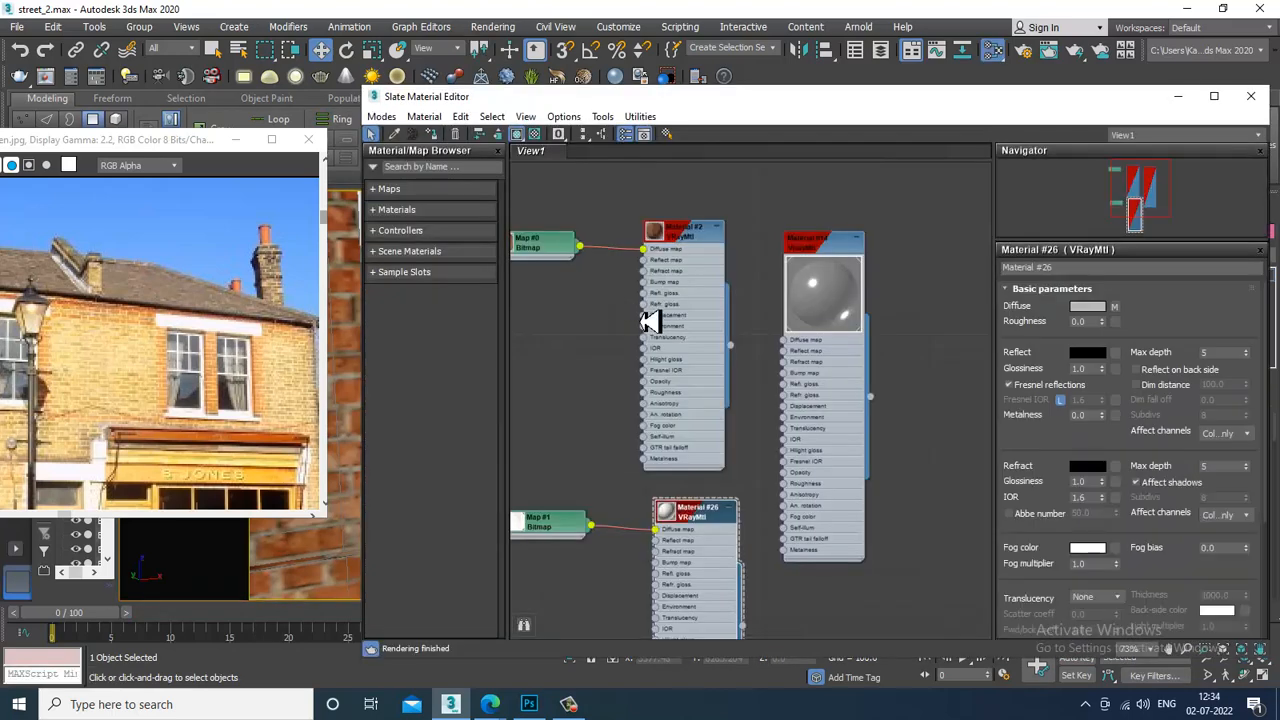
click(846, 260)
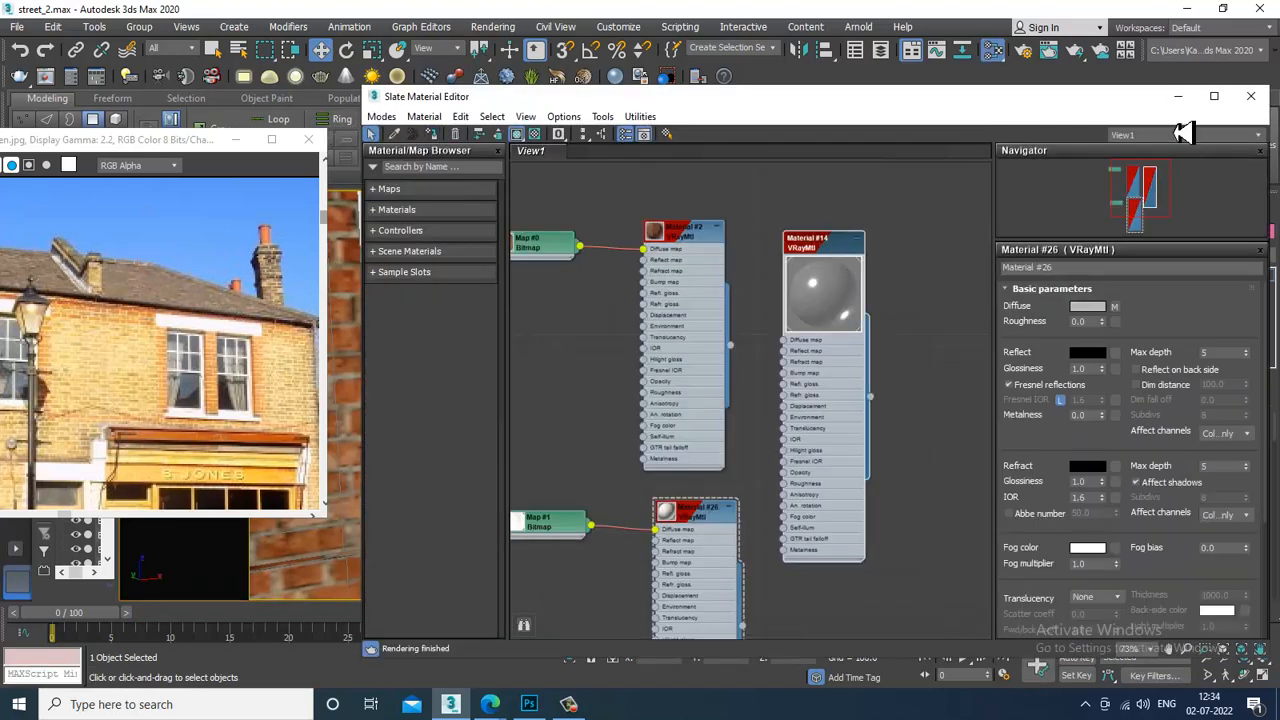
click(1177, 97)
Invert the polygon selection on the right window's upper sash and assign Material #26 to its frame bars
key(ctrl+i)
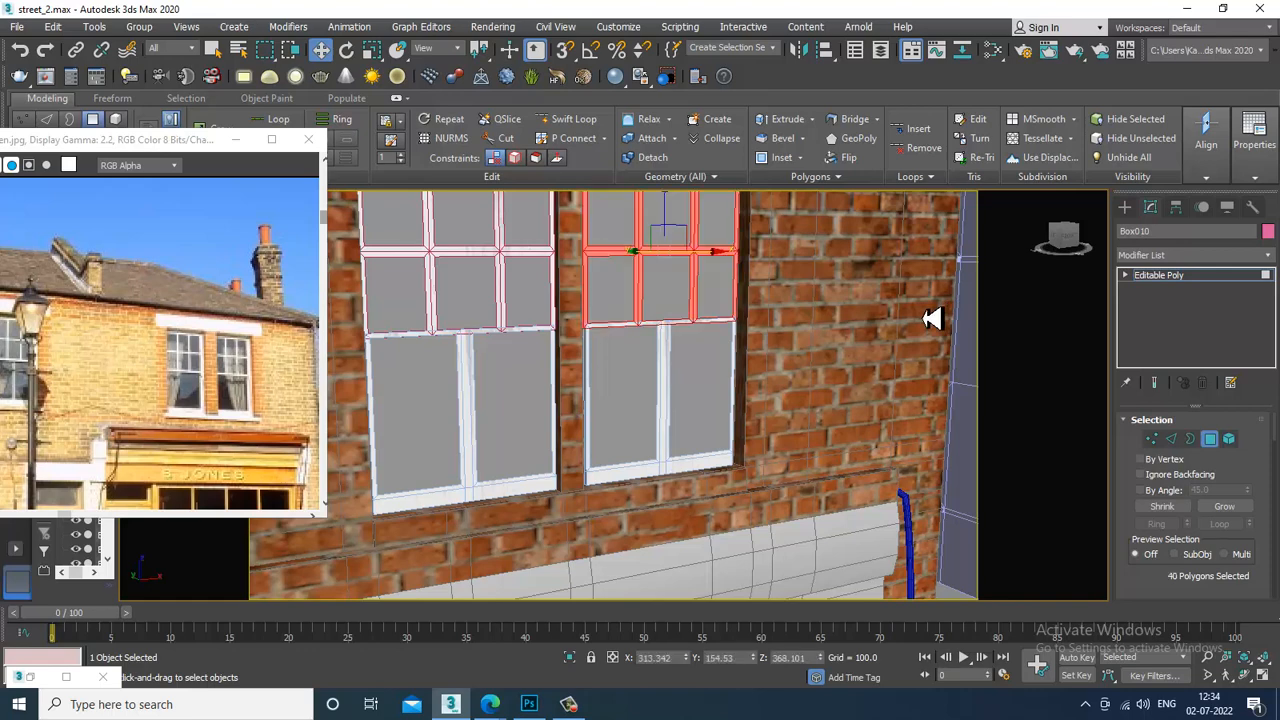
key(m)
click(665, 513)
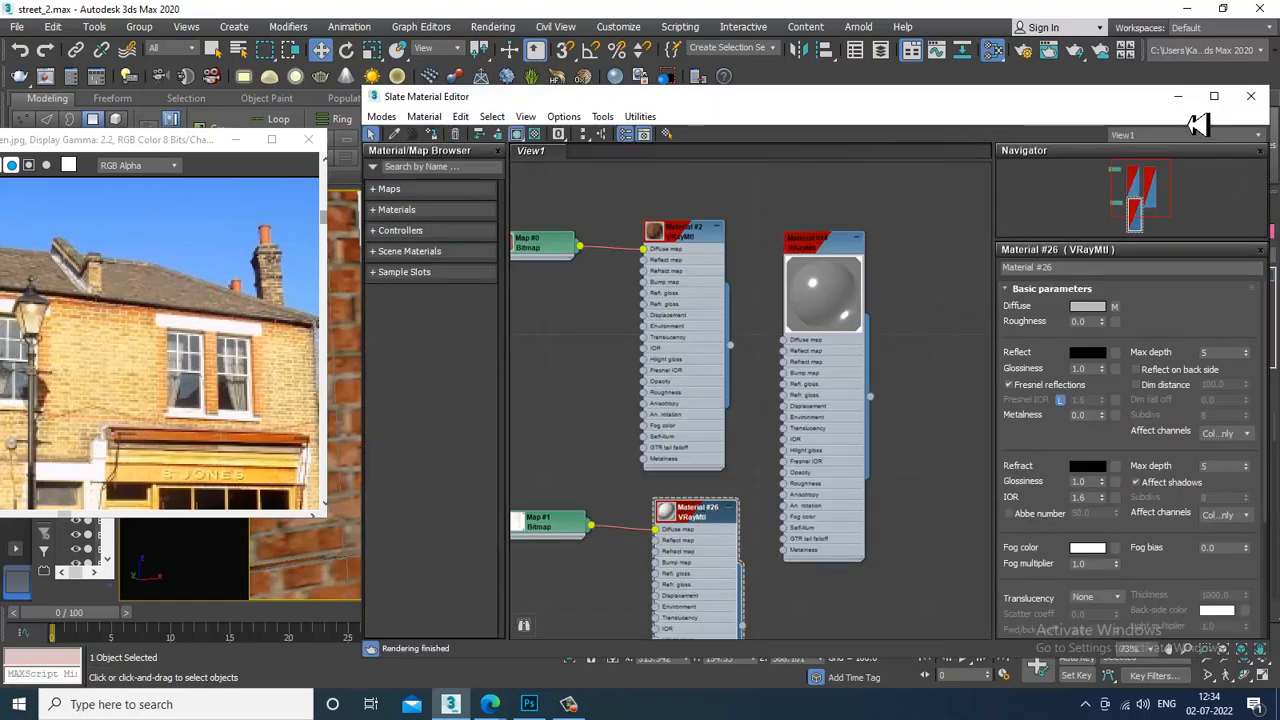
click(1177, 97)
Add a UVW Map modifier with Box mapping to the right window's upper sash, and deselect the sash
click(1175, 256)
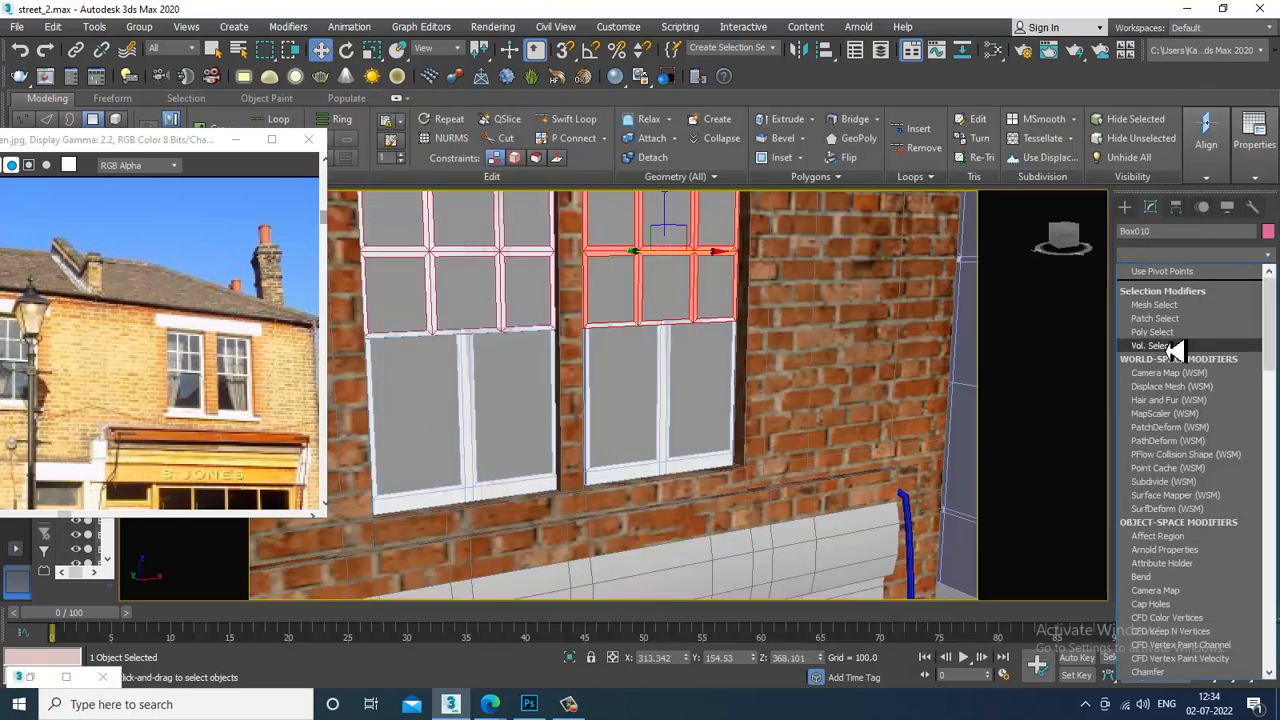
key(u)
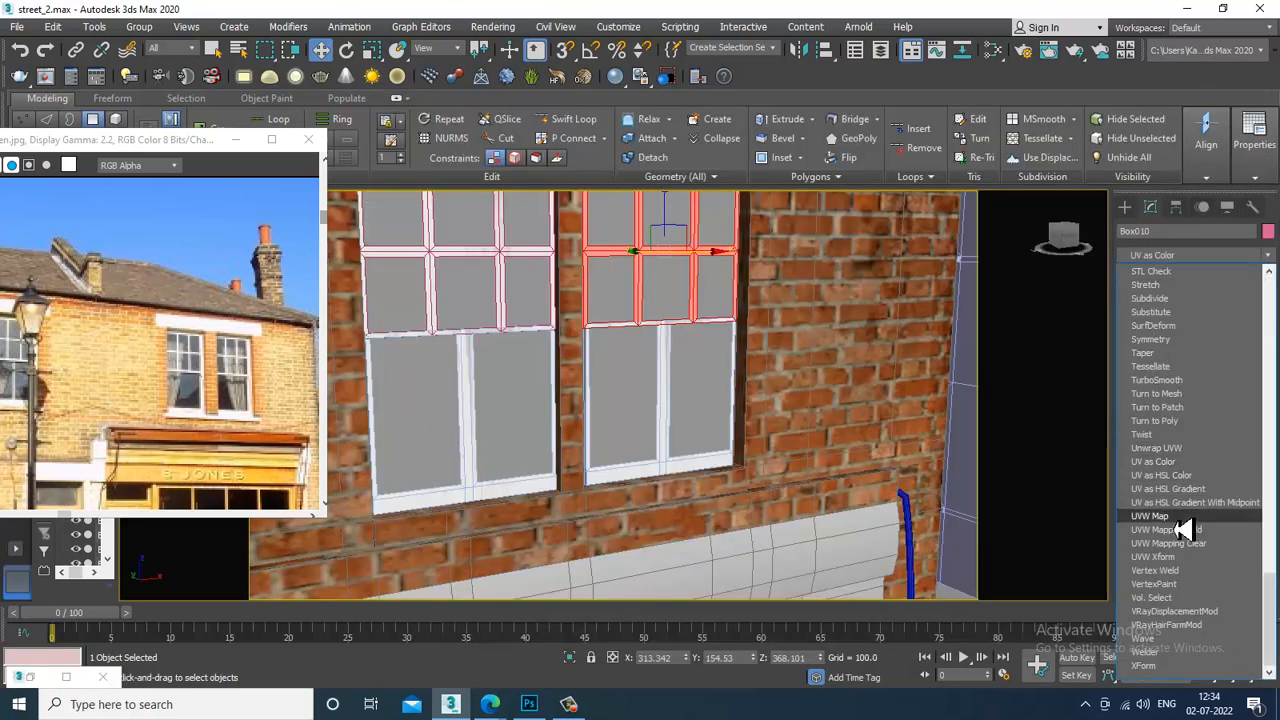
click(1185, 516)
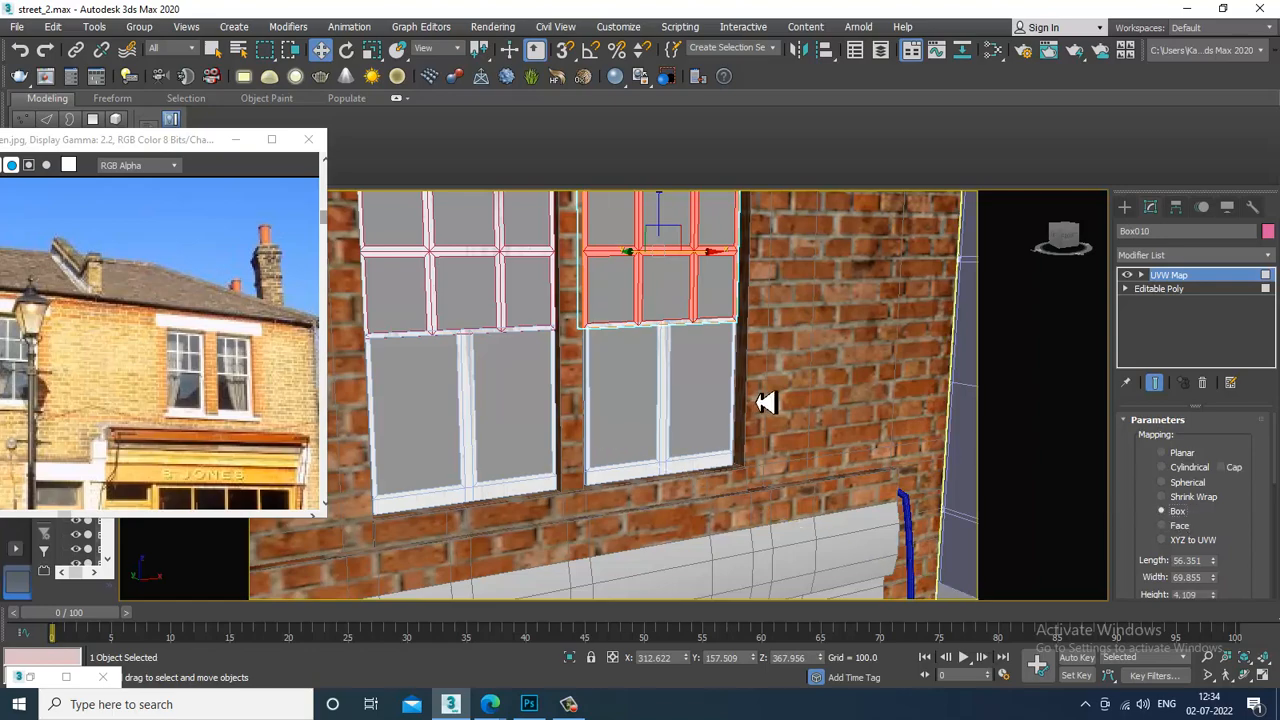
scroll(750, 399, down, 5)
scroll(735, 398, down, 3)
middle_drag(735, 398, 830, 420)
click(677, 246)
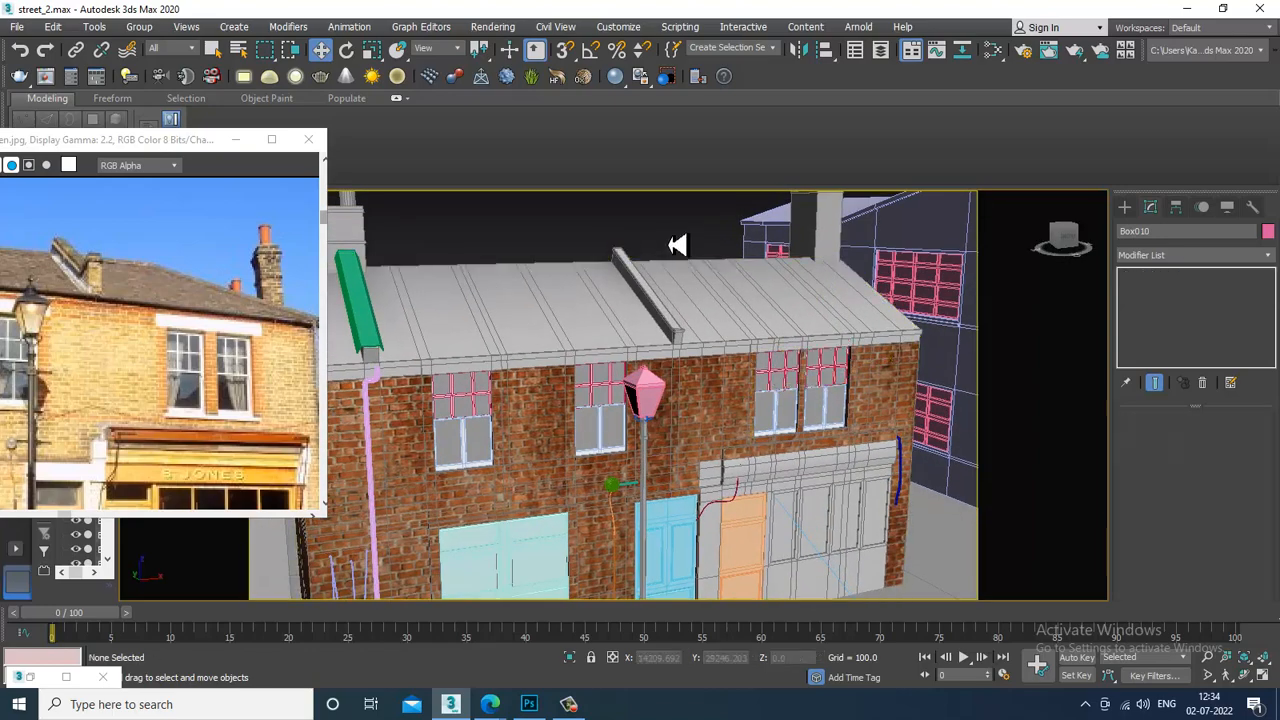
Check the doors in the reference photo, switch to Photoshop and open the white door image 599457 from the textures folder
middle_drag(695, 438, 754, 340)
middle_drag(194, 414, 308, 229)
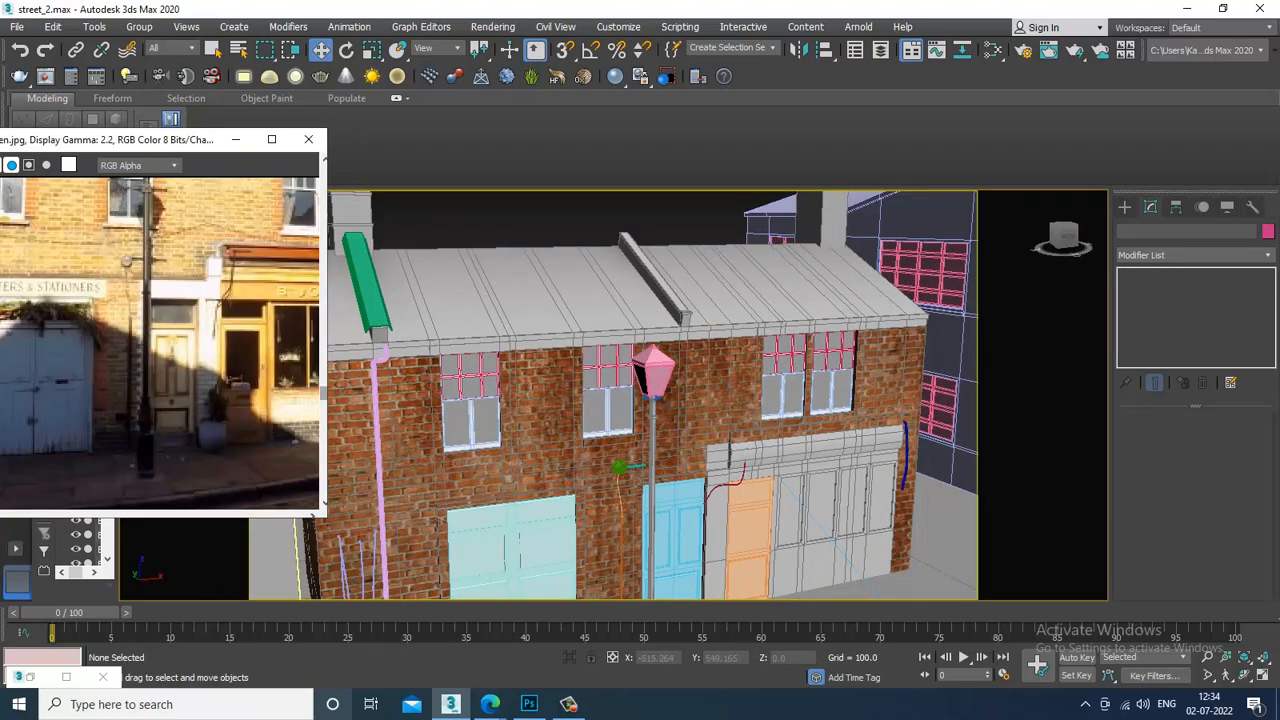
click(529, 704)
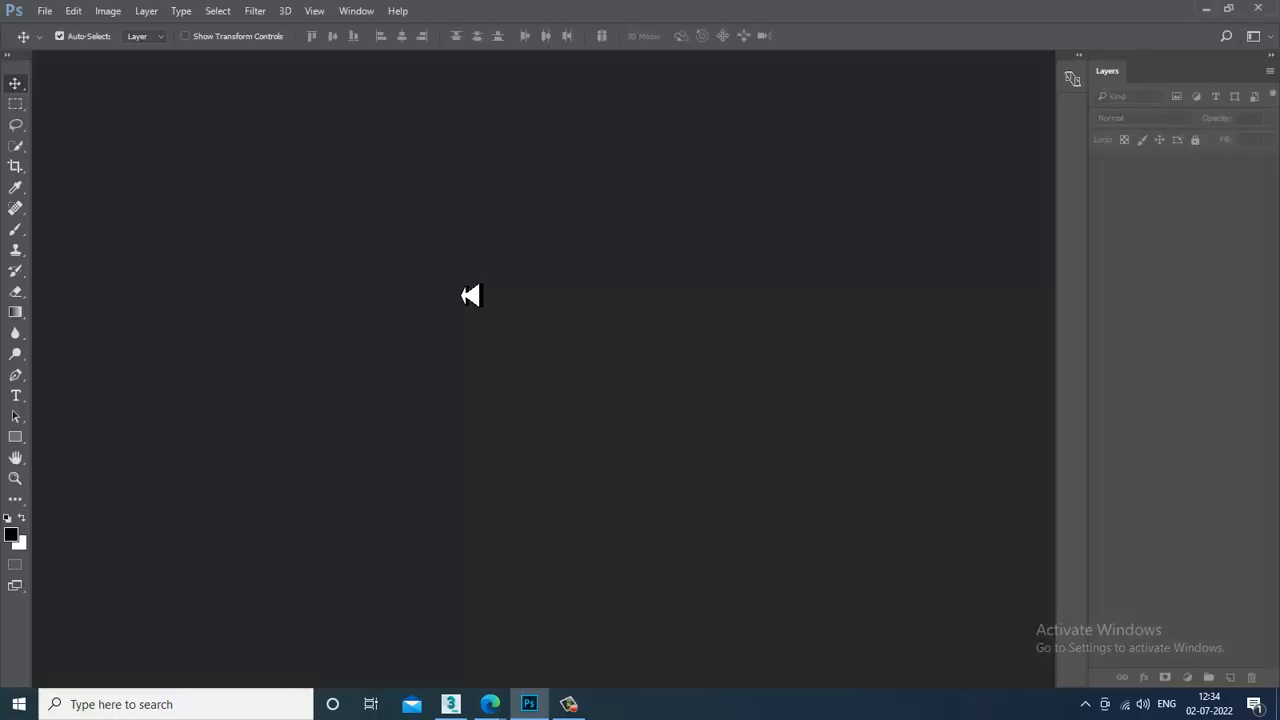
click(47, 12)
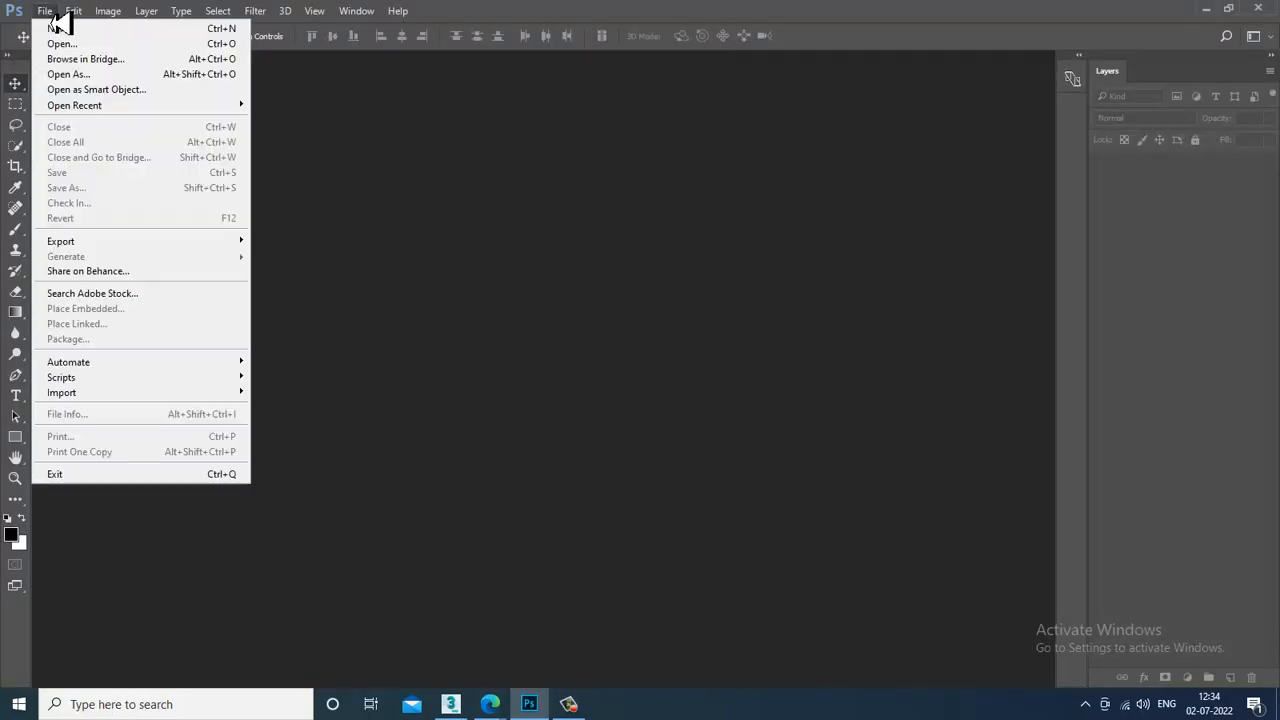
click(63, 46)
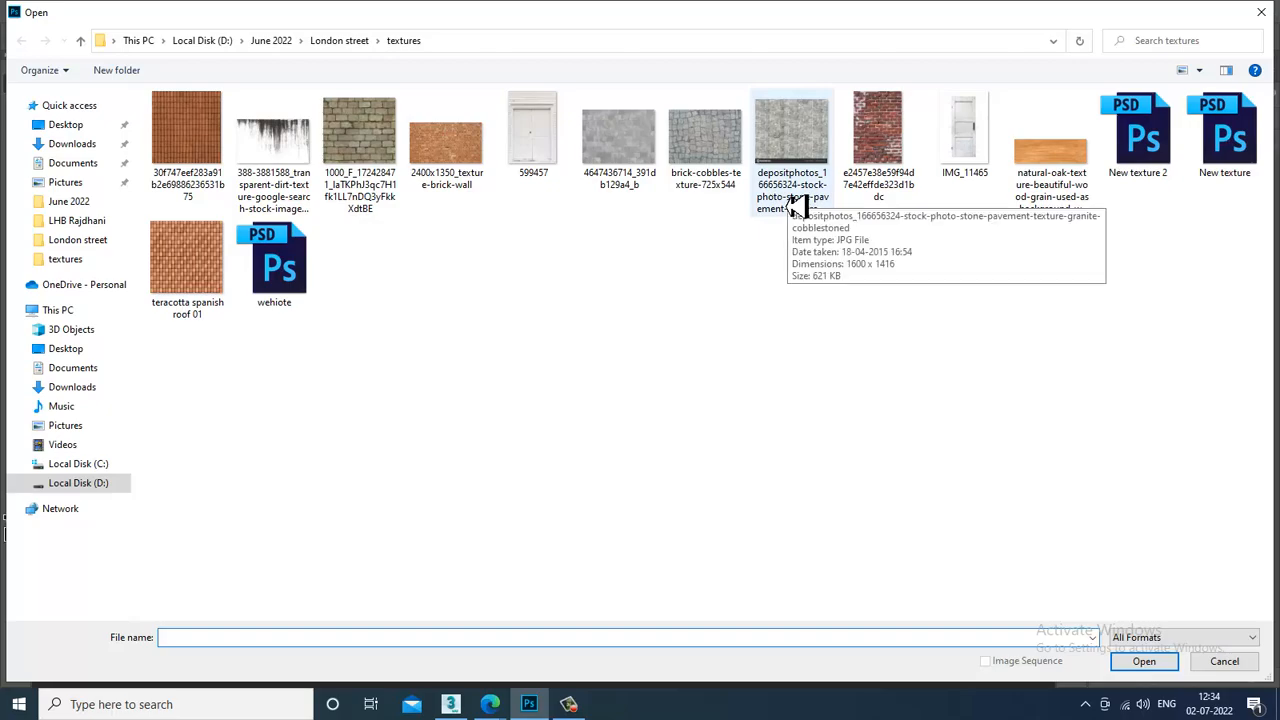
double_click(555, 147)
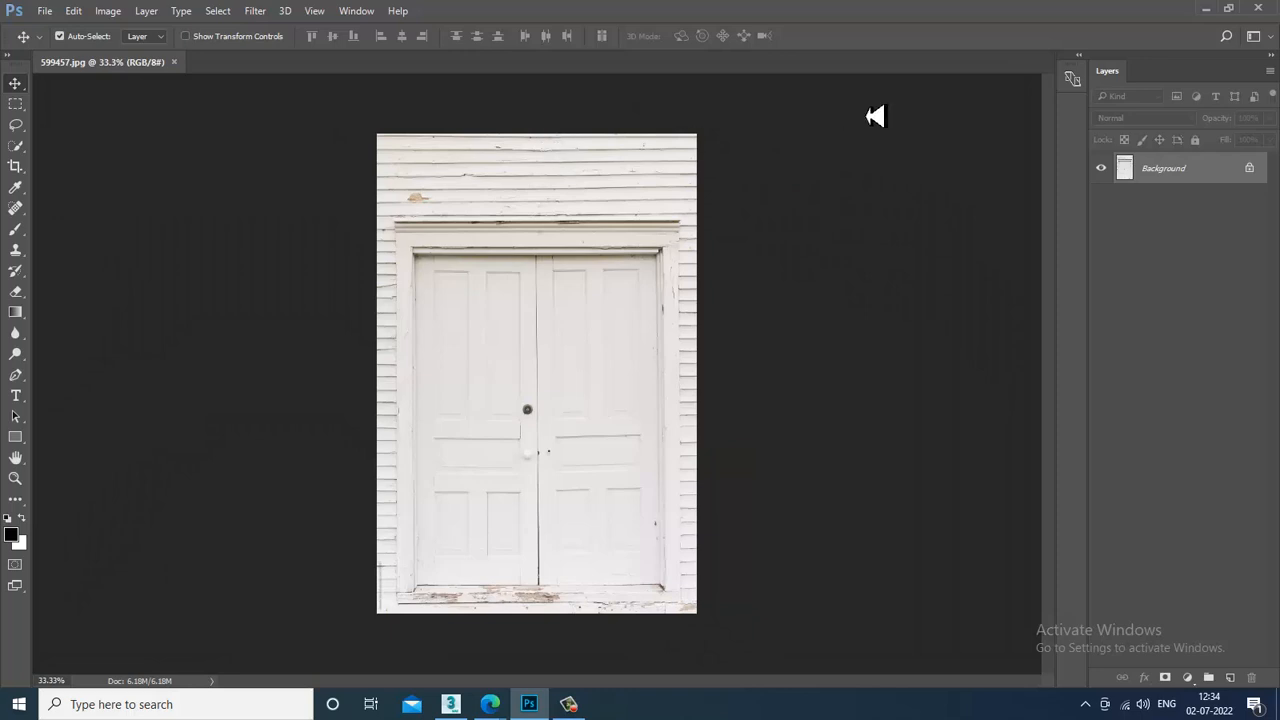
Unlock the background layer and crop the image to the outer edges of the white door frame
click(1249, 168)
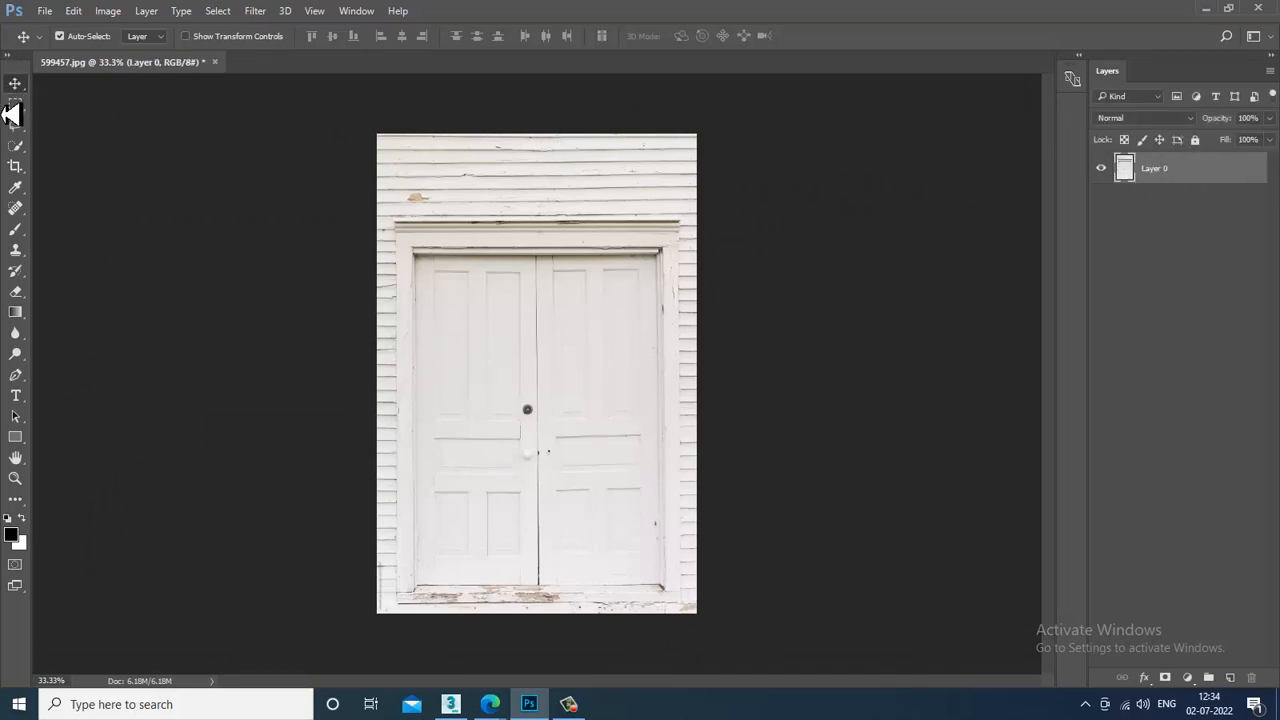
click(14, 104)
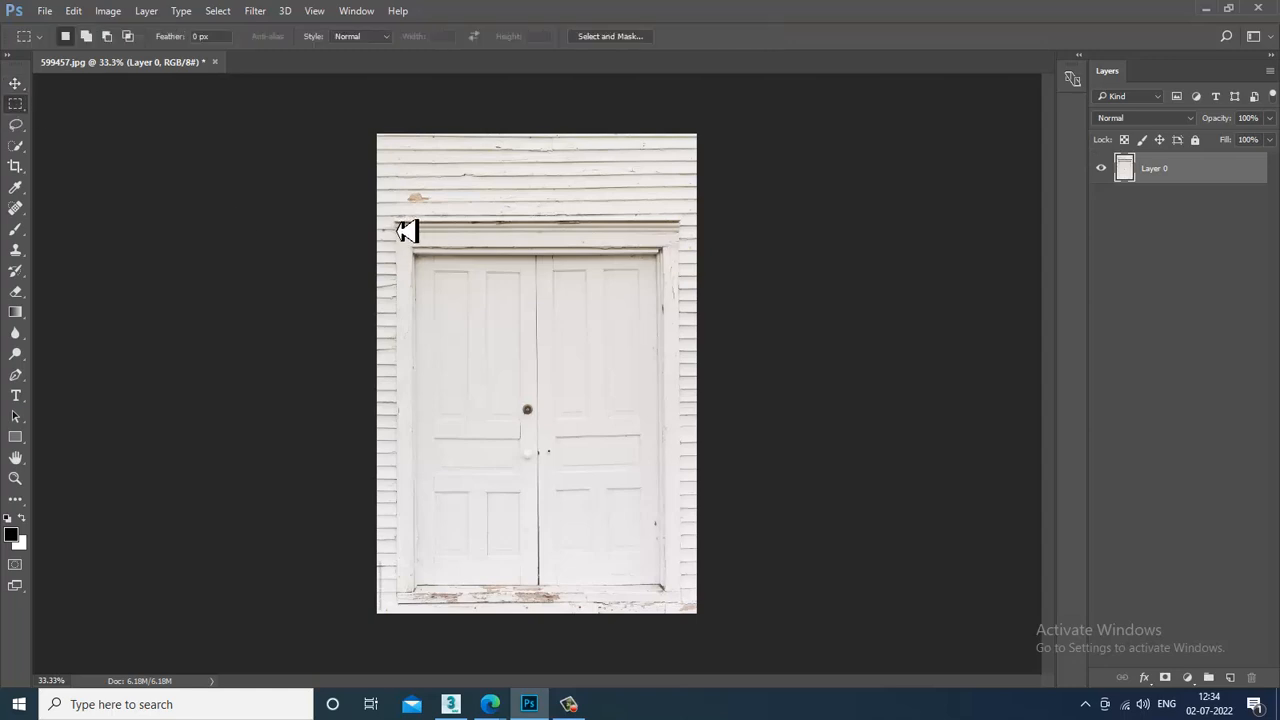
drag(396, 219, 682, 607)
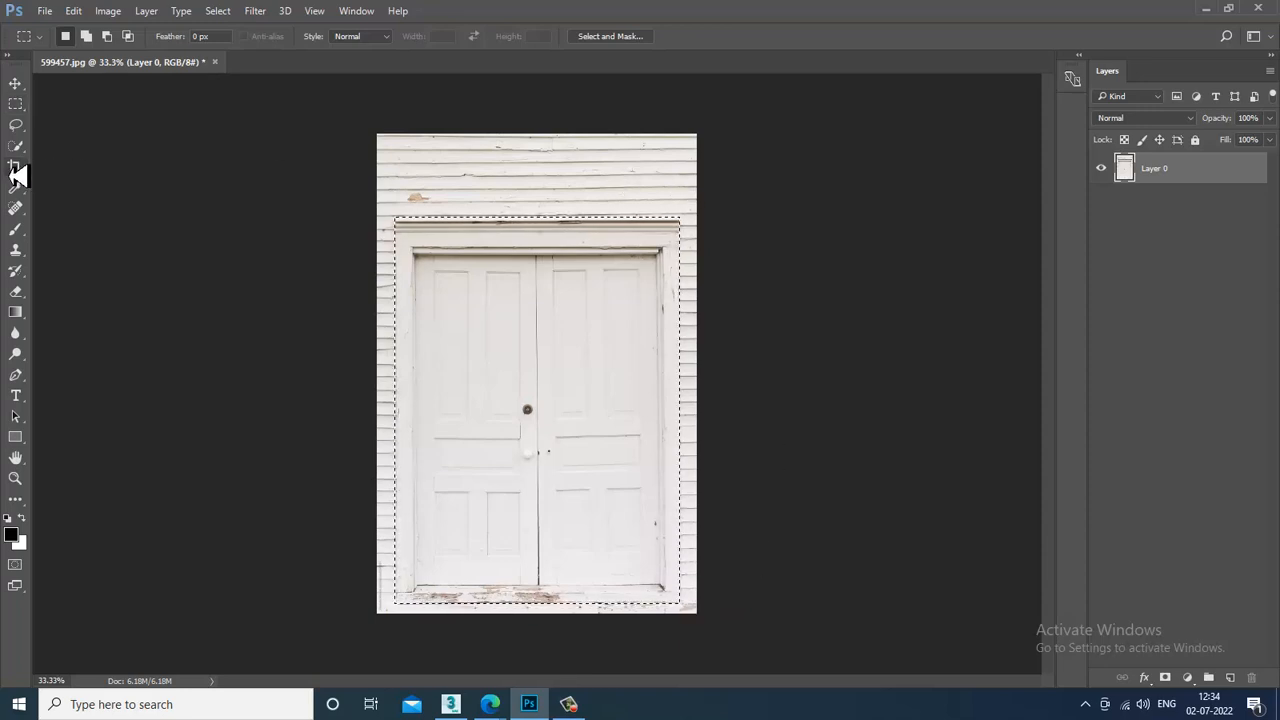
click(15, 168)
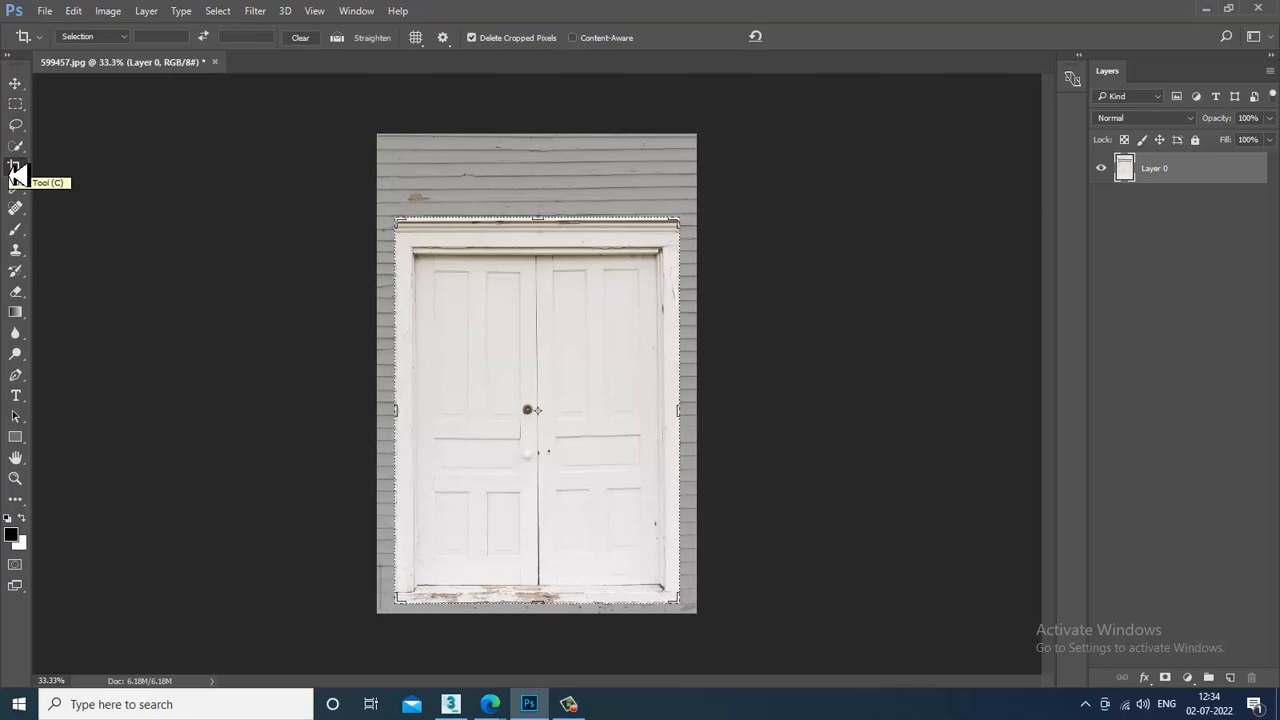
click(14, 170)
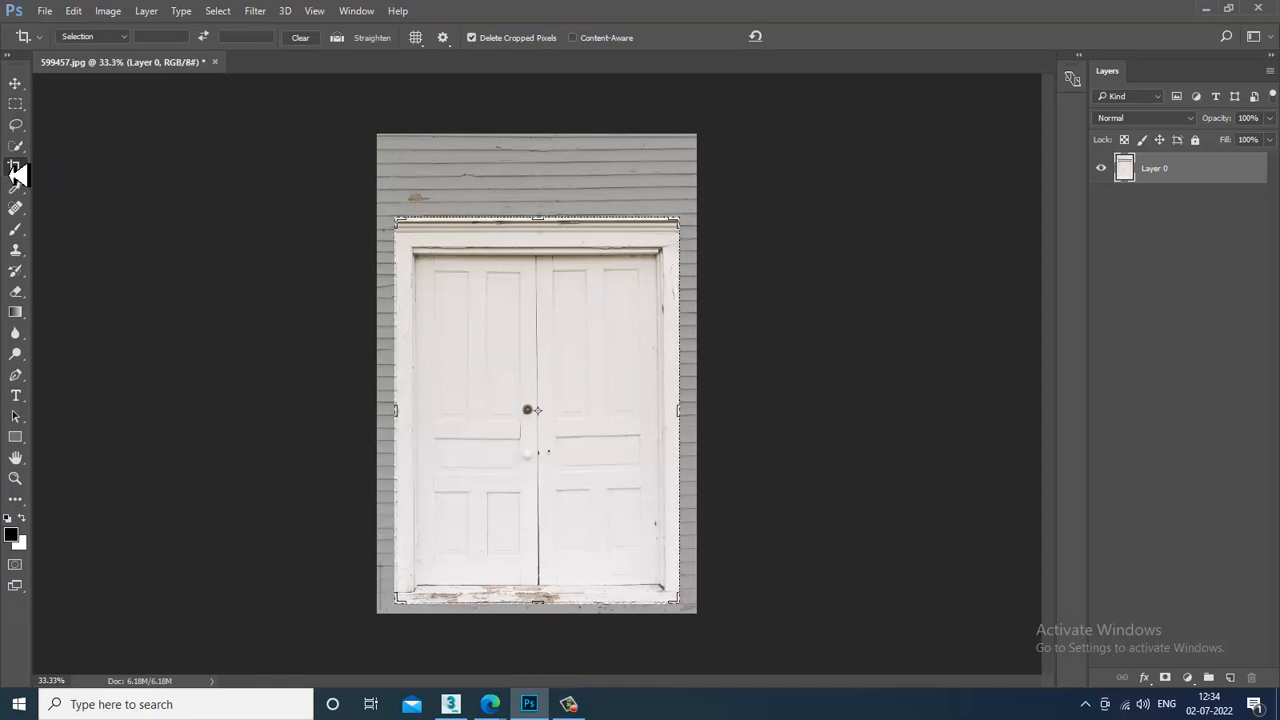
key(Return)
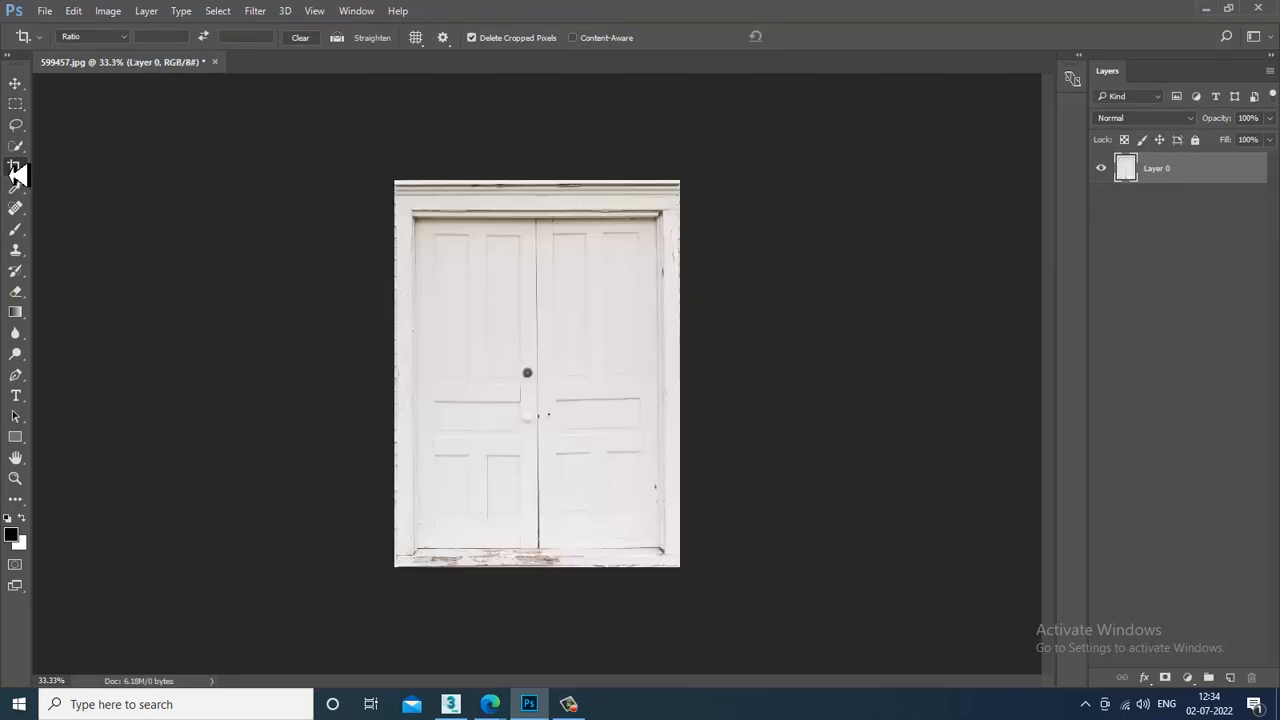
Darken the cropped door image by lowering its brightness with a Brightness/Contrast adjustment
click(47, 15)
mouse_move(108, 20)
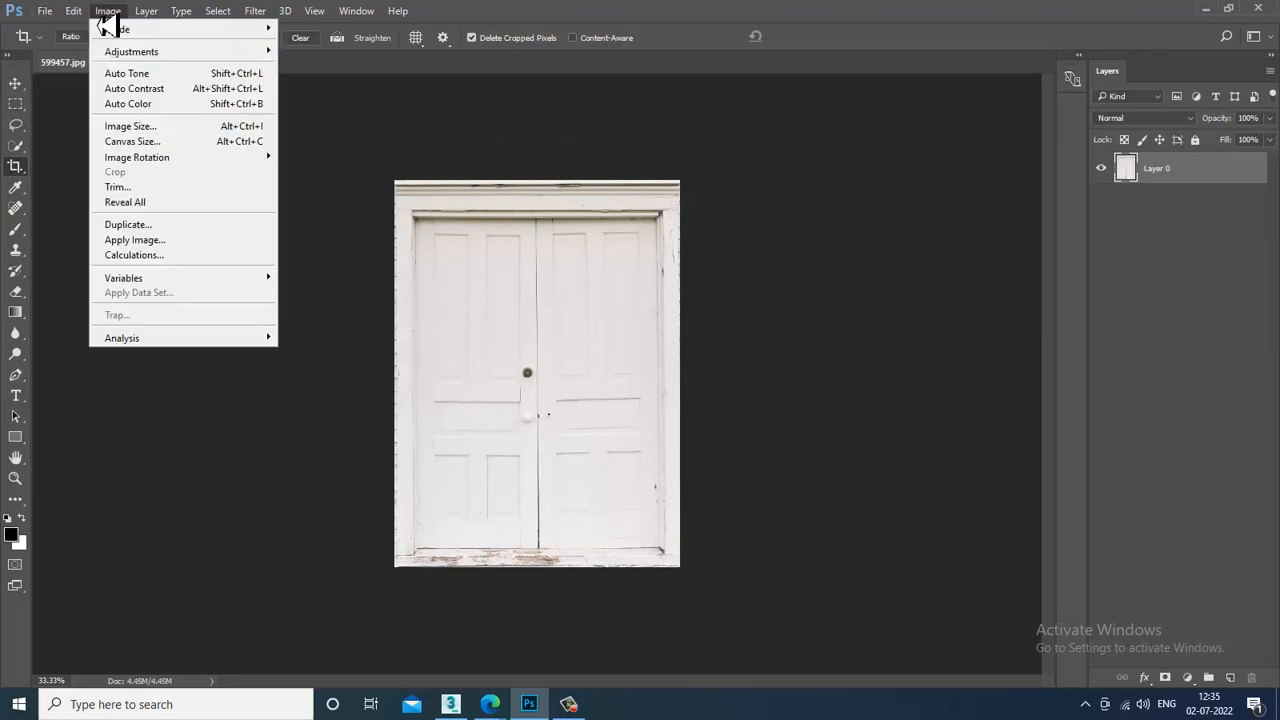
mouse_move(145, 51)
click(390, 61)
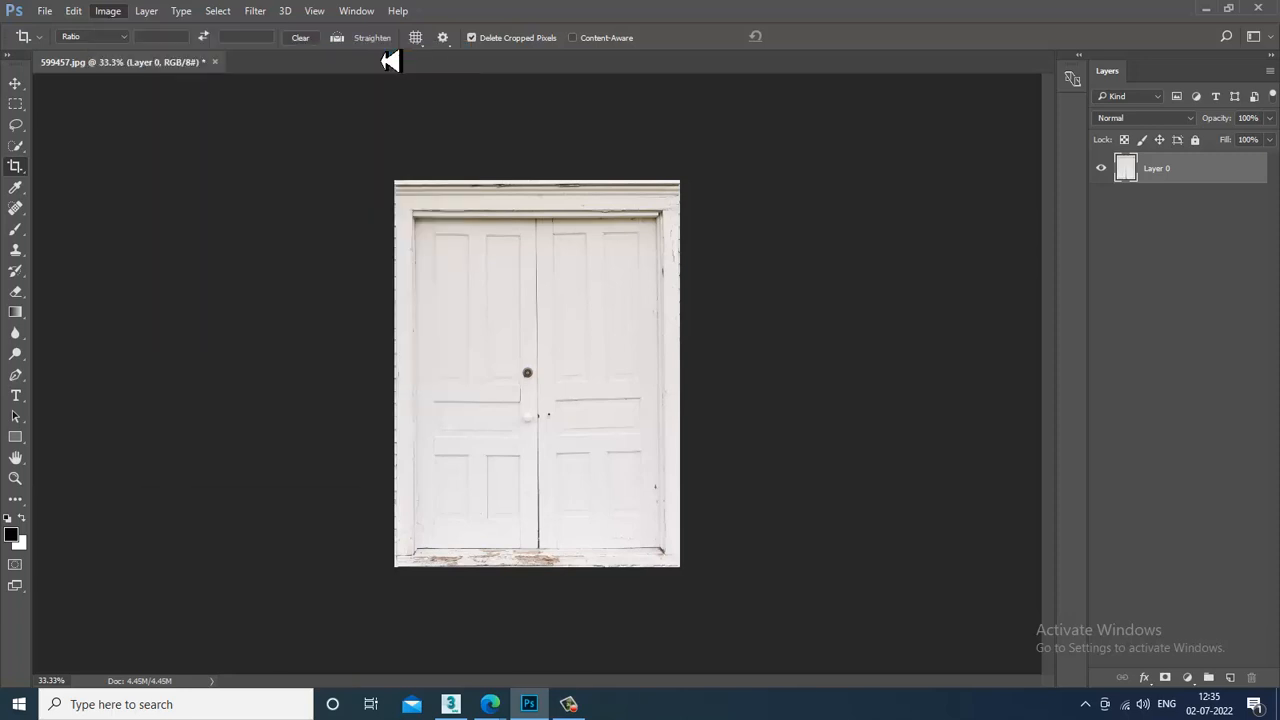
drag(604, 238, 577, 240)
click(759, 222)
click(15, 166)
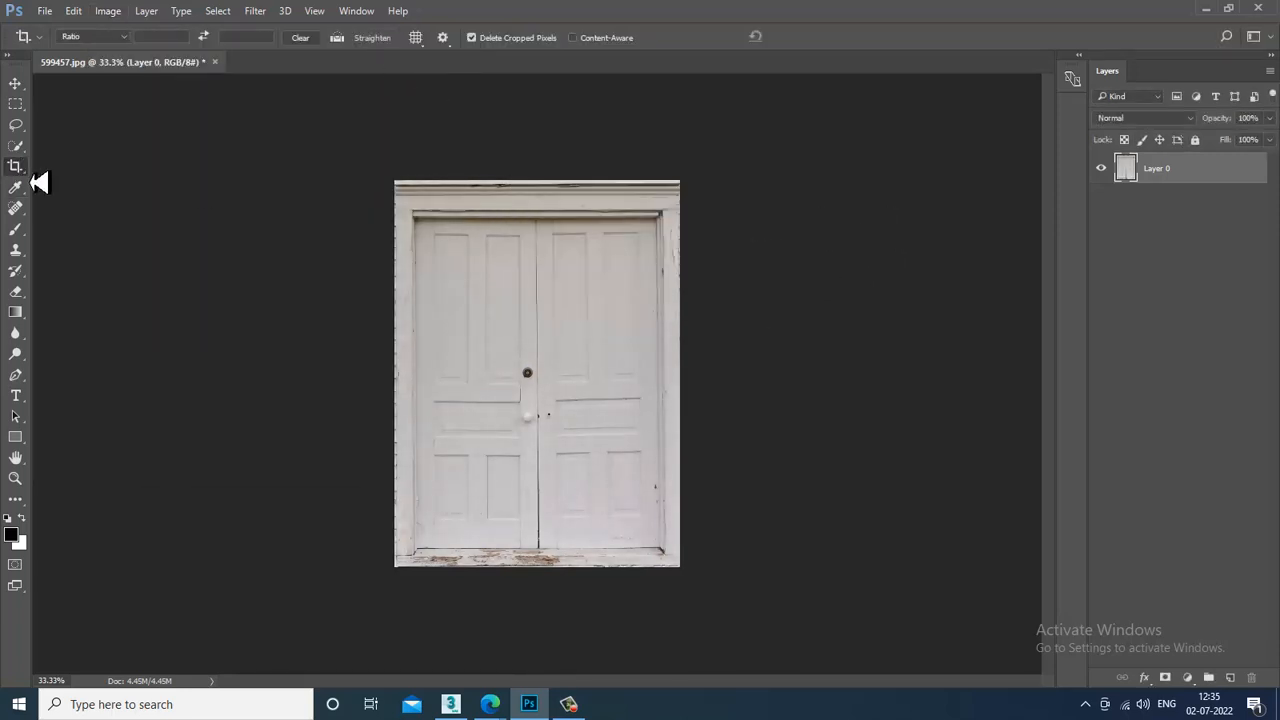
Add a new layer above the door image, test a large black brush dab on it and undo the dab
click(1230, 678)
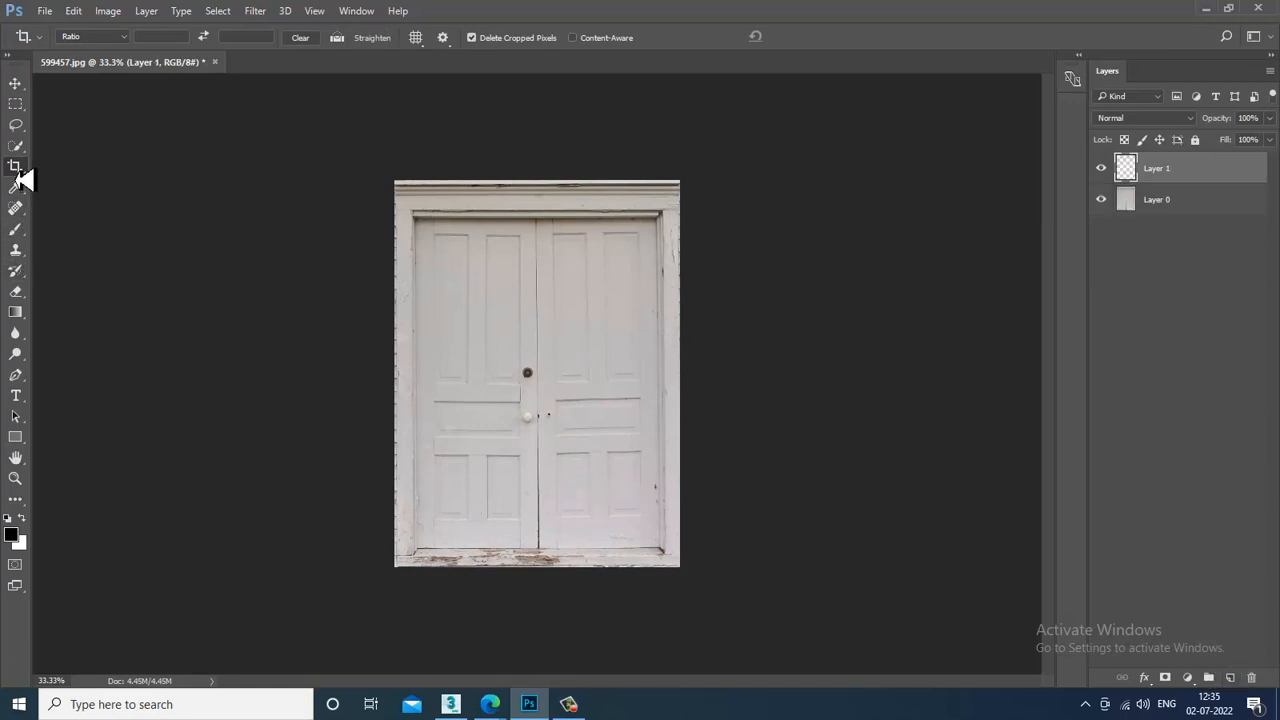
click(17, 230)
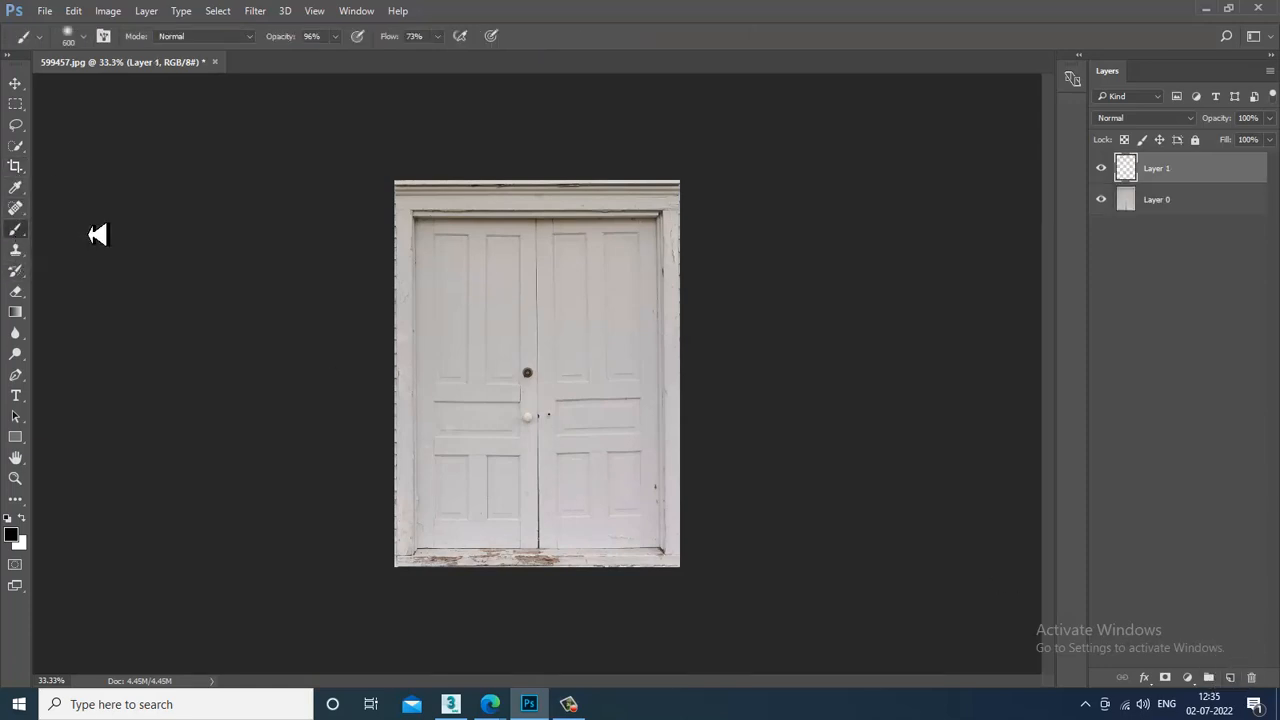
click(490, 282)
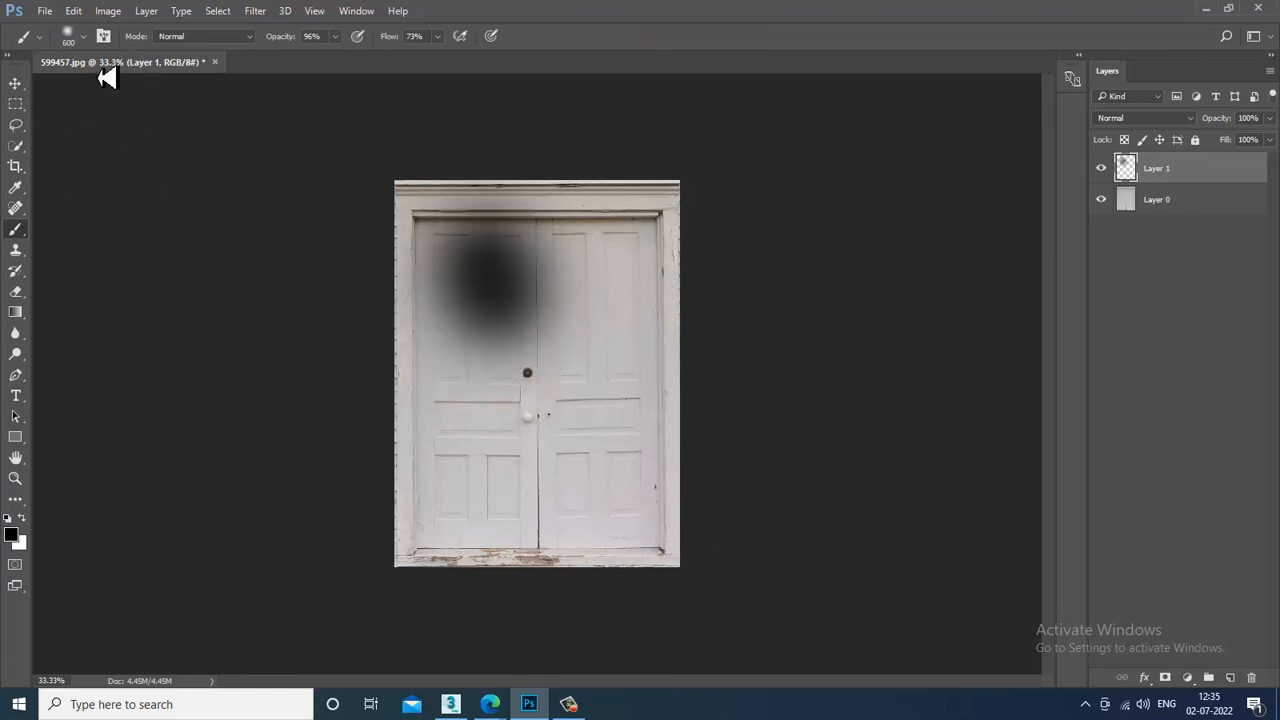
key(ctrl+z)
Paint faint black smudges over the door's upper middle and lower edge with the Brush at 22% opacity and 23% flow
click(335, 37)
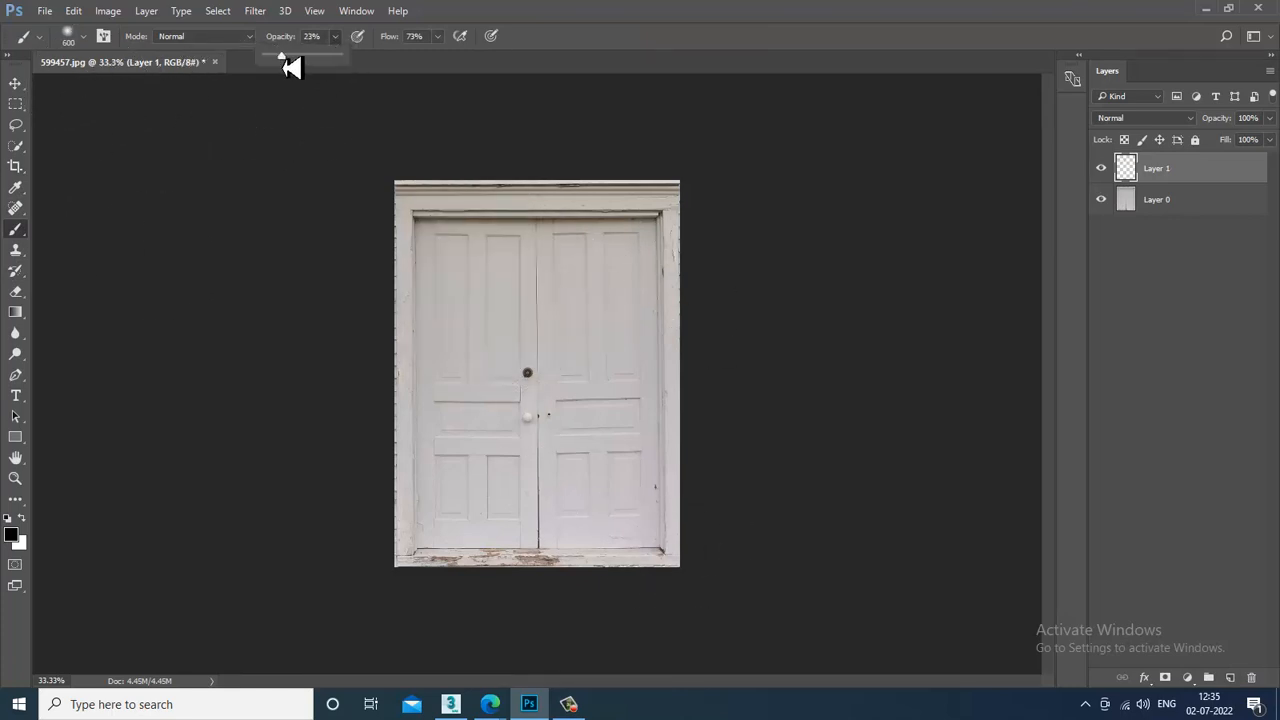
click(437, 37)
drag(443, 56, 400, 56)
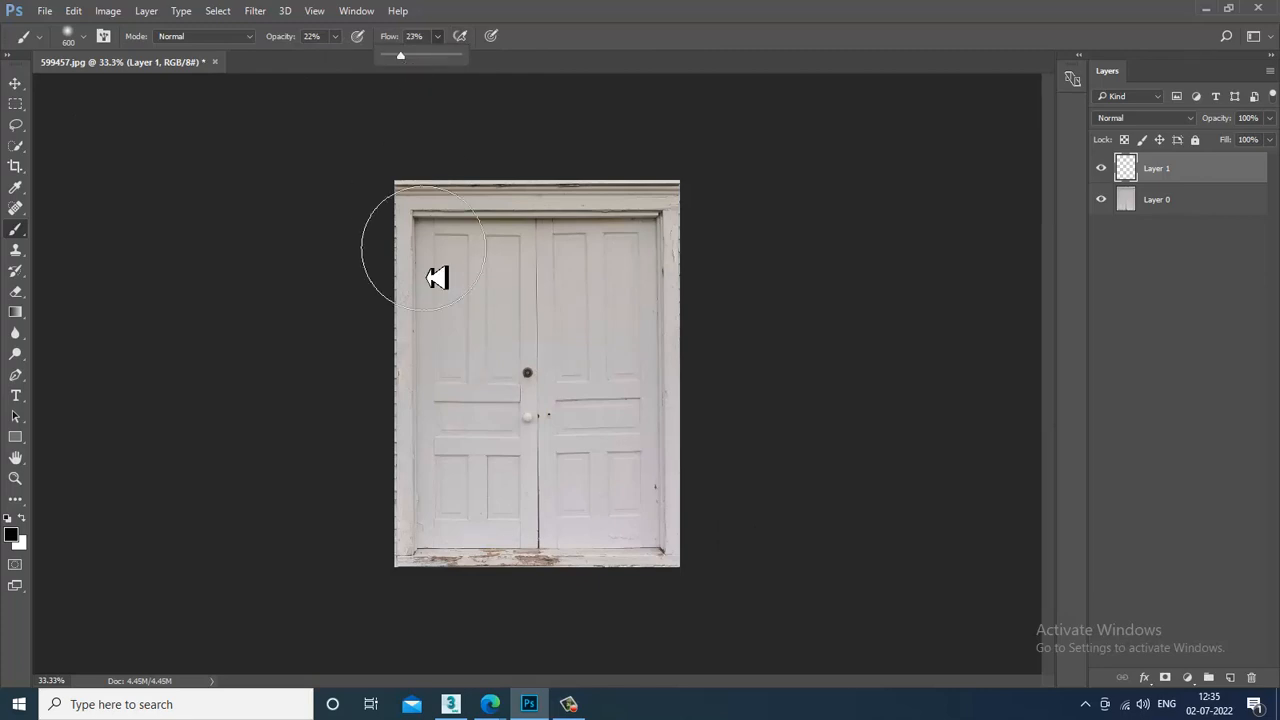
drag(525, 341, 574, 271)
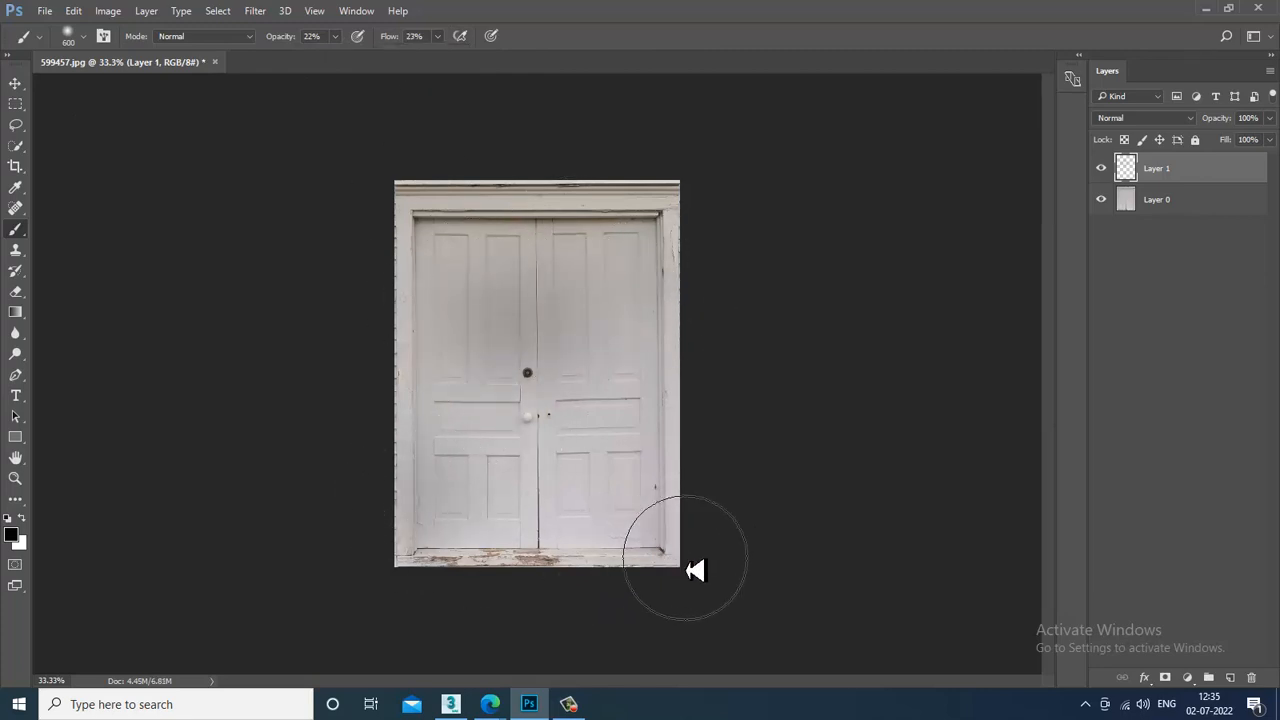
click(476, 538)
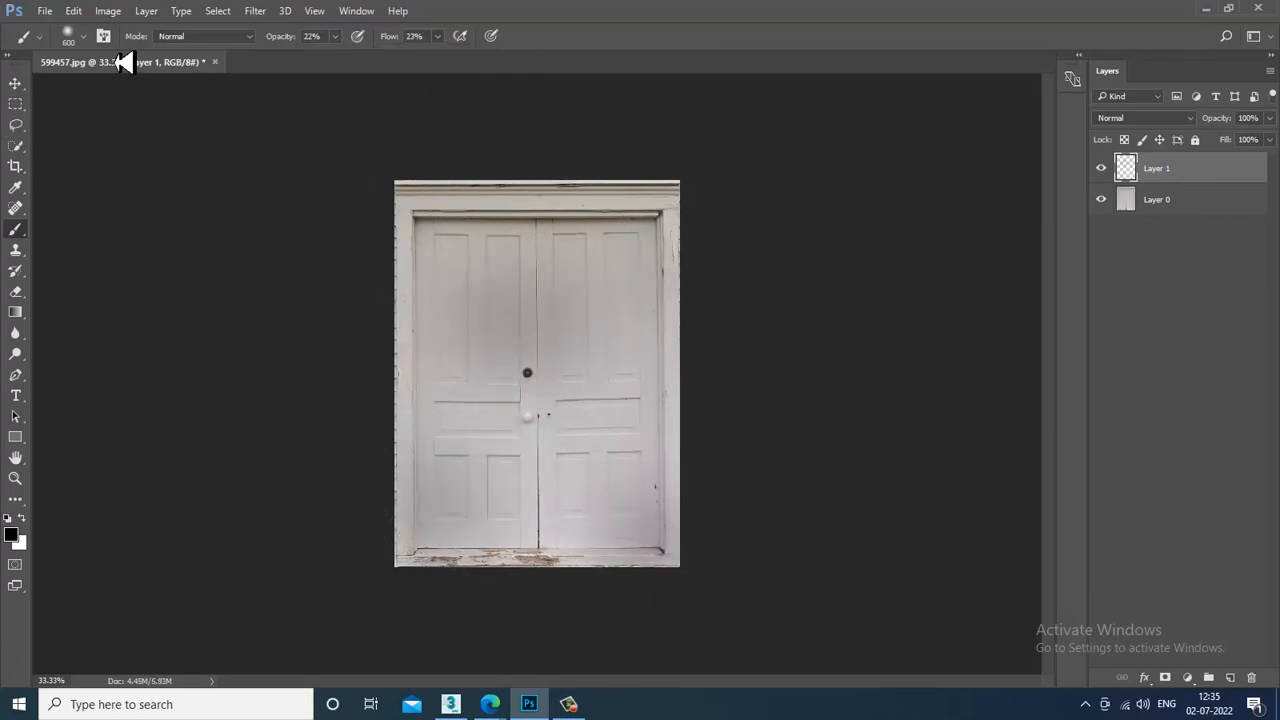
Save the edited image in the textures folder as the Photoshop file "door 1"
click(15, 83)
click(45, 10)
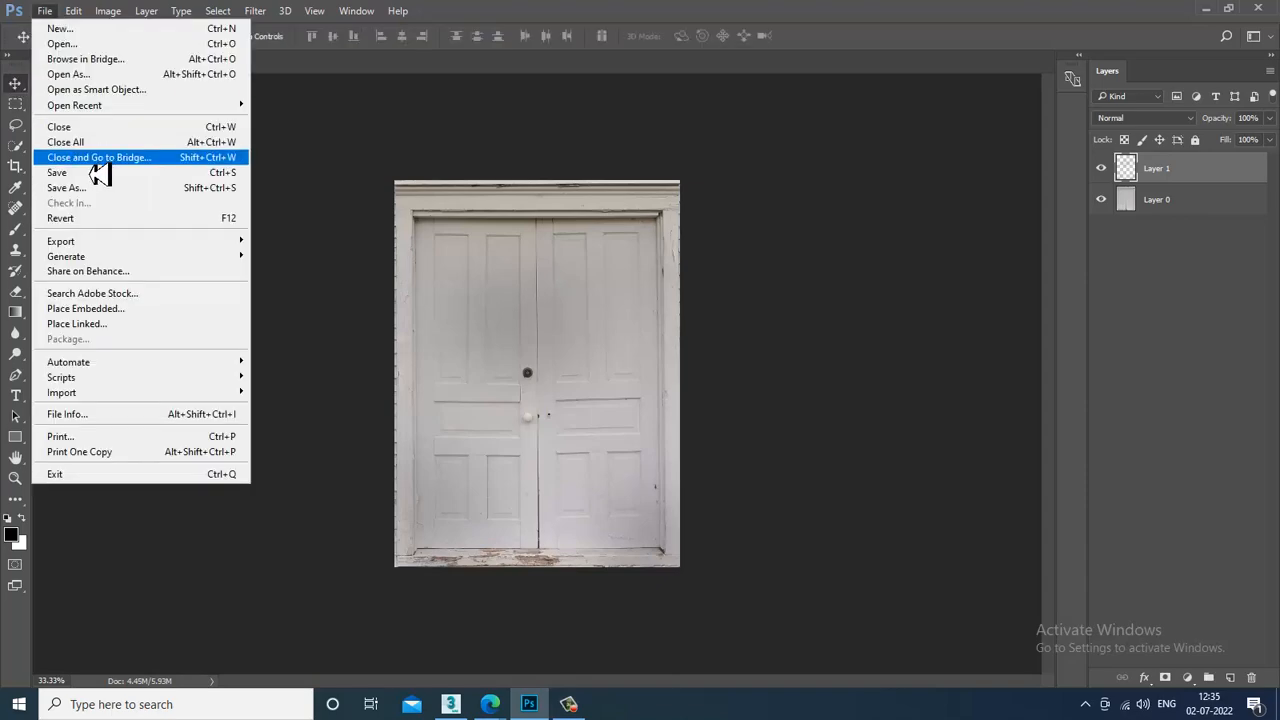
click(95, 199)
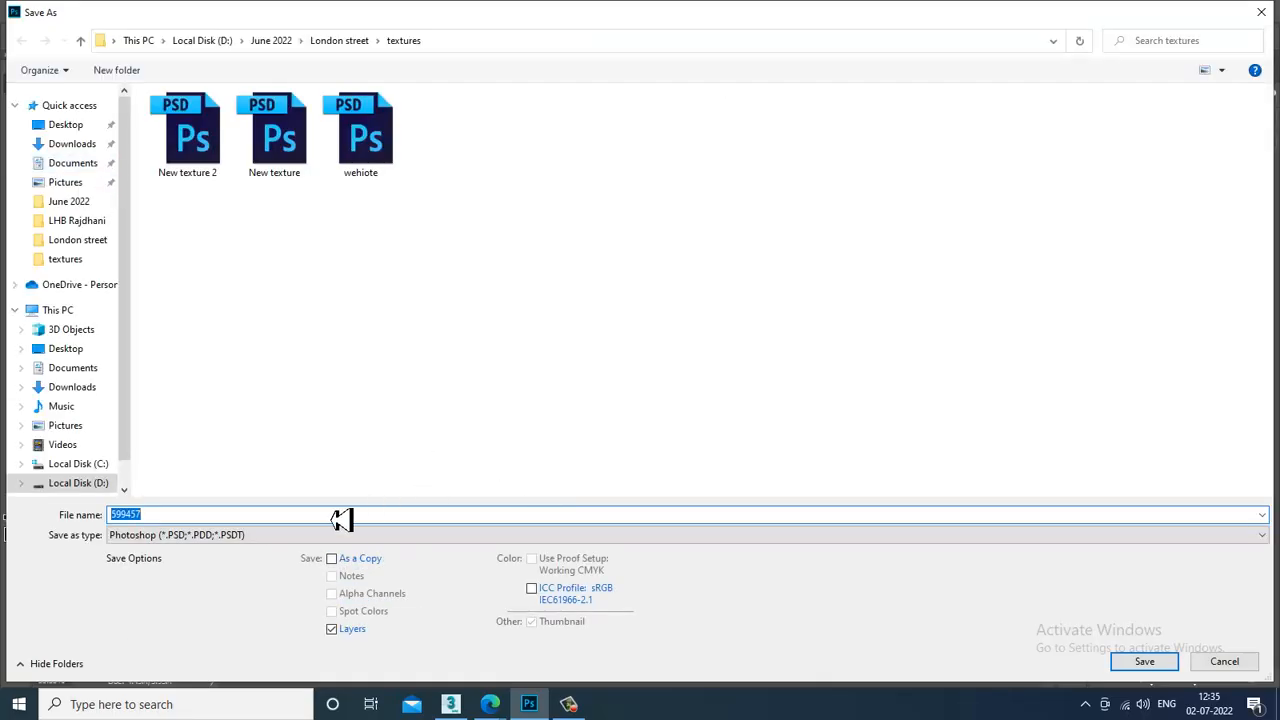
text(door 1)
key(Return)
key(Return)
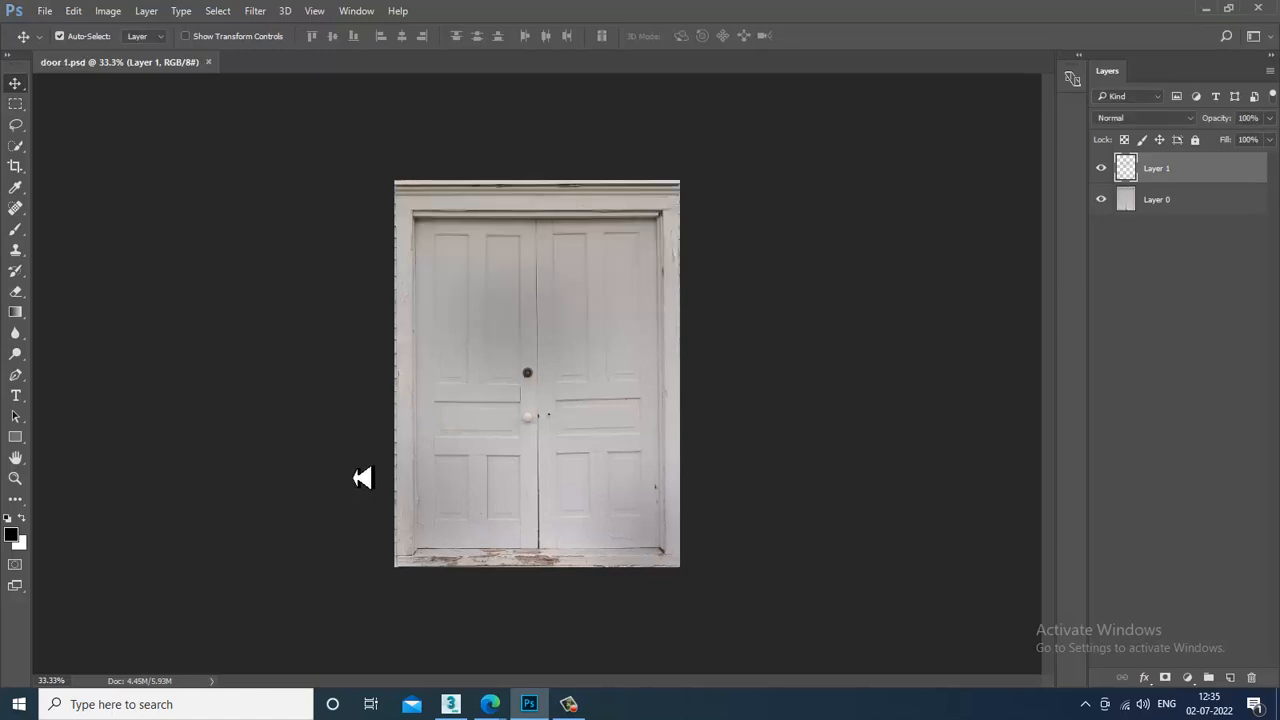
Switch to 3ds Max and select the pale teal double door on the brick facade
click(450, 704)
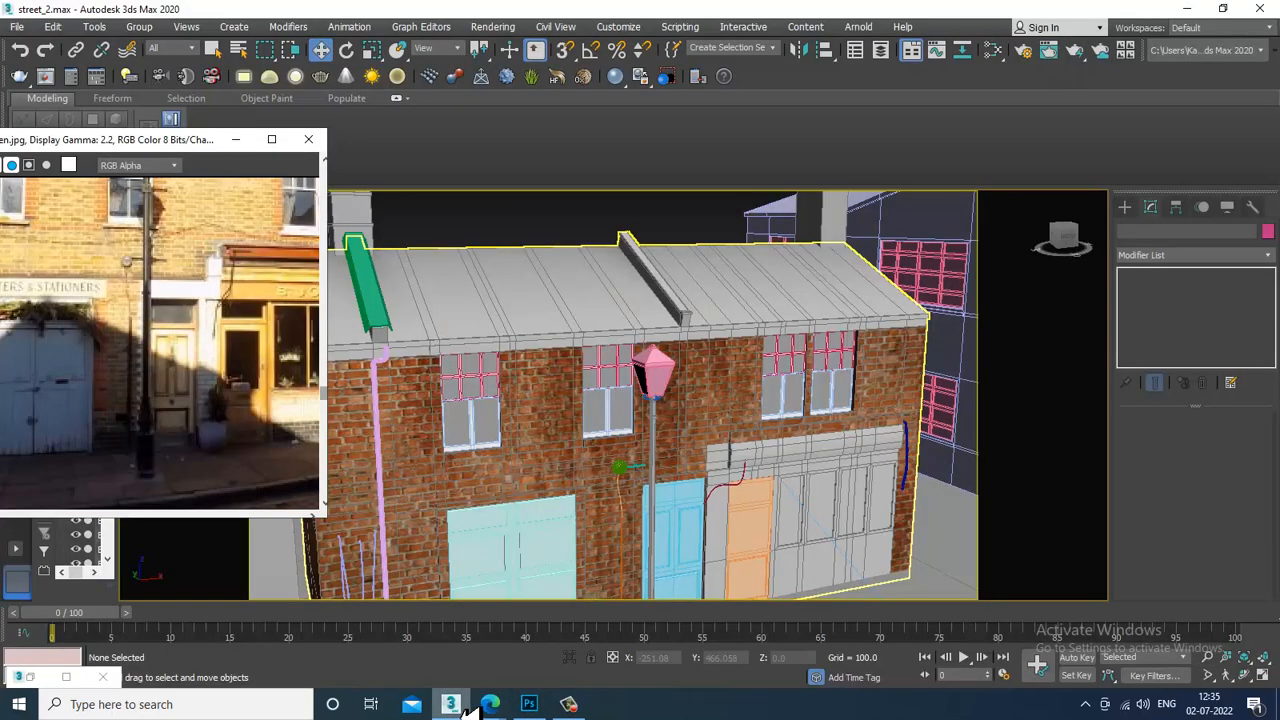
scroll(582, 468, up, 5)
click(683, 449)
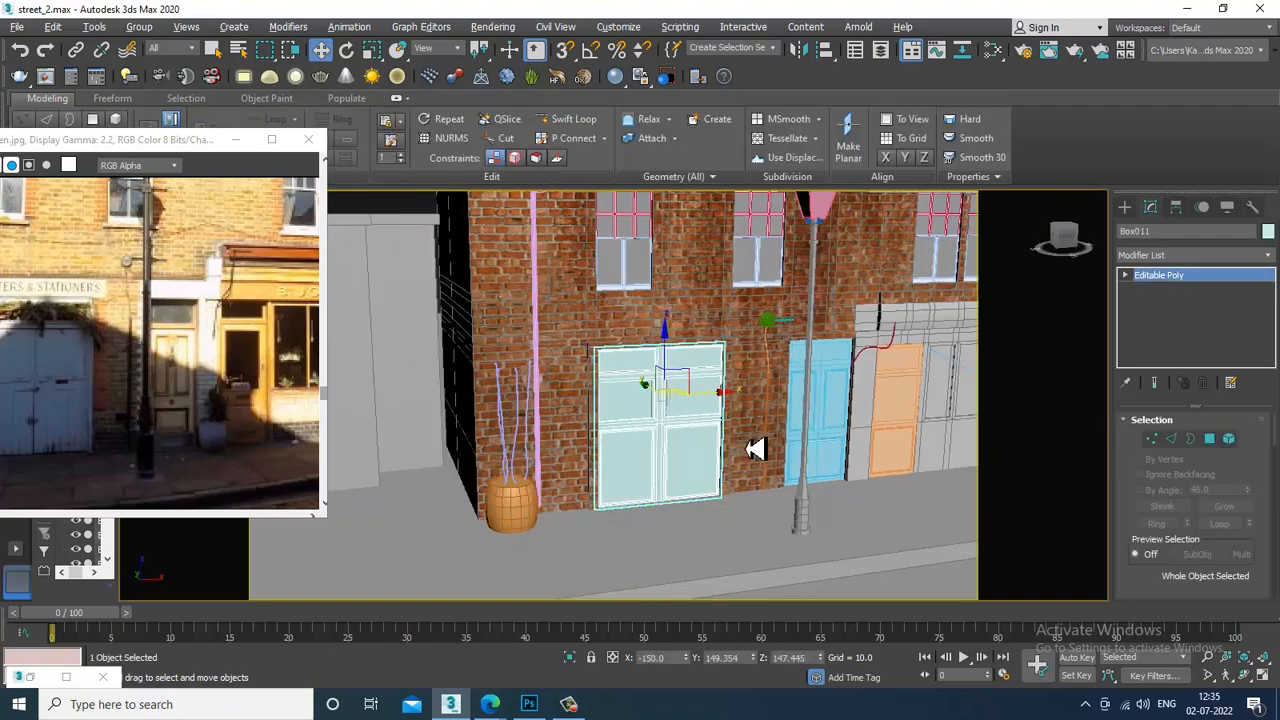
scroll(702, 449, up, 2)
alt+middle_drag(702, 449, 282, 384)
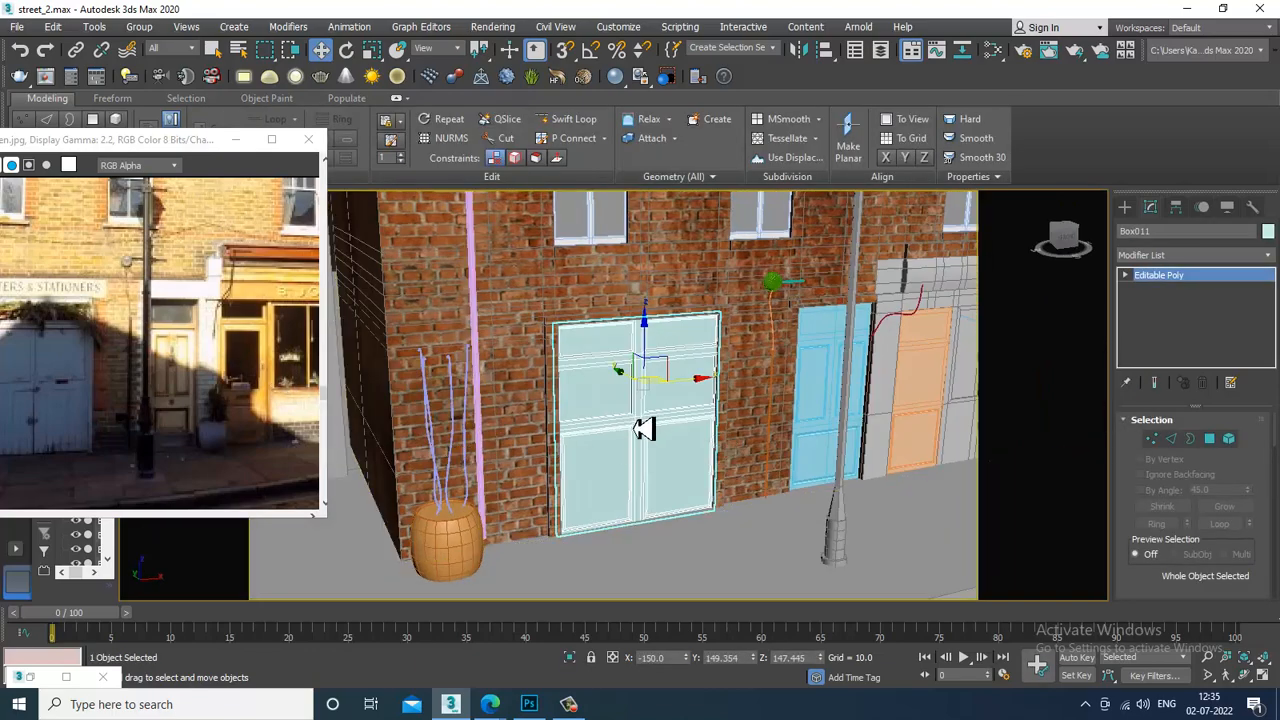
Create a new VRayMtl in the Slate Material Editor below the existing materials and open its parameters
key(m)
middle_drag(732, 427, 764, 240)
middle_drag(764, 476, 731, 340)
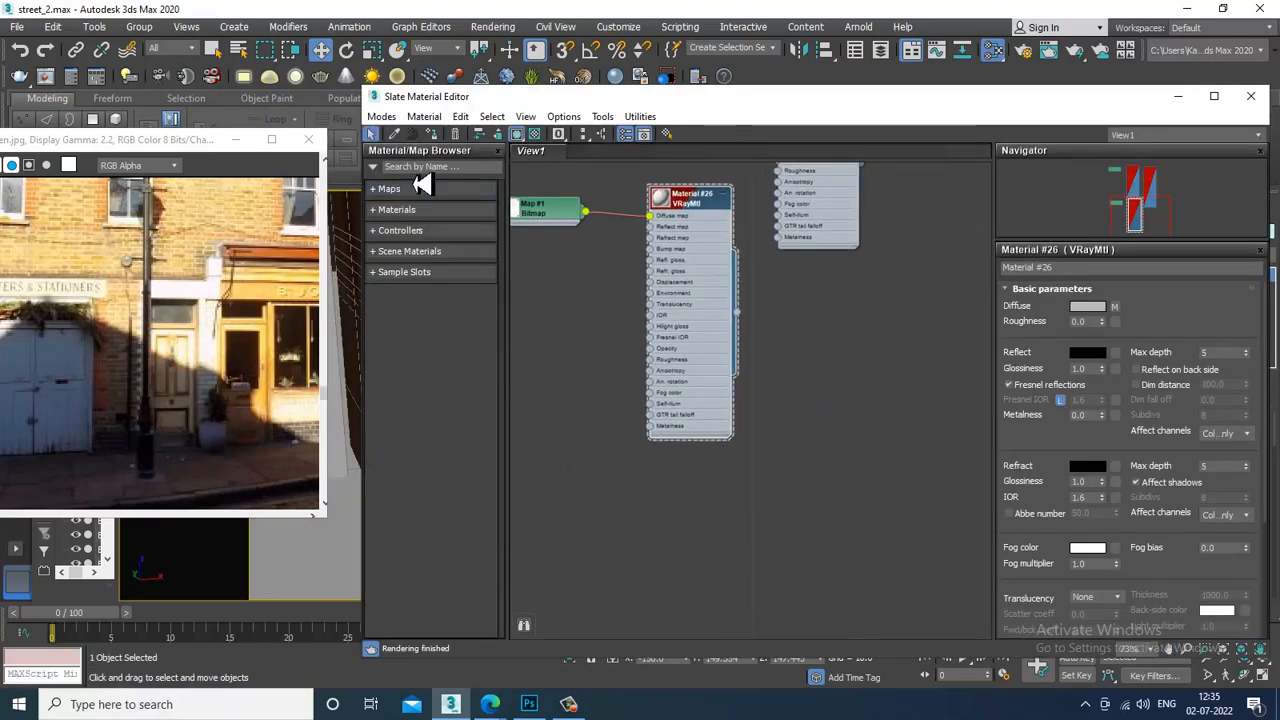
click(423, 168)
text(vray)
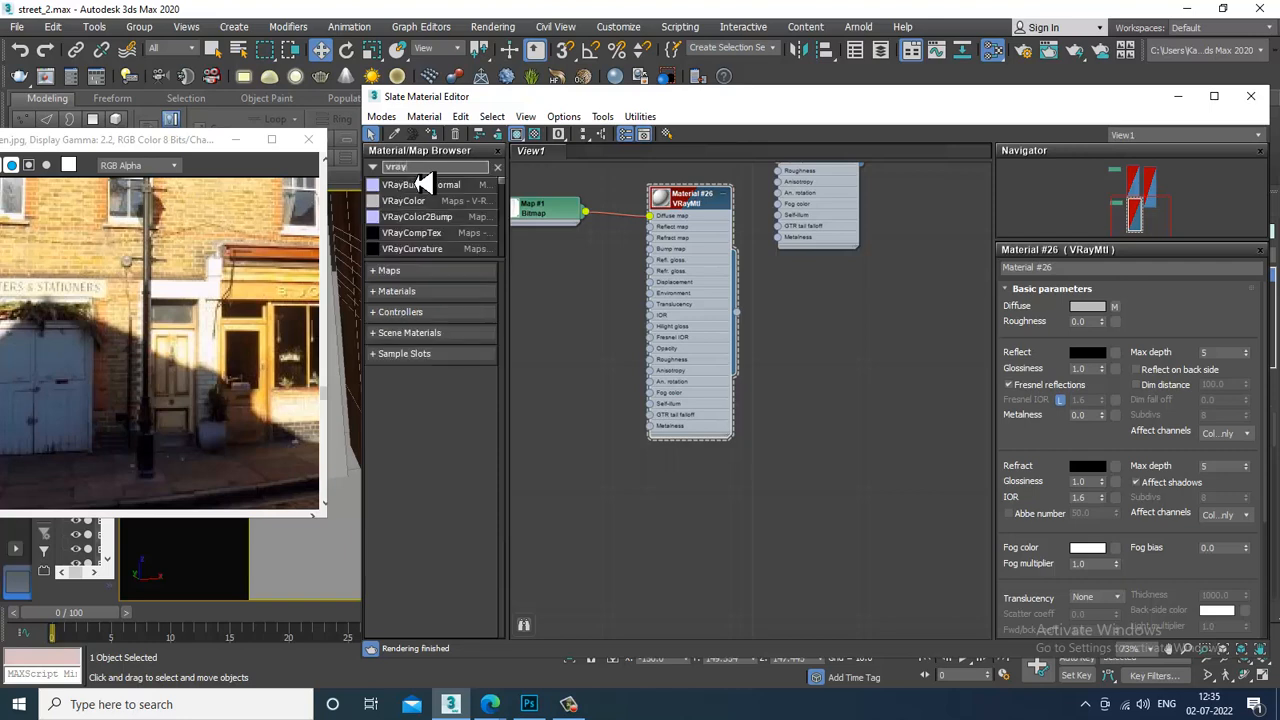
text(m)
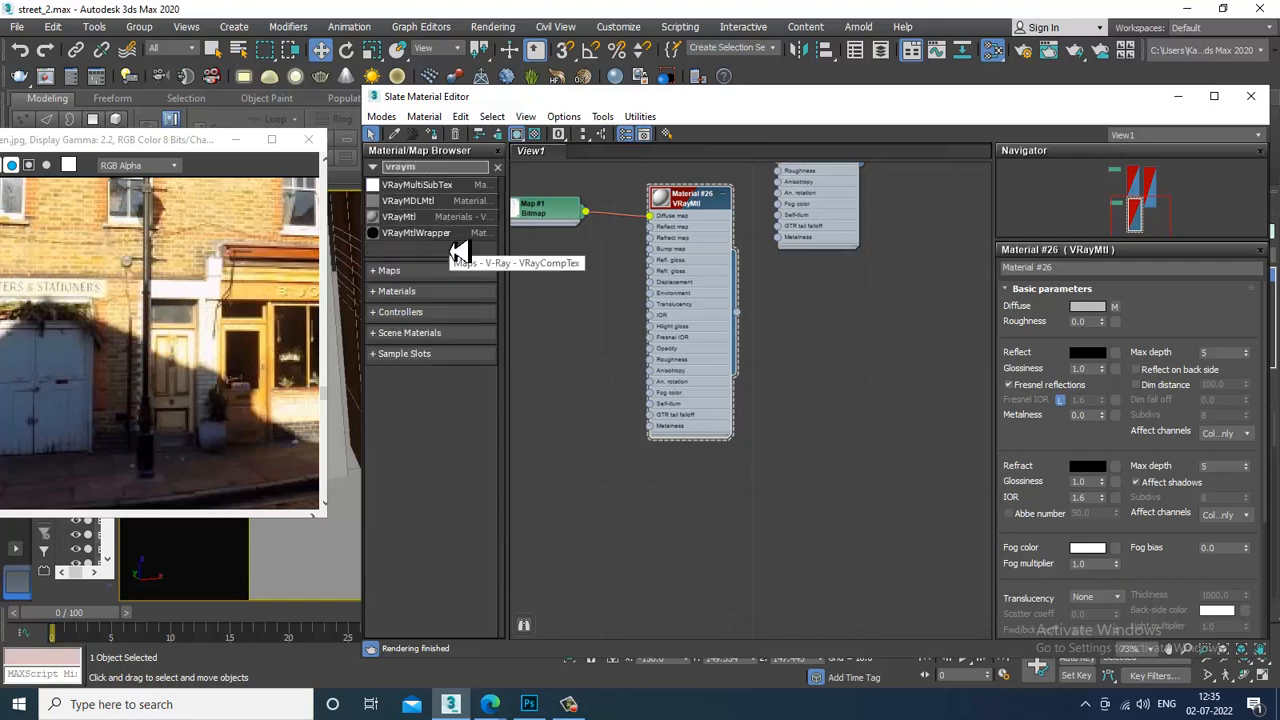
drag(425, 217, 838, 435)
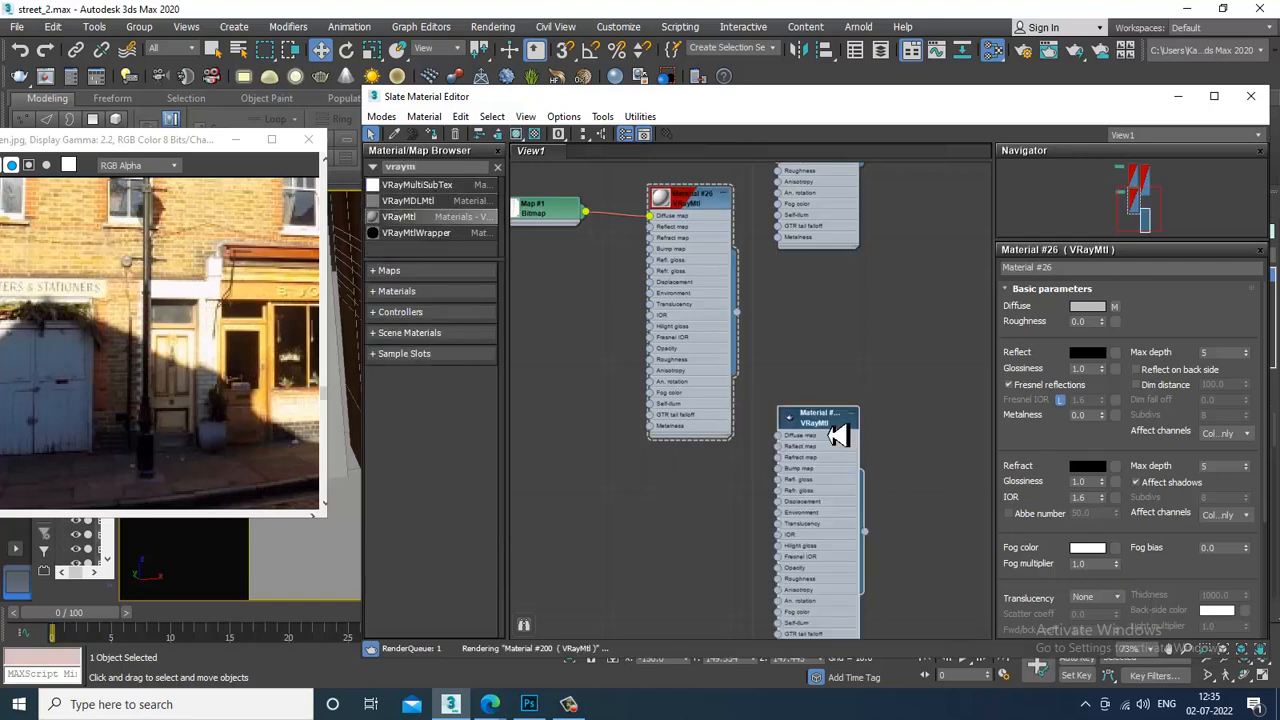
double_click(830, 432)
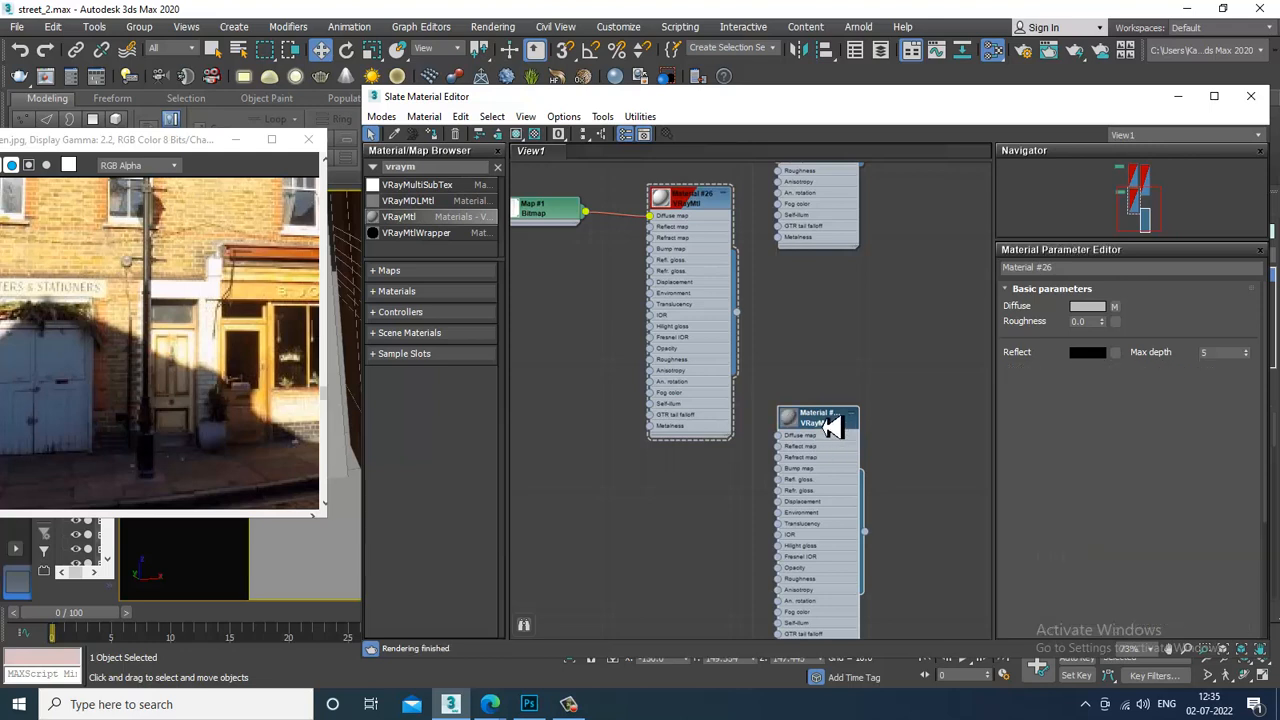
Load door 1.psd from the London street textures folder as the new material's diffuse bitmap, using Collapsed Layers
click(1116, 307)
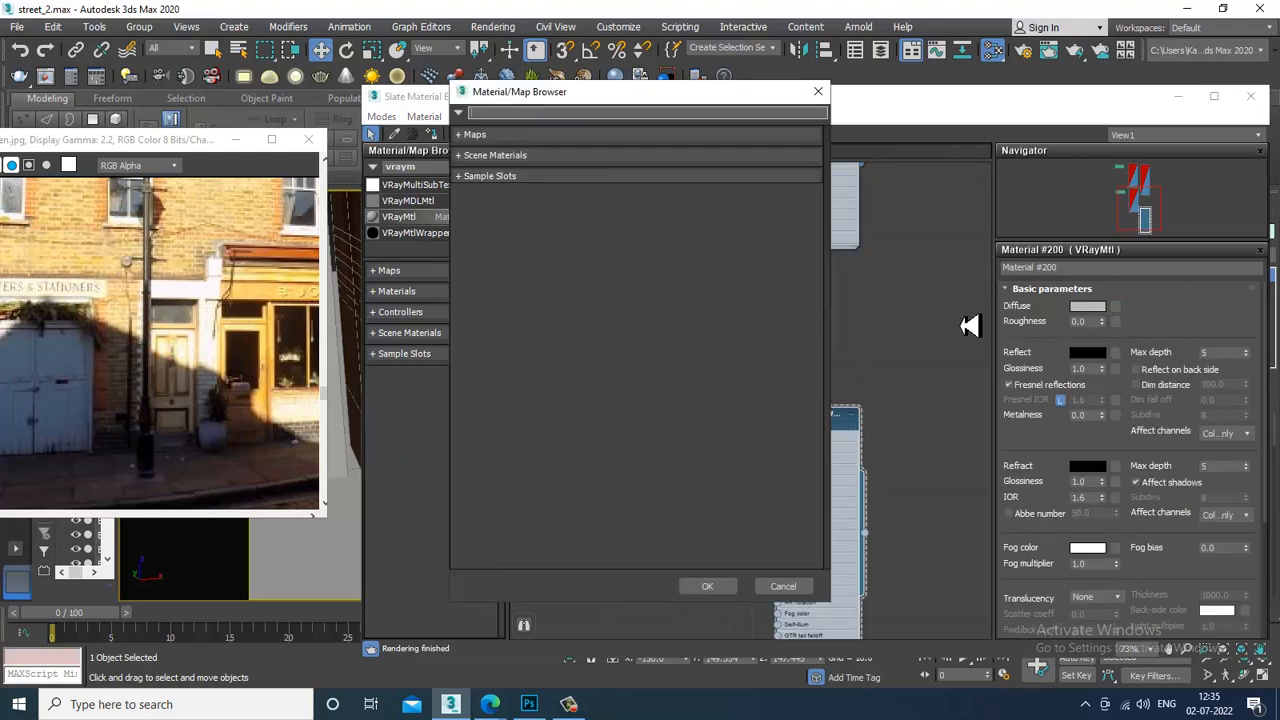
click(490, 135)
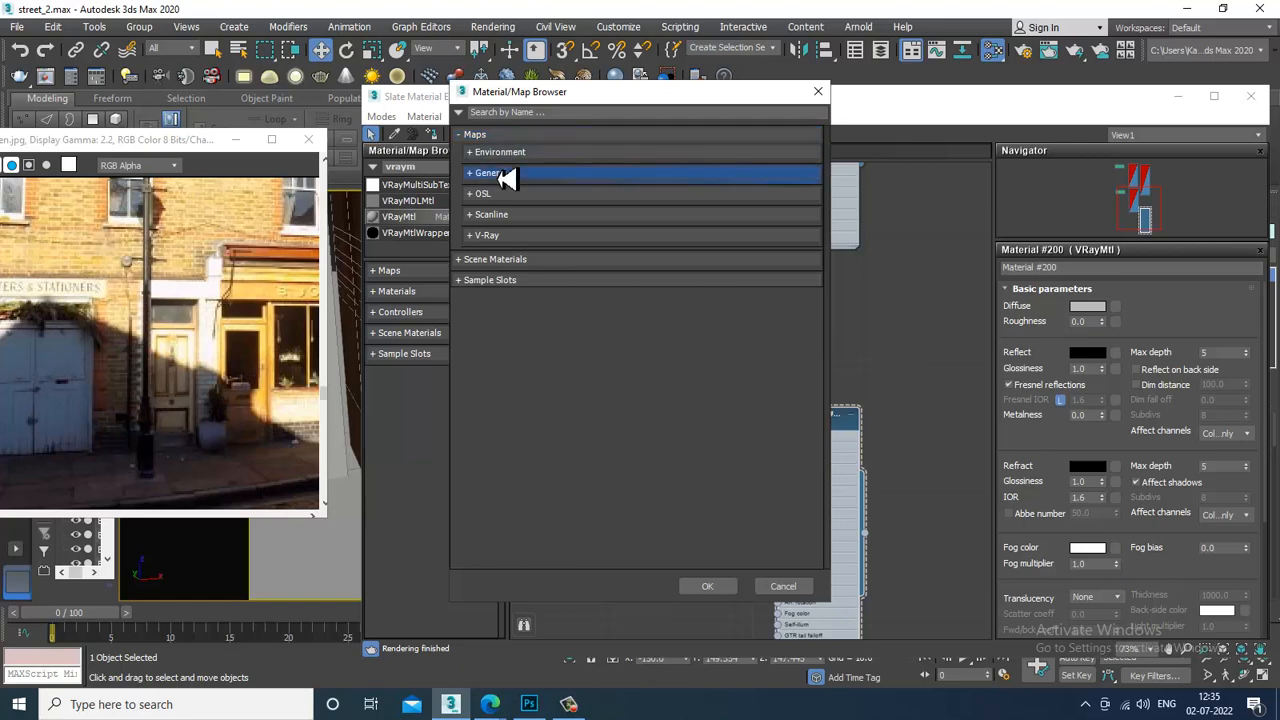
click(498, 172)
double_click(520, 206)
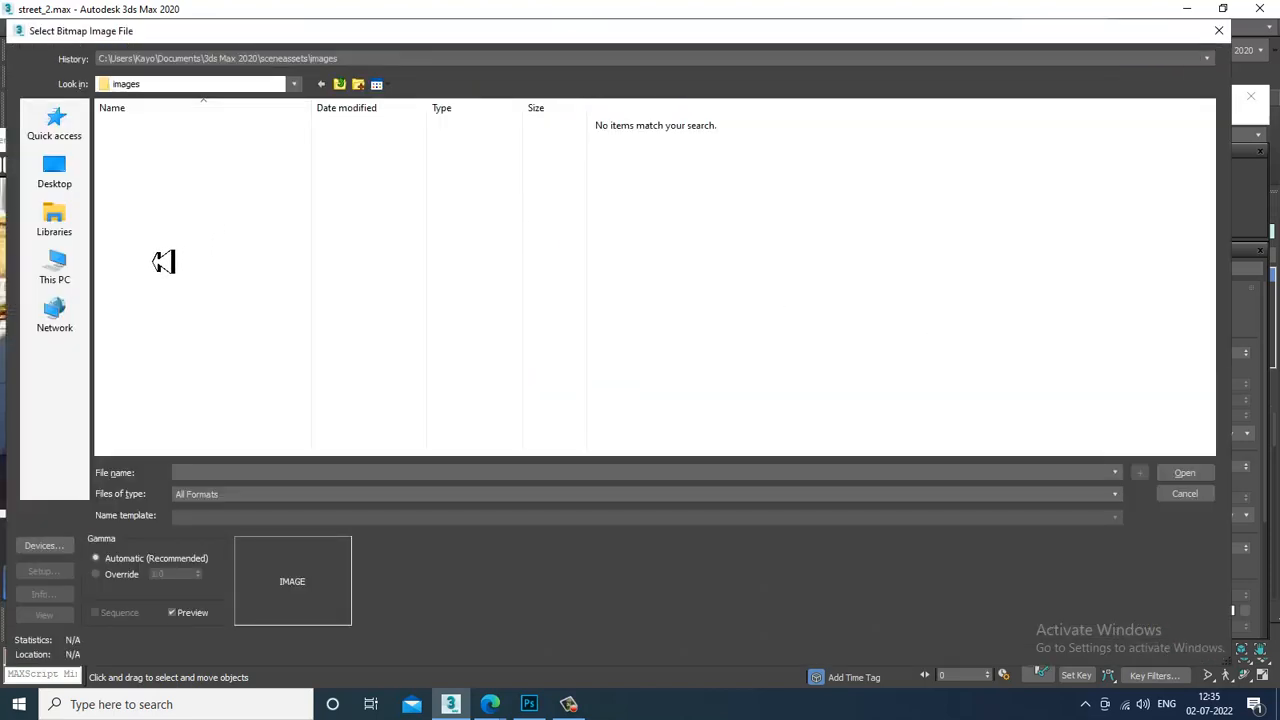
click(56, 265)
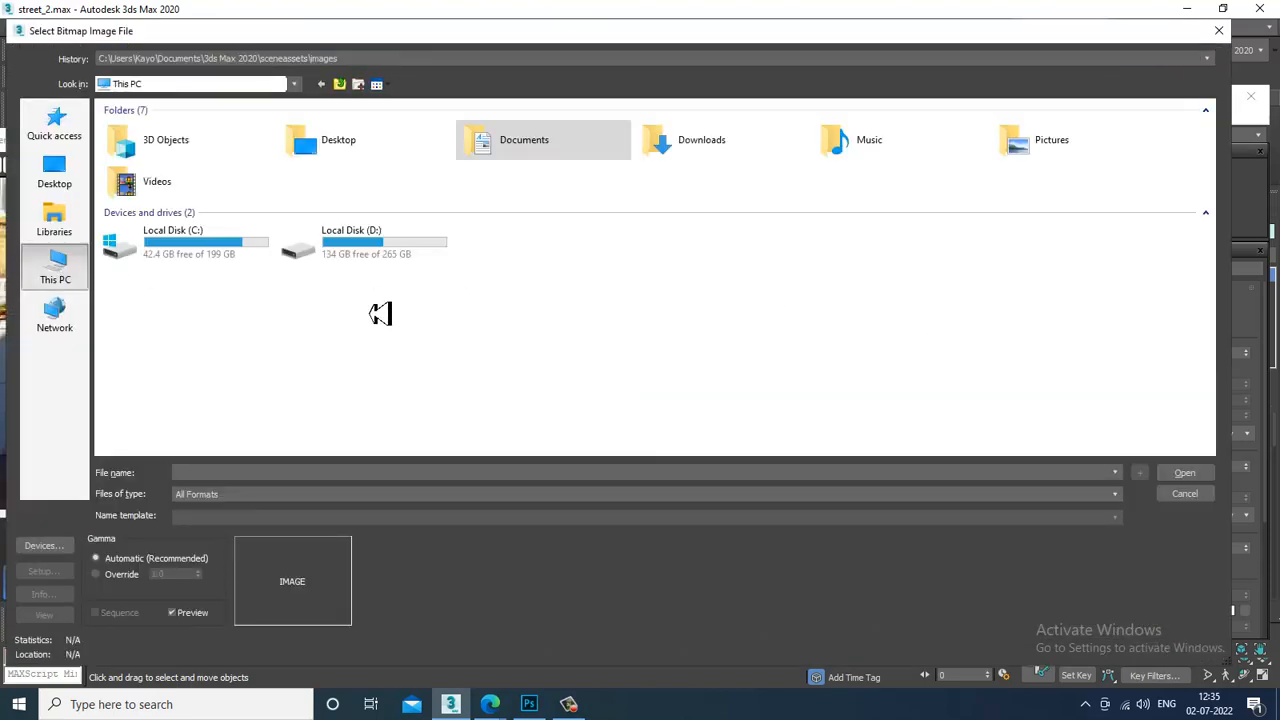
double_click(372, 262)
double_click(172, 234)
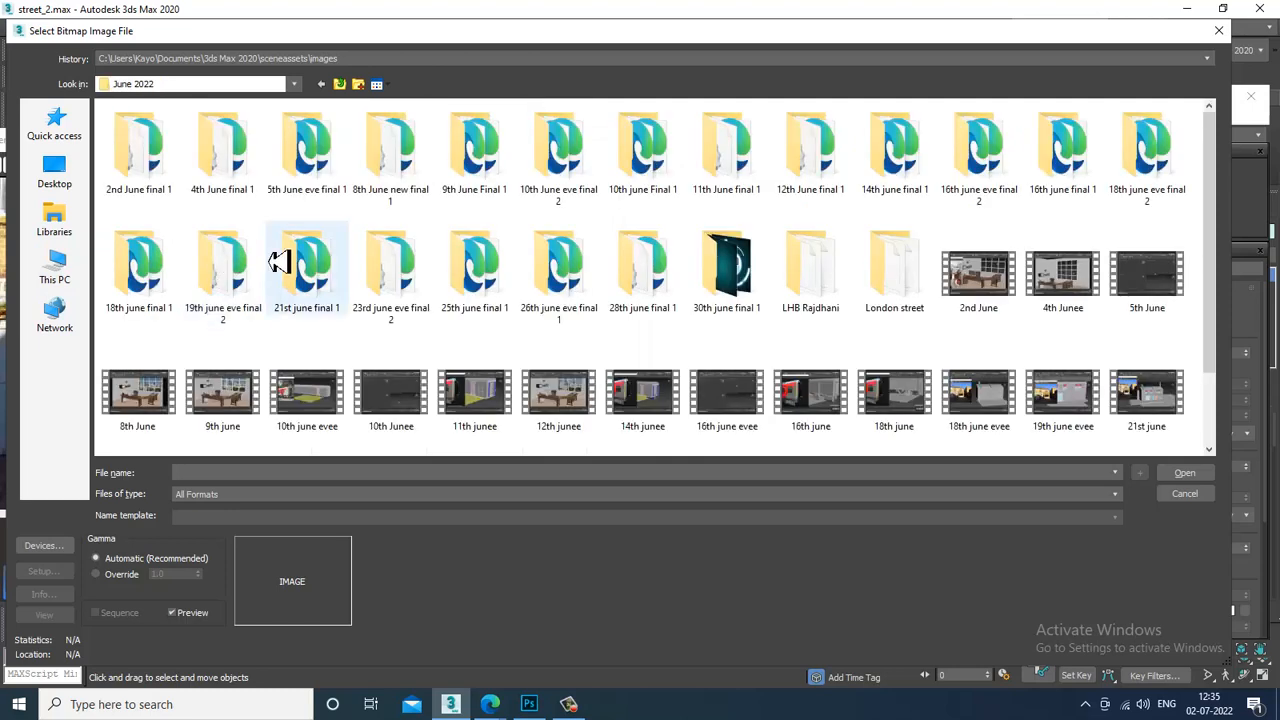
double_click(918, 297)
double_click(166, 180)
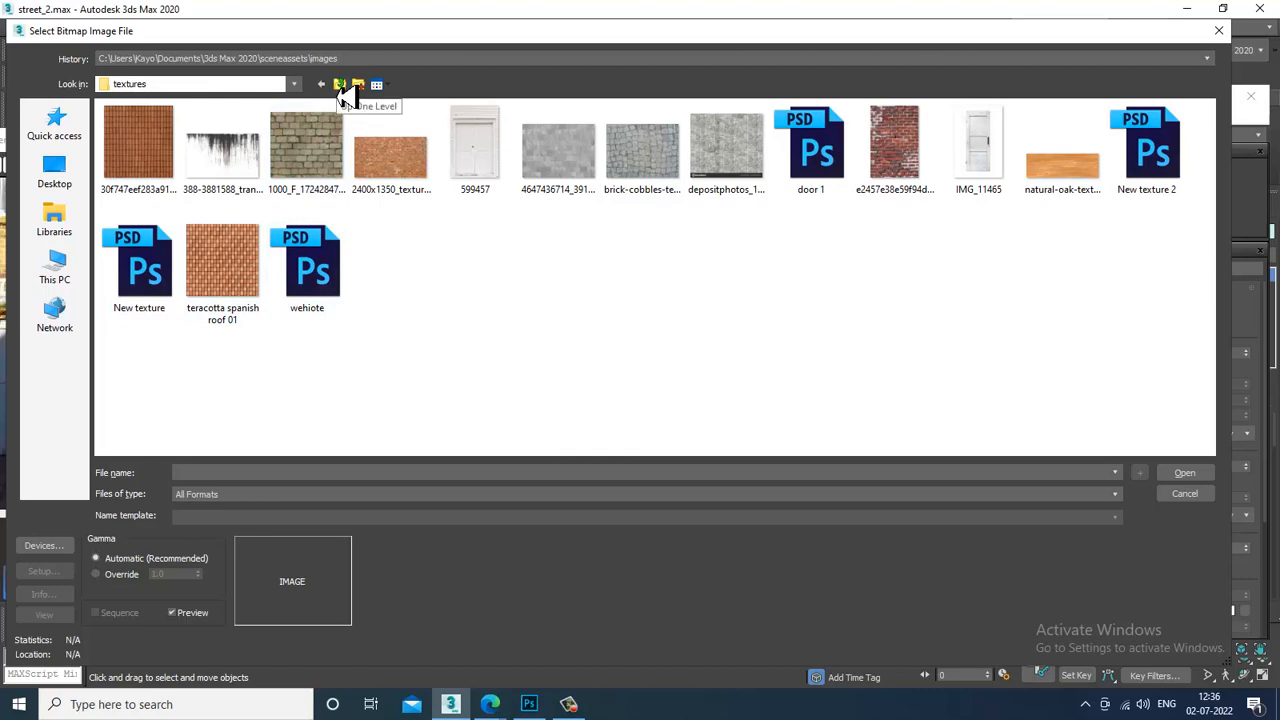
double_click(826, 145)
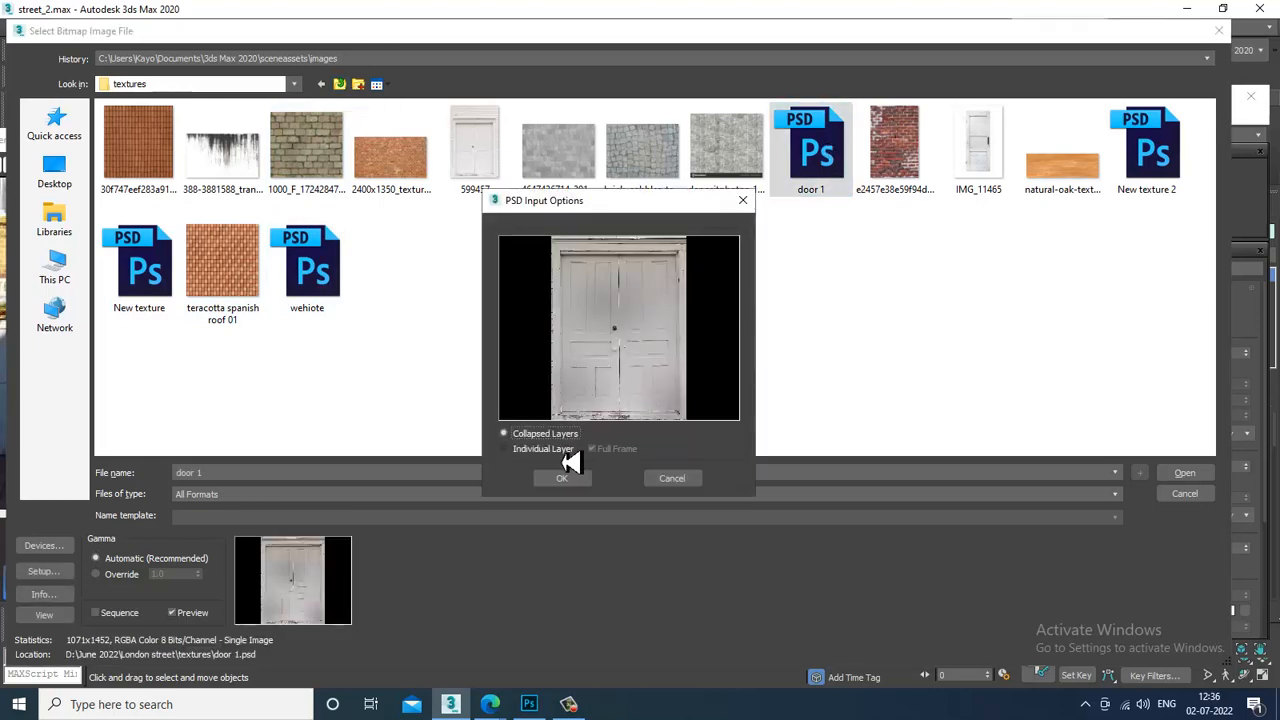
click(566, 482)
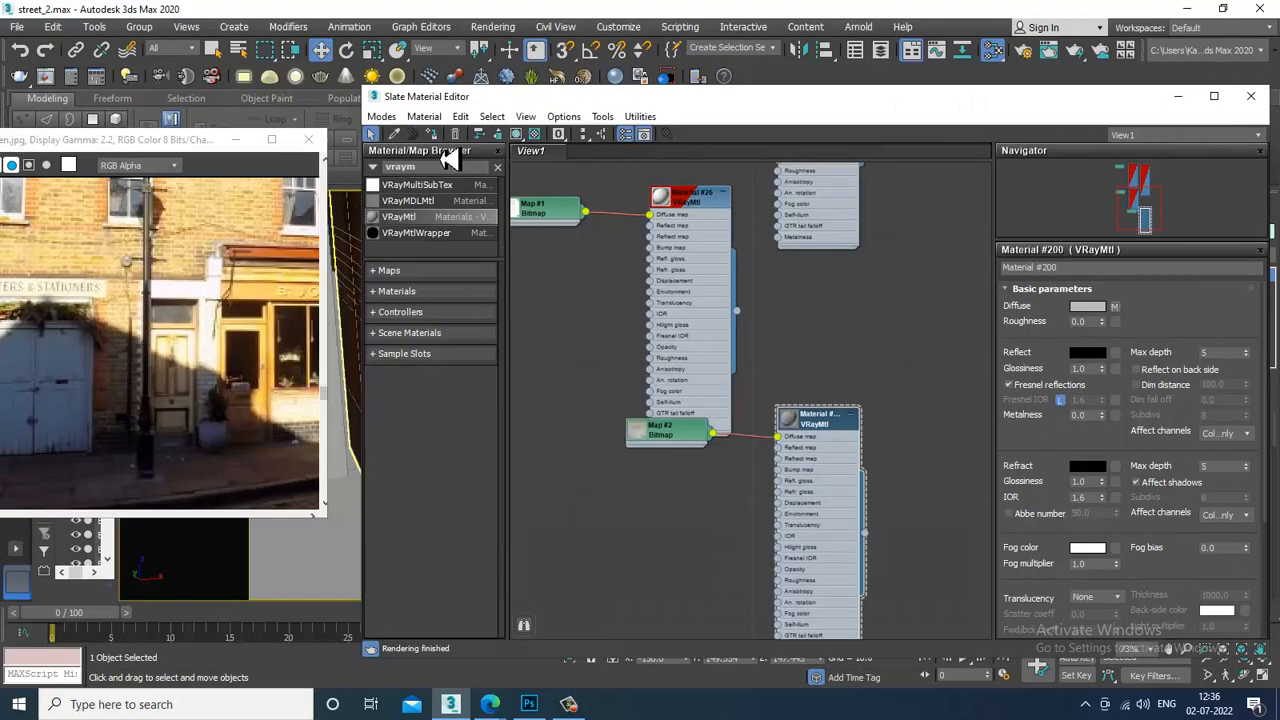
Assign the new door material to the selected double door and minimize the Slate Material Editor
click(517, 134)
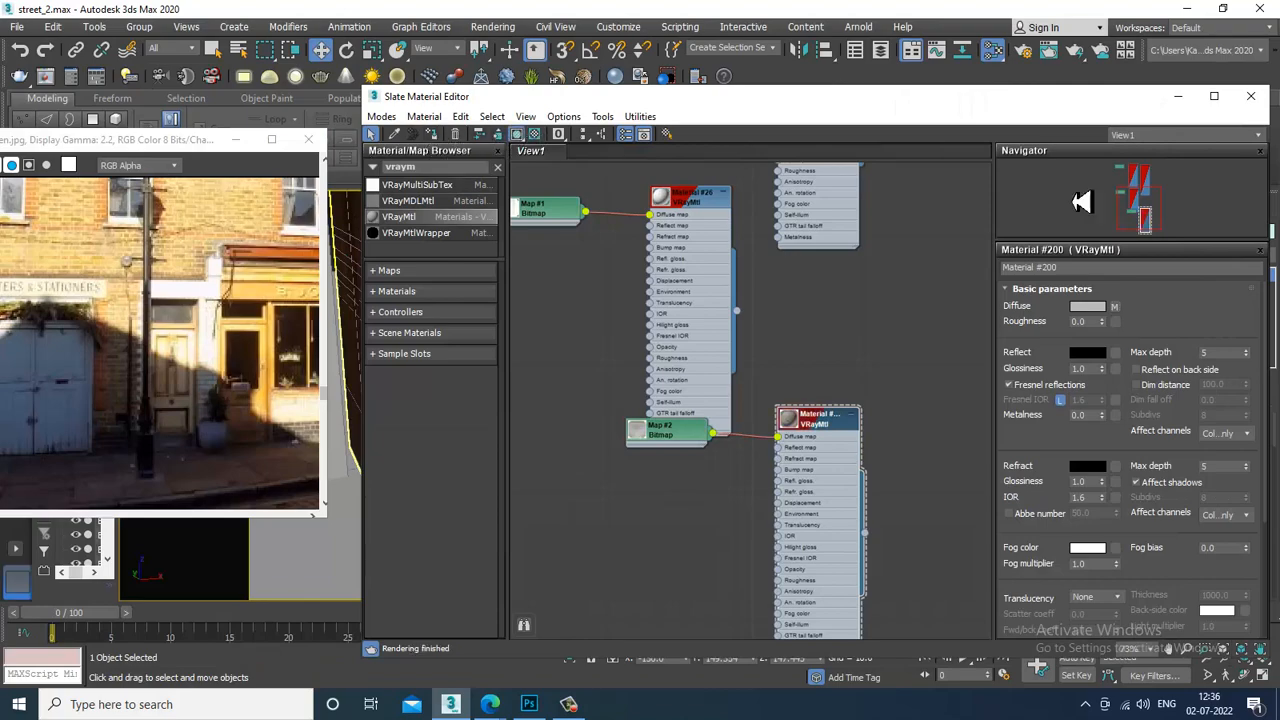
click(1178, 96)
scroll(620, 450, up, 6)
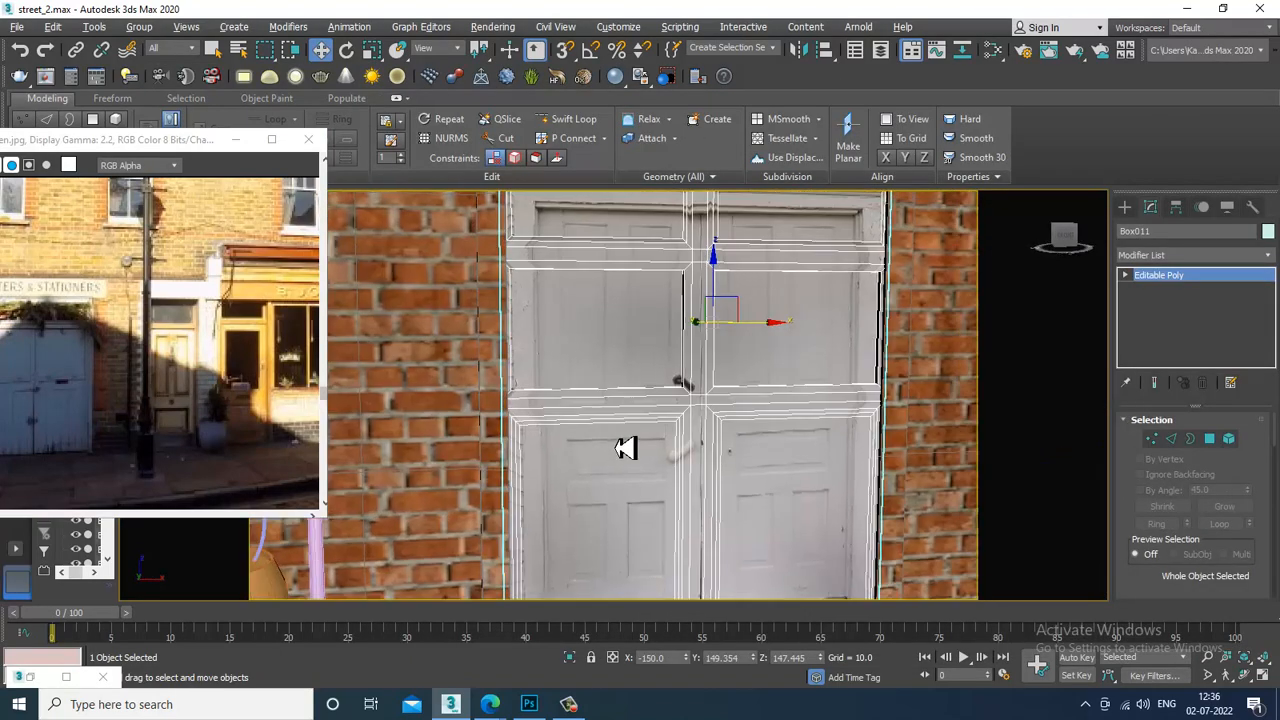
middle_drag(757, 429, 719, 474)
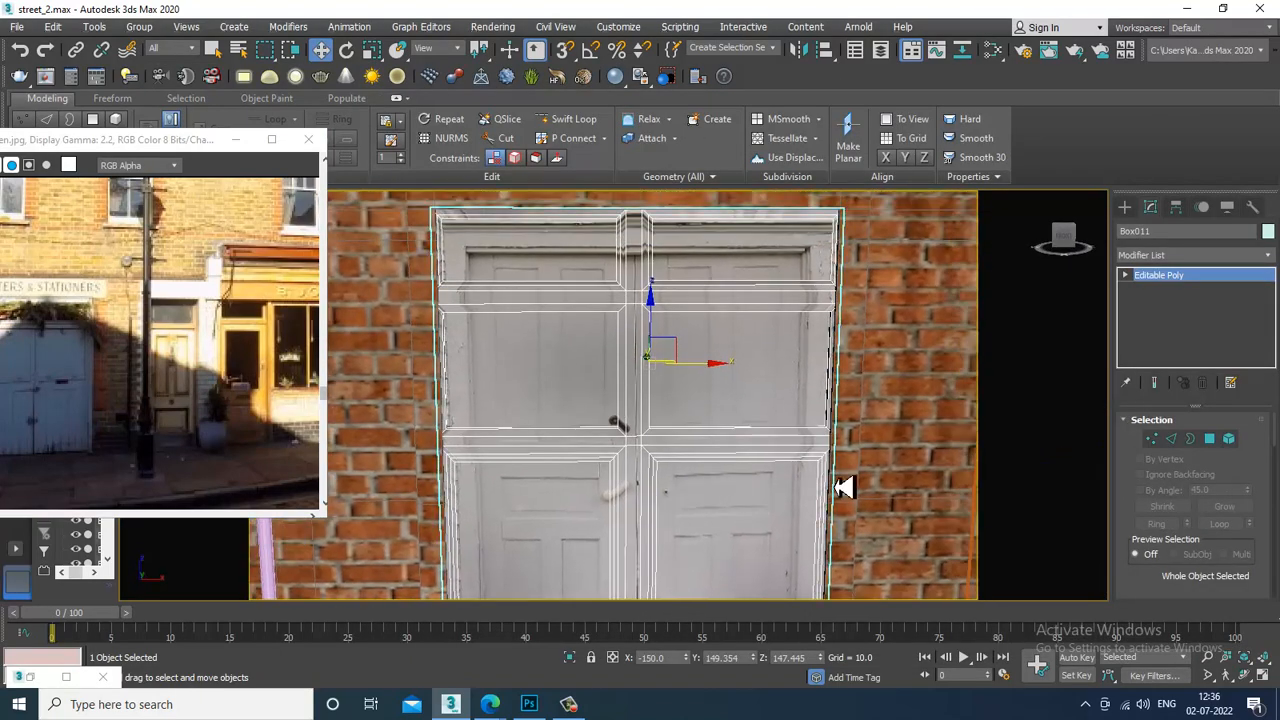
Add a UVW Map modifier to the double door and set its mapping to Box
click(1168, 256)
key(u)
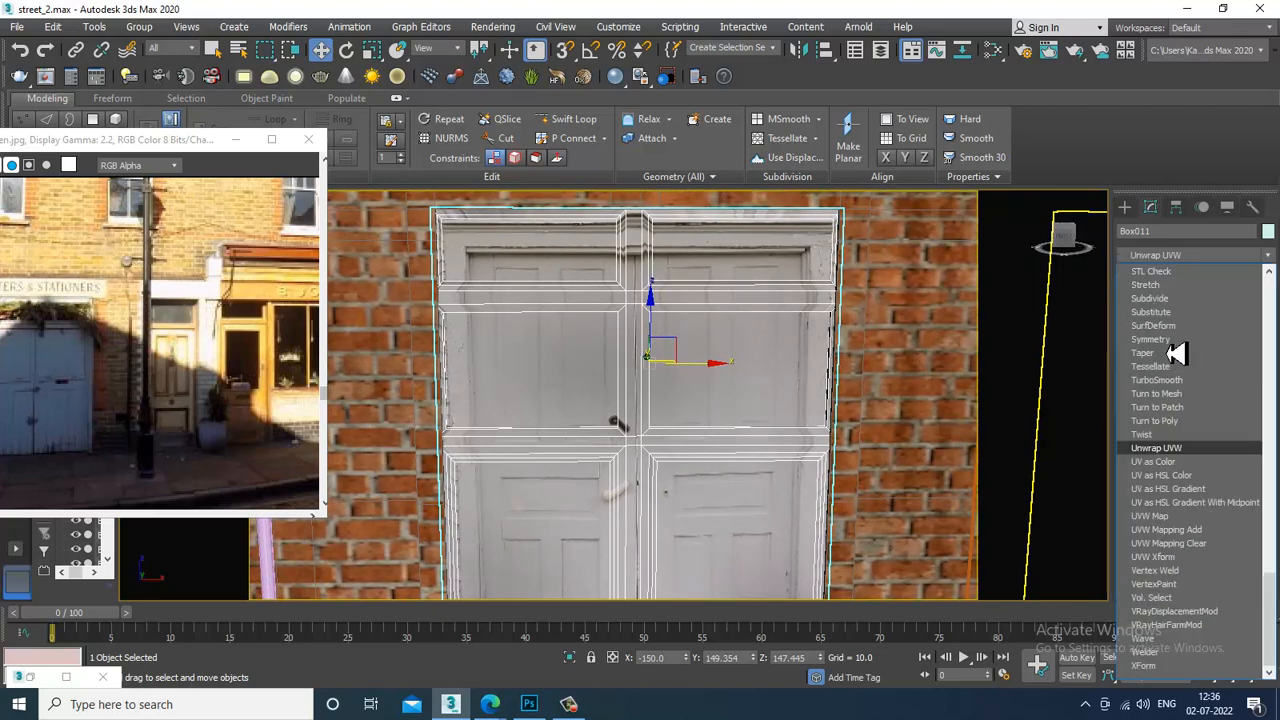
click(1190, 520)
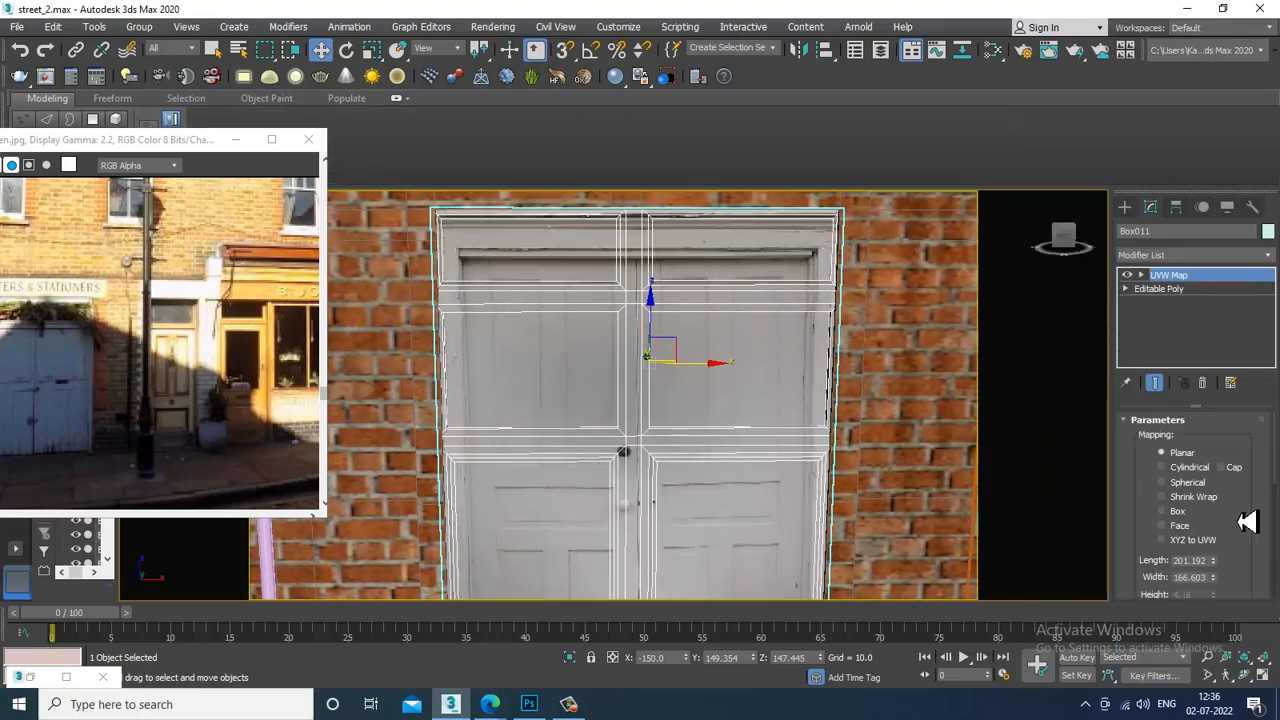
click(1166, 512)
scroll(654, 357, down, 5)
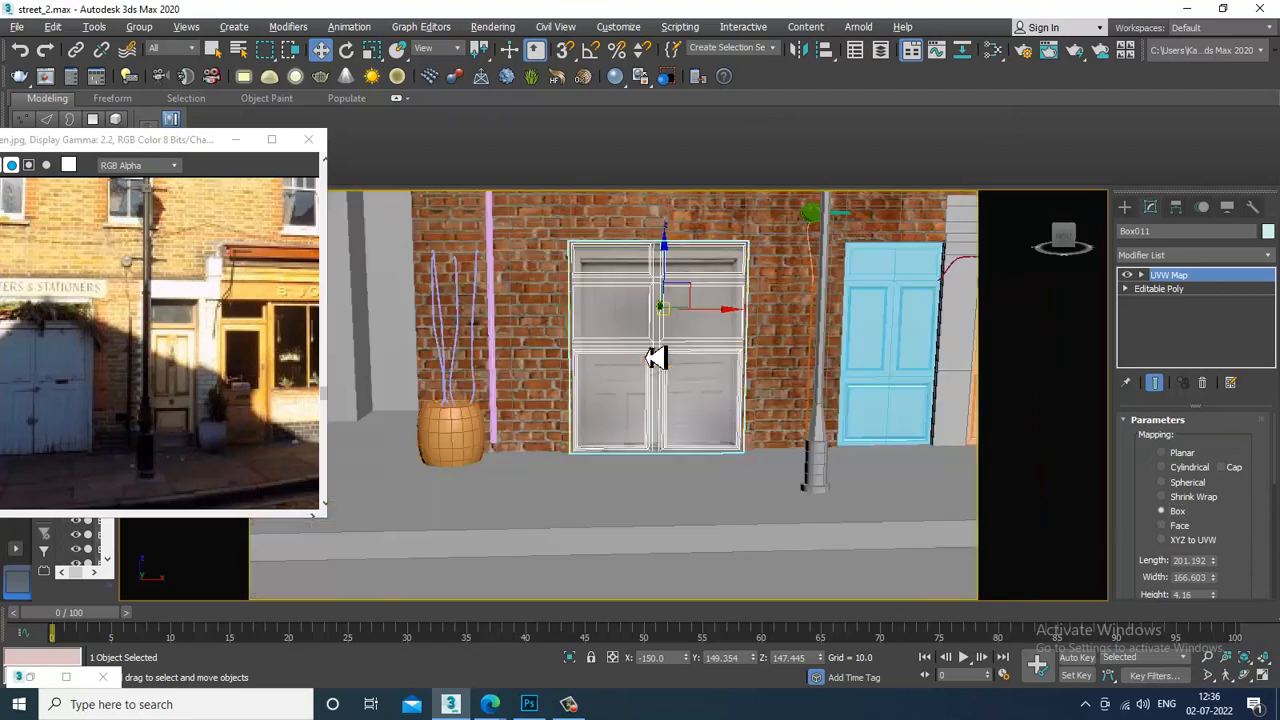
scroll(692, 399, up, 3)
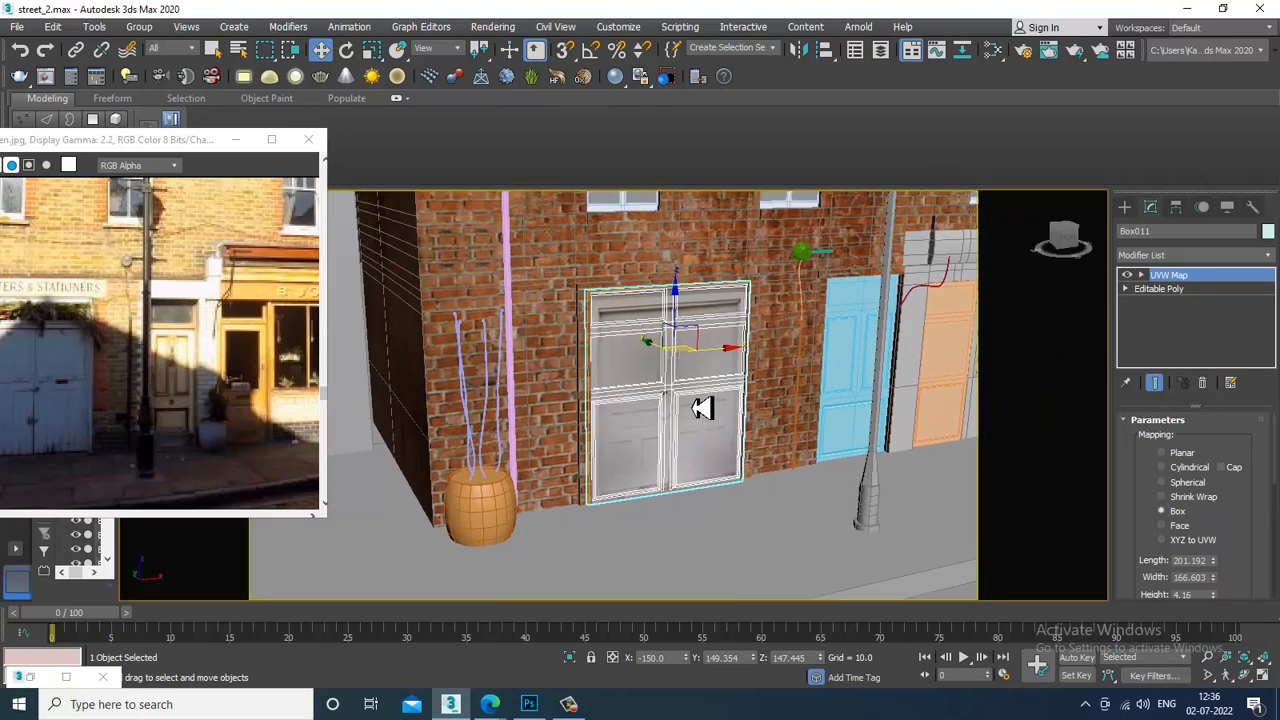
Deselect the double door and examine its texture on the facade from several angles, including the neighbouring doors
right_click(670, 368)
mouse_move(778, 536)
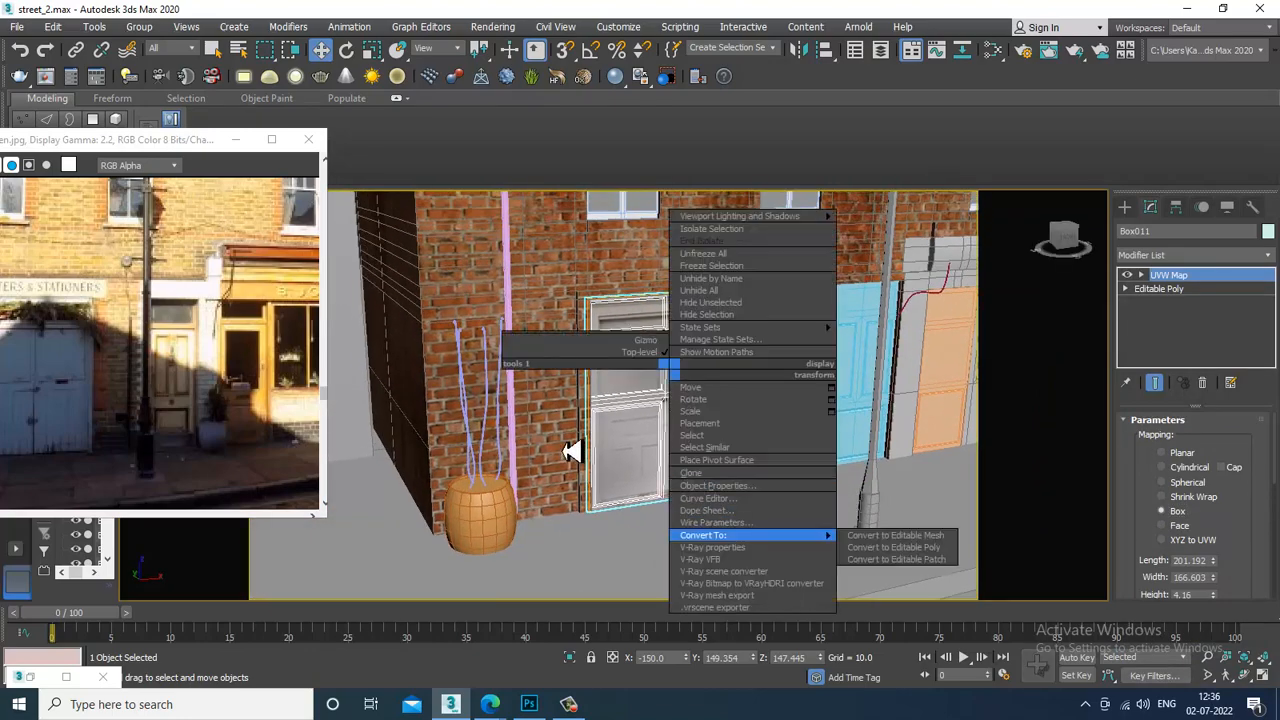
click(635, 396)
scroll(697, 426, down, 5)
click(520, 221)
scroll(654, 429, up, 5)
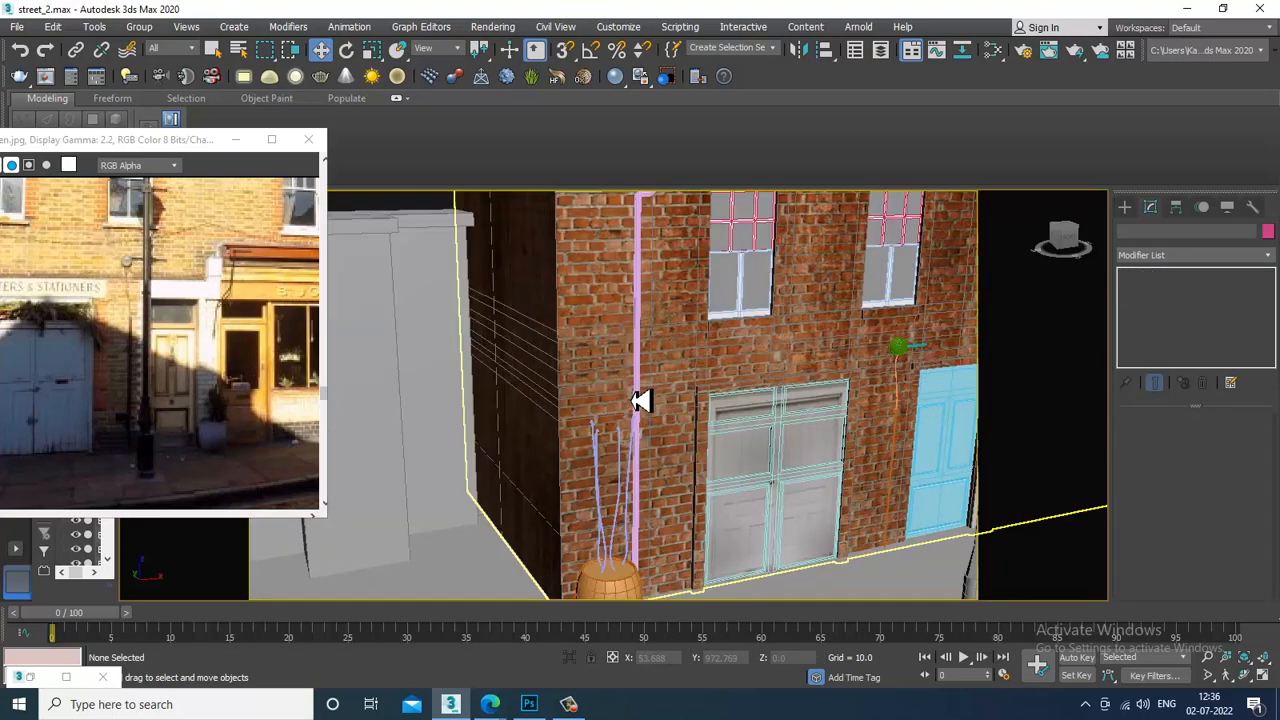
scroll(757, 420, up, 4)
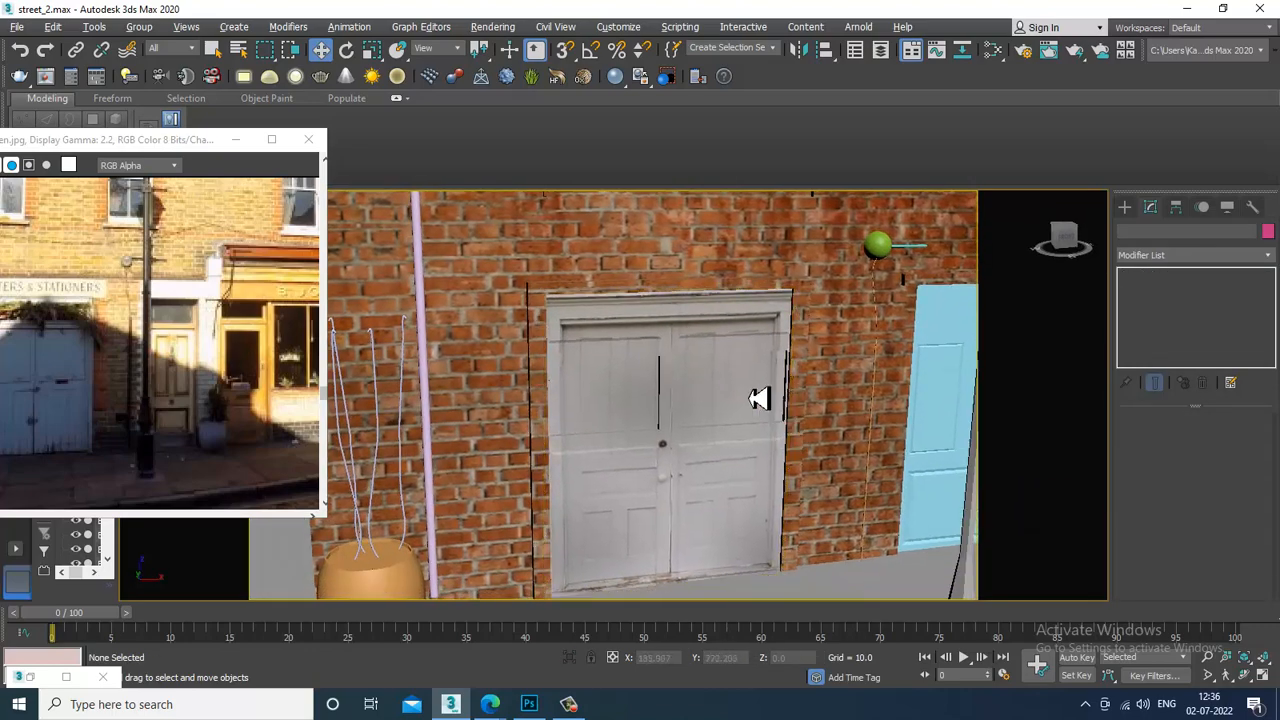
alt+middle_drag(759, 398, 843, 434)
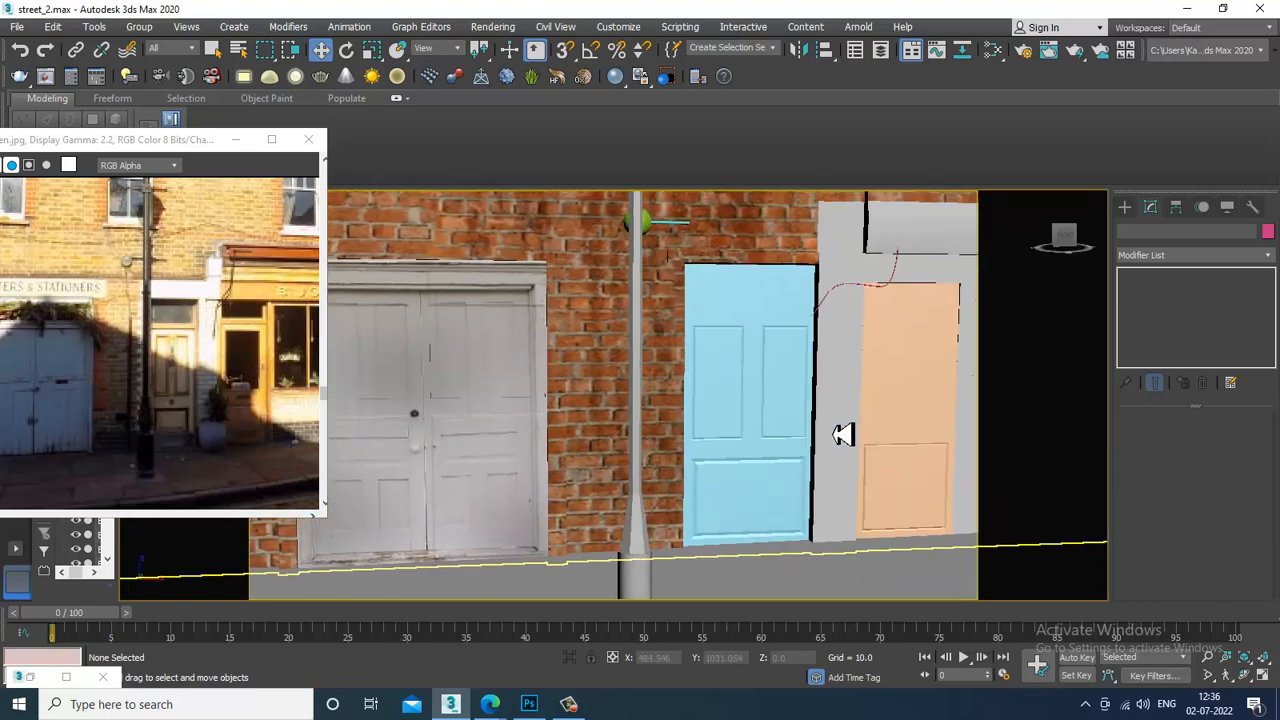
middle_drag(774, 282, 796, 350)
scroll(800, 342, down, 4)
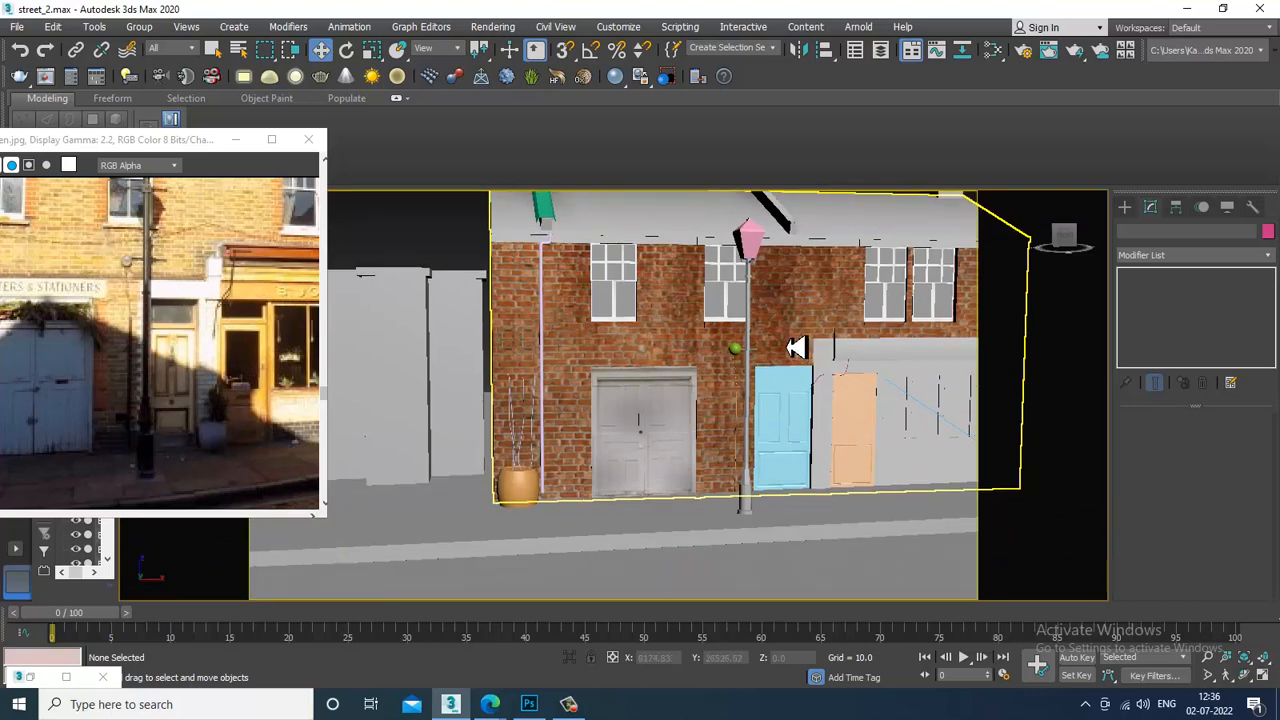
Select the light blue single door, switch to Photoshop and open IMG_11465 from the London street textures folder
click(789, 435)
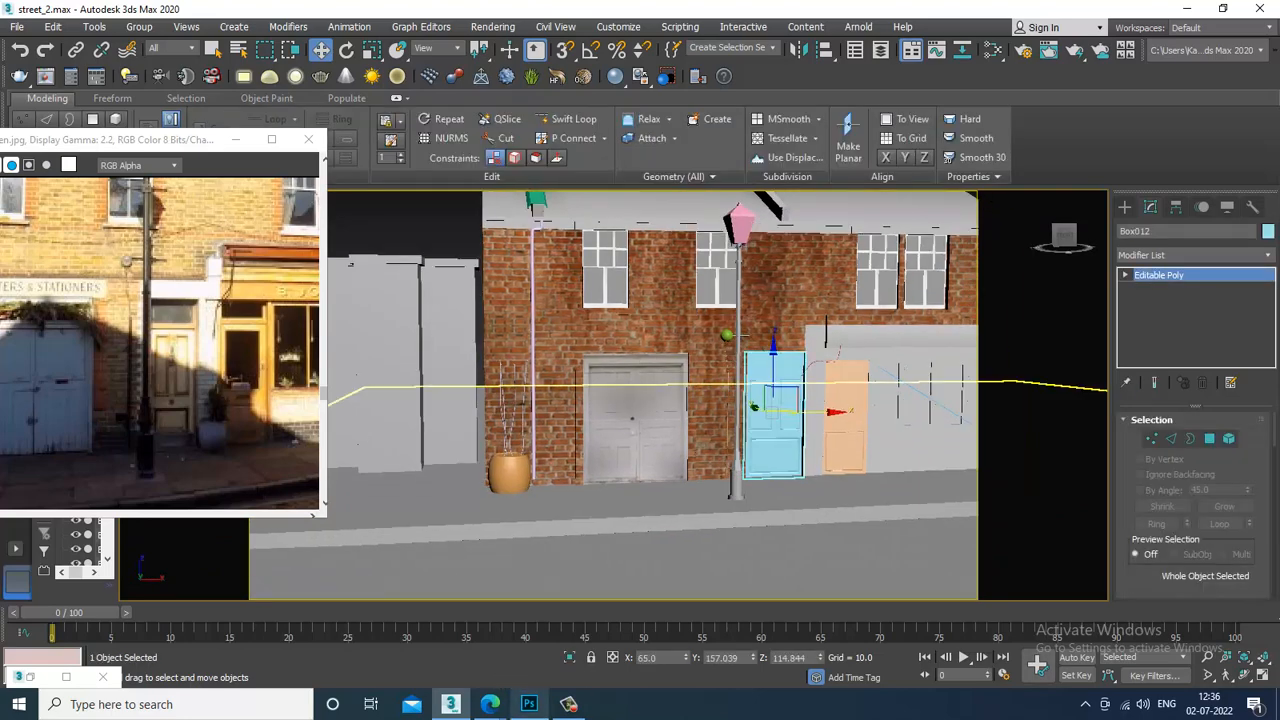
click(529, 704)
click(45, 11)
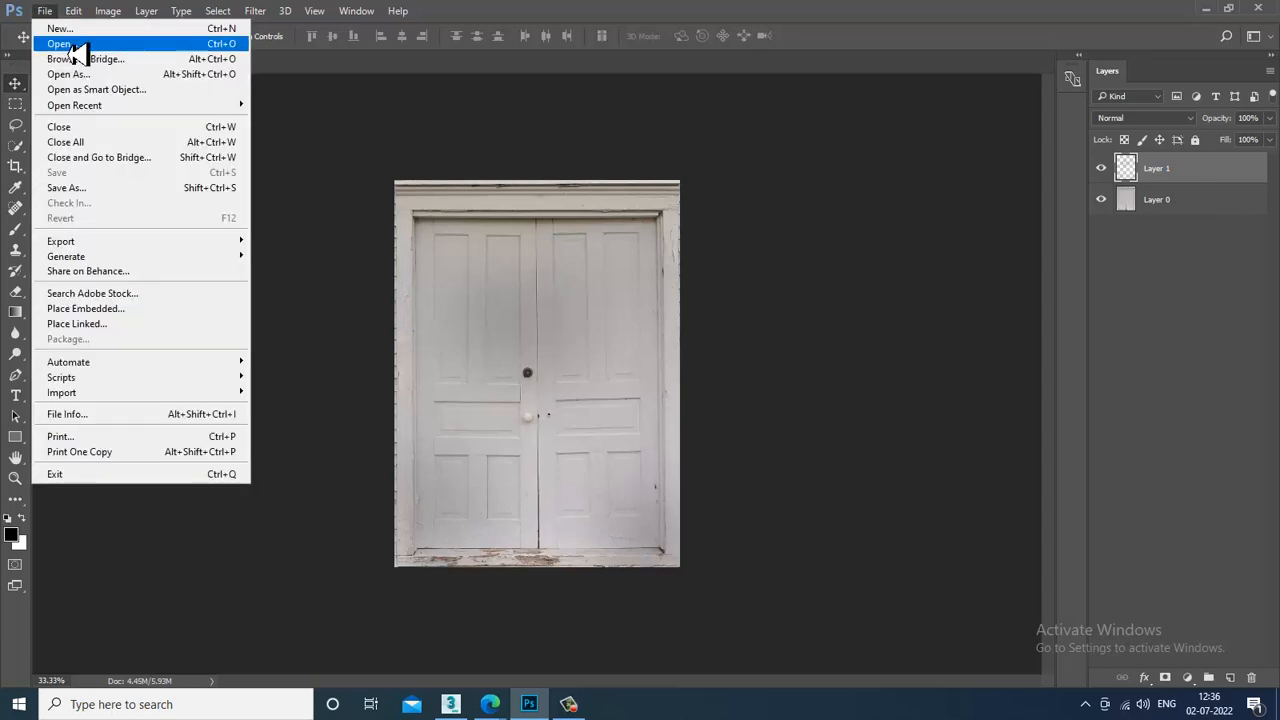
click(86, 44)
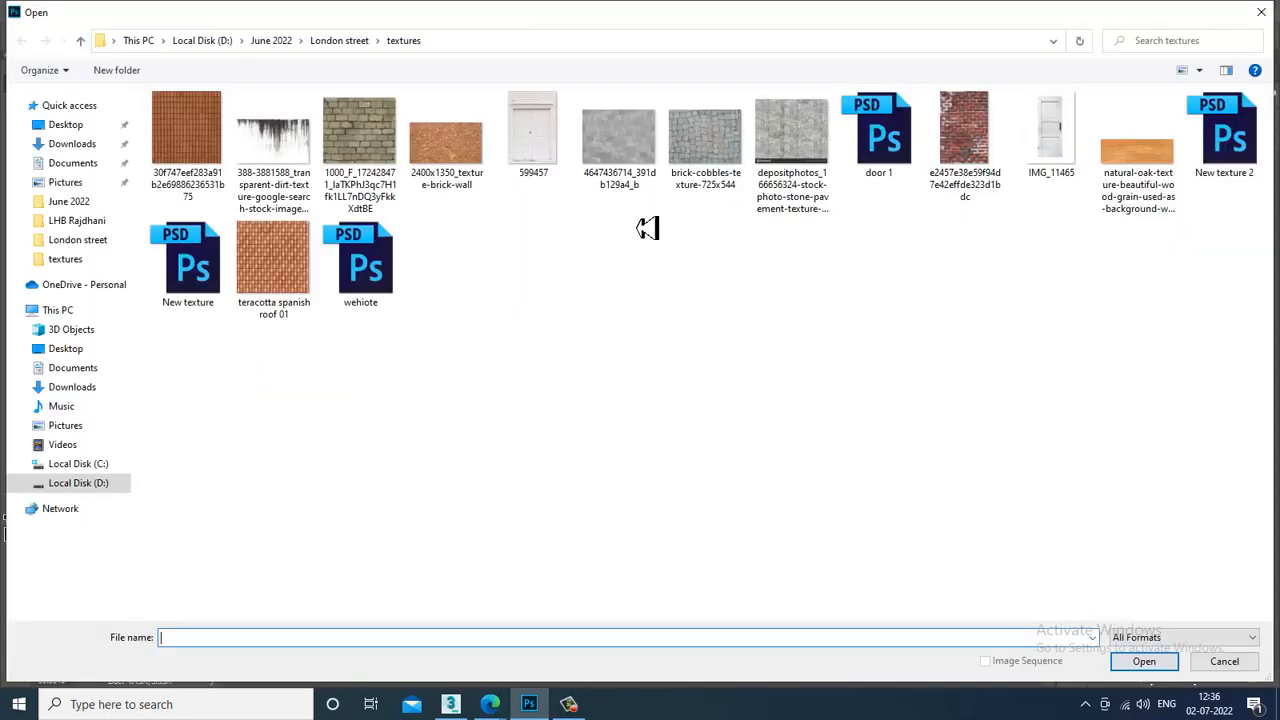
double_click(1072, 148)
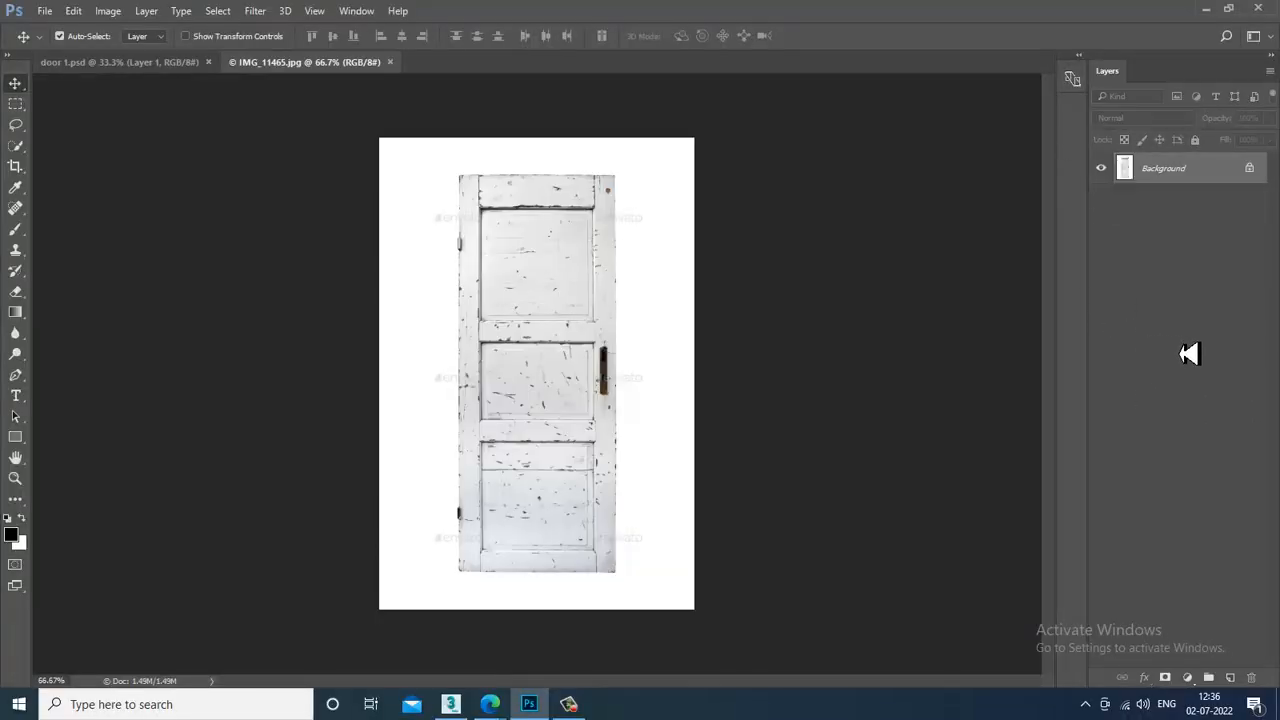
Unlock the Background layer of the white door image
key(ctrl+plus)
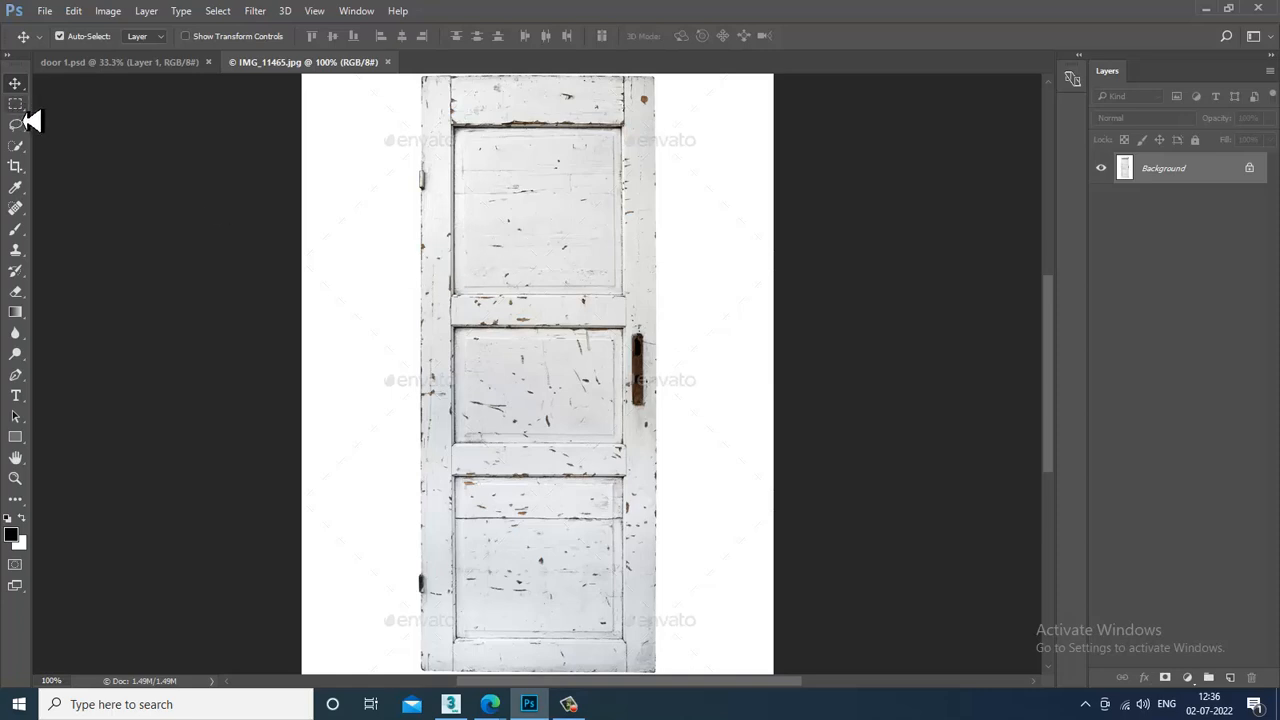
click(1249, 168)
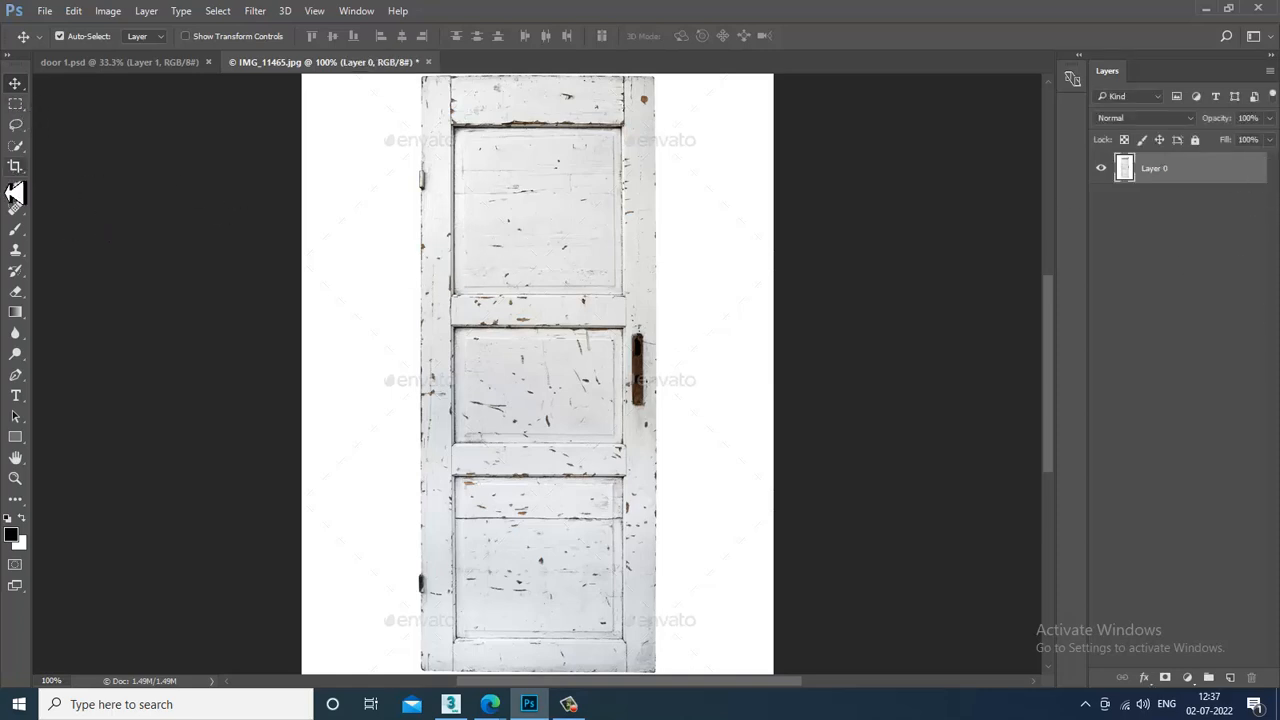
click(16, 168)
key(ctrl+minus)
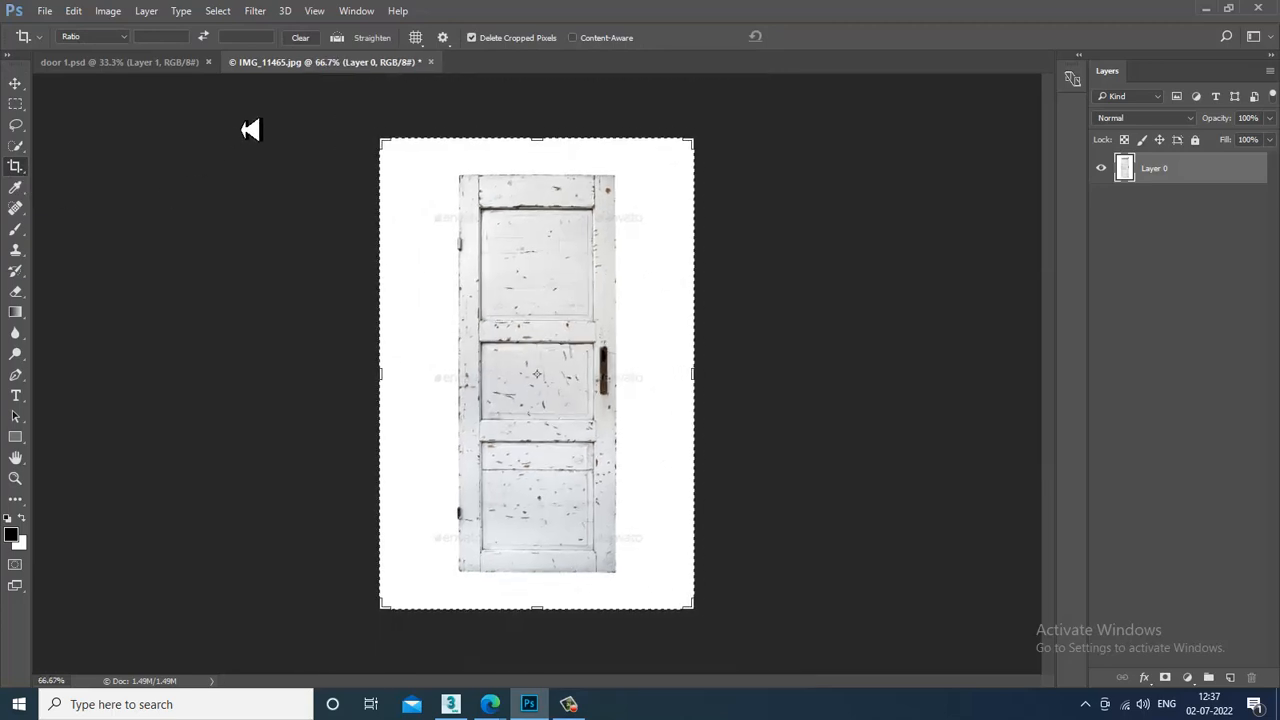
drag(551, 153, 564, 172)
key(Return)
Select the whole white door with a rectangular marquee along its outer edges and crop the image to that selection
click(15, 104)
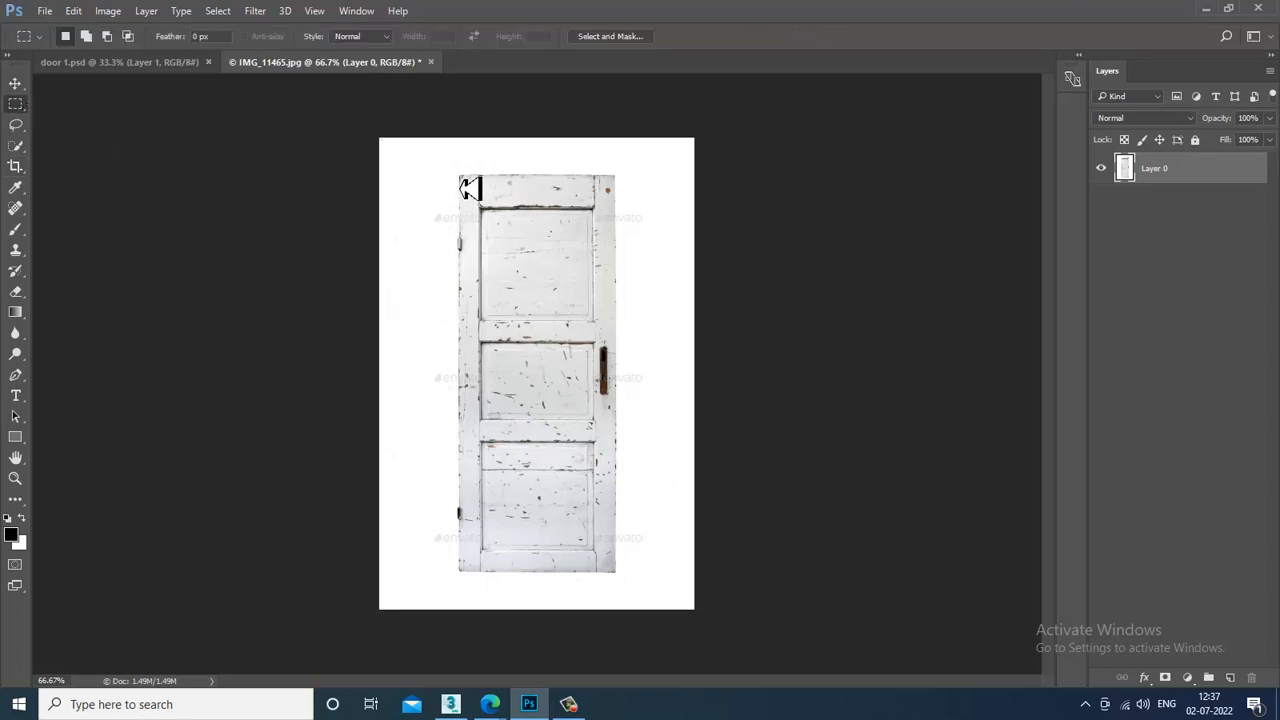
drag(460, 174, 552, 352)
key(ctrl+d)
drag(460, 176, 618, 575)
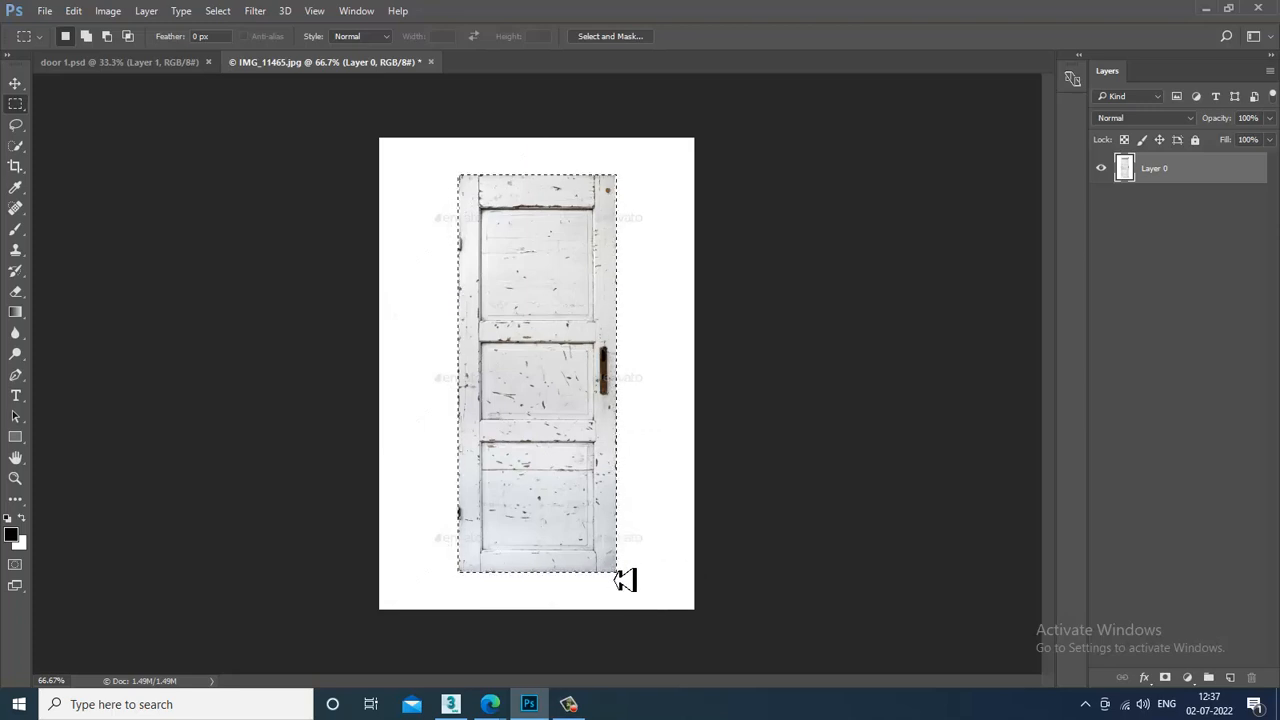
click(15, 166)
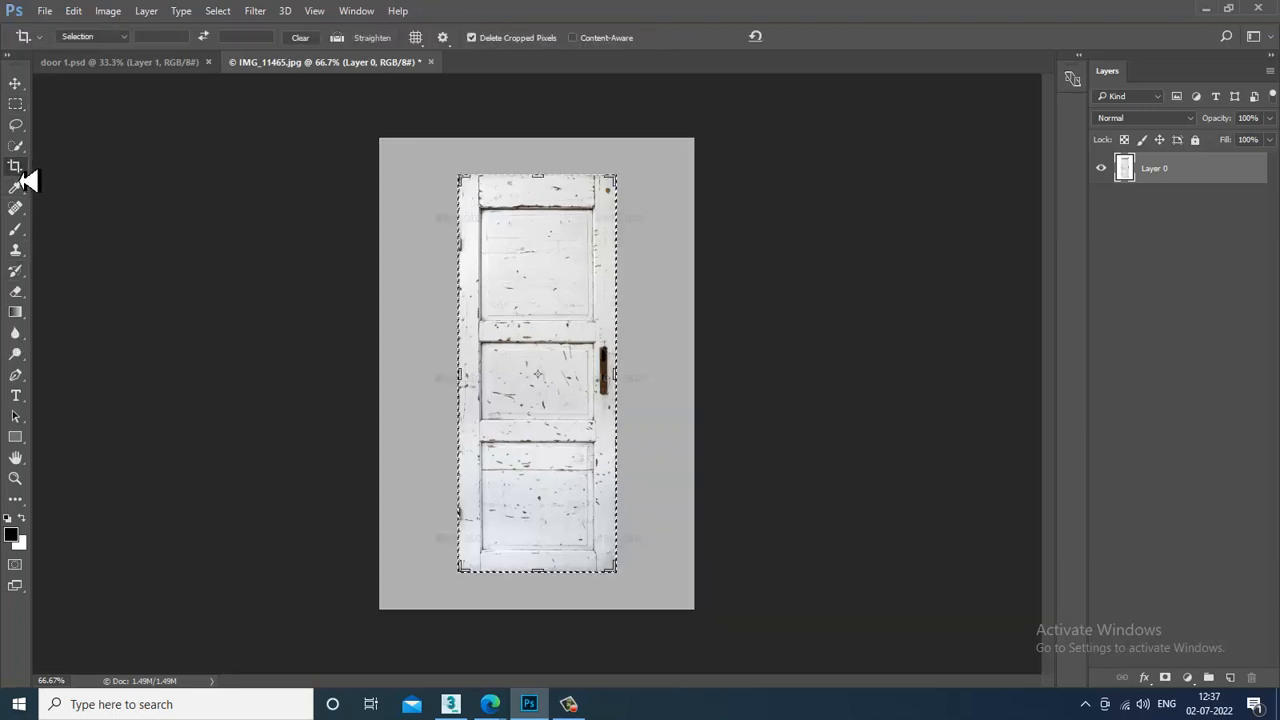
click(413, 285)
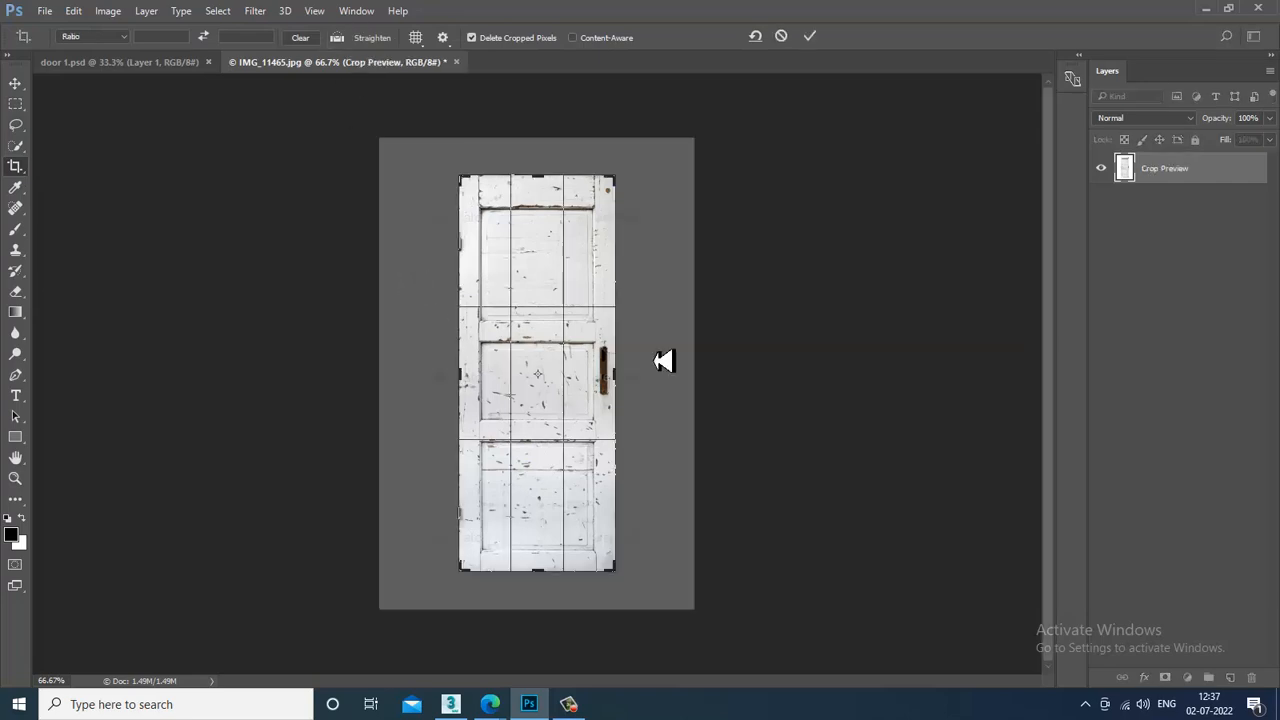
key(Return)
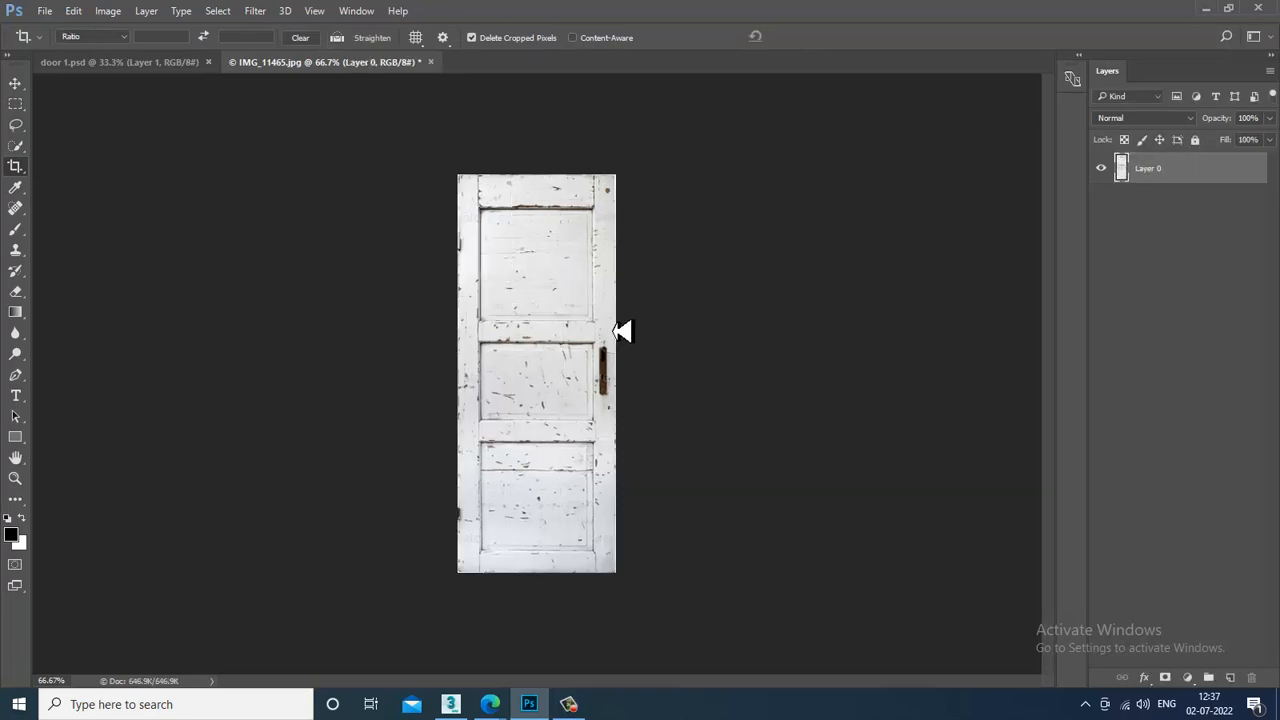
Create a new empty layer above the cropped door image
key(ctrl+plus)
key(ctrl+plus)
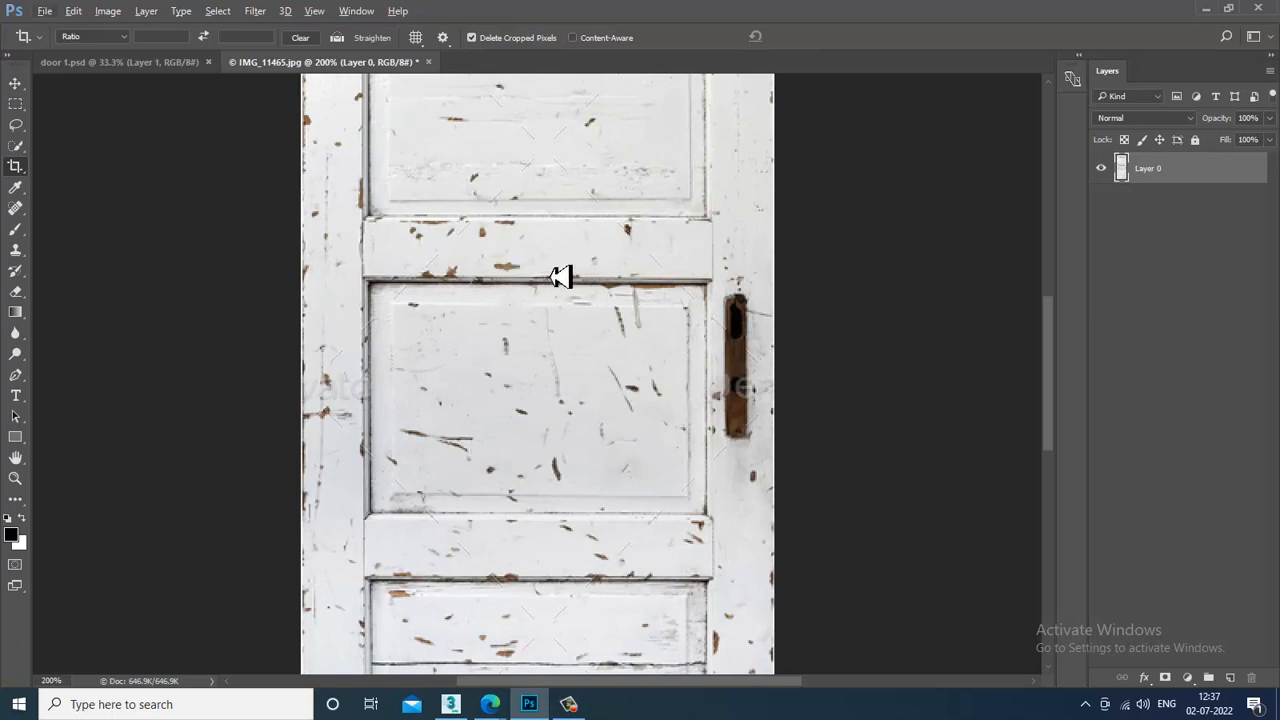
key(ctrl+v)
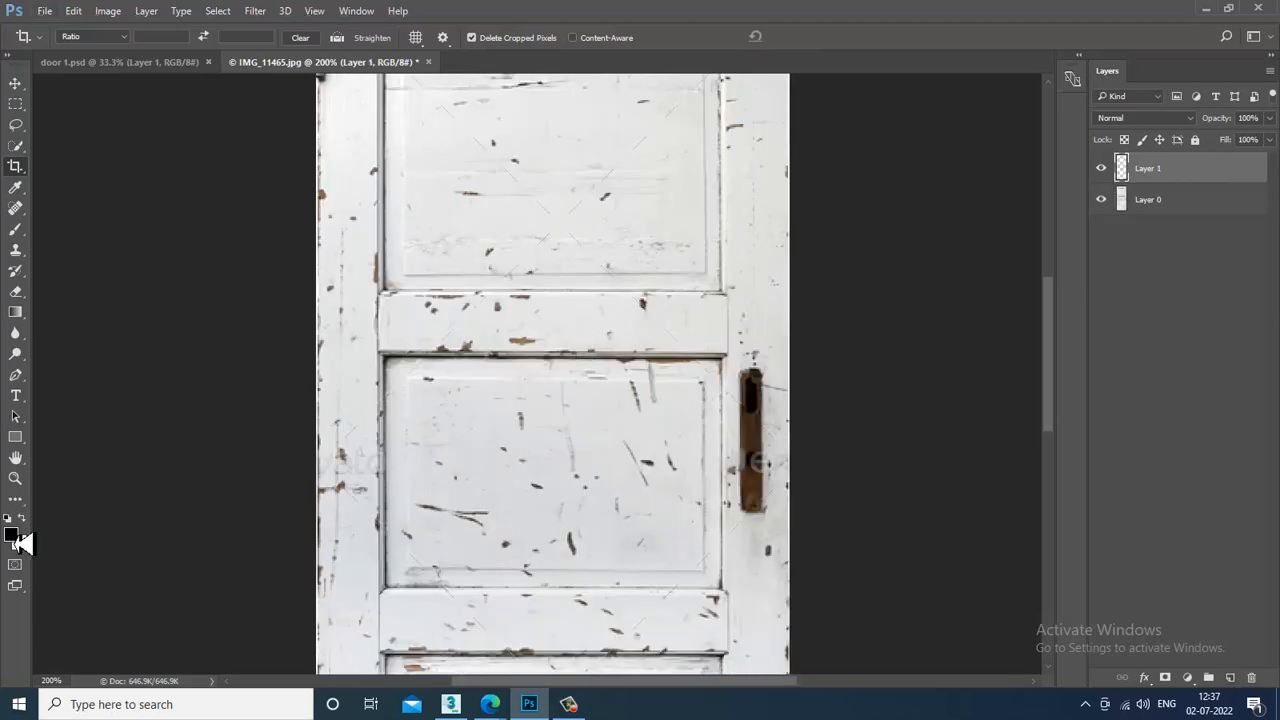
Set the foreground color to dark brown 2b1103 and fill the new layer with it
click(13, 536)
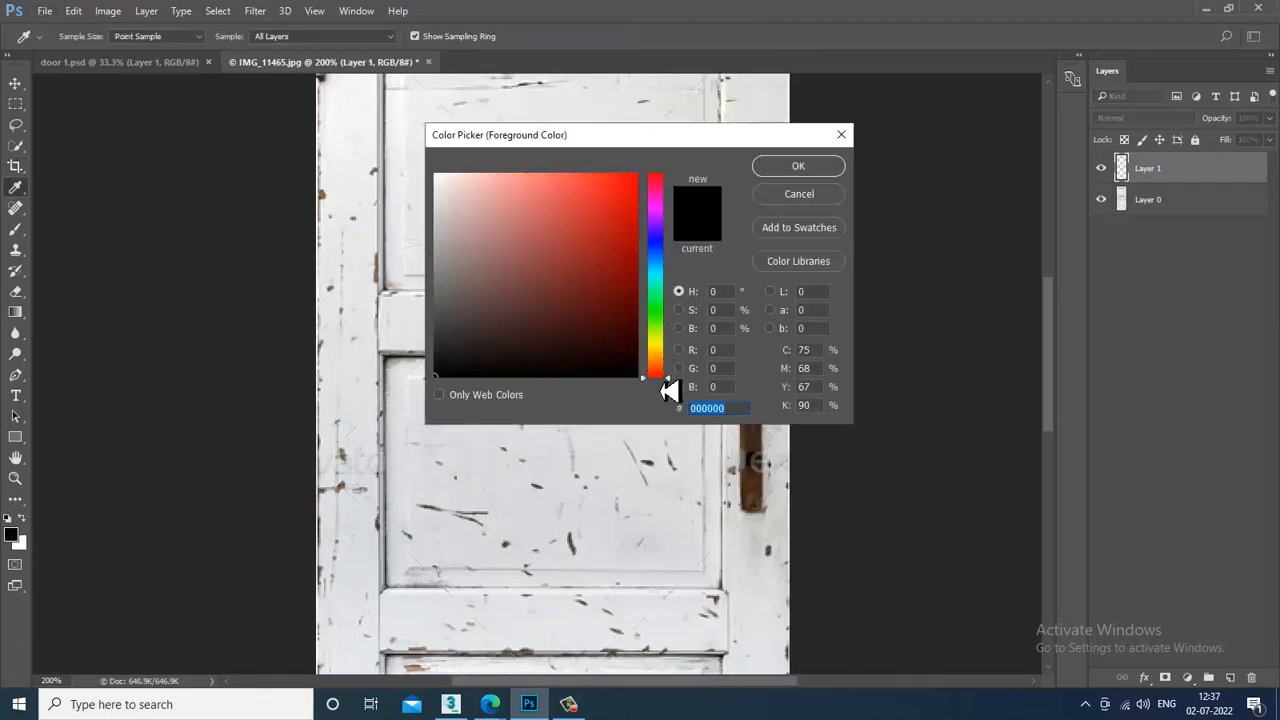
drag(666, 391, 666, 371)
click(634, 208)
click(627, 321)
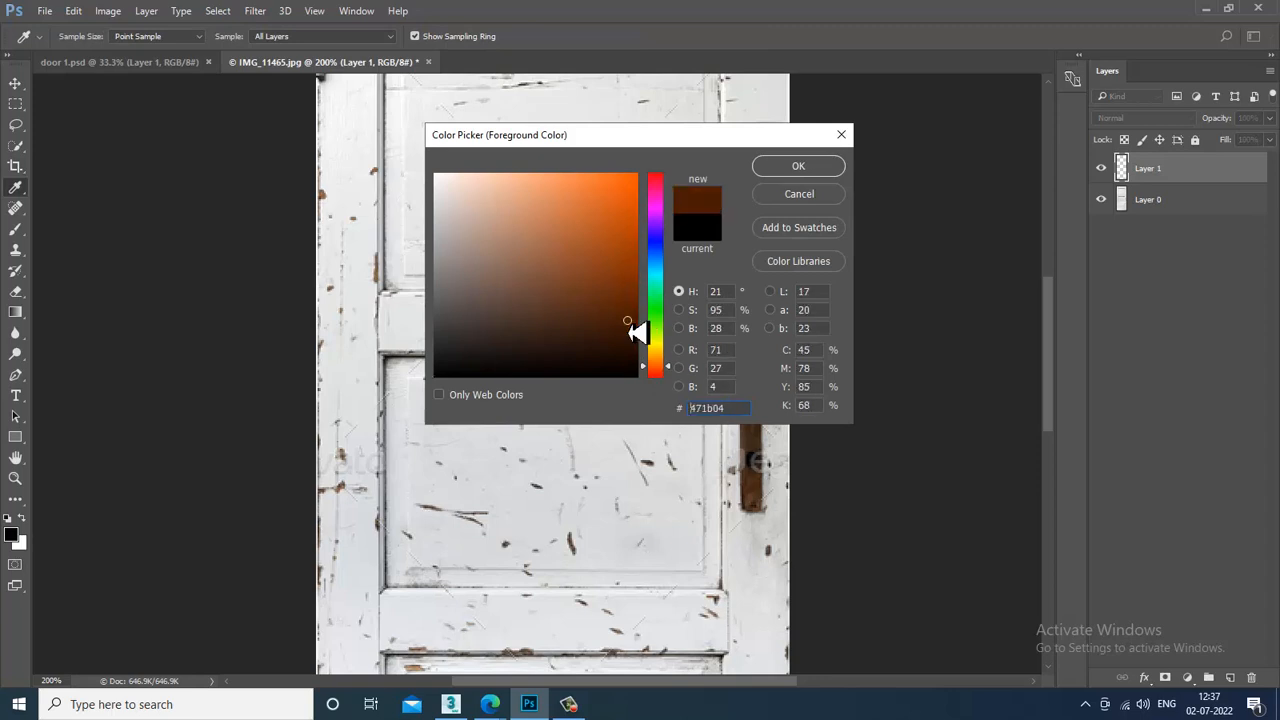
mouse_move(627, 321)
mouse_down()
mouse_move(626, 293)
mouse_move(593, 329)
mouse_move(625, 343)
mouse_up()
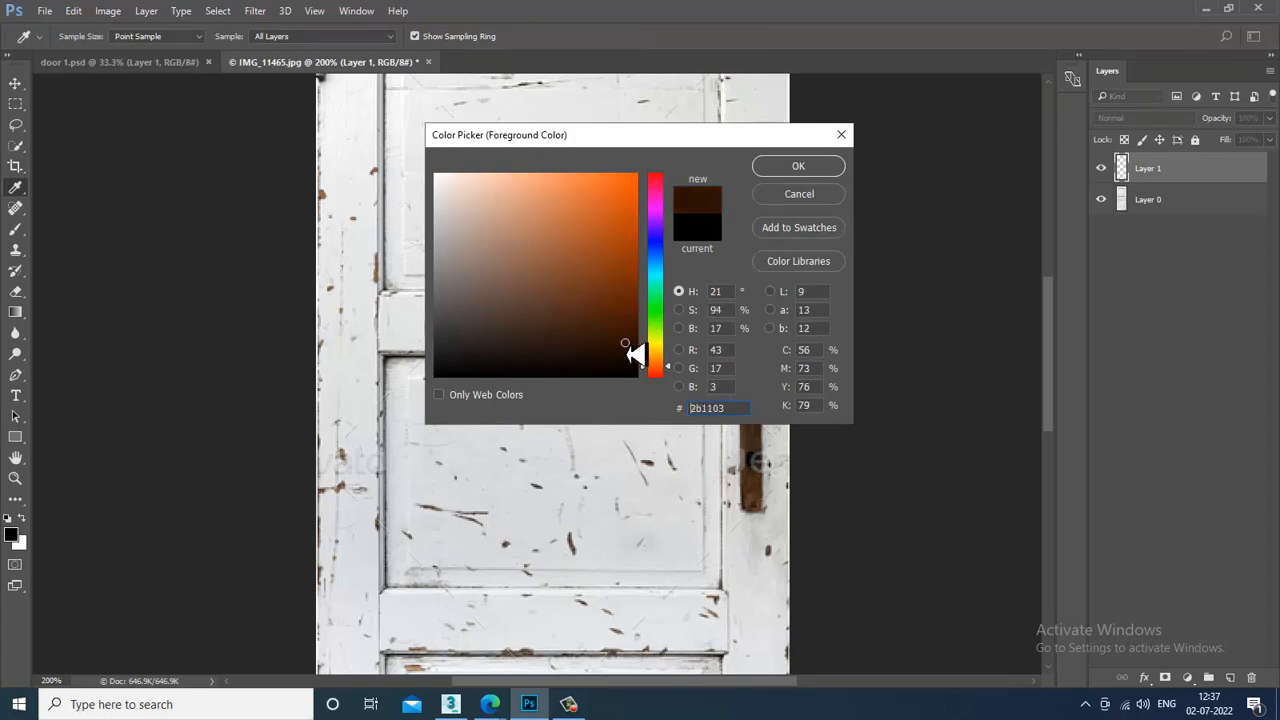
click(813, 174)
key(alt+BackSpace)
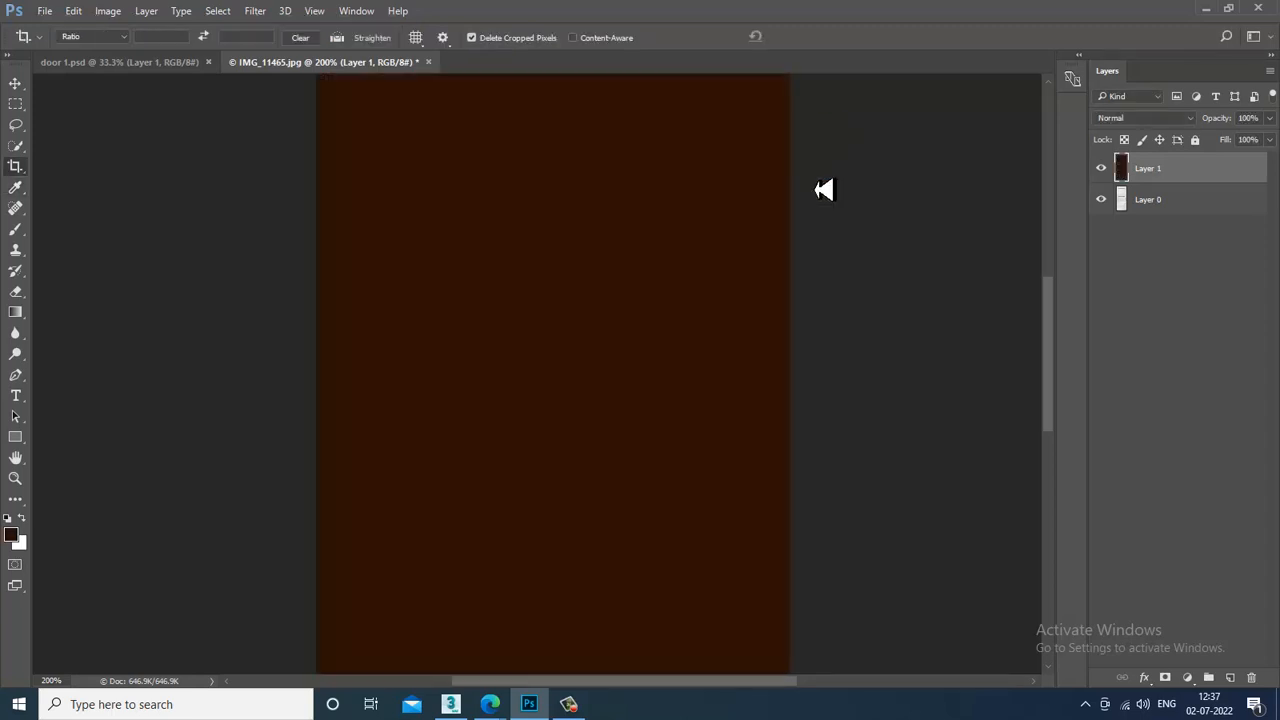
Try different blend modes, from Color Dodge through Hard Light and Vivid Light to Pin Light, on the dark brown layer
click(1183, 117)
click(1142, 162)
key(Down)
key(Down)
key(Down)
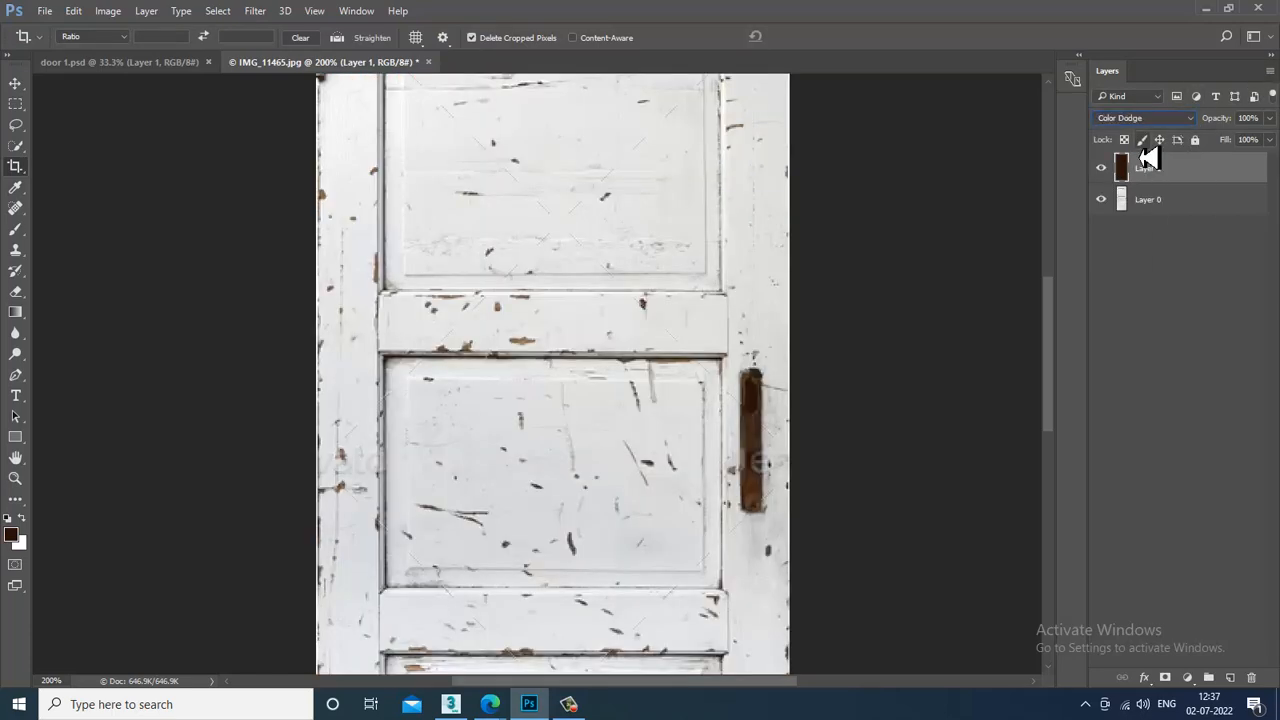
key(Down)
key(Down)
key(Down)
key(Down)
key(Down)
key(Down)
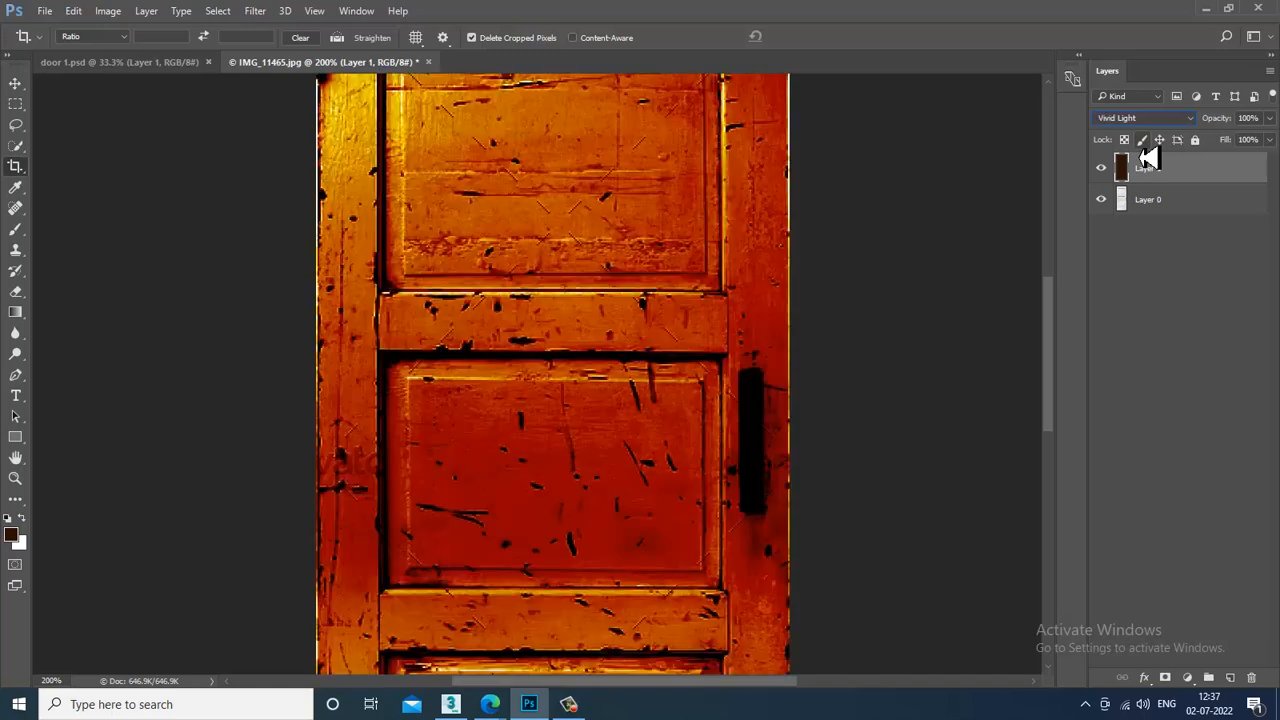
key(Up)
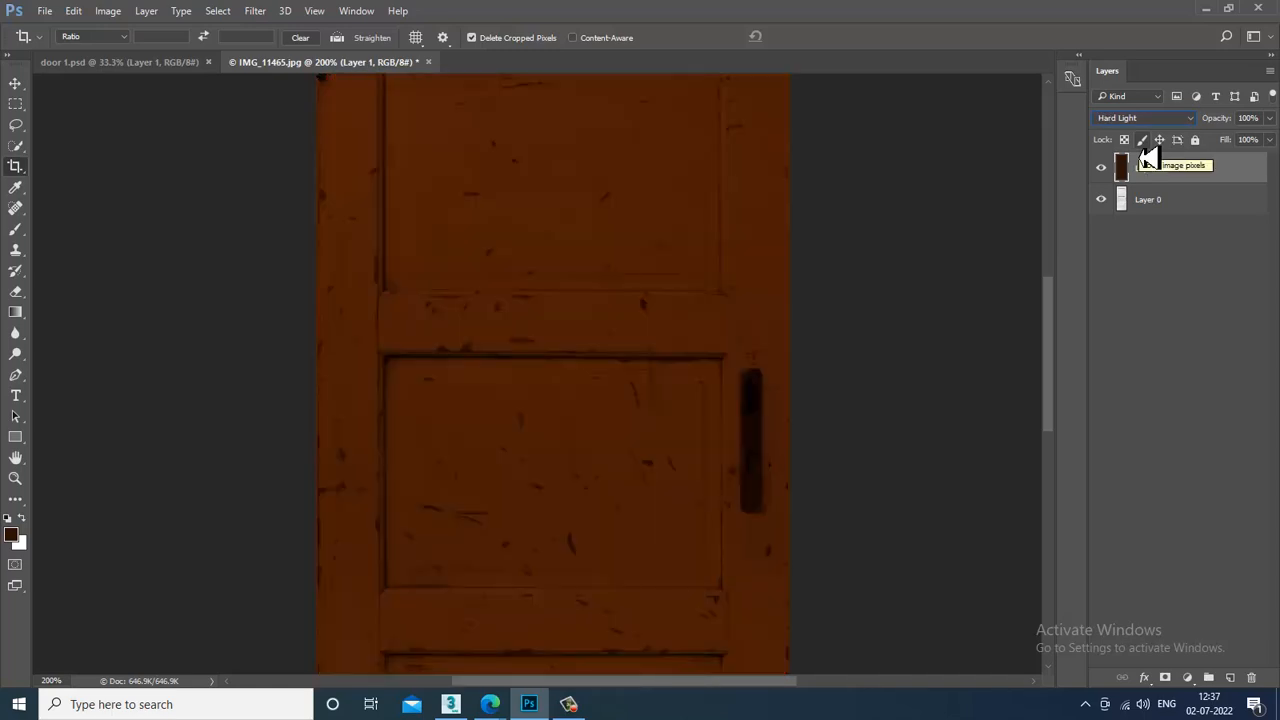
key(Down)
key(Down)
key(Down)
key(Down)
key(Down)
key(Down)
key(Down)
key(Down)
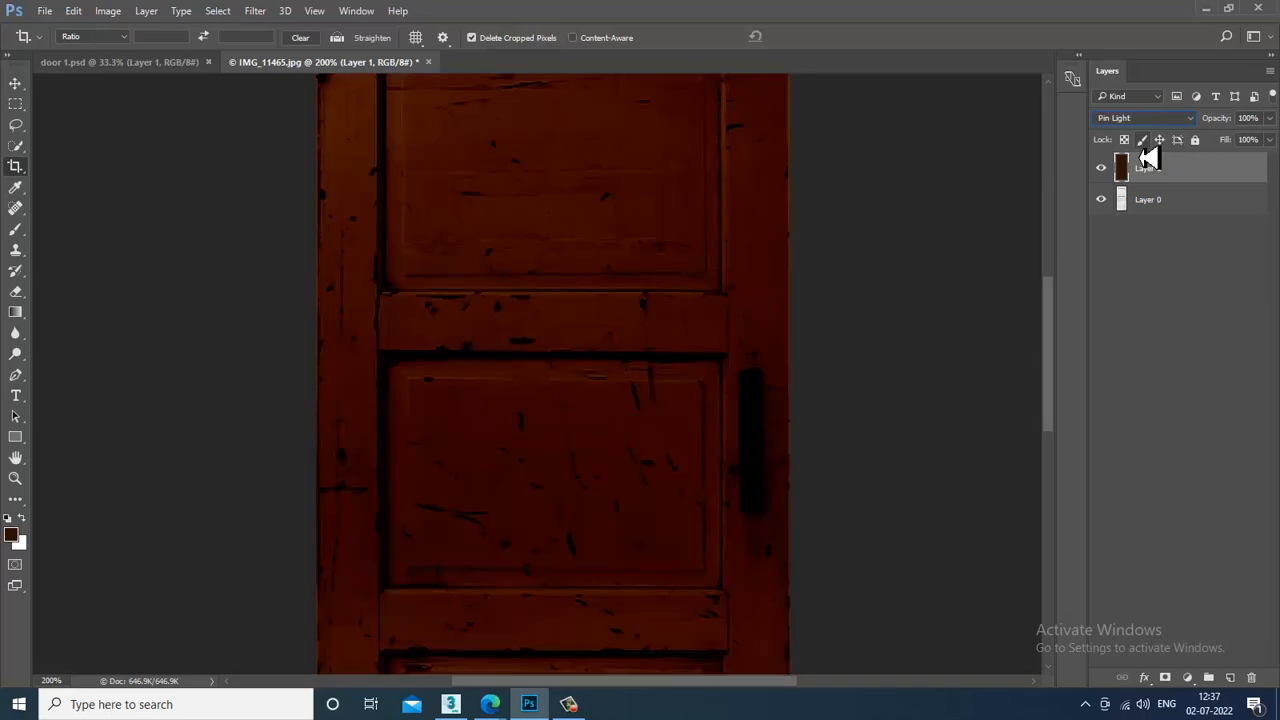
key(Down)
key(Down)
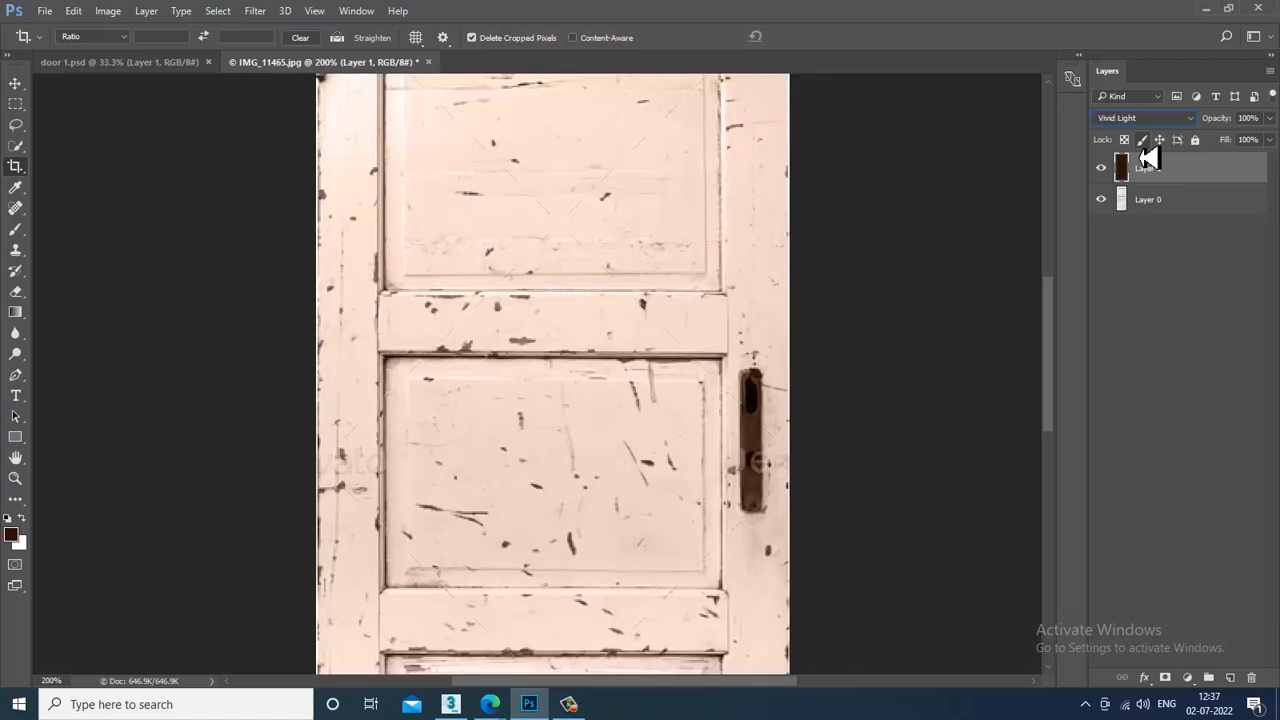
key(Up)
key(Up)
key(Up)
key(Up)
key(Up)
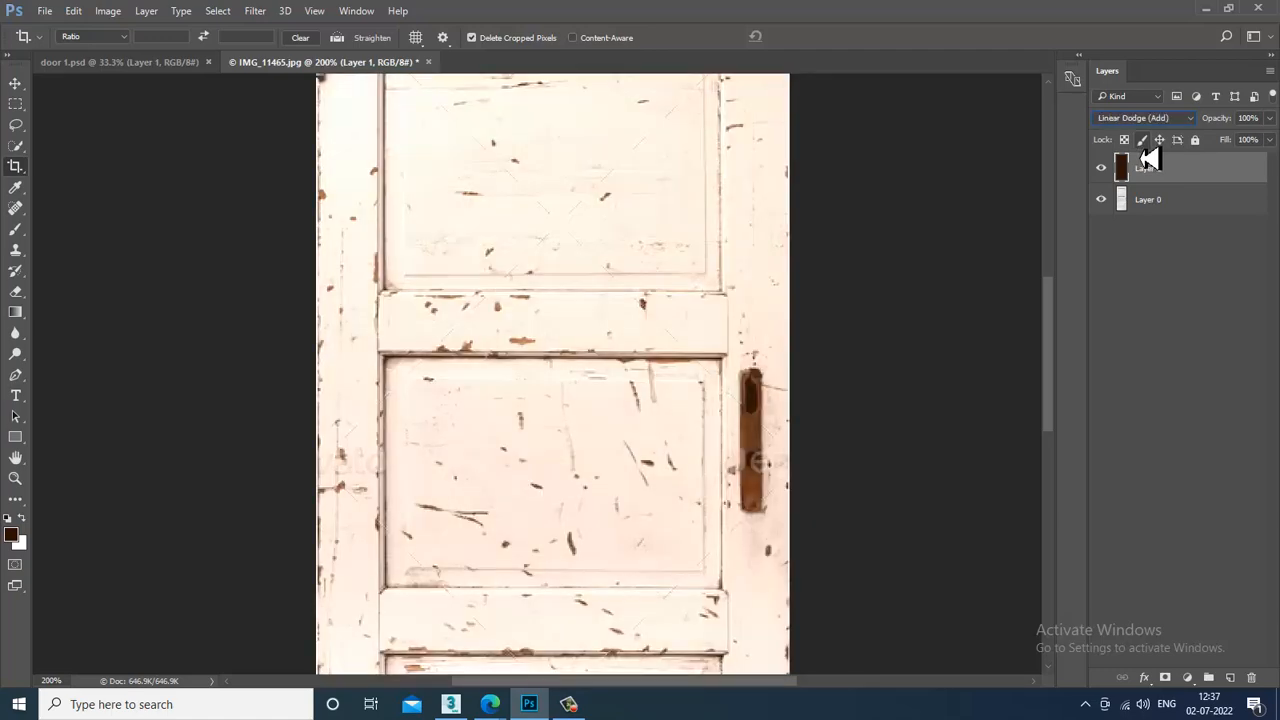
Delete the dark brown layer above the white door image
click(1251, 678)
click(586, 263)
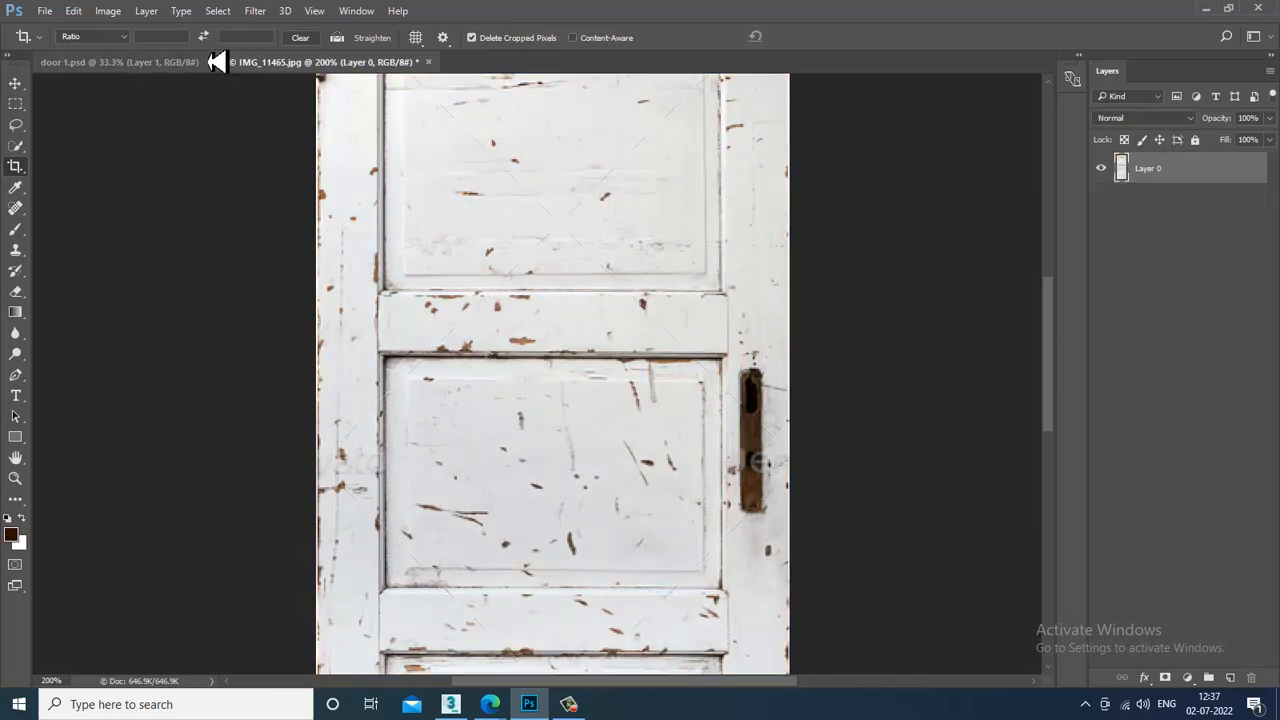
Add a solid color fill layer in reddish brown 742d06 above the door image
click(146, 11)
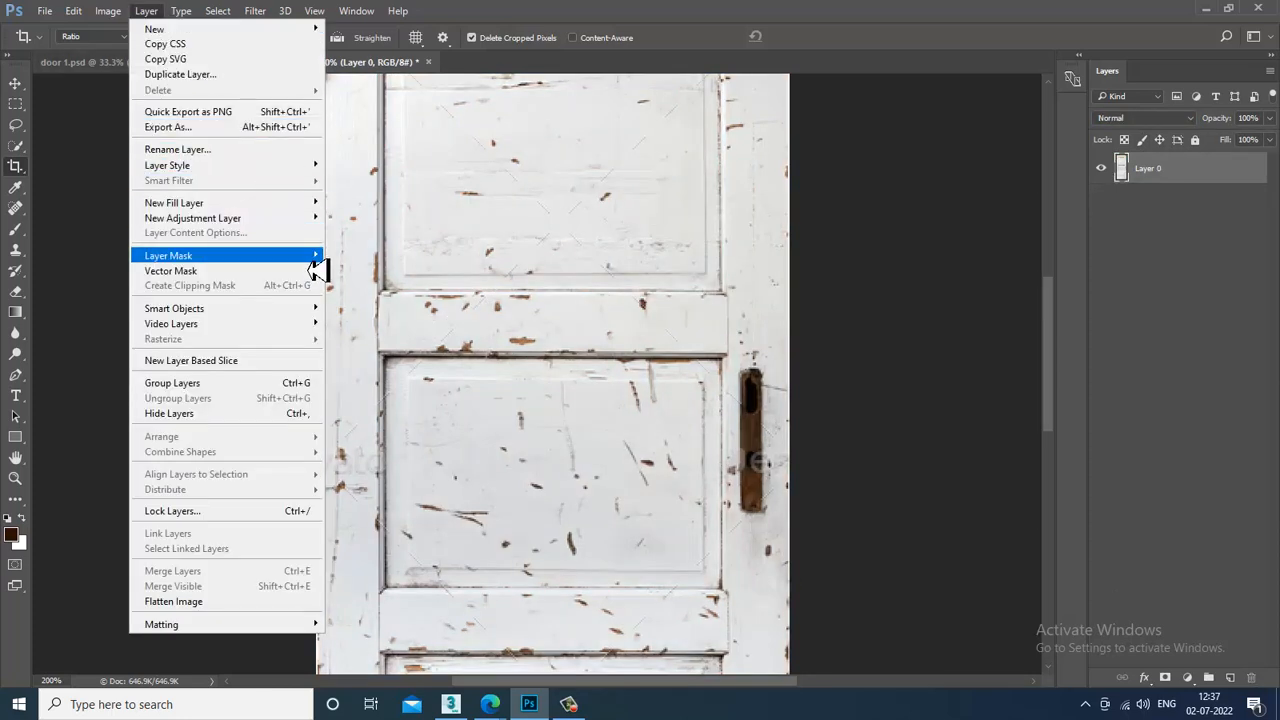
mouse_move(294, 210)
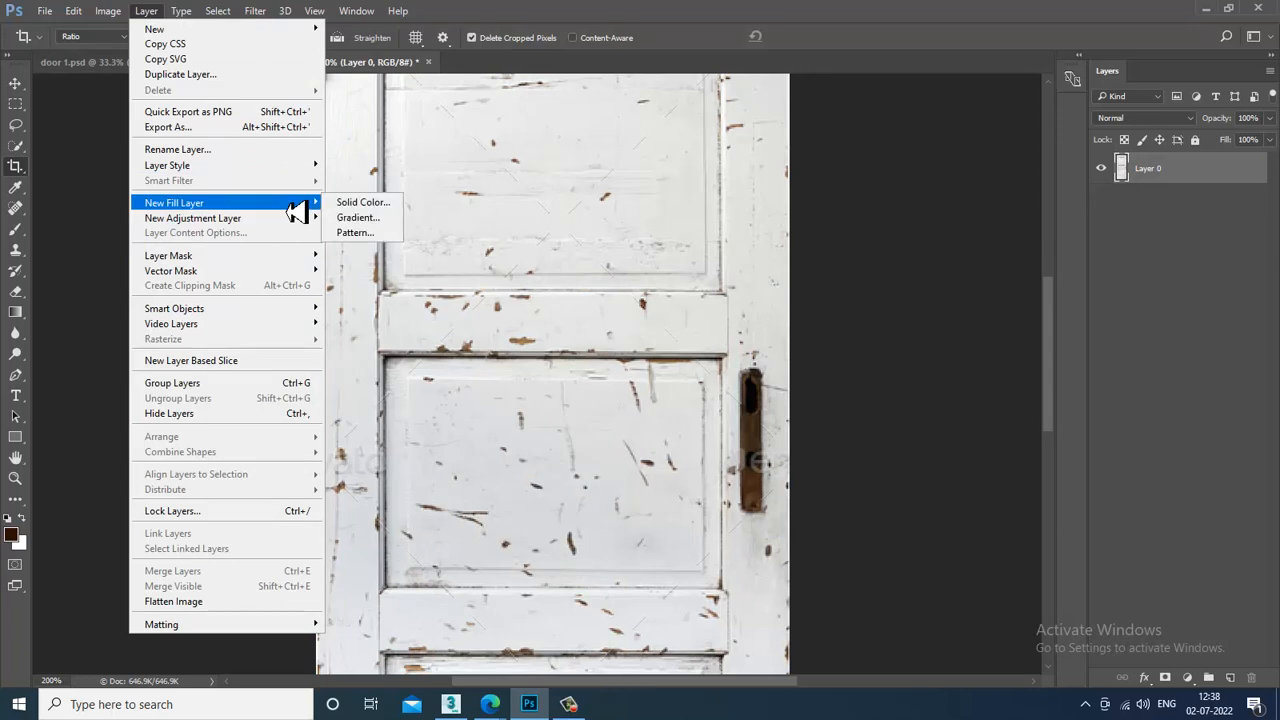
click(365, 203)
click(778, 230)
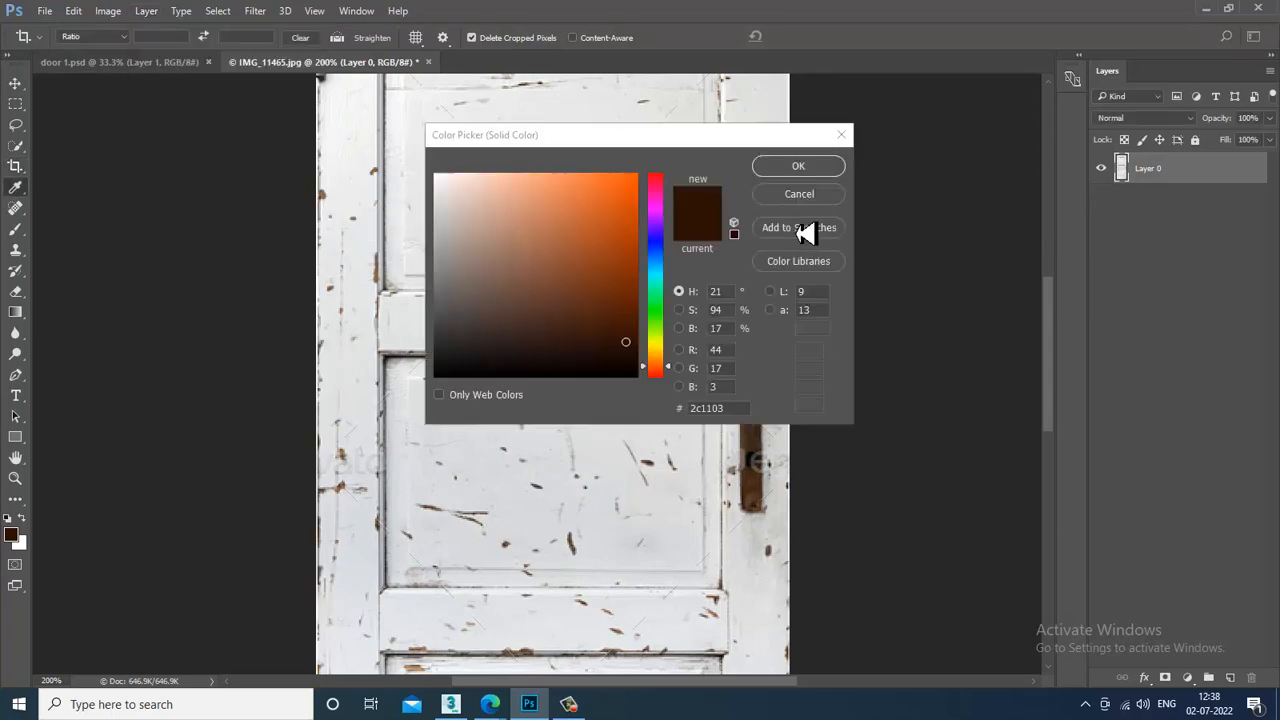
drag(628, 340, 610, 236)
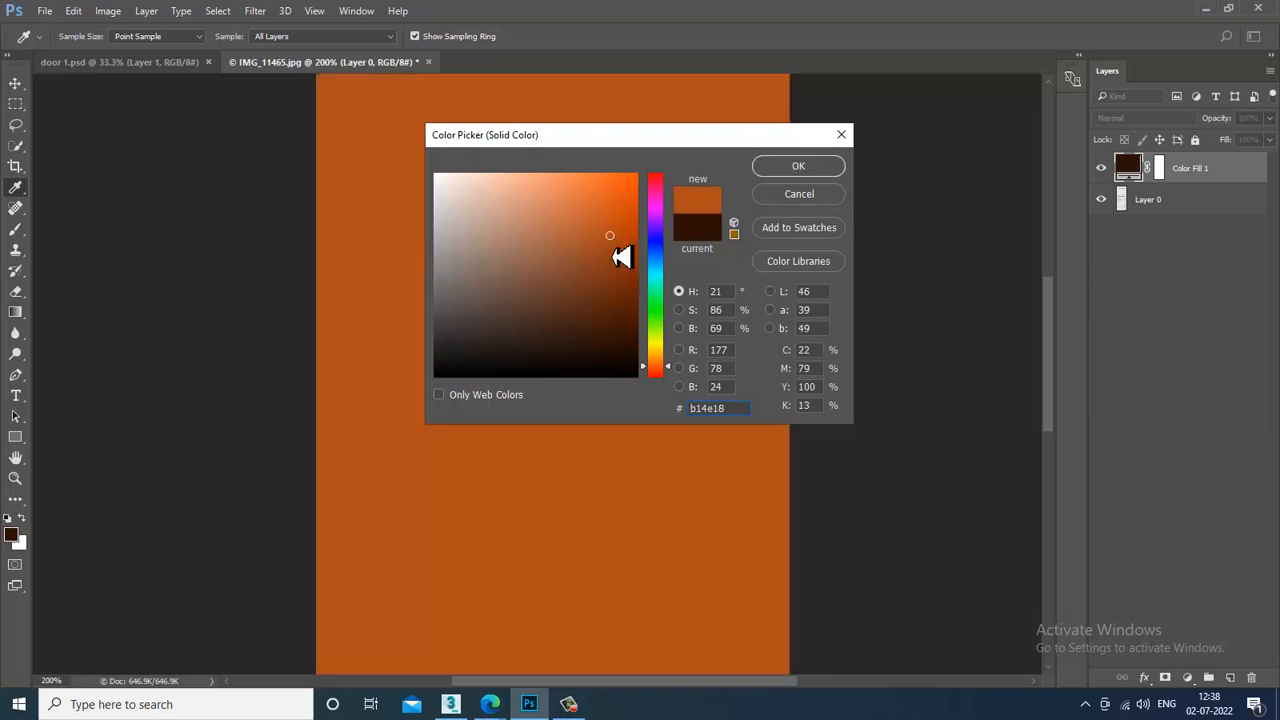
click(626, 284)
click(798, 166)
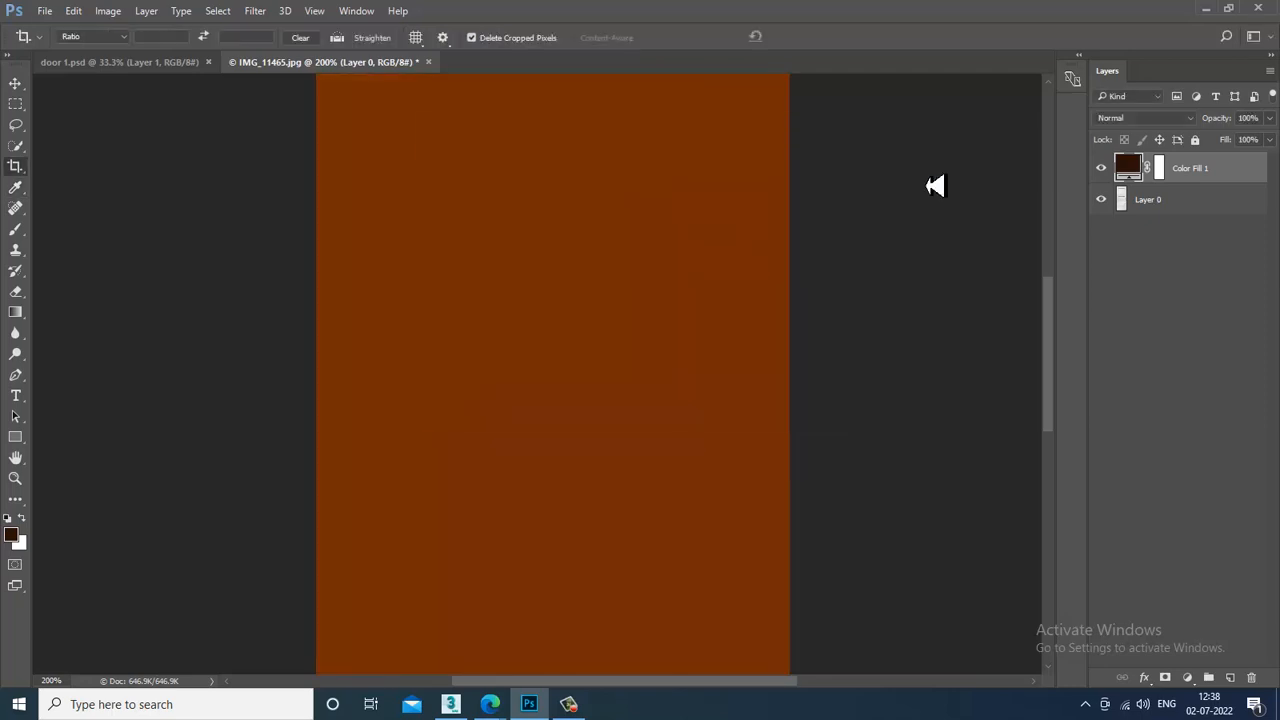
Set the color fill layer's blend mode to Multiply and its opacity to 87%
click(1145, 119)
click(1150, 143)
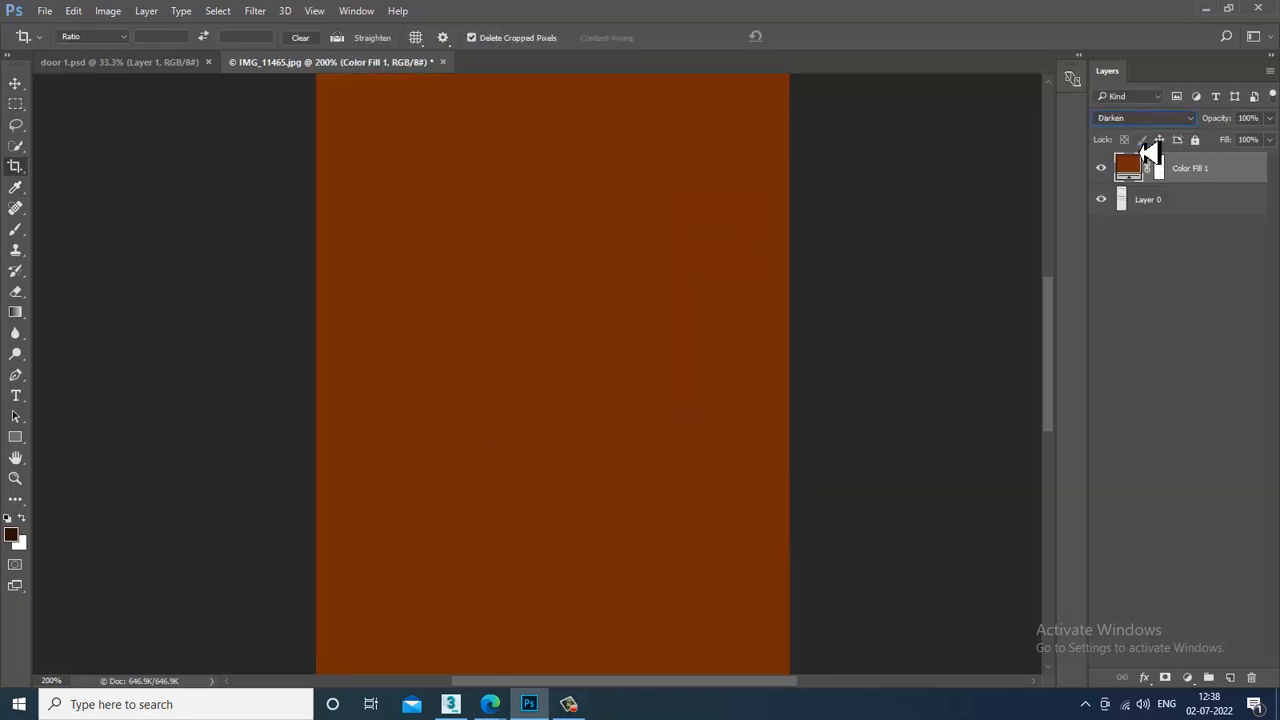
key(Down)
key(Down)
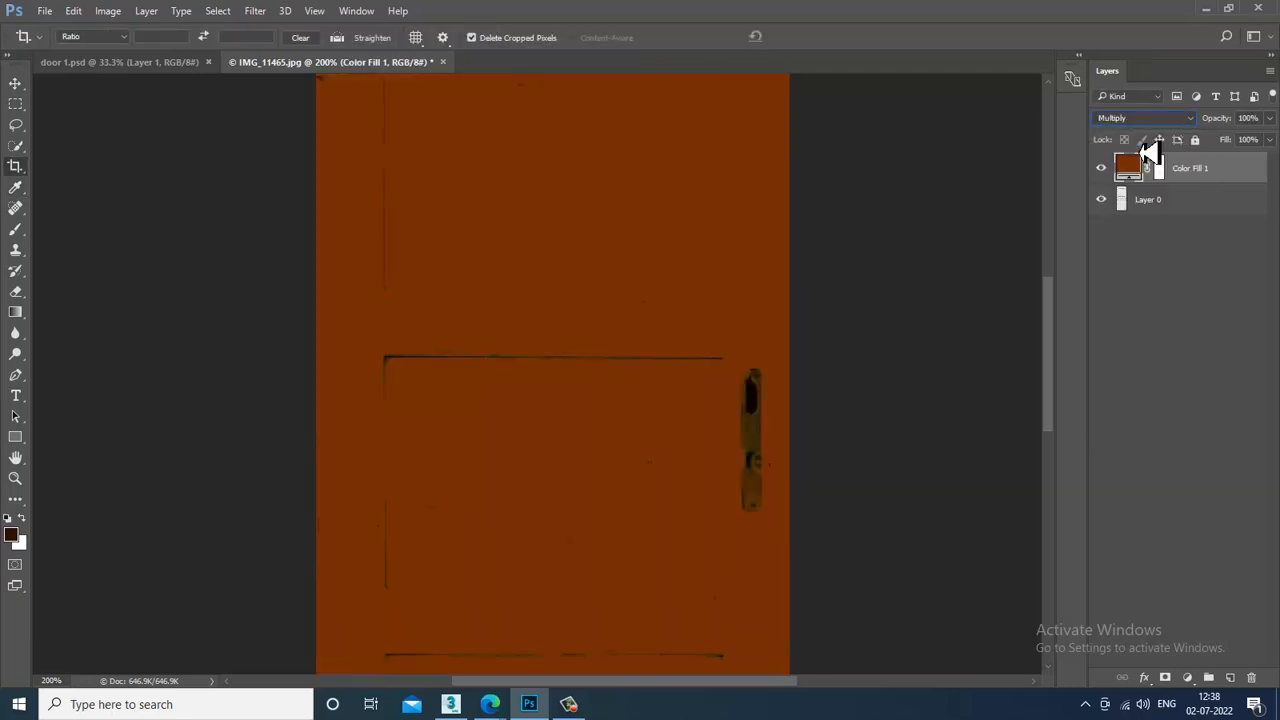
key(Up)
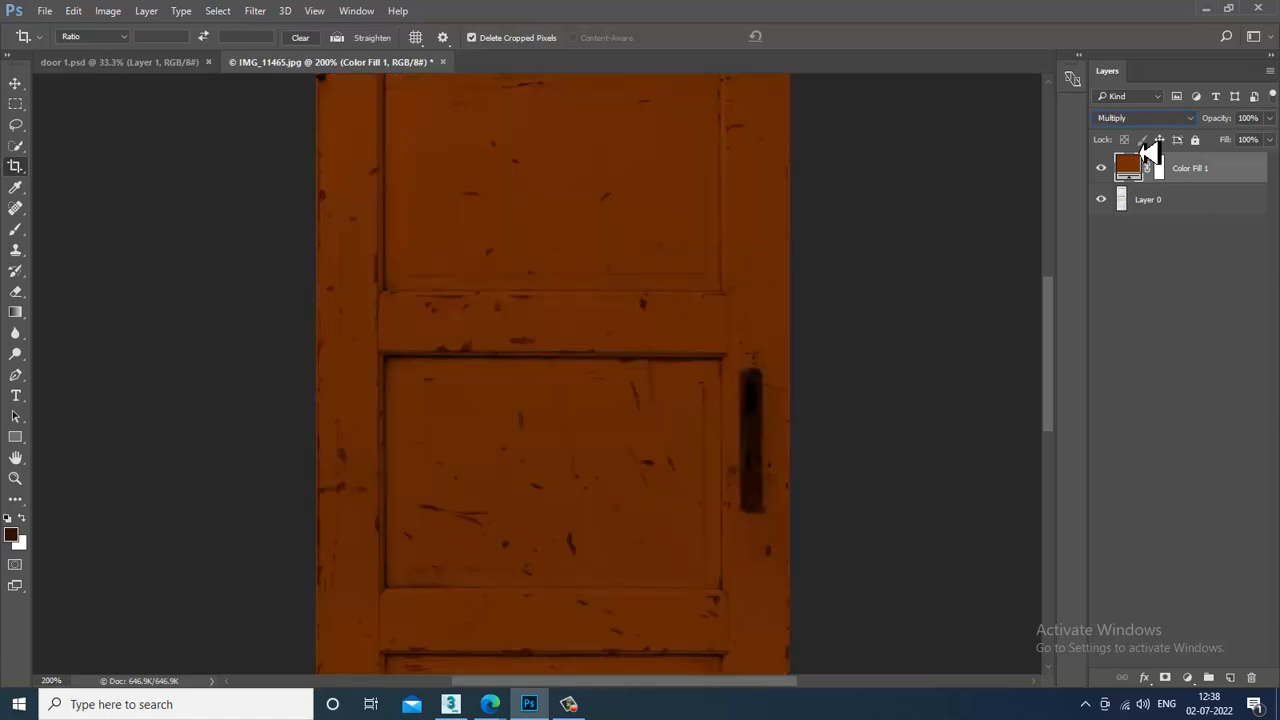
key(ctrl+minus)
key(ctrl+minus)
key(ctrl+minus)
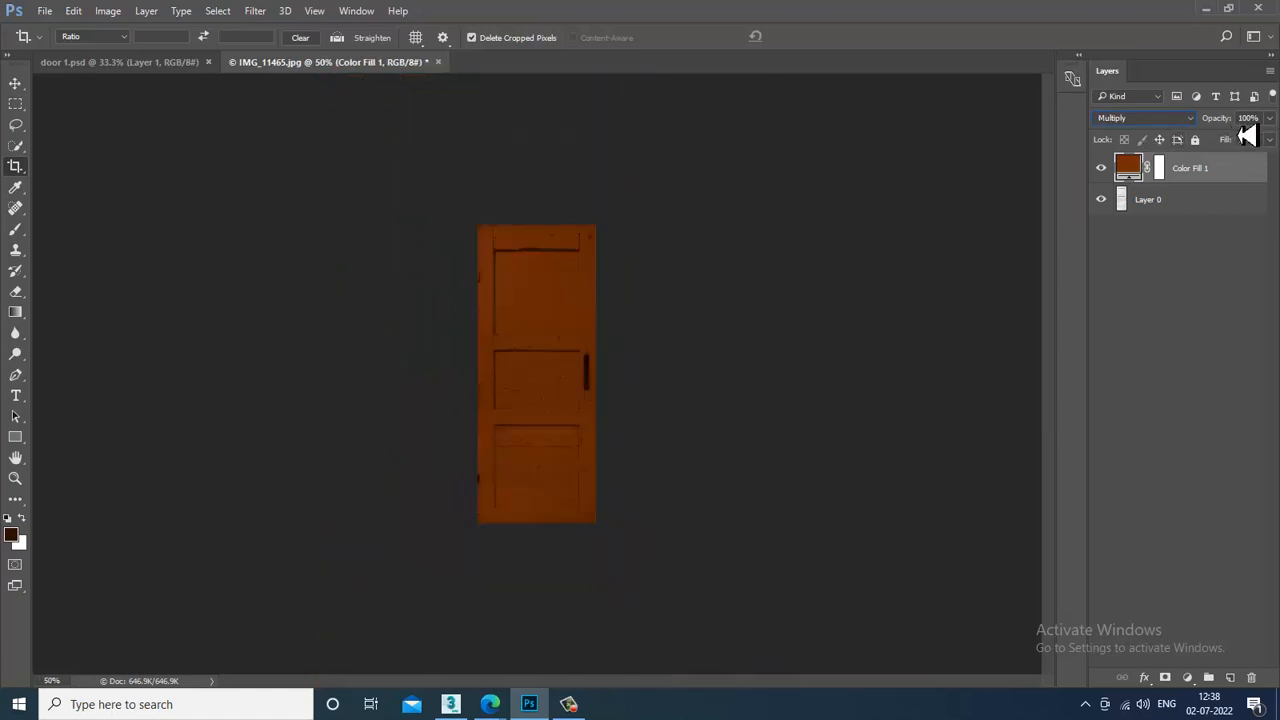
click(1269, 118)
drag(1247, 150, 1268, 150)
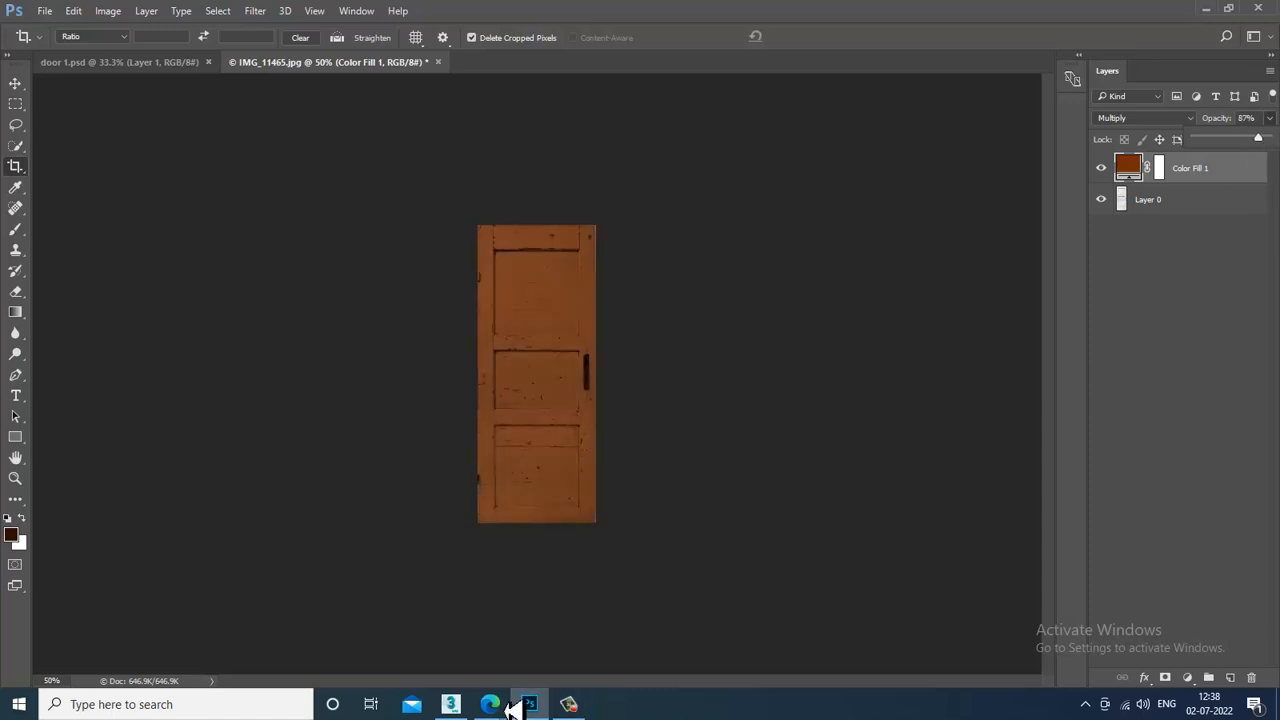
Open the reference photo ezra-street-bethnal-green.jpg from the London street folder
click(460, 706)
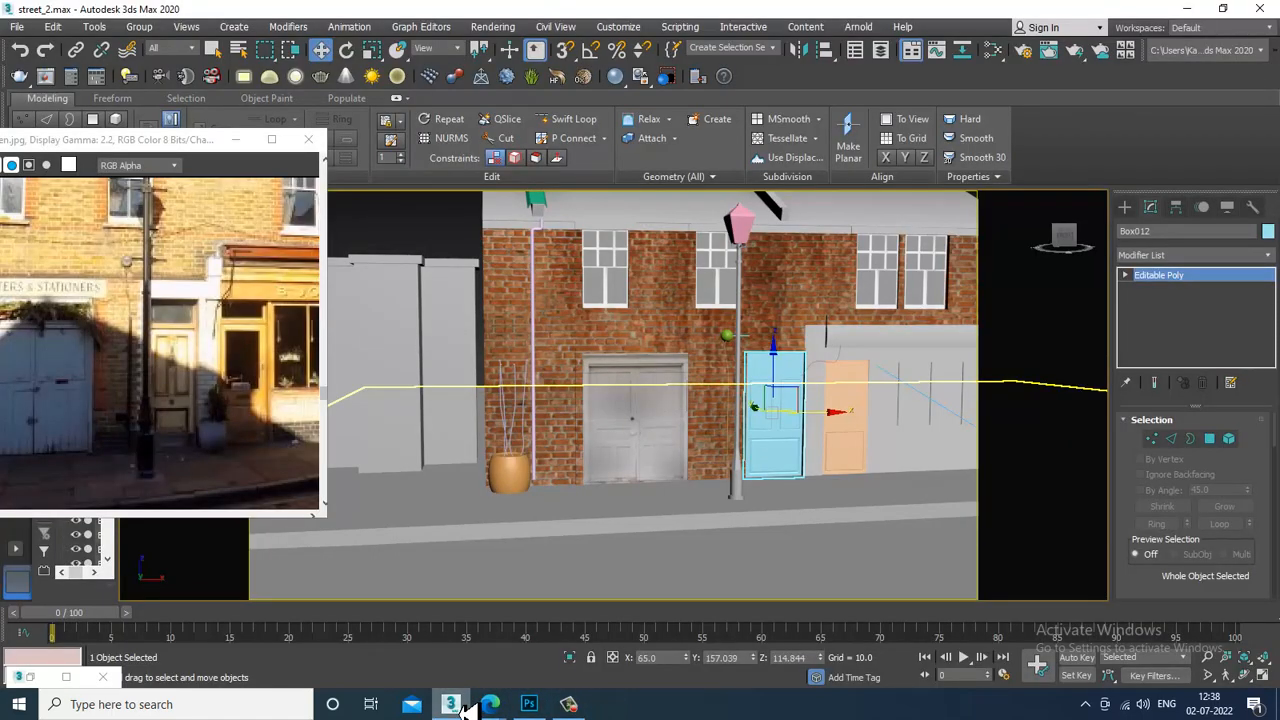
click(460, 706)
click(45, 11)
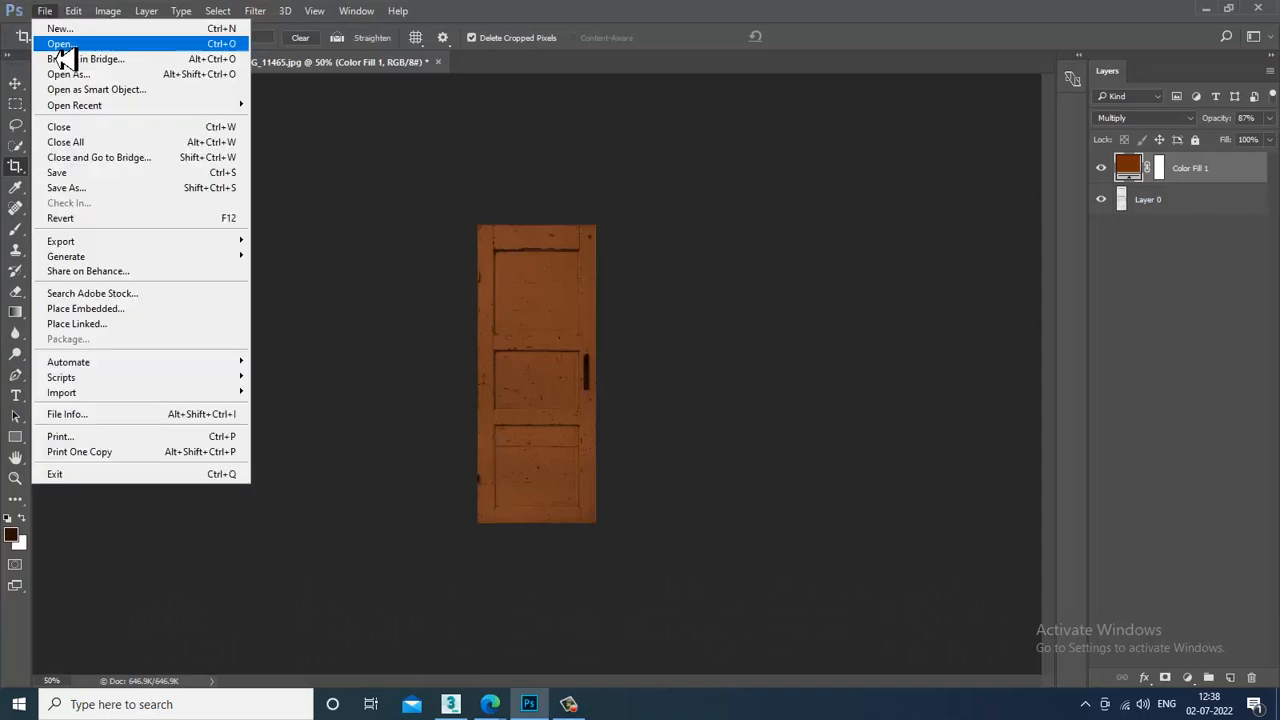
click(45, 46)
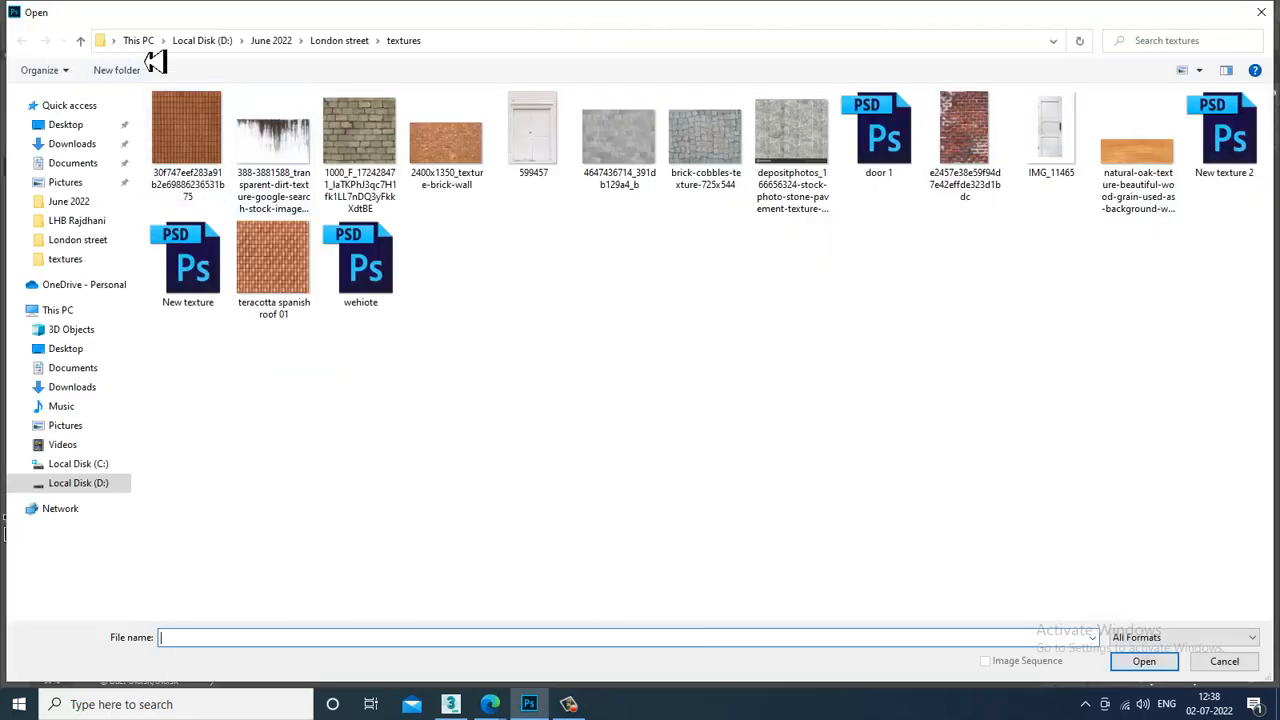
click(339, 40)
double_click(270, 150)
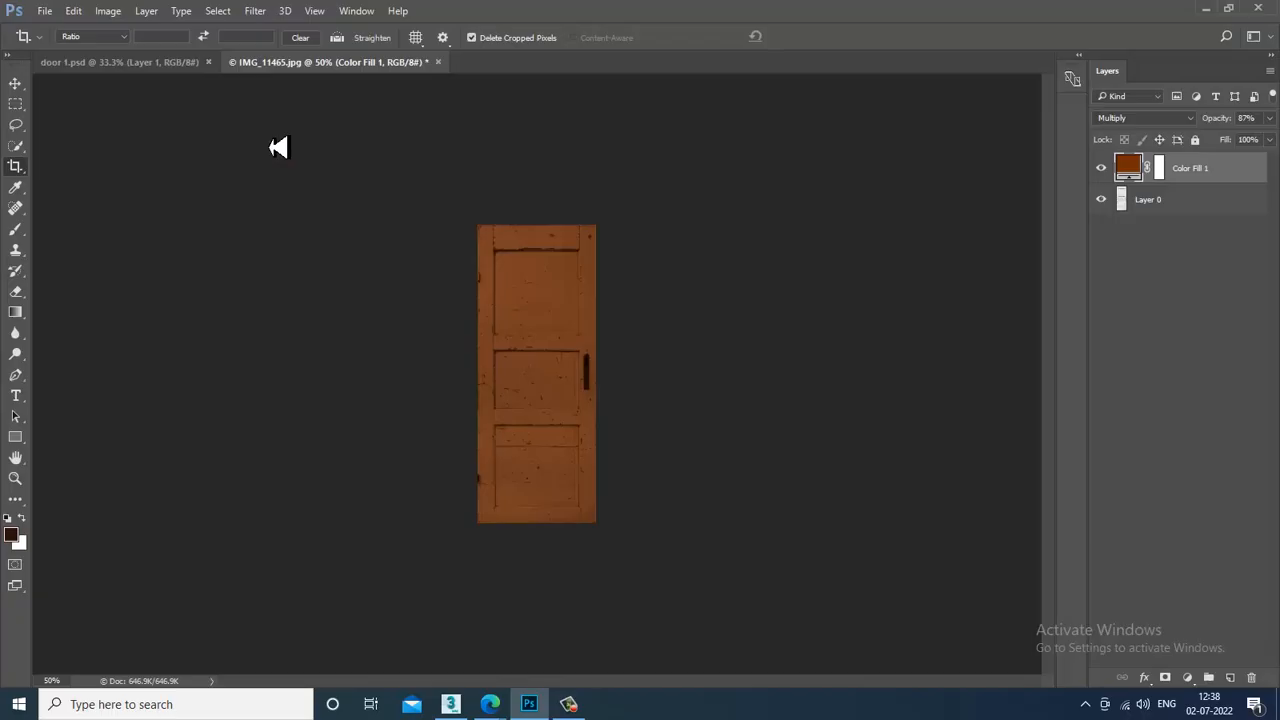
key(Escape)
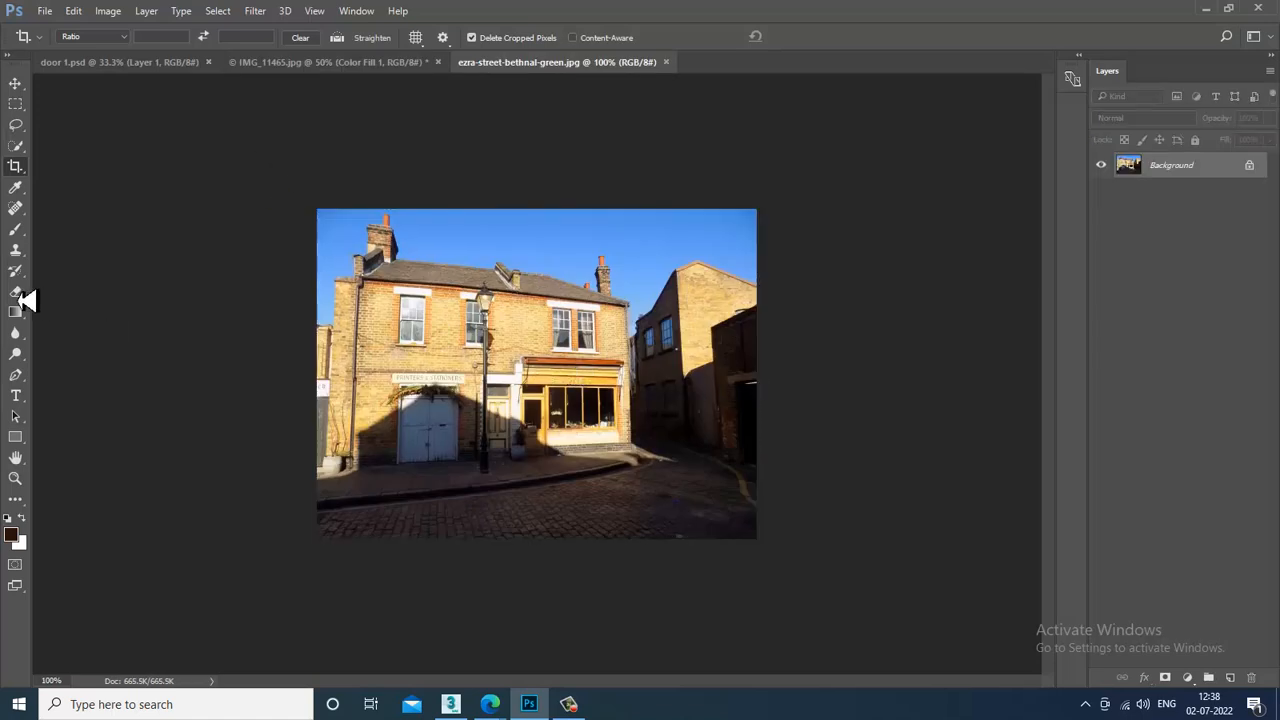
Sample the muted brown of the narrow door beside the lamp post in the street photo with the Eyedropper
click(15, 208)
click(15, 187)
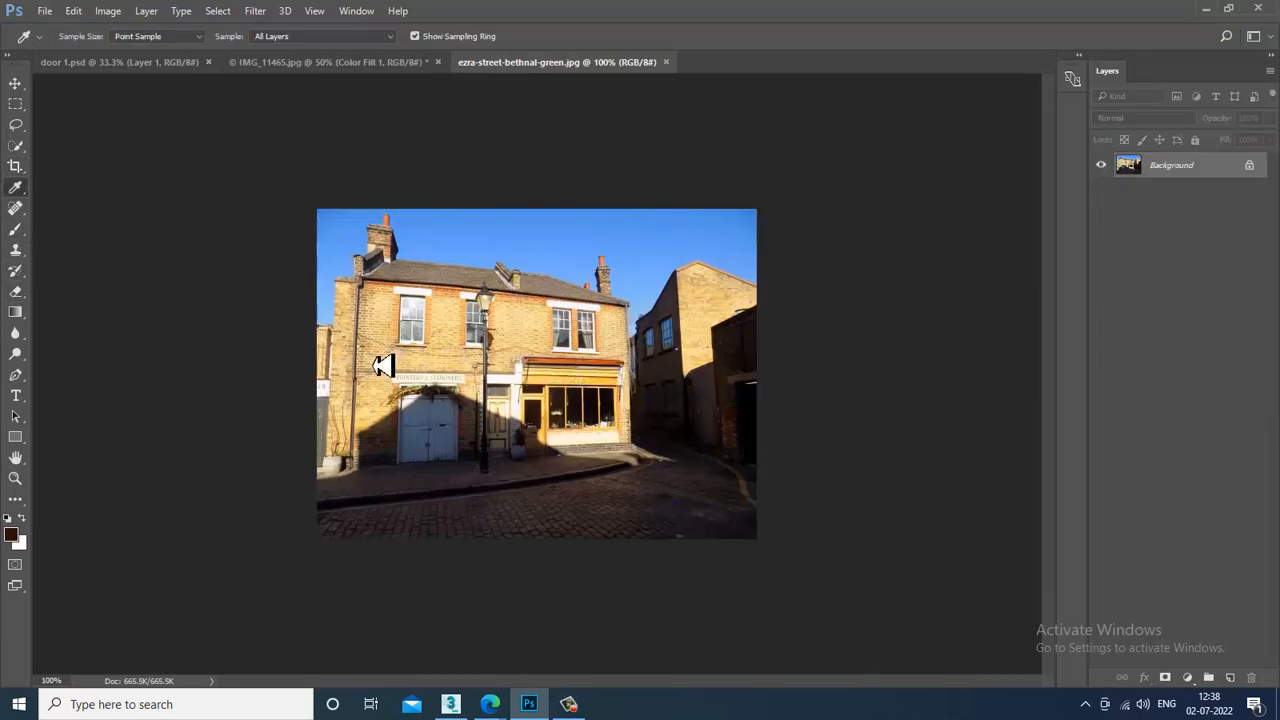
drag(512, 422, 483, 451)
Recolor the door image's fill layer with the sampled color 4e4737 and set its opacity to 100%
key(ctrl+shift+Tab)
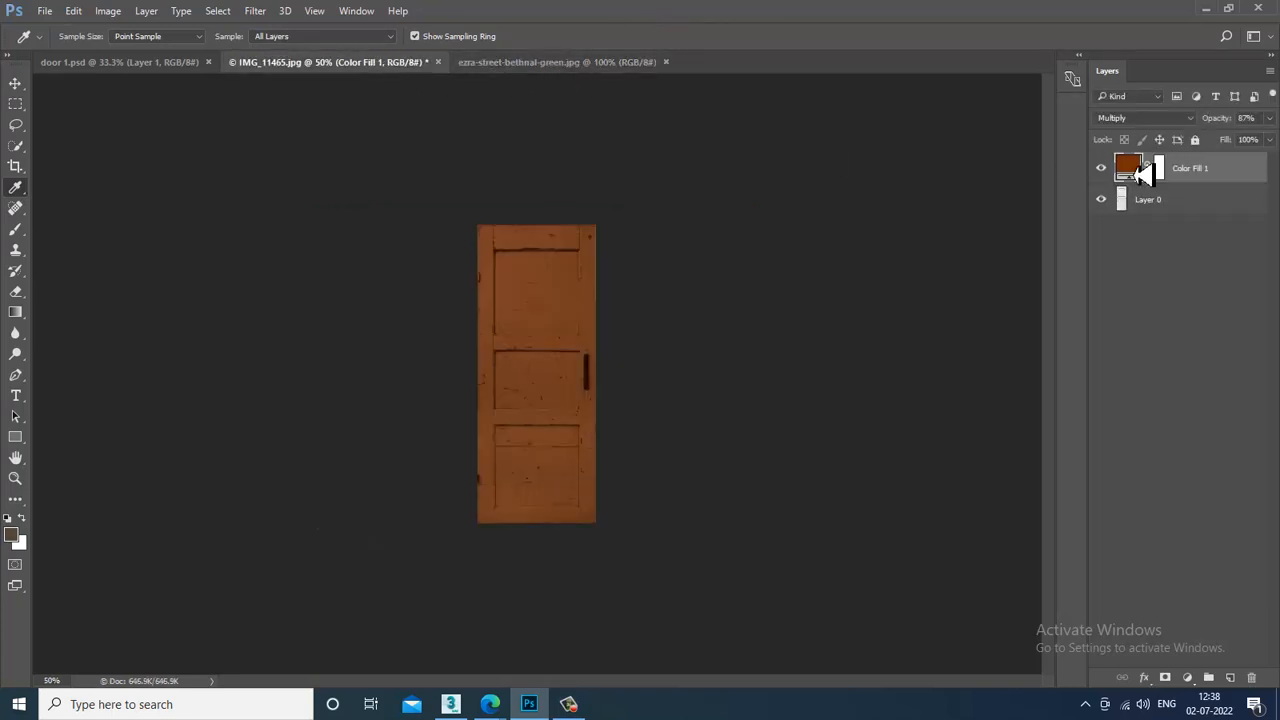
double_click(1143, 172)
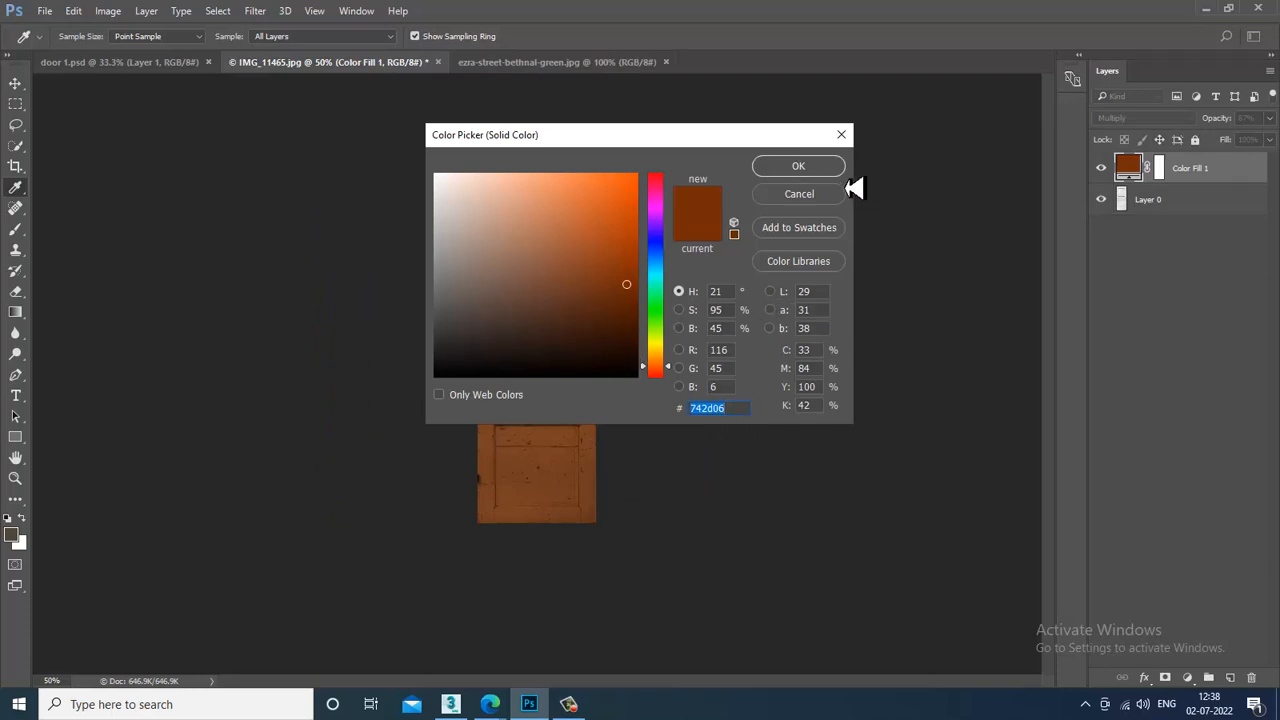
click(14, 537)
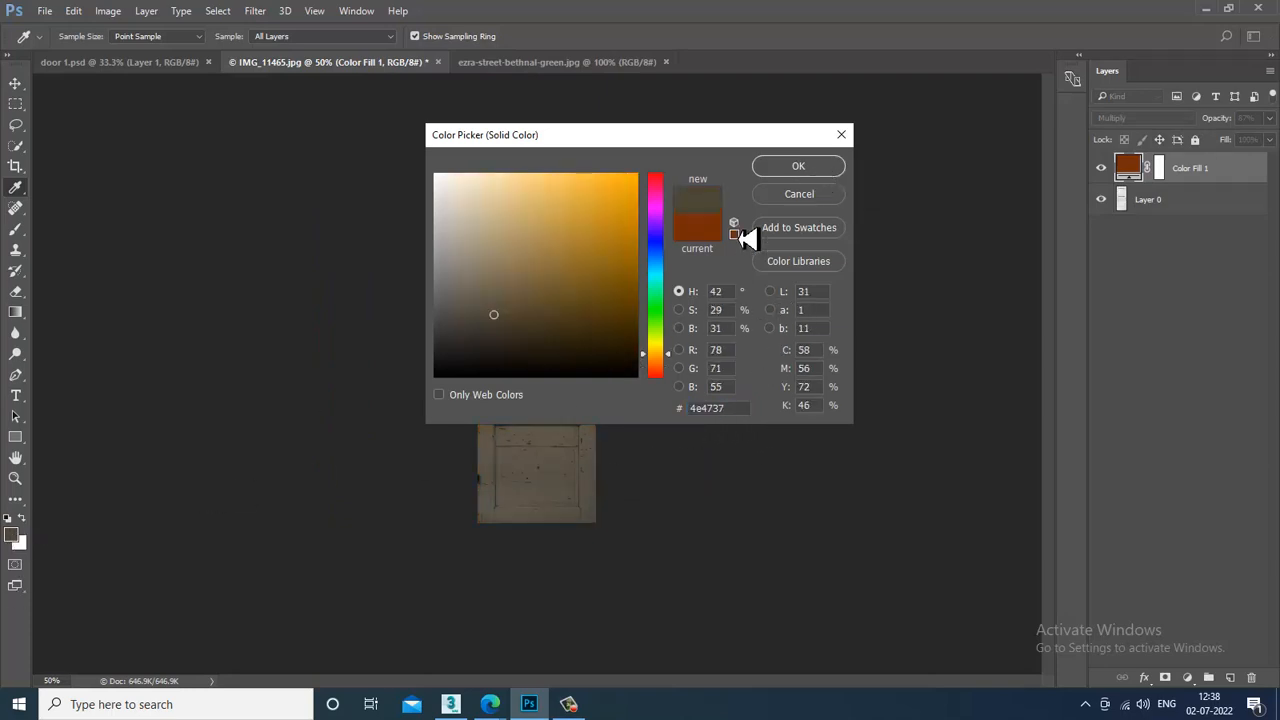
click(790, 166)
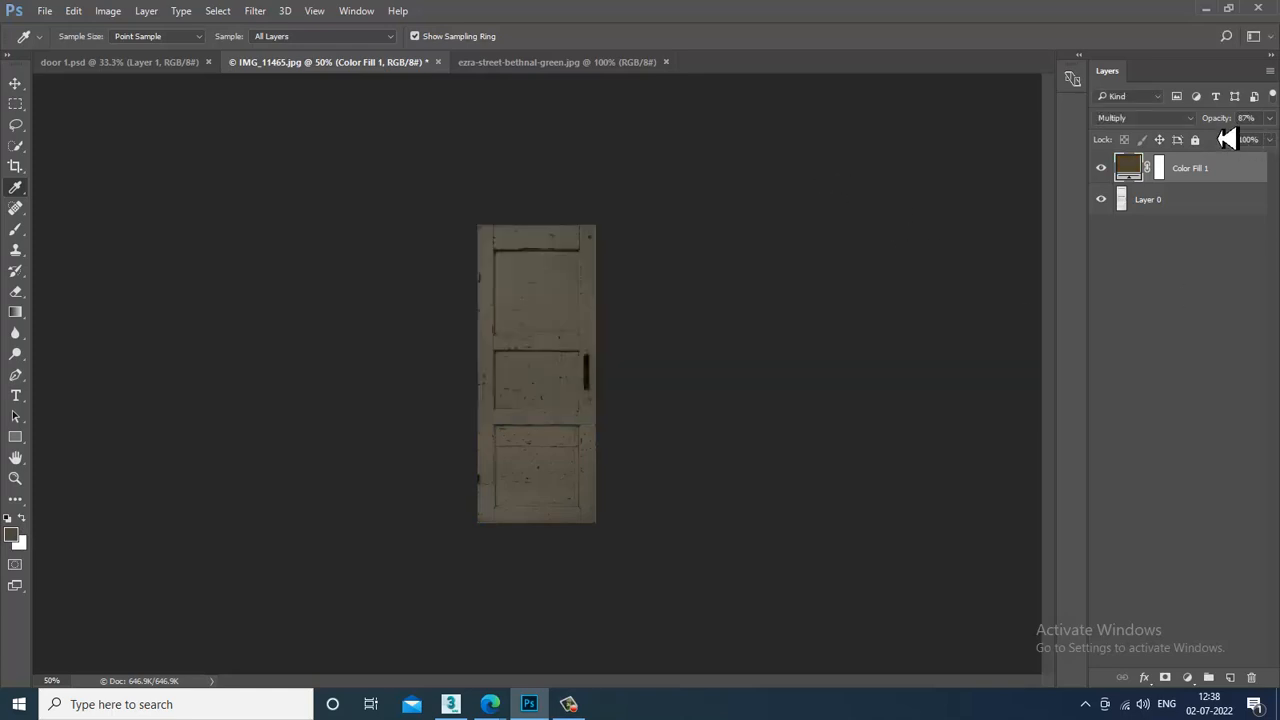
click(1270, 120)
drag(1262, 140, 1268, 139)
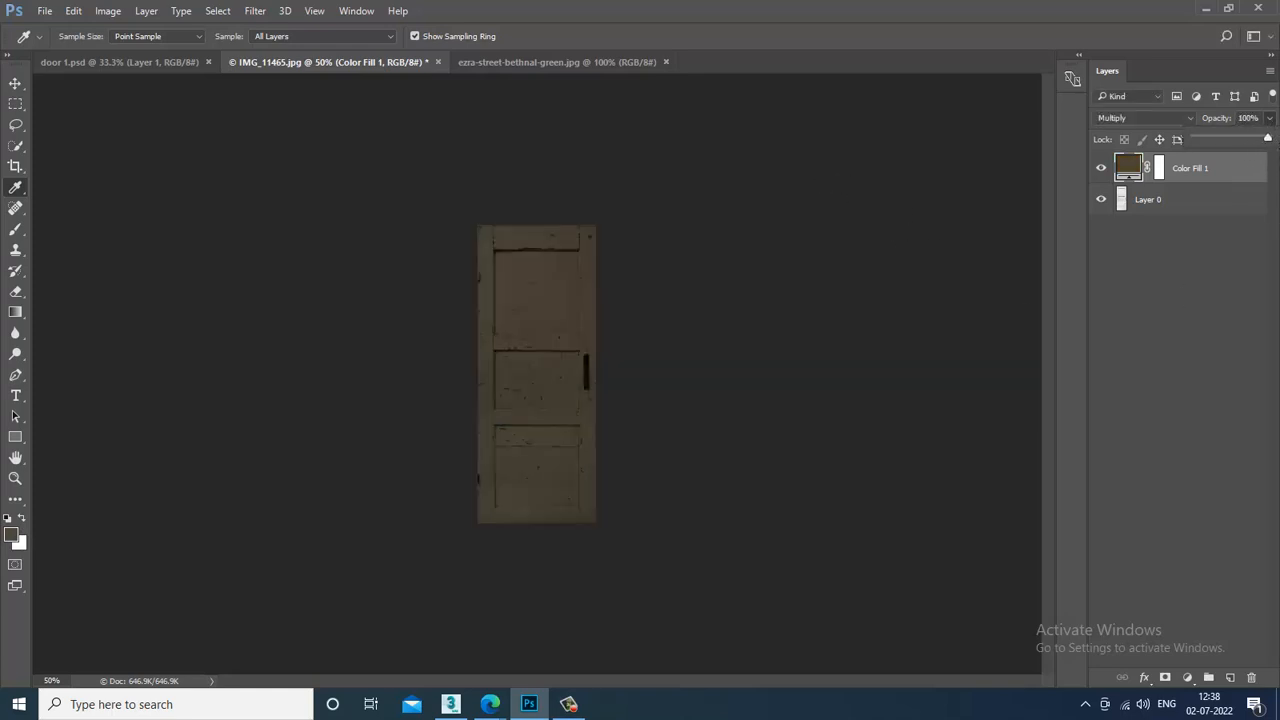
Save the tinted door image as a Photoshop file named door 2 in the textures folder
click(45, 12)
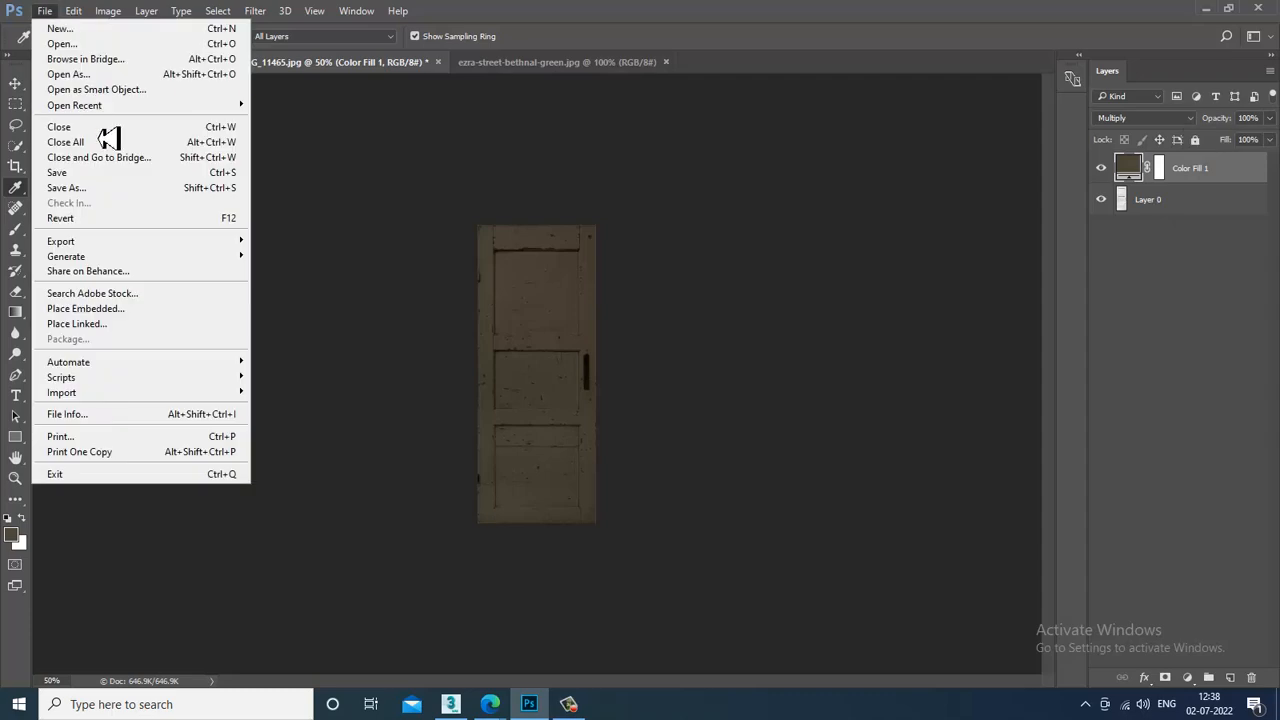
click(140, 194)
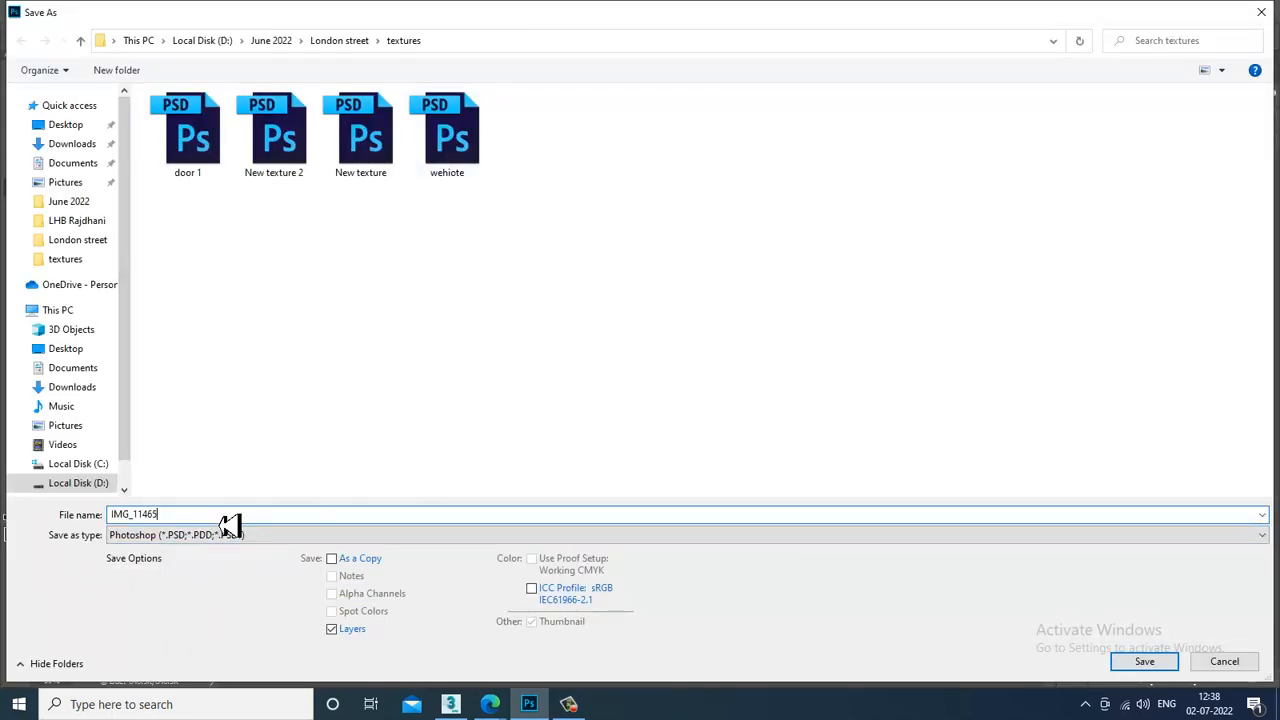
drag(228, 522, 14, 523)
text(door 2)
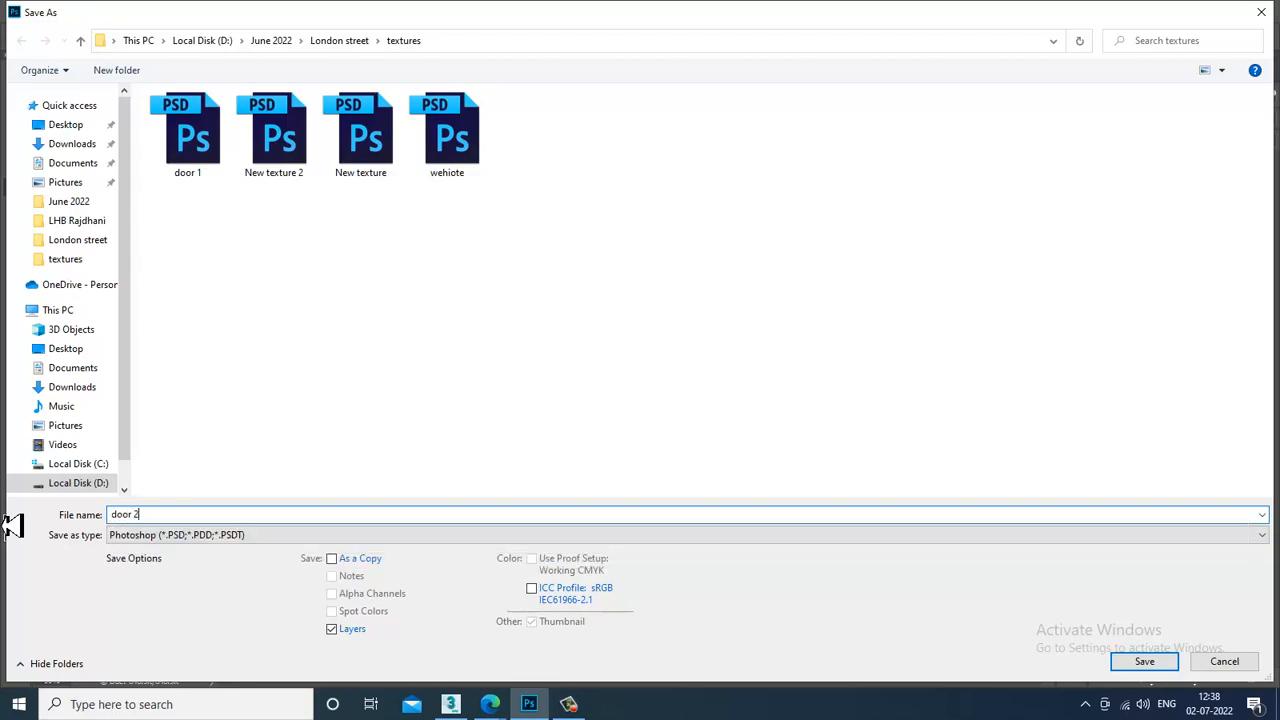
key(Return)
key(Return)
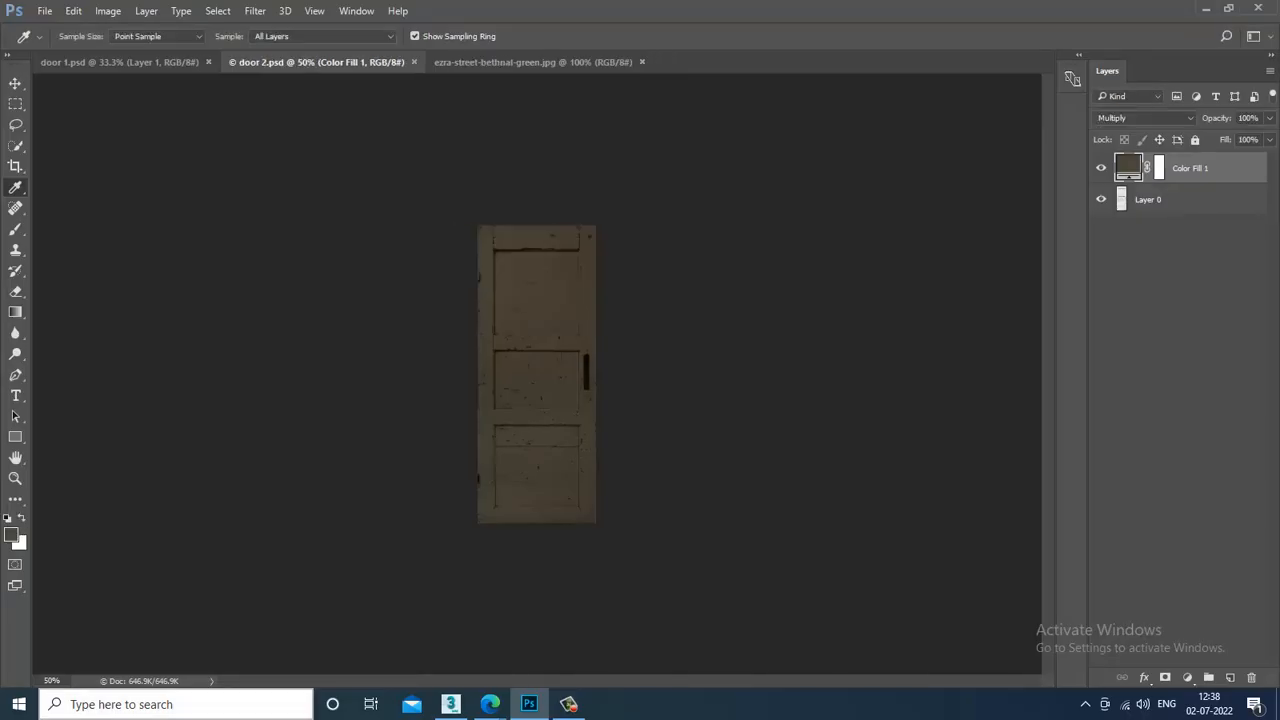
Switch to 3ds Max and close the Slate Material Editor to return to the street scene
mouse_move(492, 706)
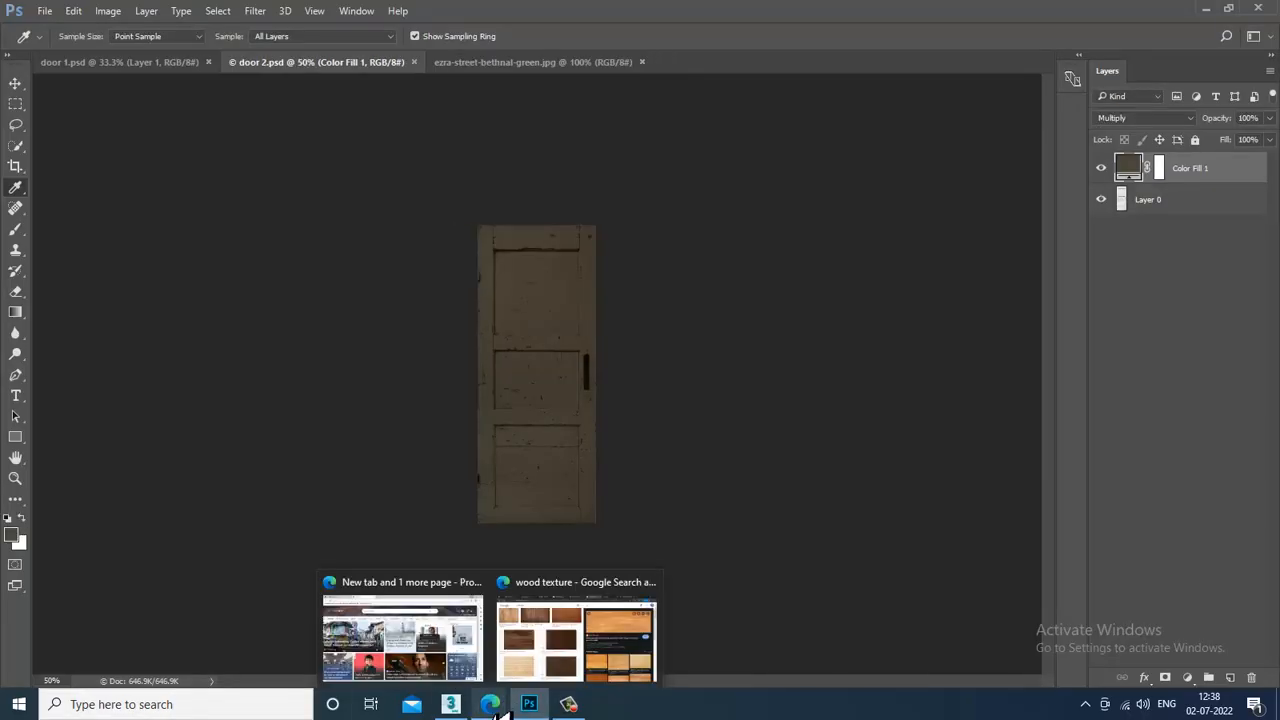
click(450, 704)
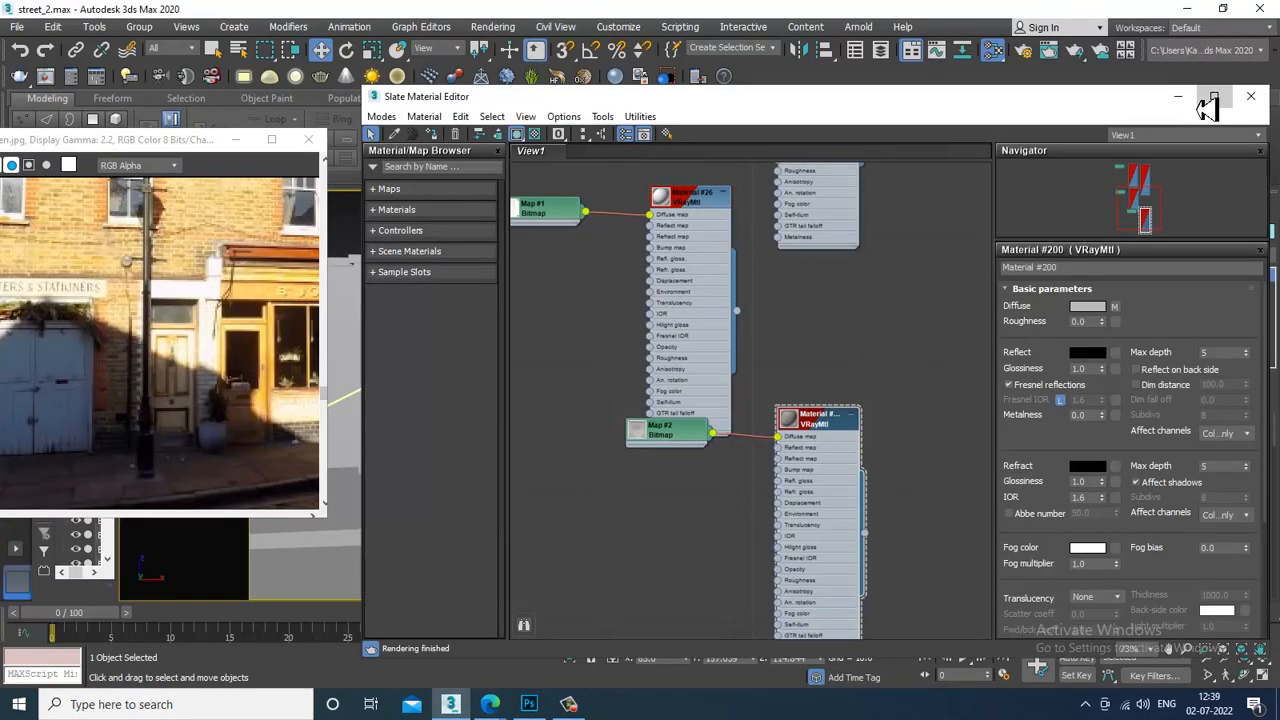
click(1211, 98)
key(m)
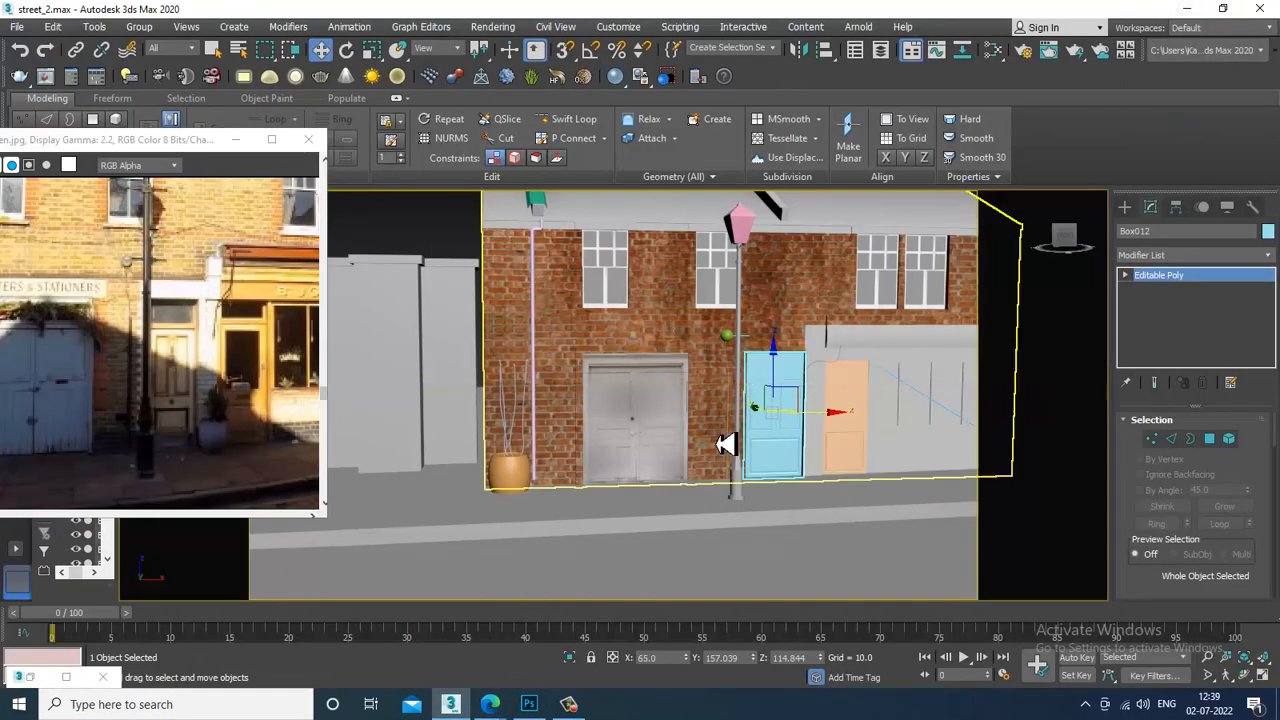
Add a new VRayMtl node beside the existing materials in the Slate Material Editor and show its parameters
scroll(780, 421, up, 4)
key(m)
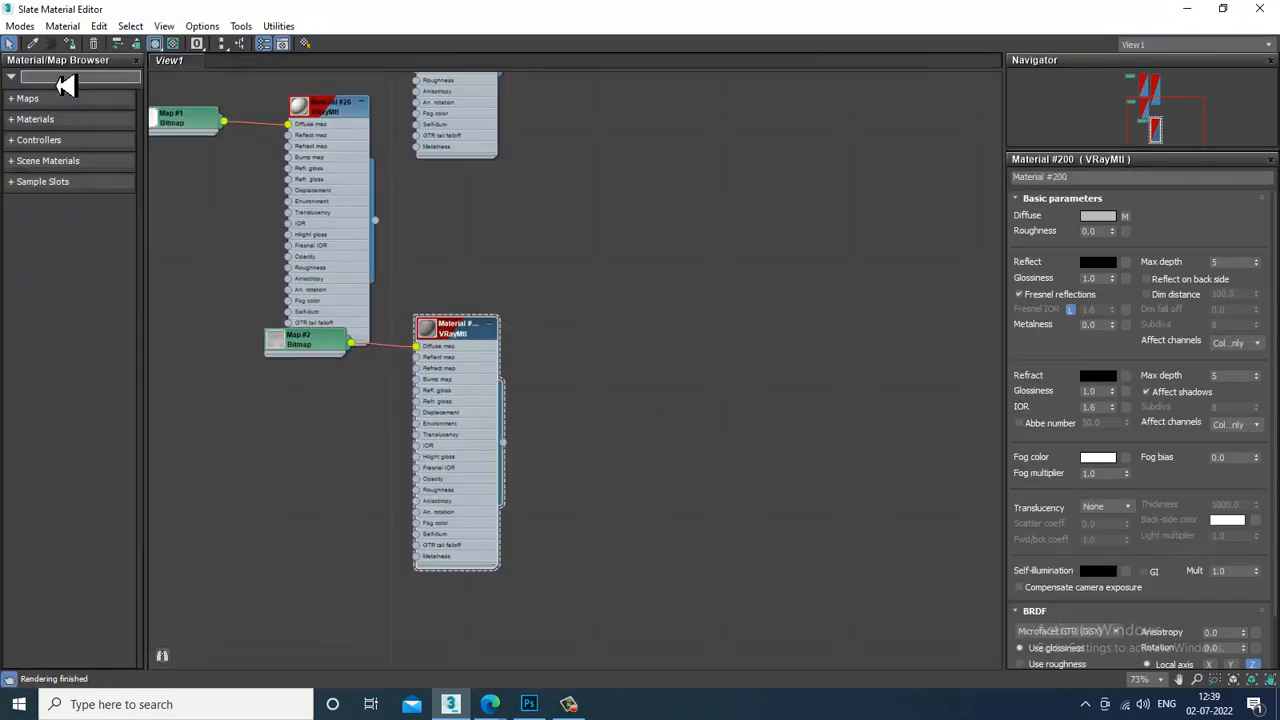
click(65, 80)
text(vraymtl)
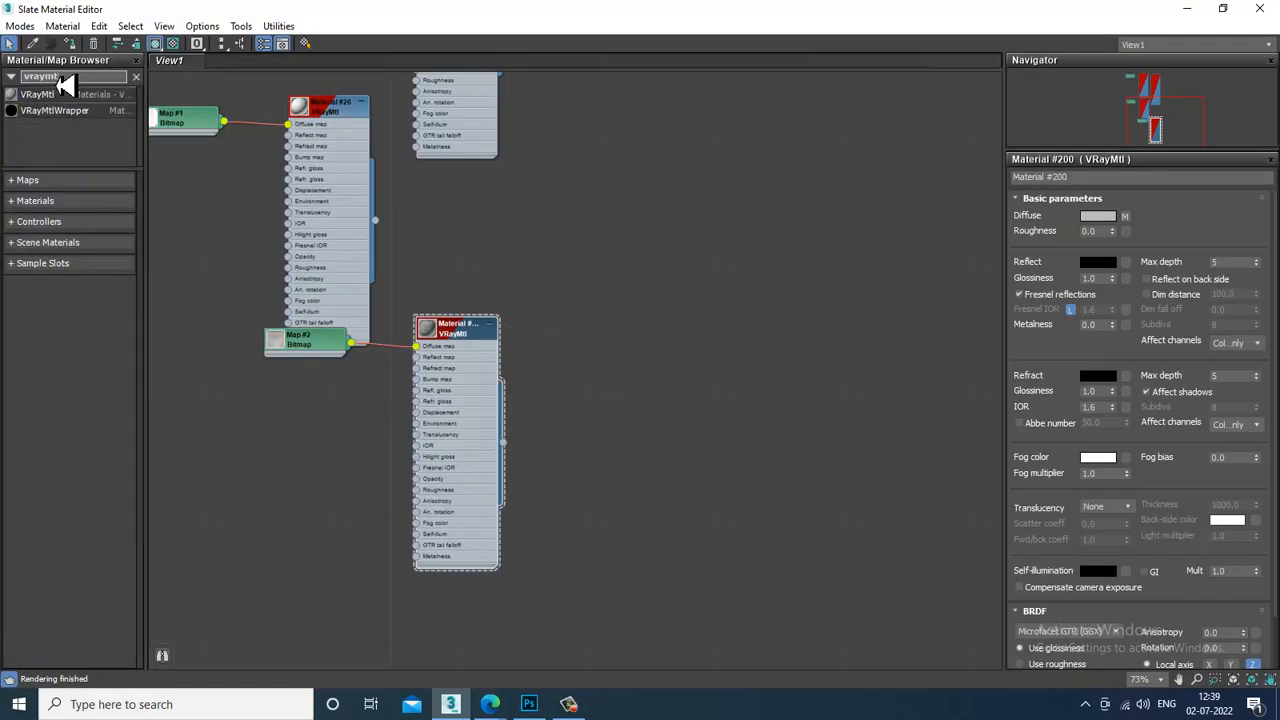
drag(40, 94, 646, 337)
double_click(645, 343)
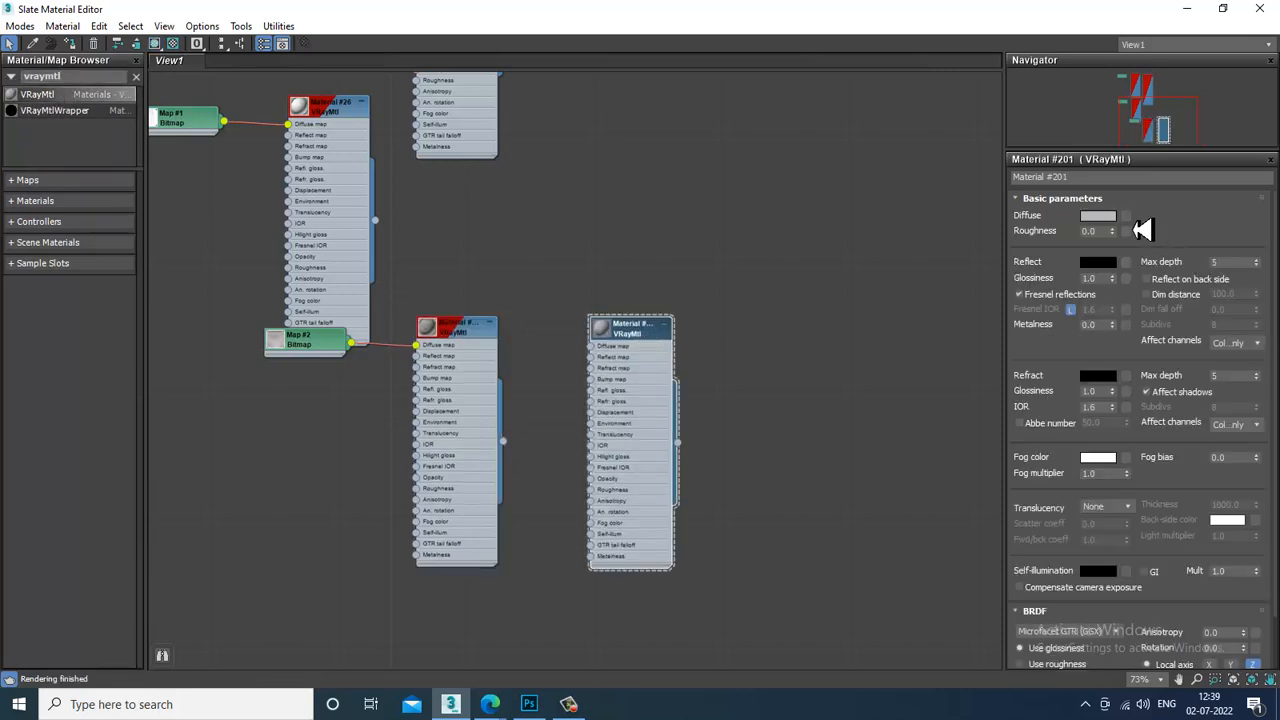
Load door 2.psd as the new material's diffuse bitmap and assign the material to the light blue single door
click(1127, 217)
double_click(553, 211)
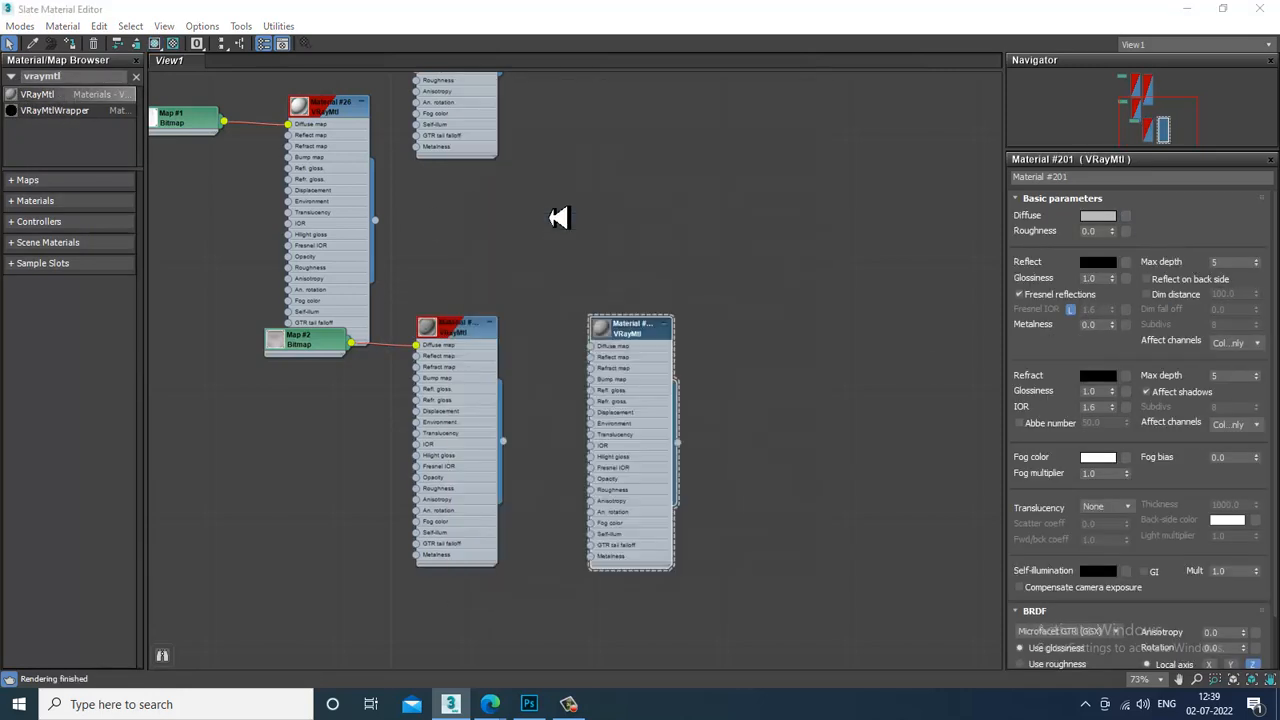
double_click(906, 149)
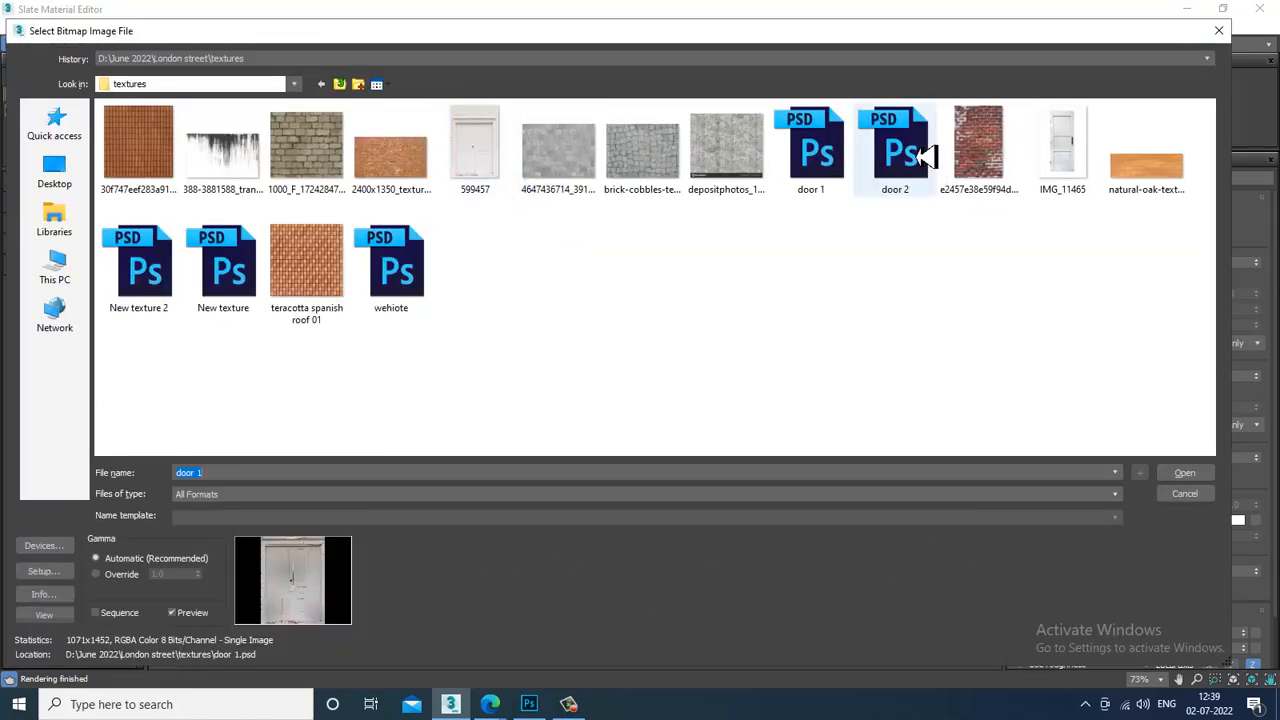
click(562, 480)
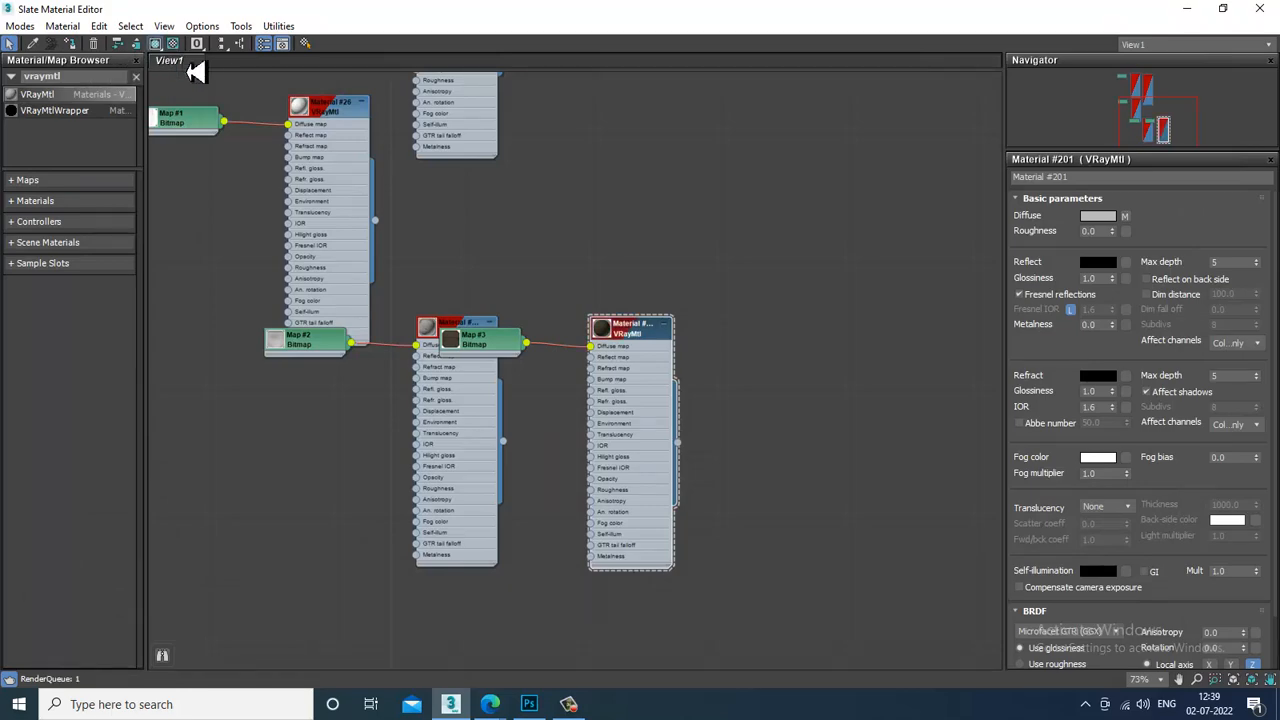
click(1189, 10)
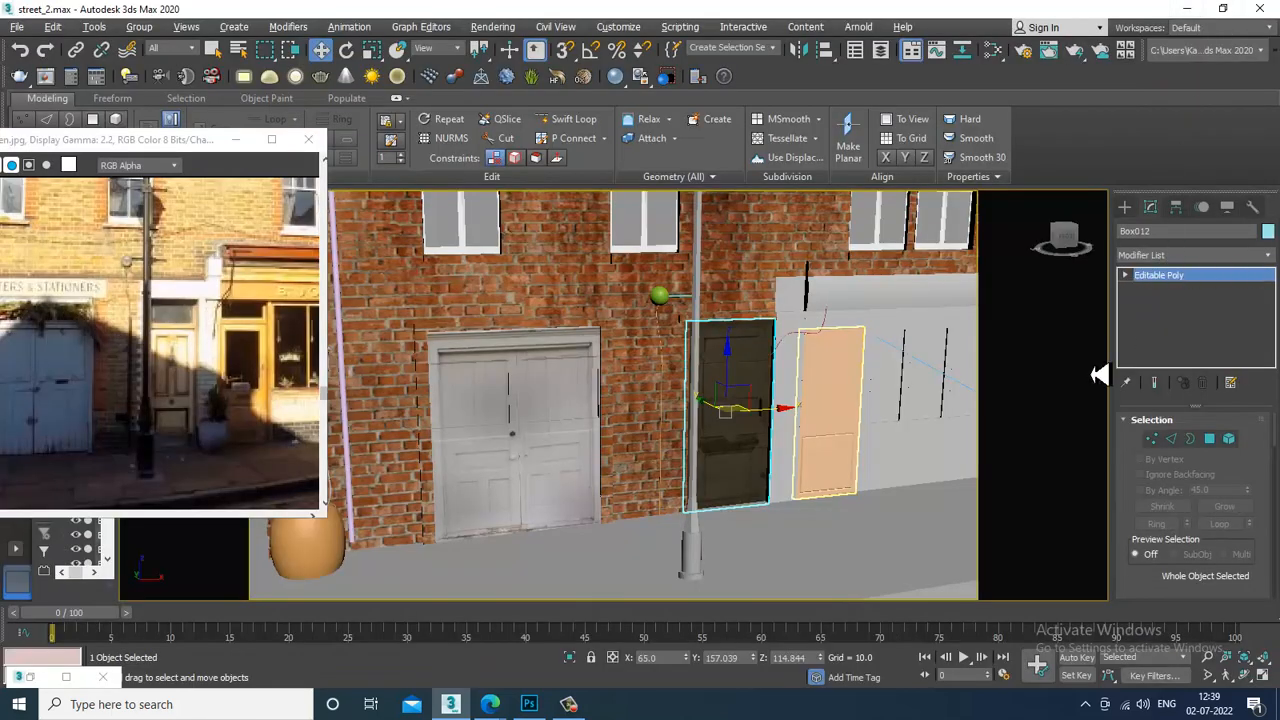
Add a UVW Map modifier with Box mapping to the single door so the door texture fits it
scroll(749, 434, up, 5)
click(1180, 255)
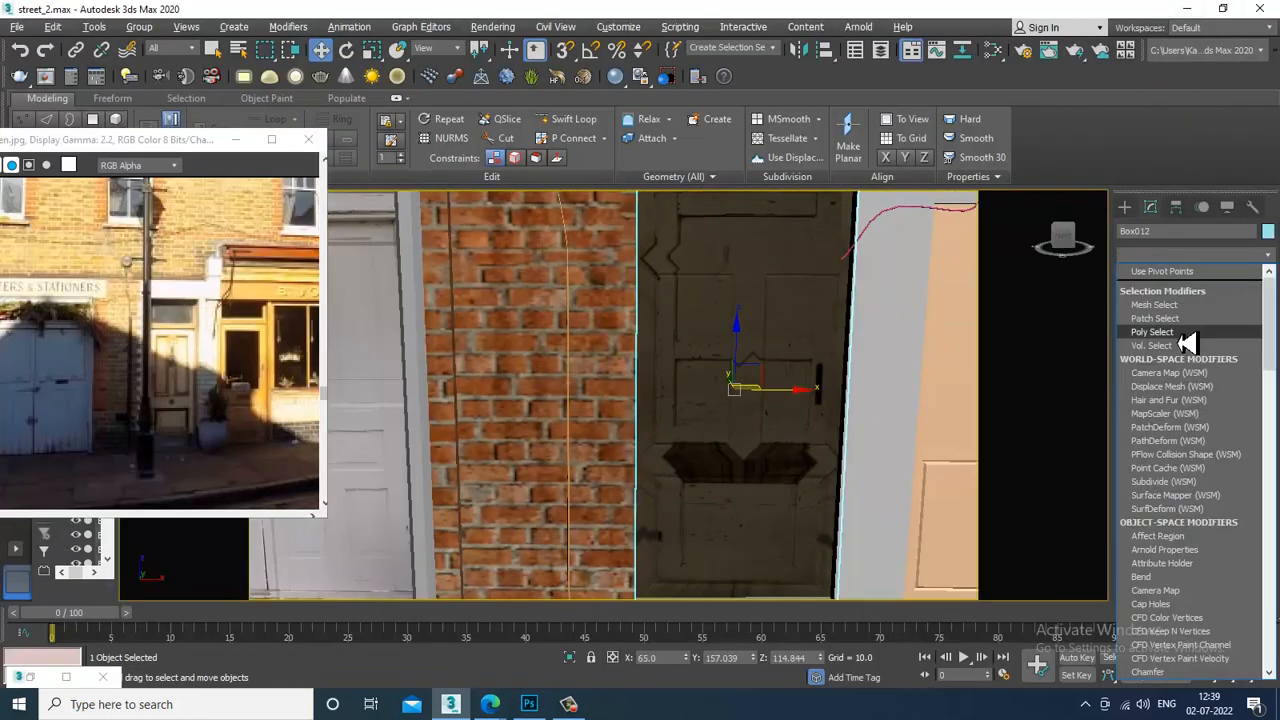
scroll(1186, 343, down, 10)
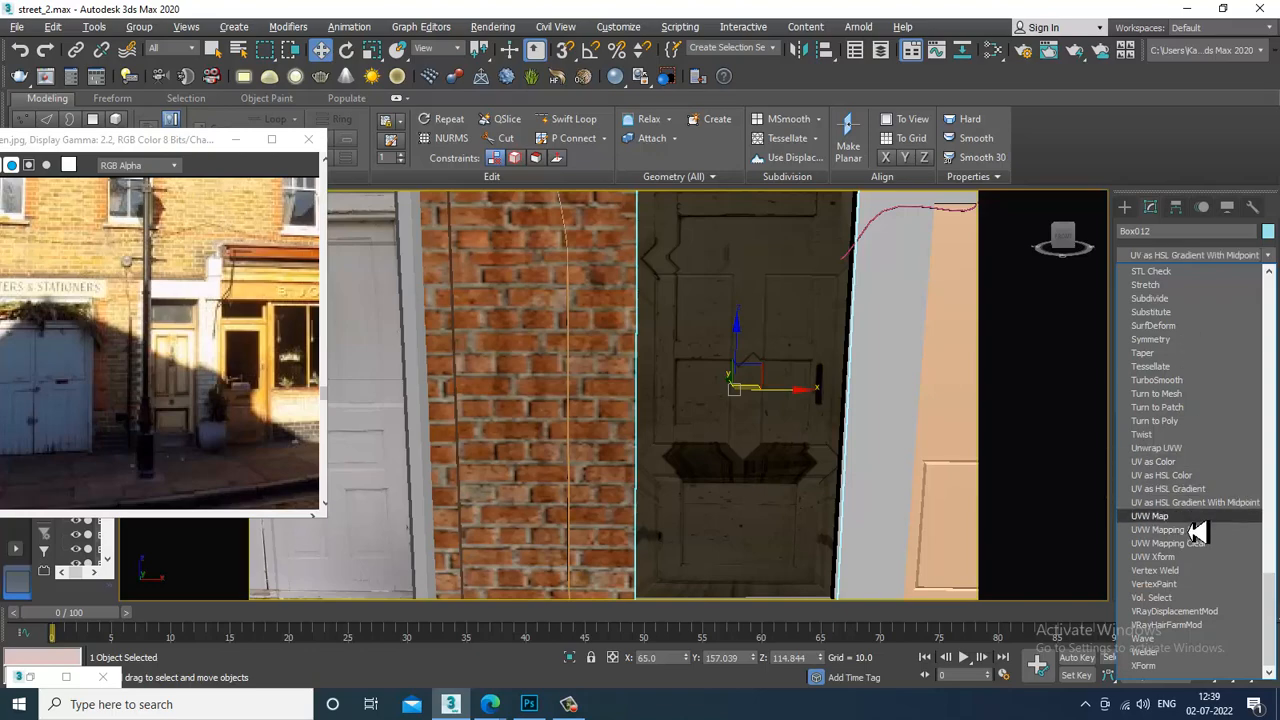
click(1145, 500)
click(1171, 509)
scroll(737, 423, down, 5)
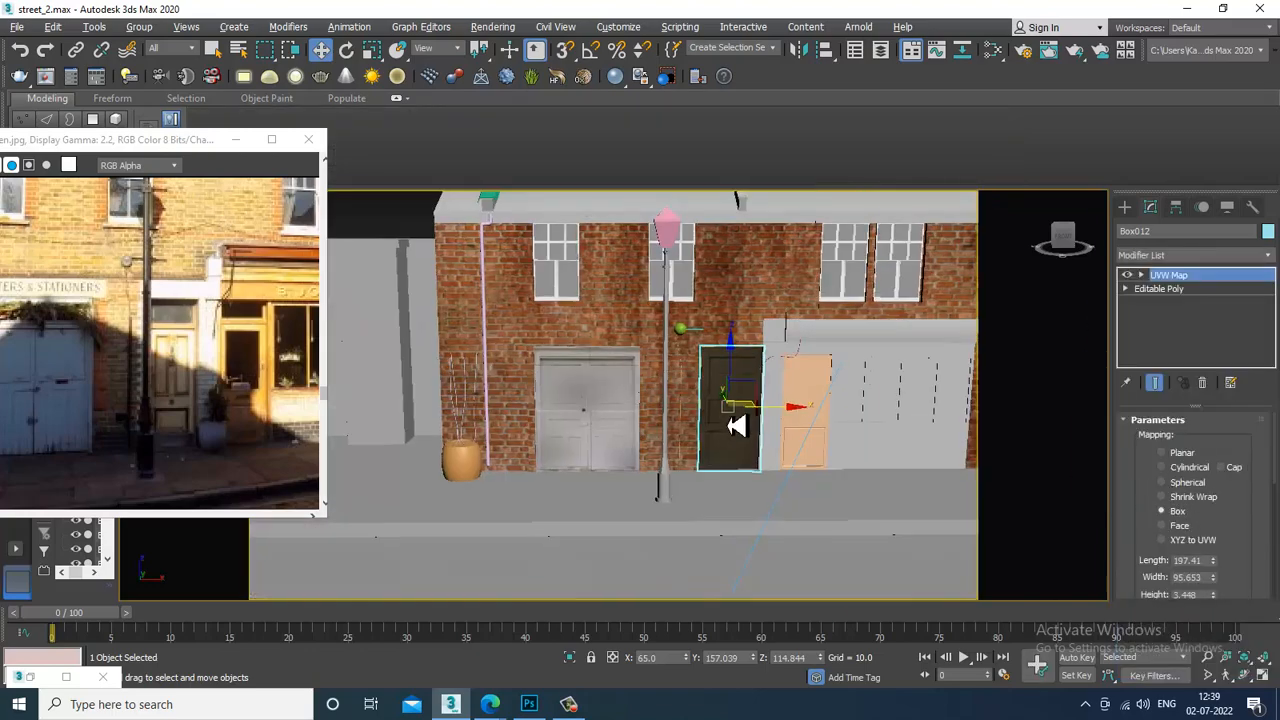
scroll(848, 401, up, 8)
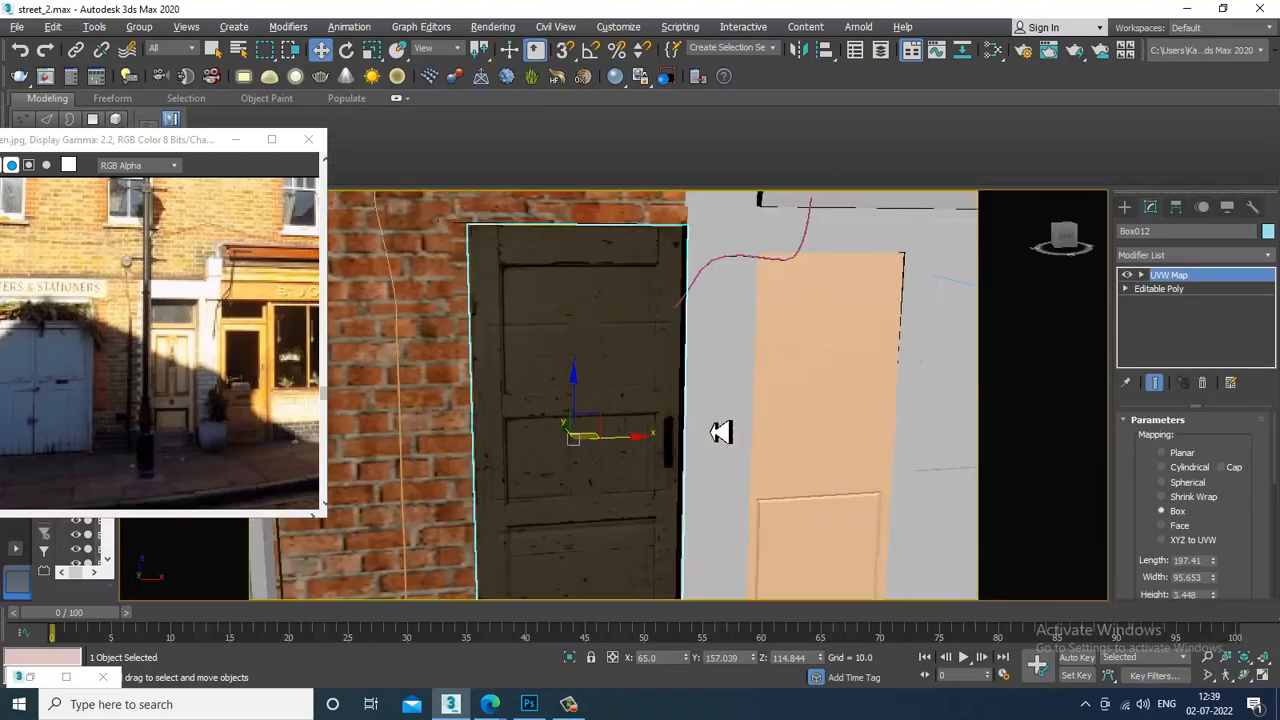
alt+middle_drag(777, 398, 760, 403)
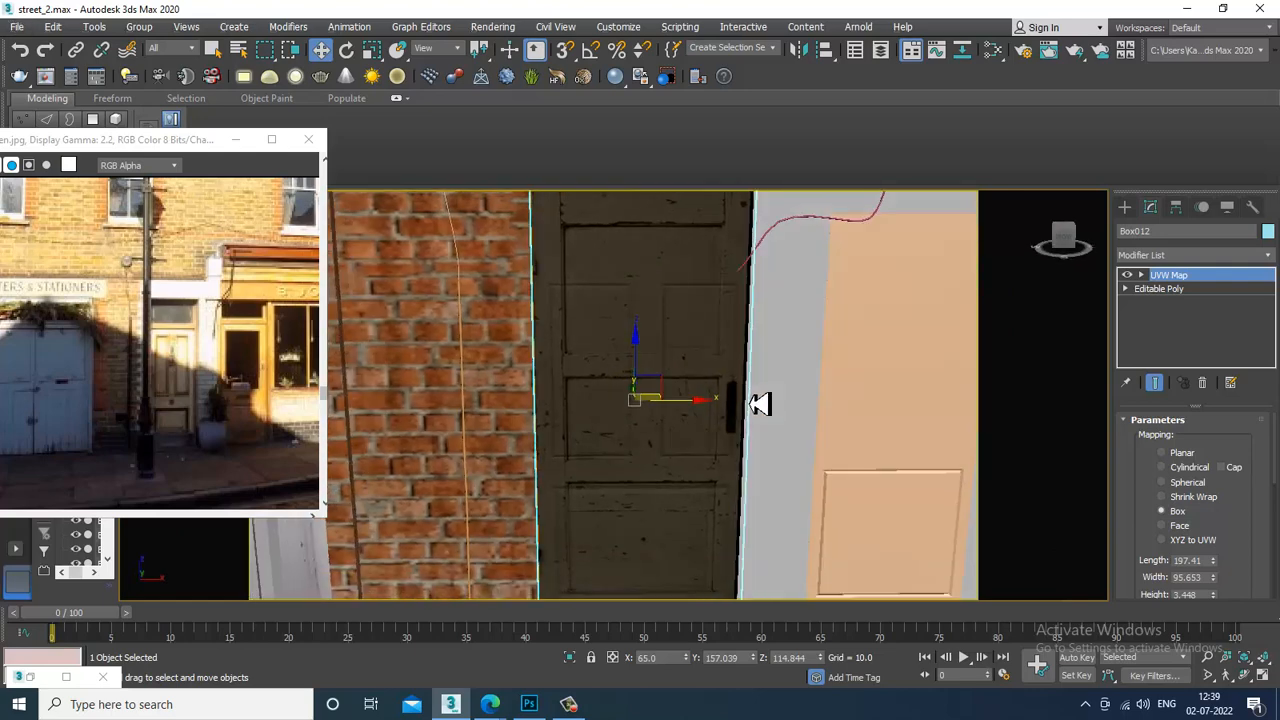
In Photoshop, lower door 2's color fill layer opacity to 75%, save the file, and return to 3ds Max
click(538, 710)
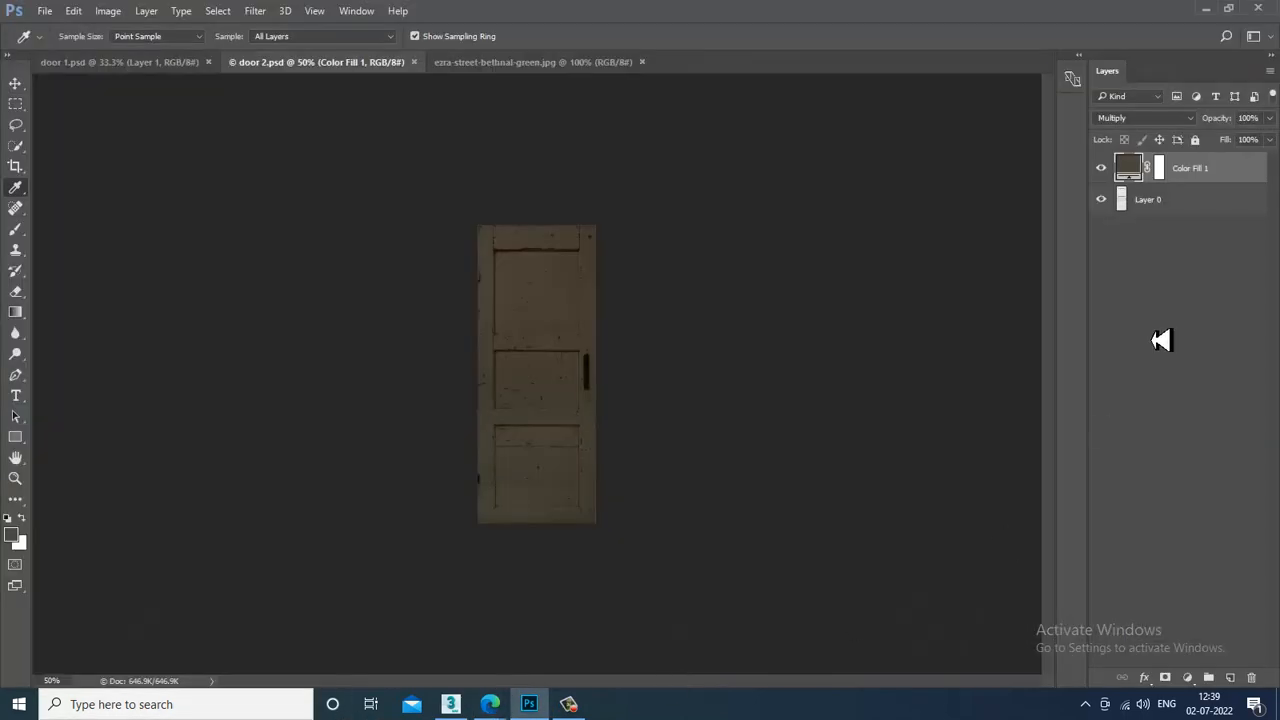
click(1270, 118)
mouse_move(1268, 141)
mouse_down()
mouse_move(1245, 145)
mouse_move(1258, 146)
mouse_up()
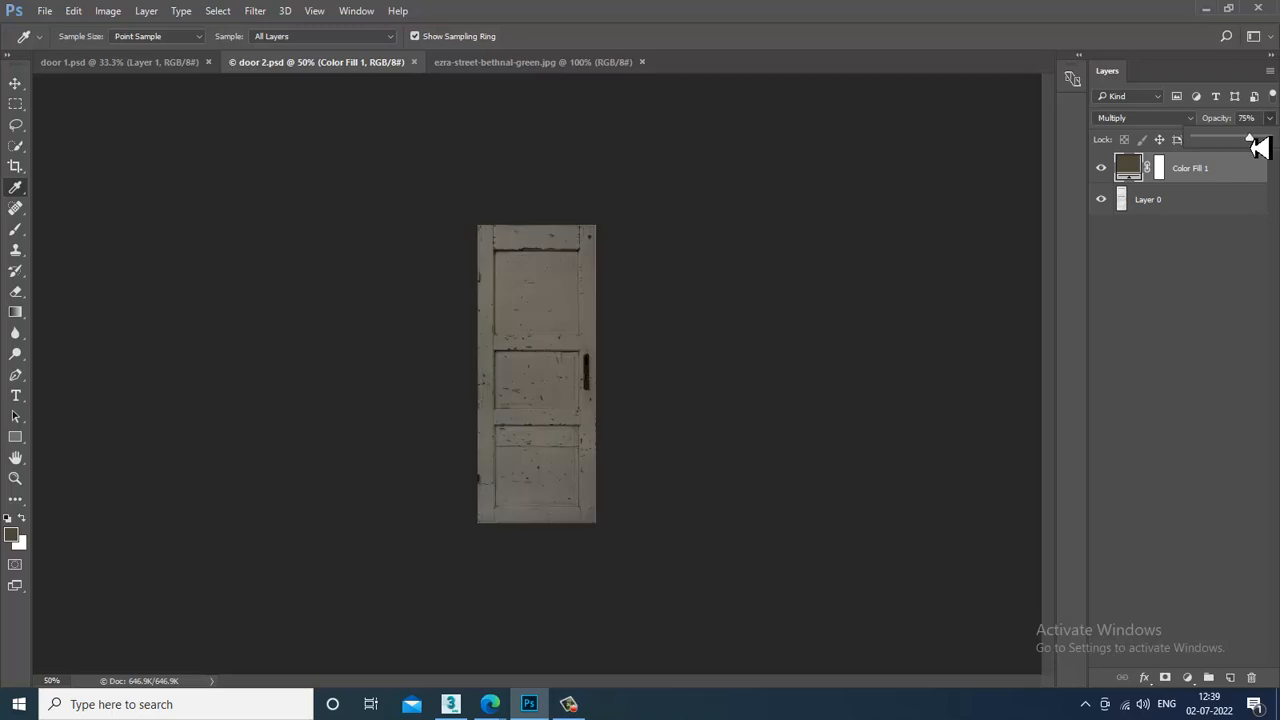
click(45, 11)
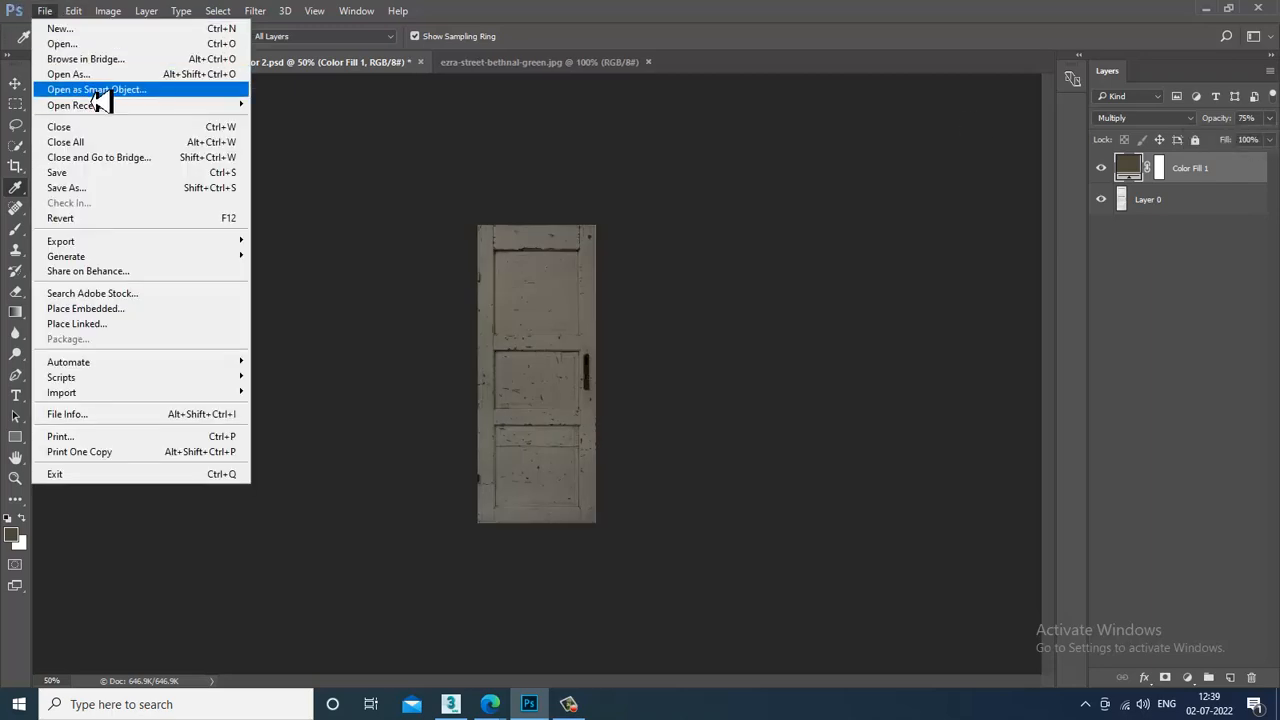
click(123, 175)
click(1208, 9)
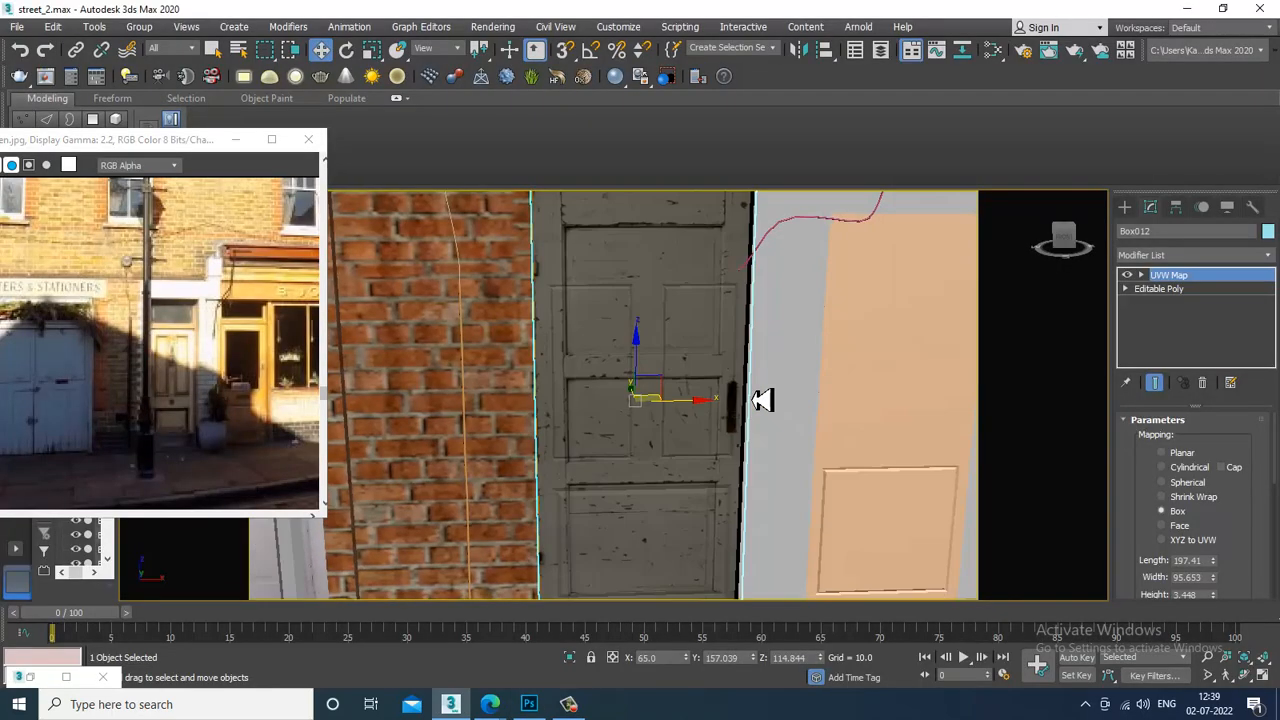
Select the ground plane in front of the building and examine the street paving in the reference photo
scroll(700, 412, down, 8)
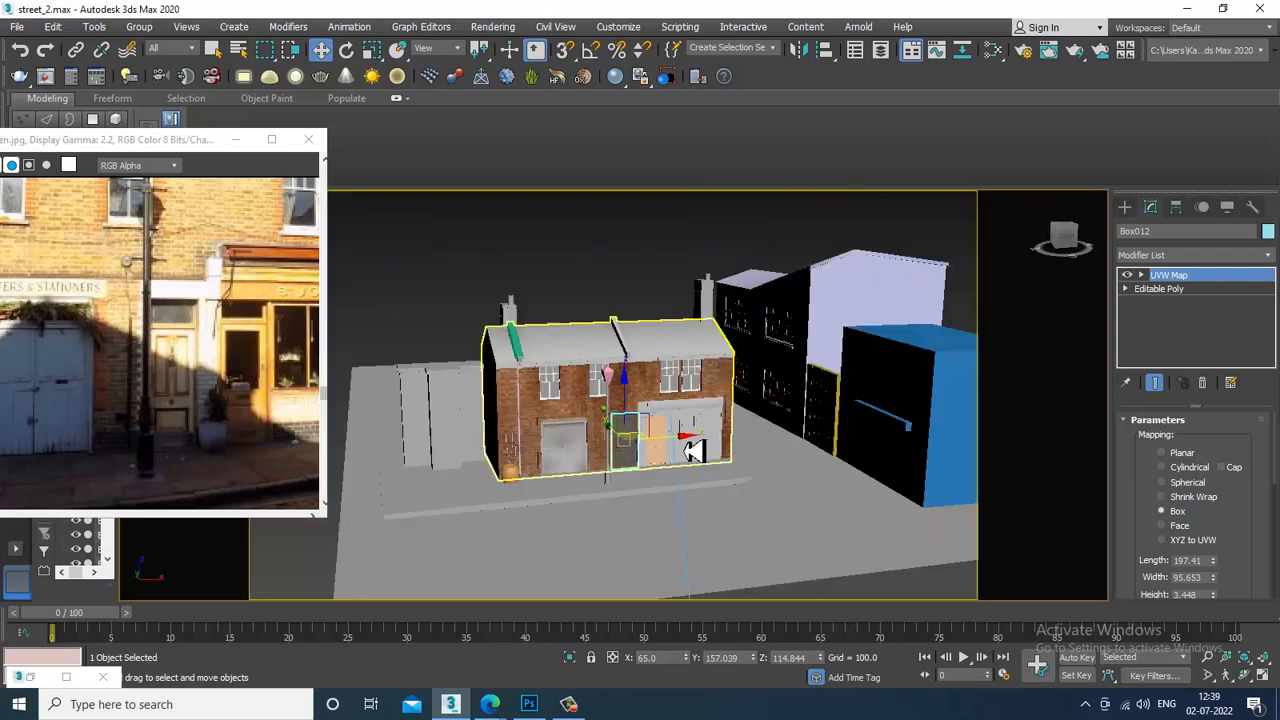
alt+middle_drag(688, 380, 754, 487)
click(389, 509)
scroll(471, 462, up, 5)
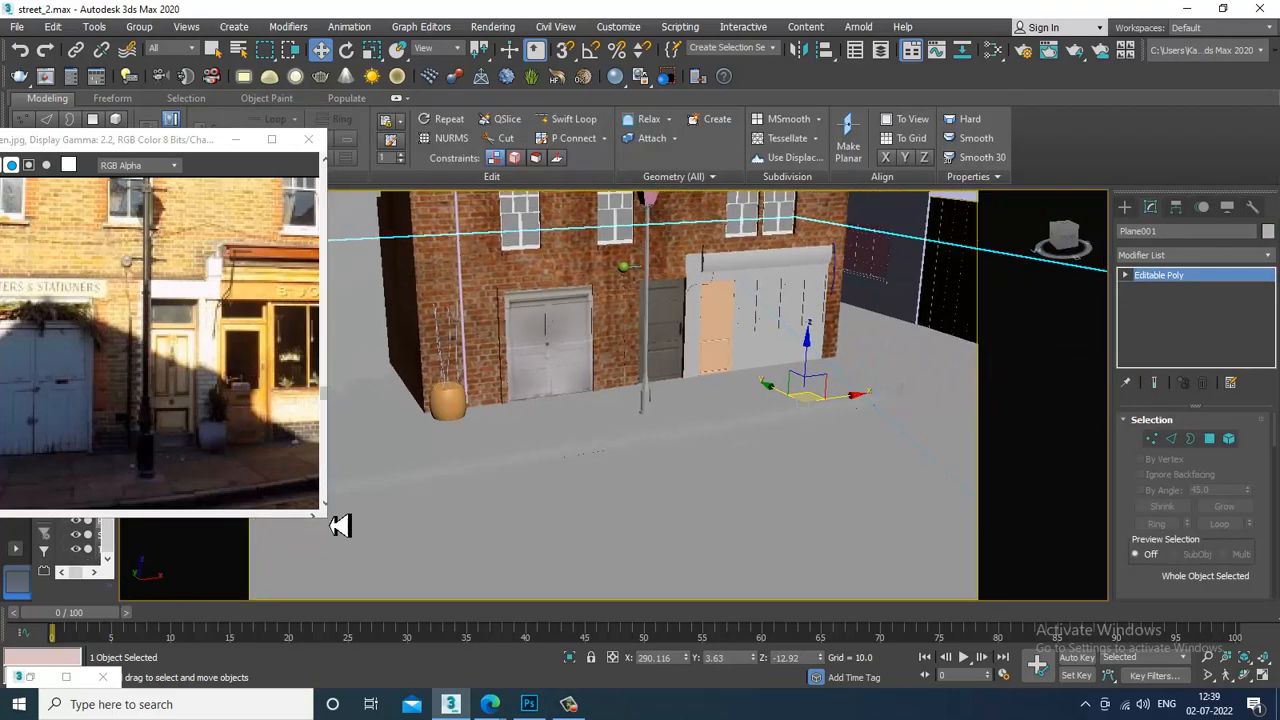
scroll(140, 421, down, 3)
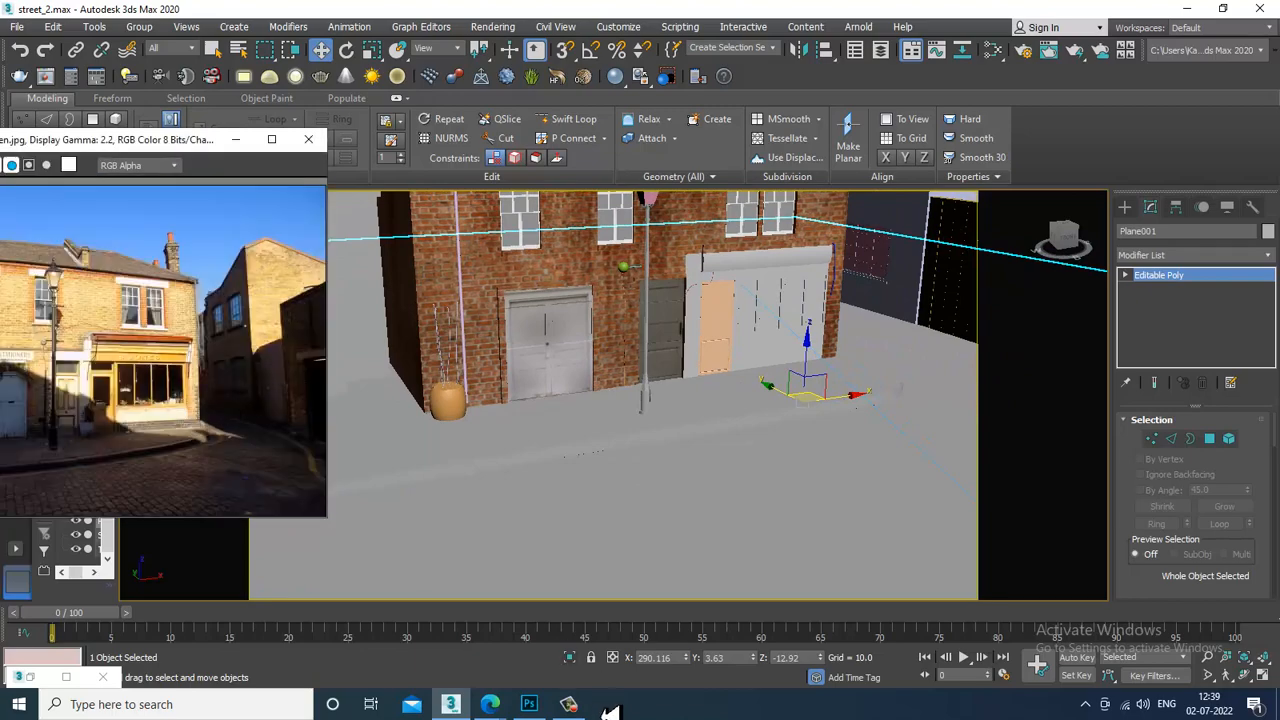
click(529, 704)
click(35, 14)
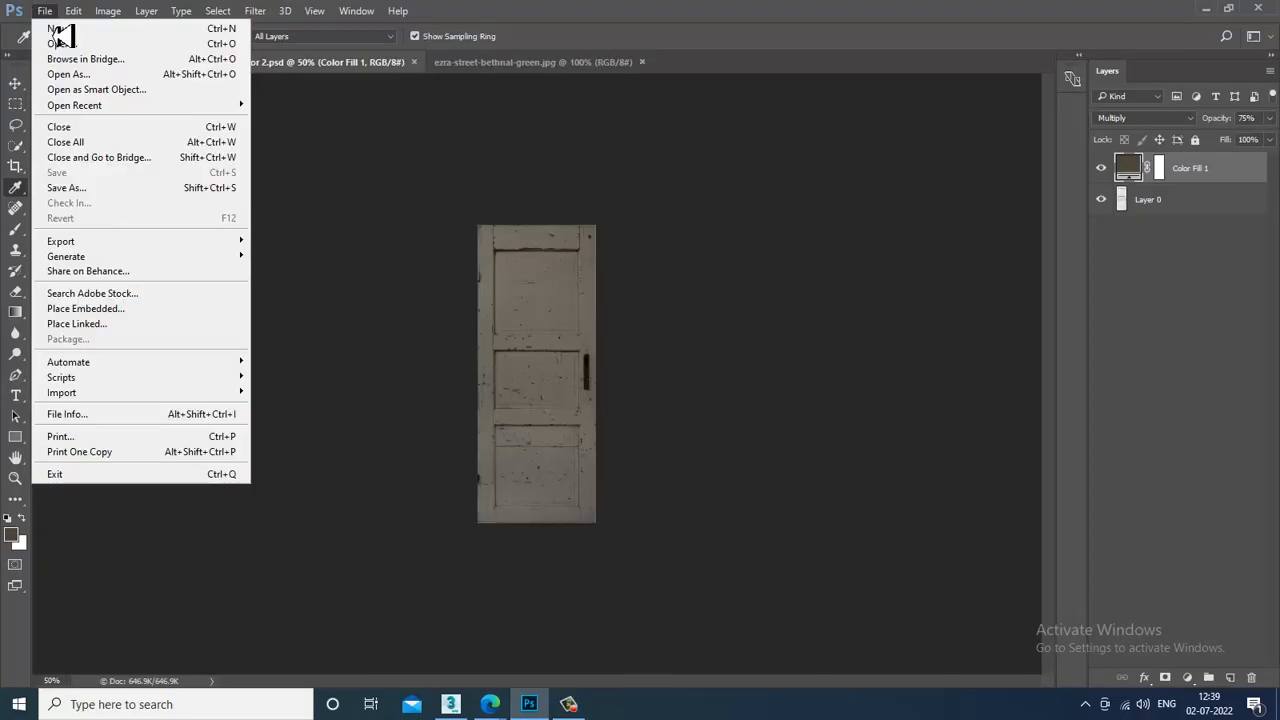
click(40, 37)
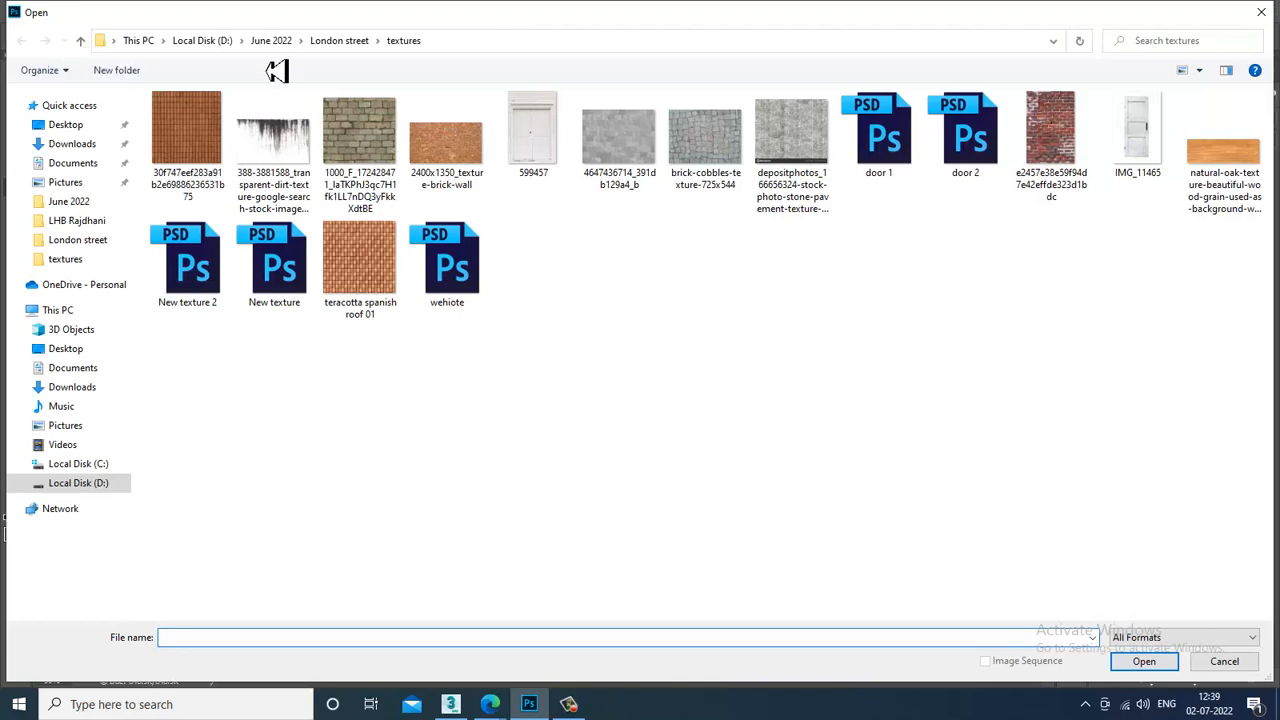
click(731, 155)
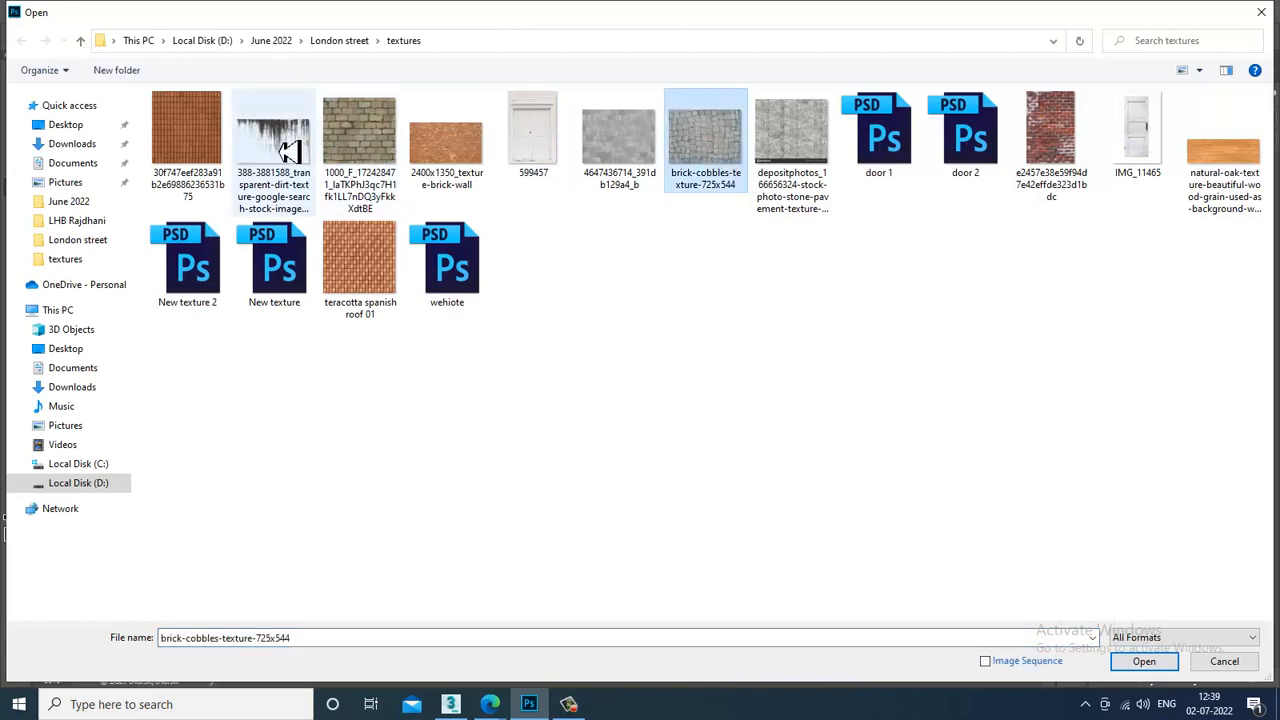
ctrl+click(360, 135)
ctrl+click(780, 135)
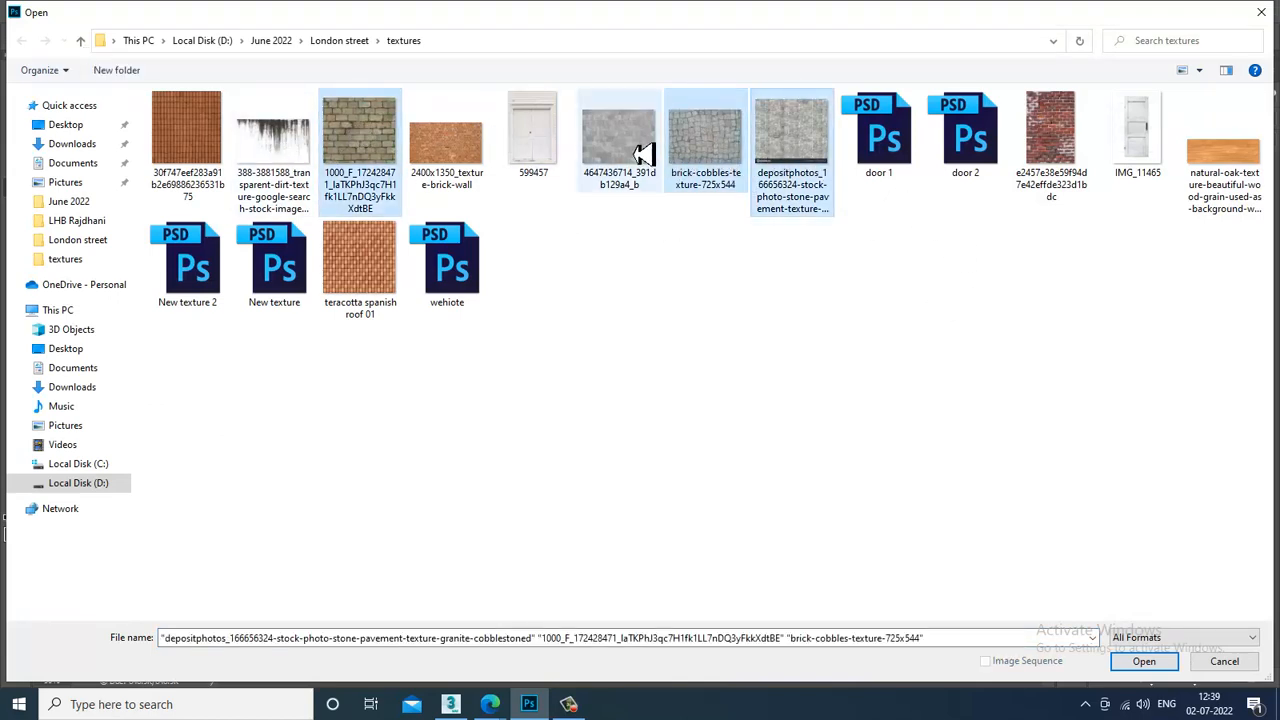
ctrl+click(645, 145)
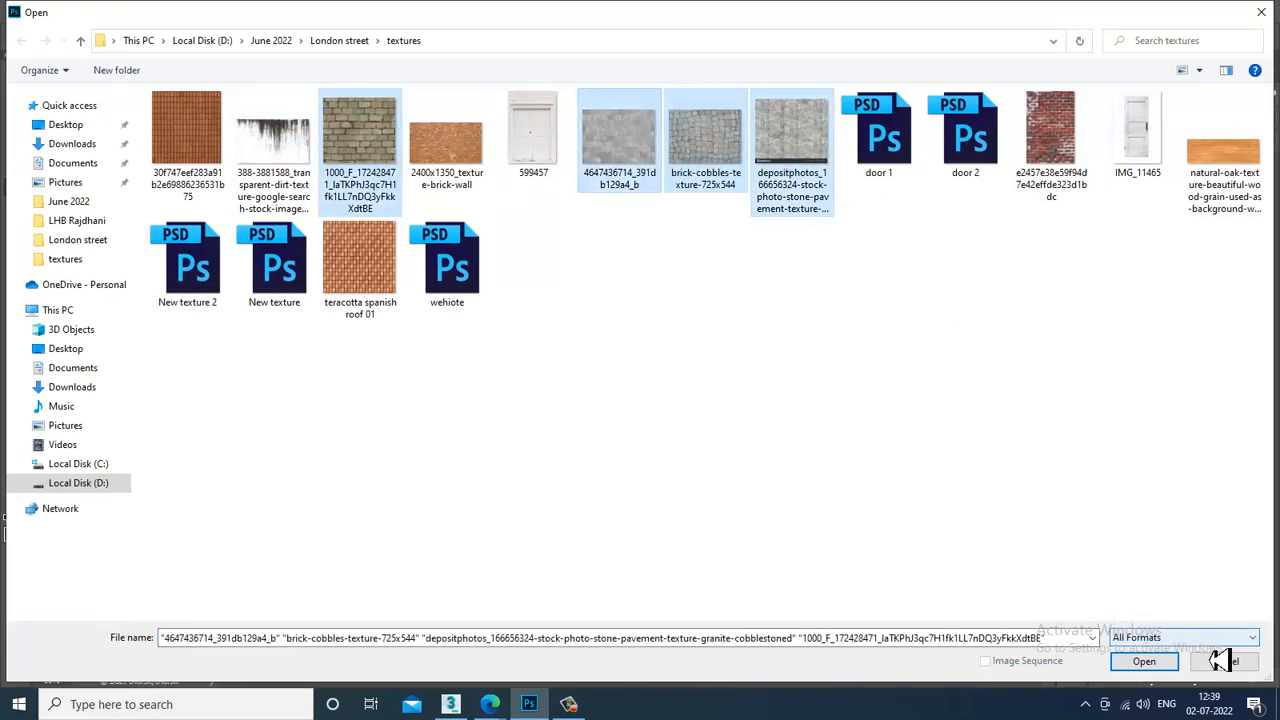
click(1146, 664)
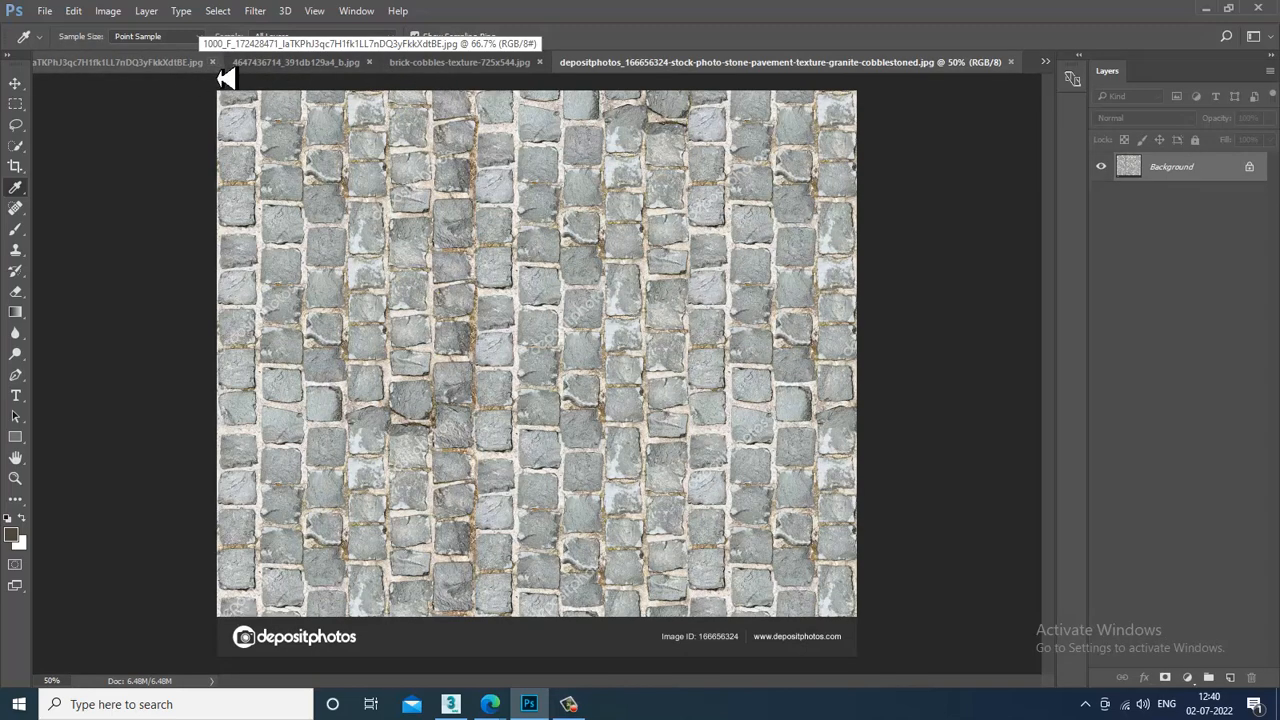
Compare the opened paving images to choose one for the street ground
click(486, 64)
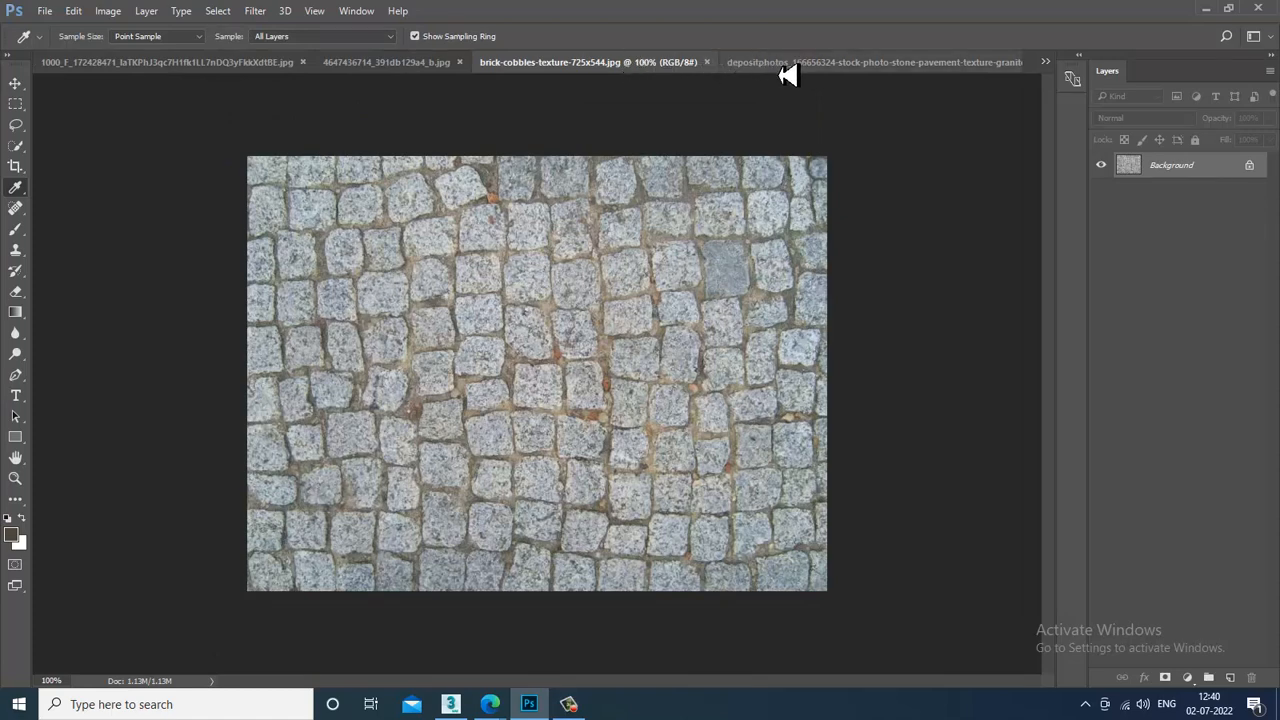
click(400, 68)
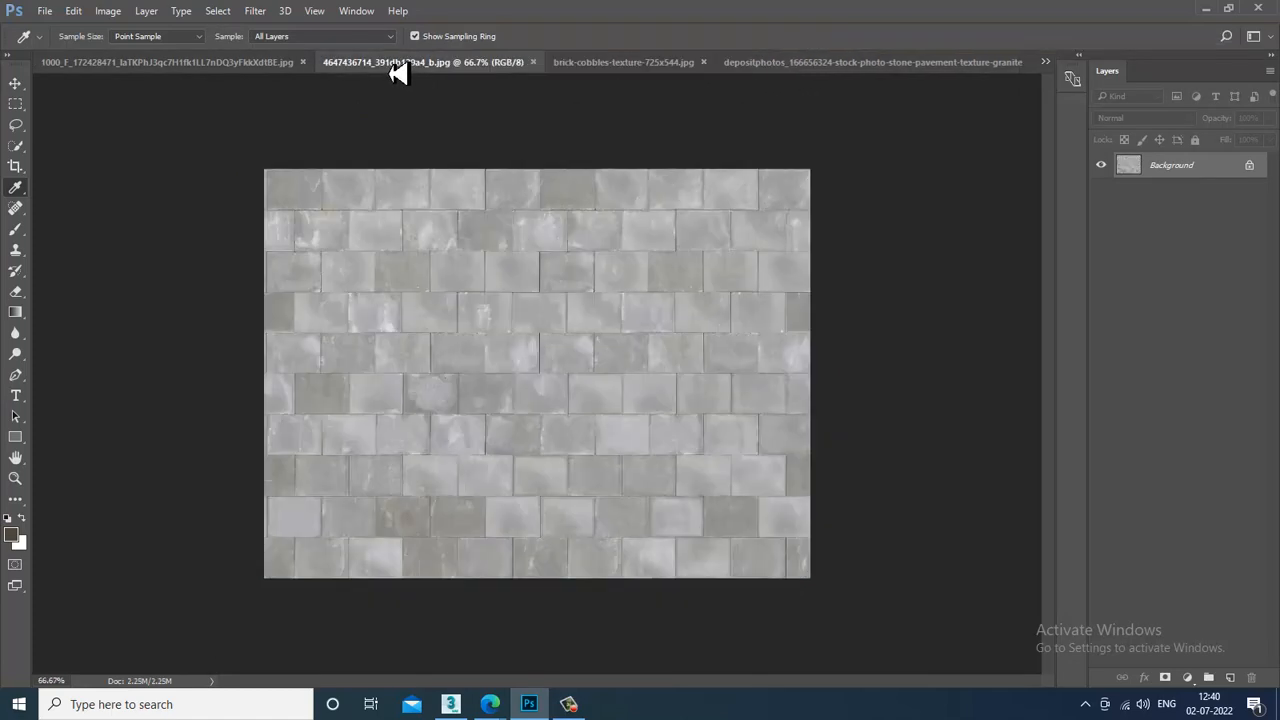
click(207, 66)
click(466, 70)
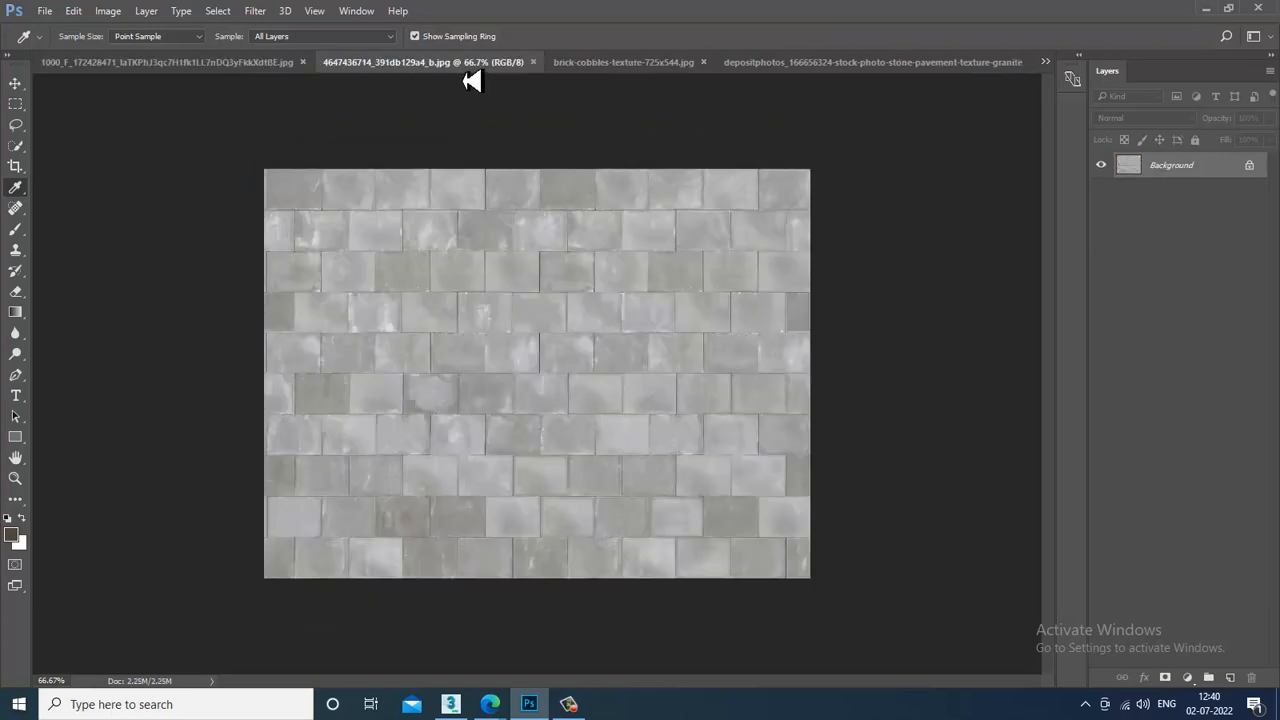
click(222, 66)
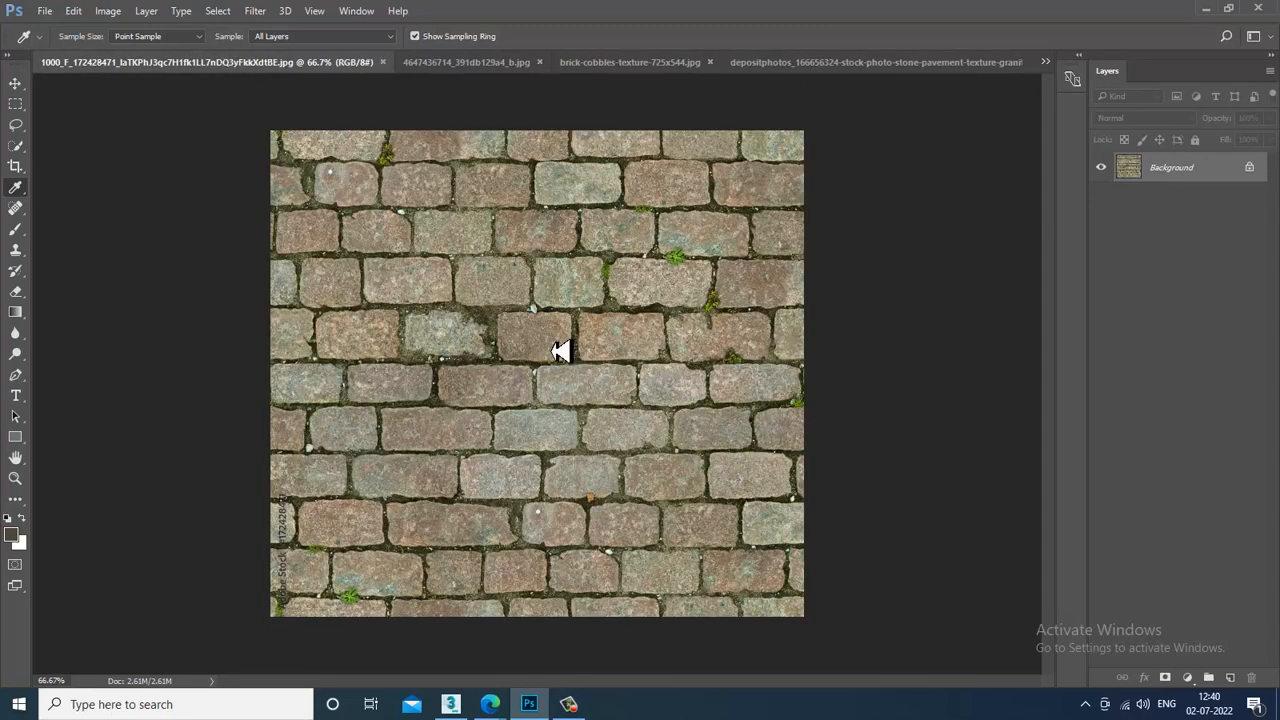
Unlock the background layer of the reddish cobblestone image and scale it about its center to about 41%
click(15, 83)
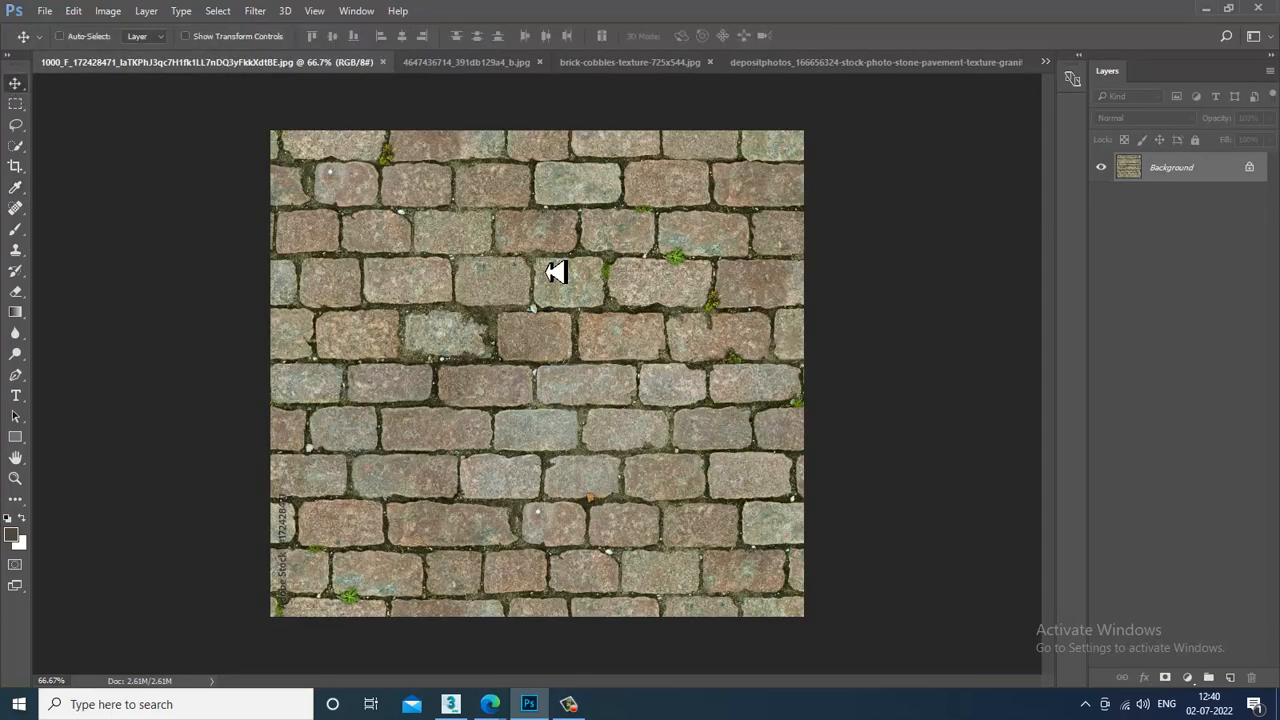
click(1249, 167)
key(ctrl+t)
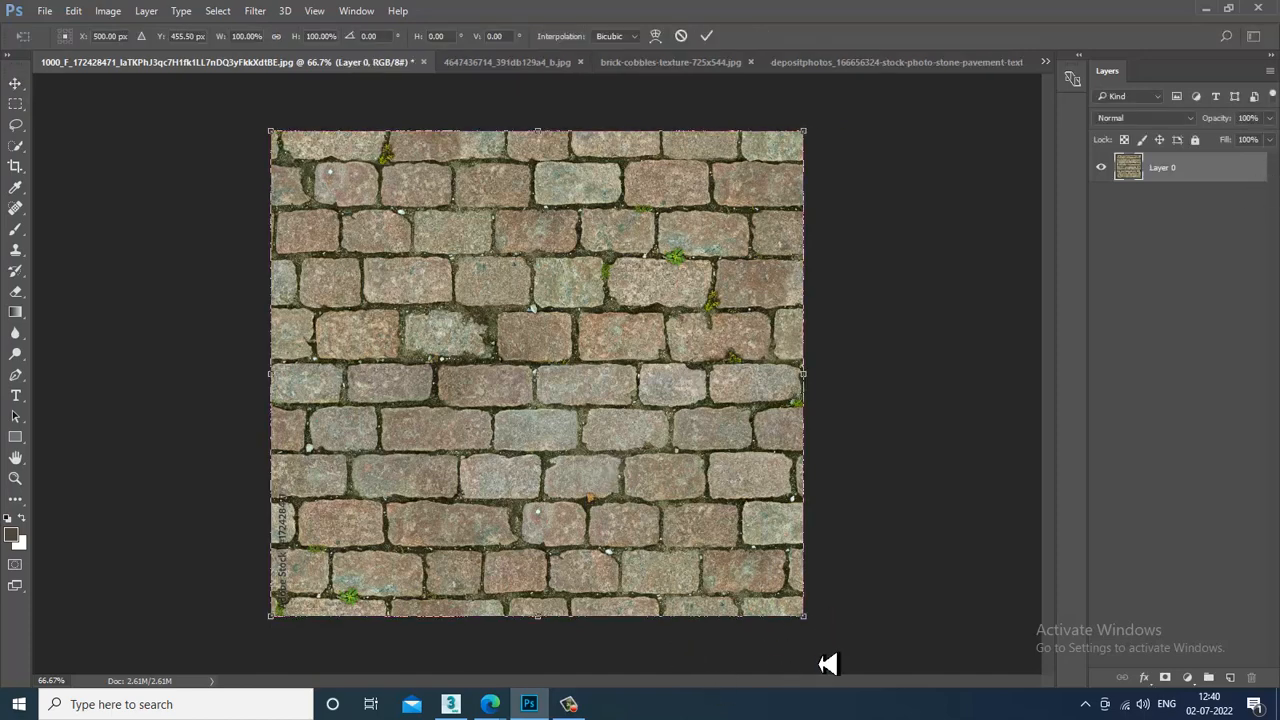
alt+drag(820, 632, 646, 514)
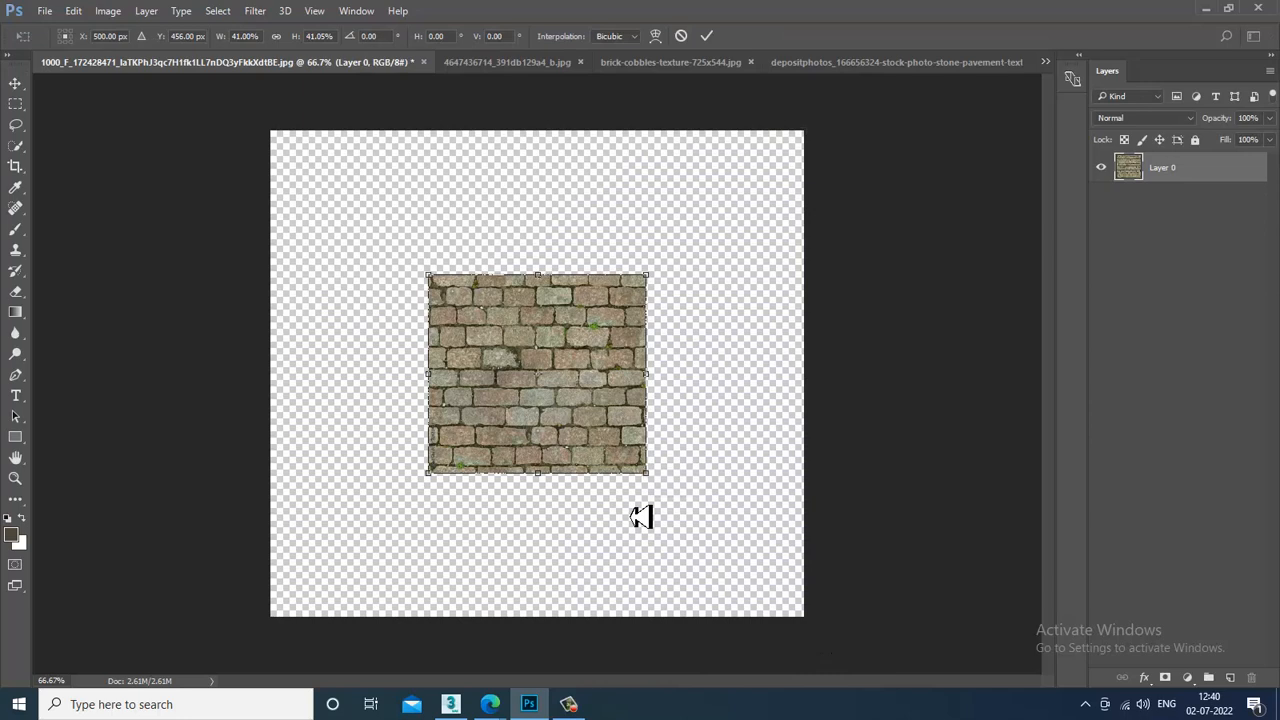
key(Return)
Try to tile two copies of the scaled cobblestones along the canvas's upper edge, and undo the copies
drag(607, 458, 796, 281)
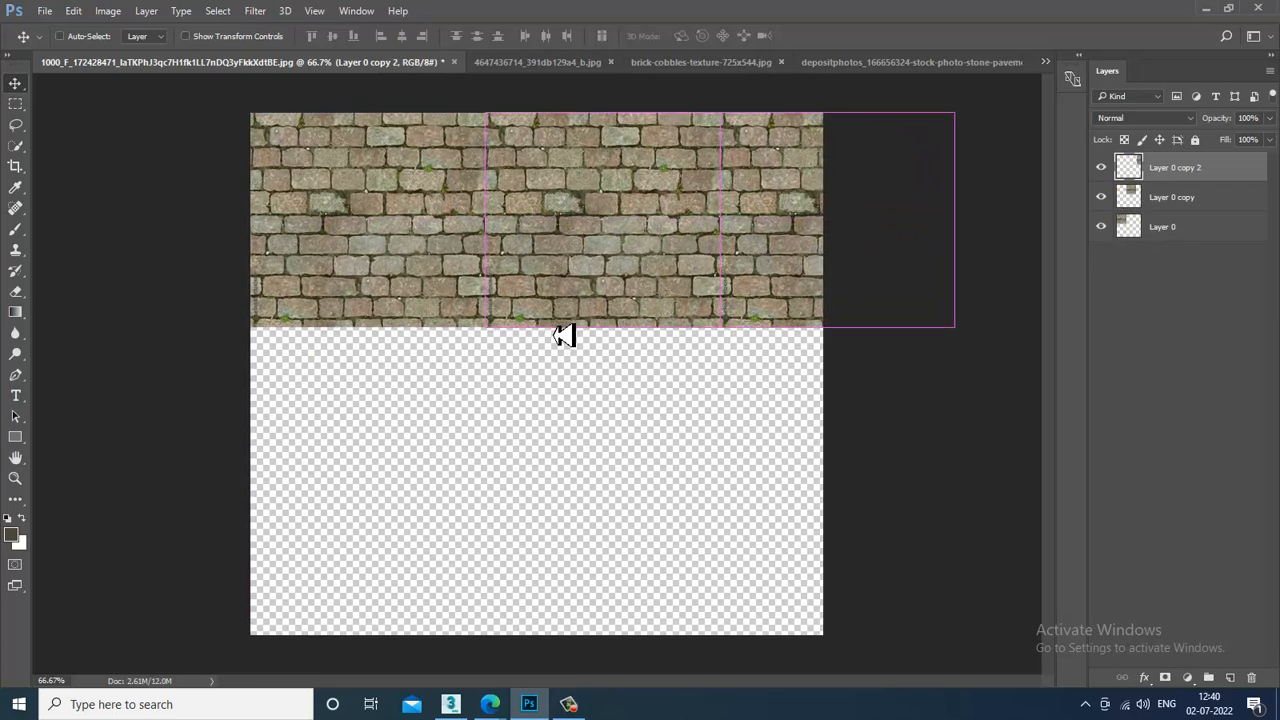
key(ctrl+plus)
key(ctrl+plus)
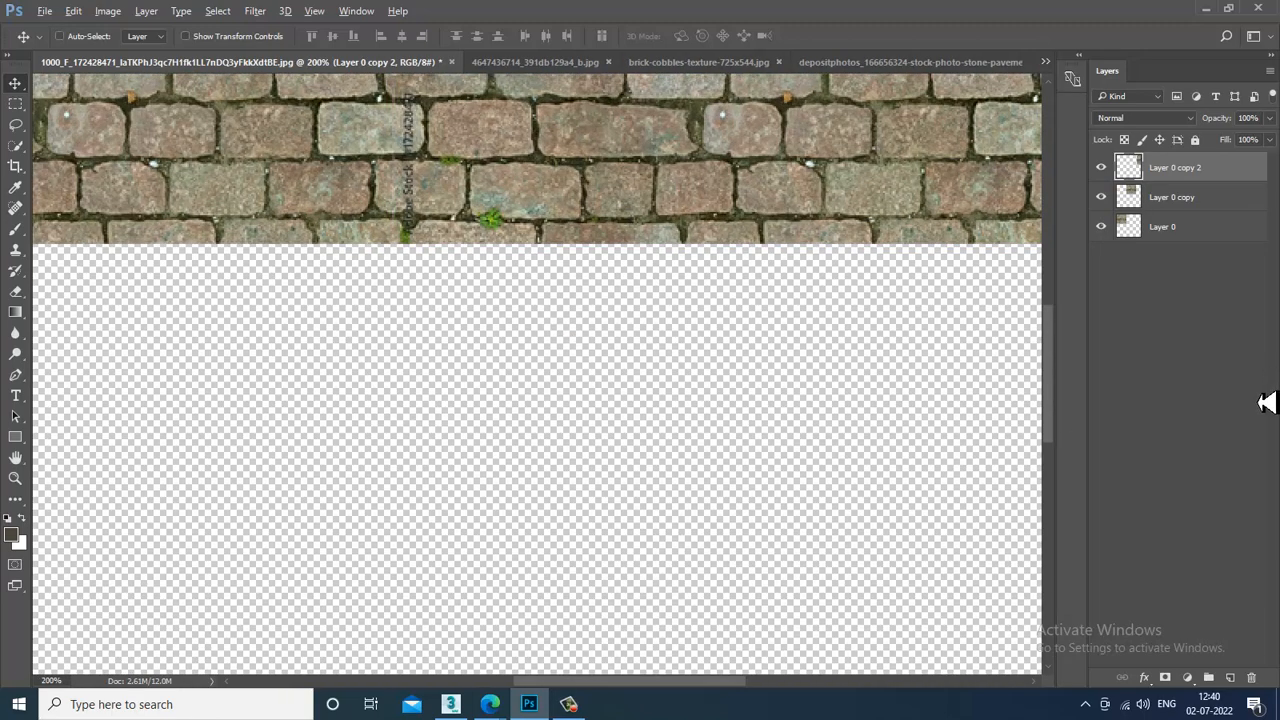
key(ctrl+z)
key(ctrl+z)
key(ctrl+z)
key(ctrl+z)
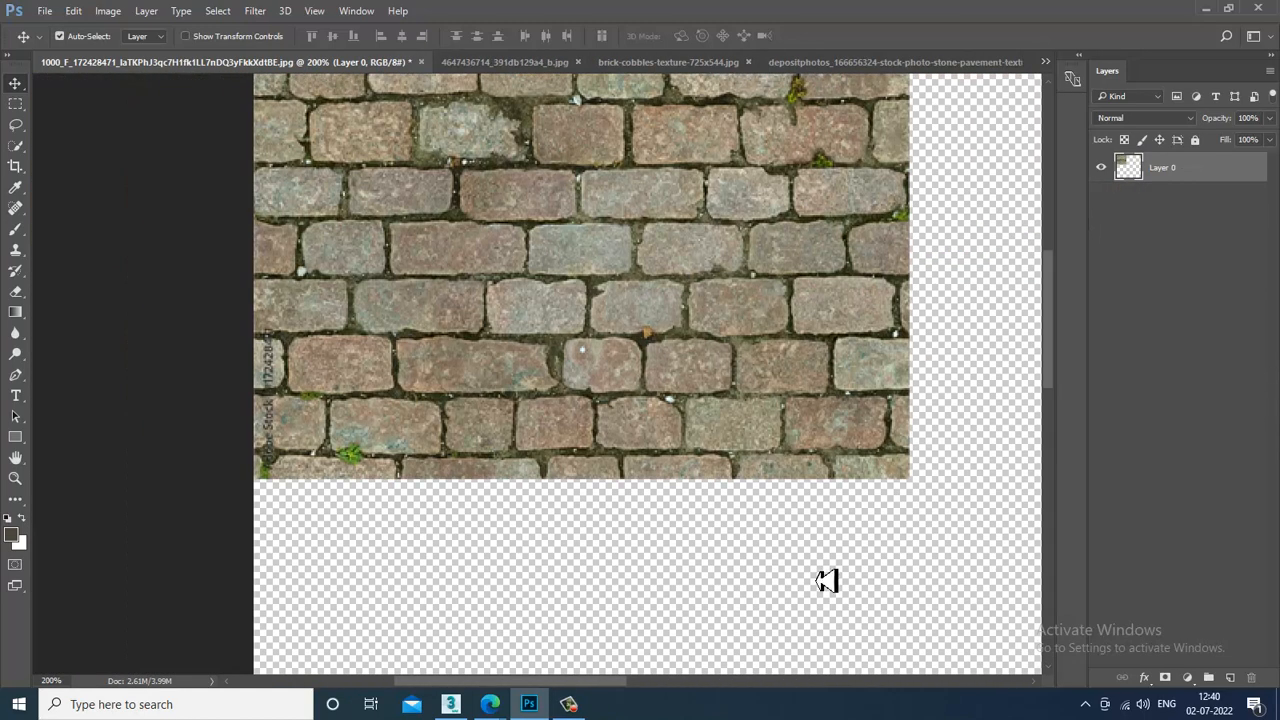
Try to remove the vertical stock watermark with a Content-Aware fill of a rectangular selection, and undo the fill
click(15, 103)
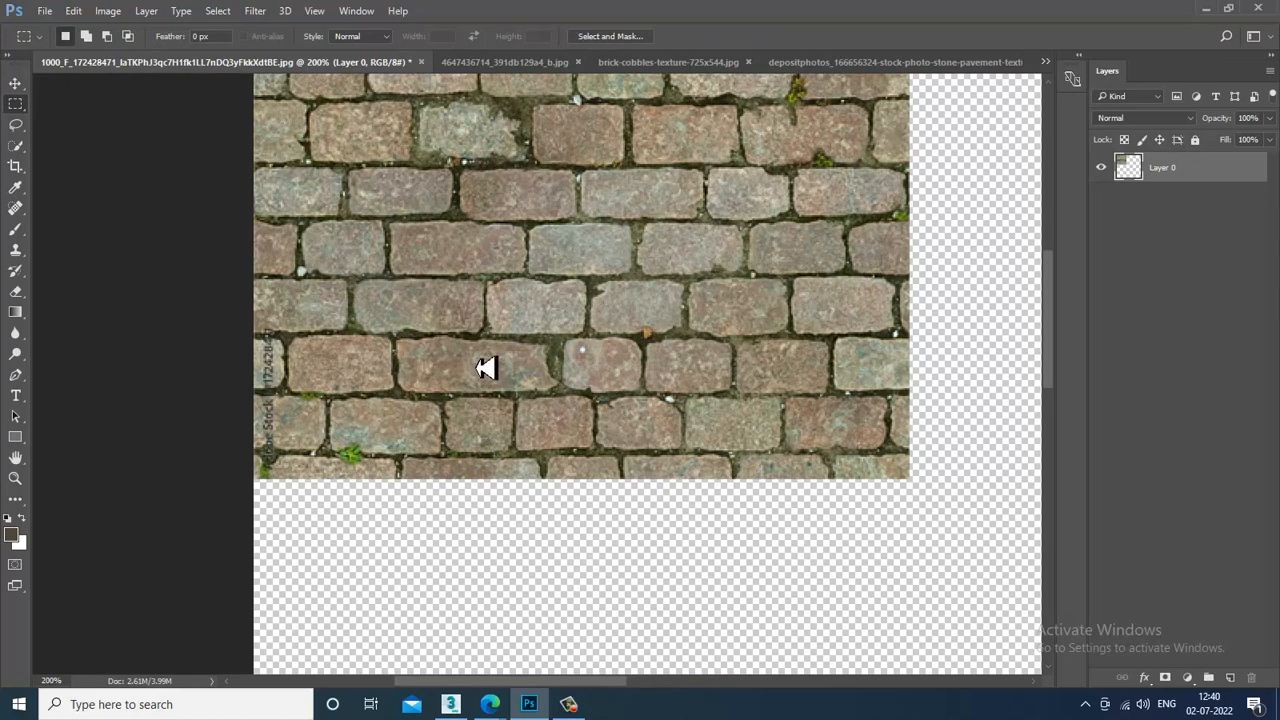
key(ctrl+minus)
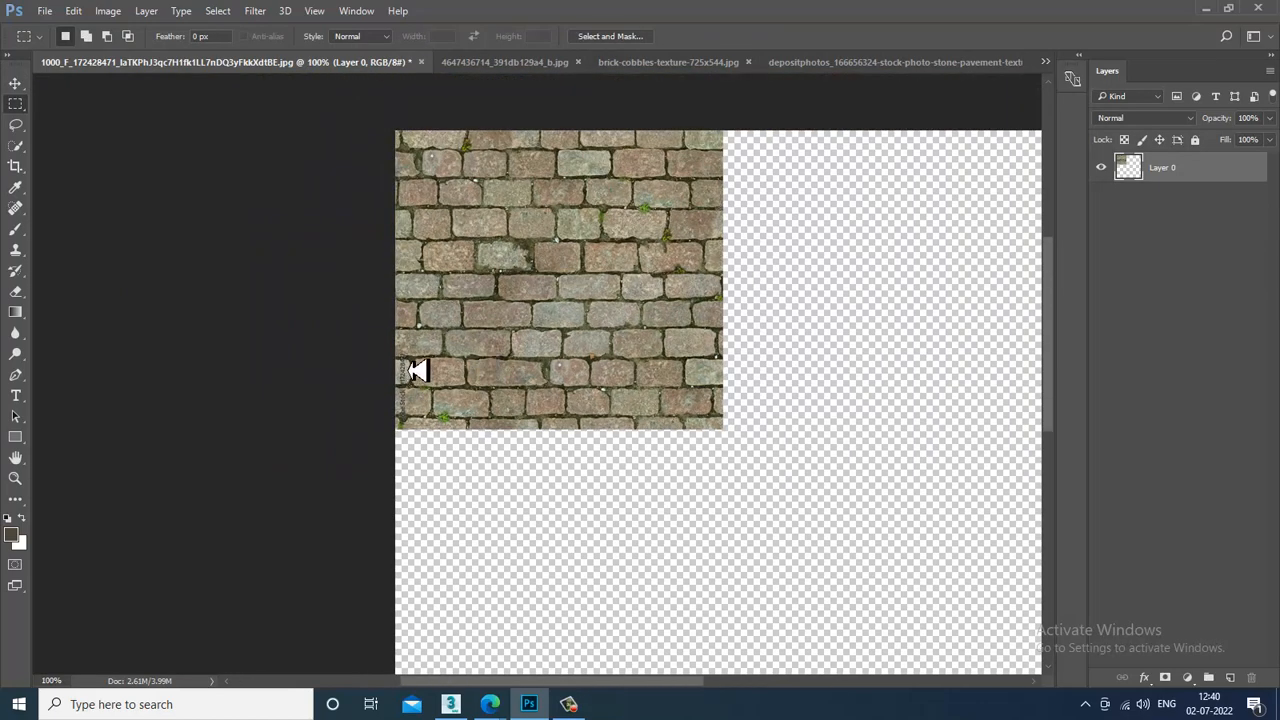
drag(402, 352, 410, 424)
right_click(406, 370)
click(483, 255)
click(752, 205)
key(ctrl+d)
key(ctrl+plus)
key(ctrl+plus)
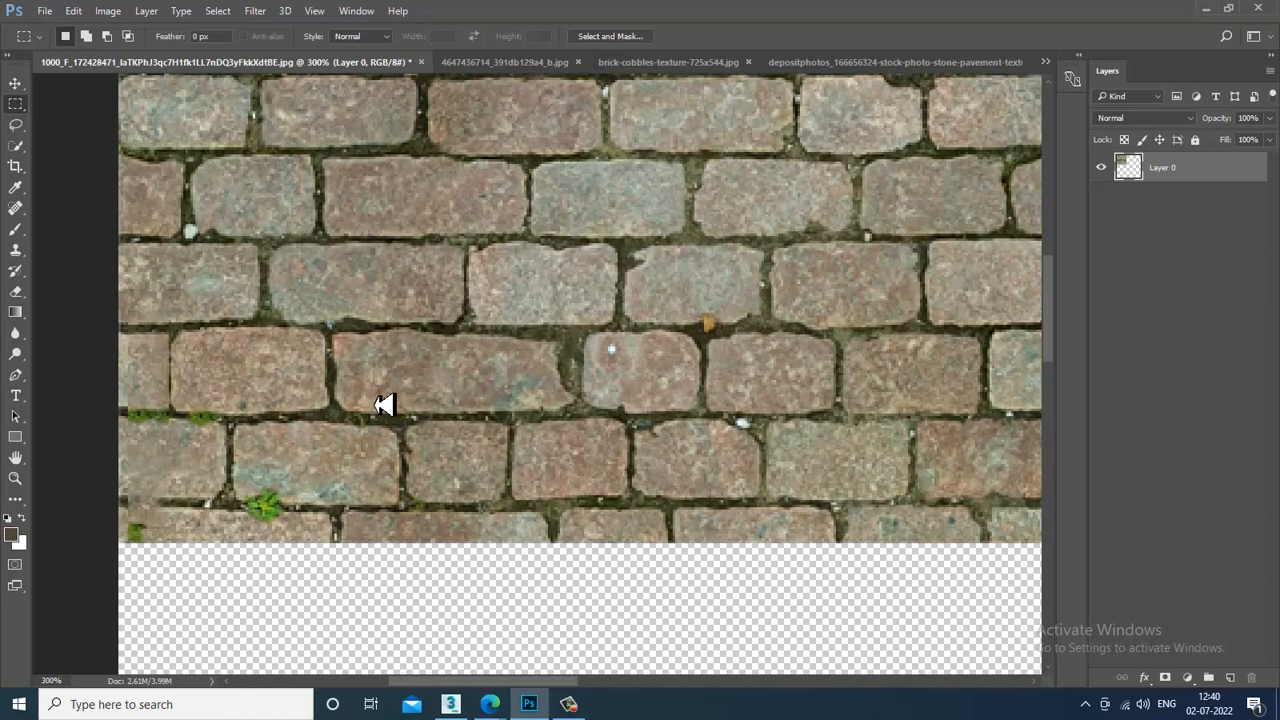
key(ctrl+z)
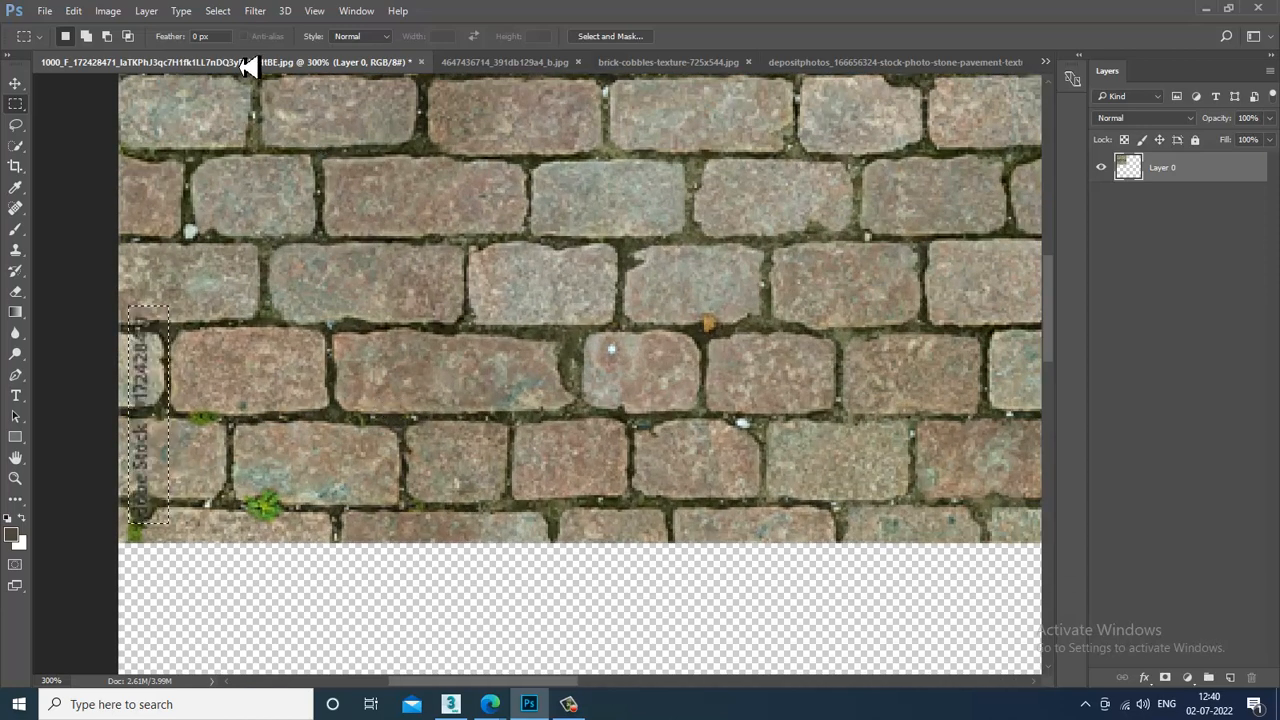
Try Content-Aware filling the watermark again using a rectangular selection with a 3 px feather, and undo the fill
drag(231, 40, 150, 45)
text(3)
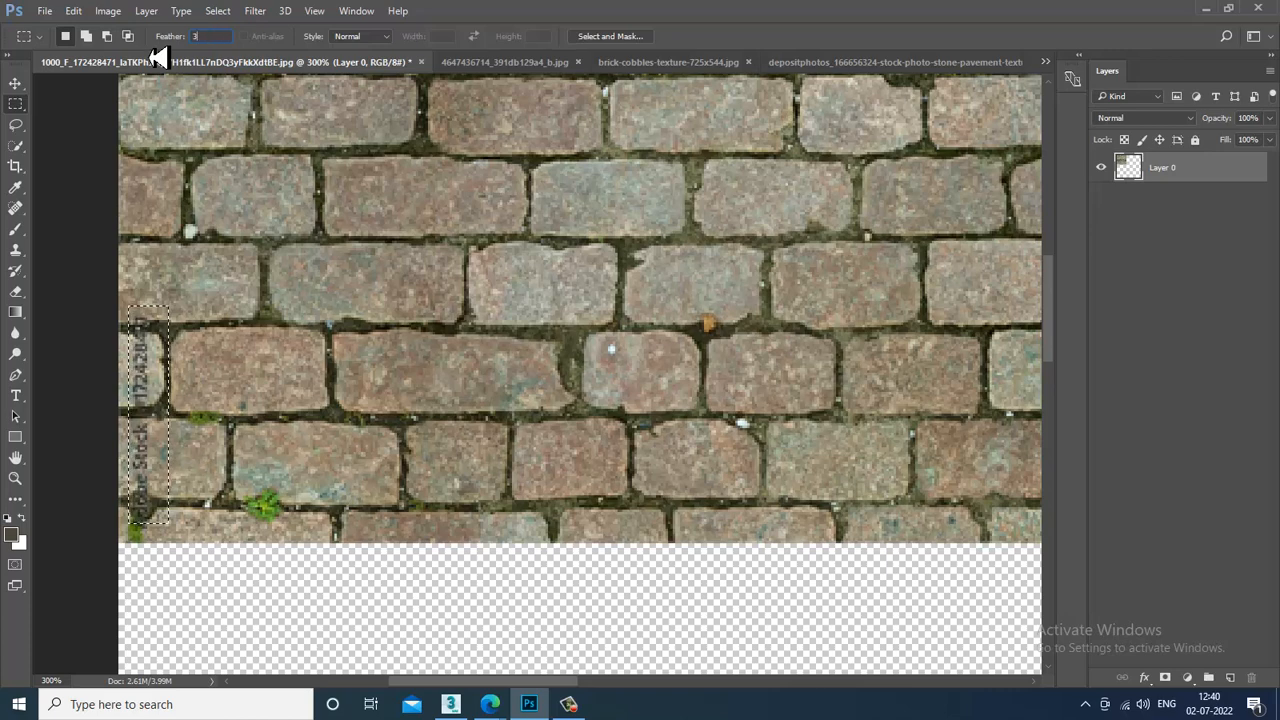
key(Return)
key(ctrl+d)
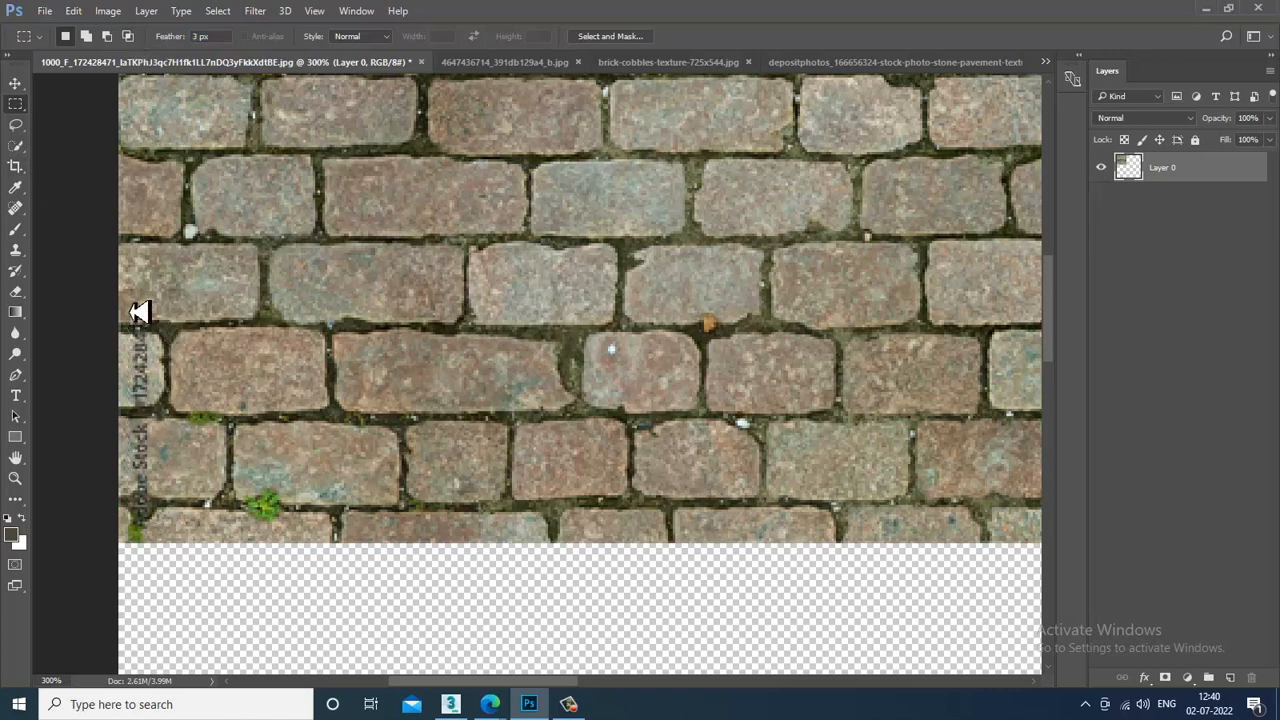
drag(125, 305, 170, 528)
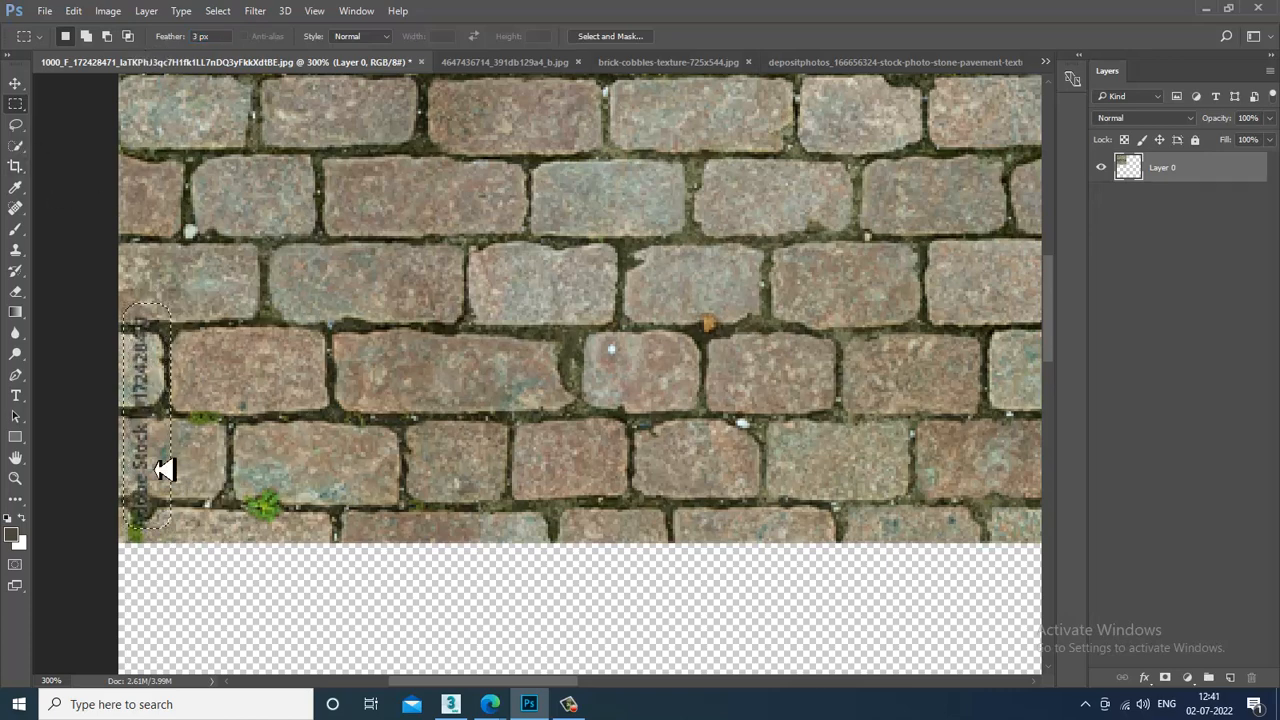
right_click(163, 459)
click(220, 336)
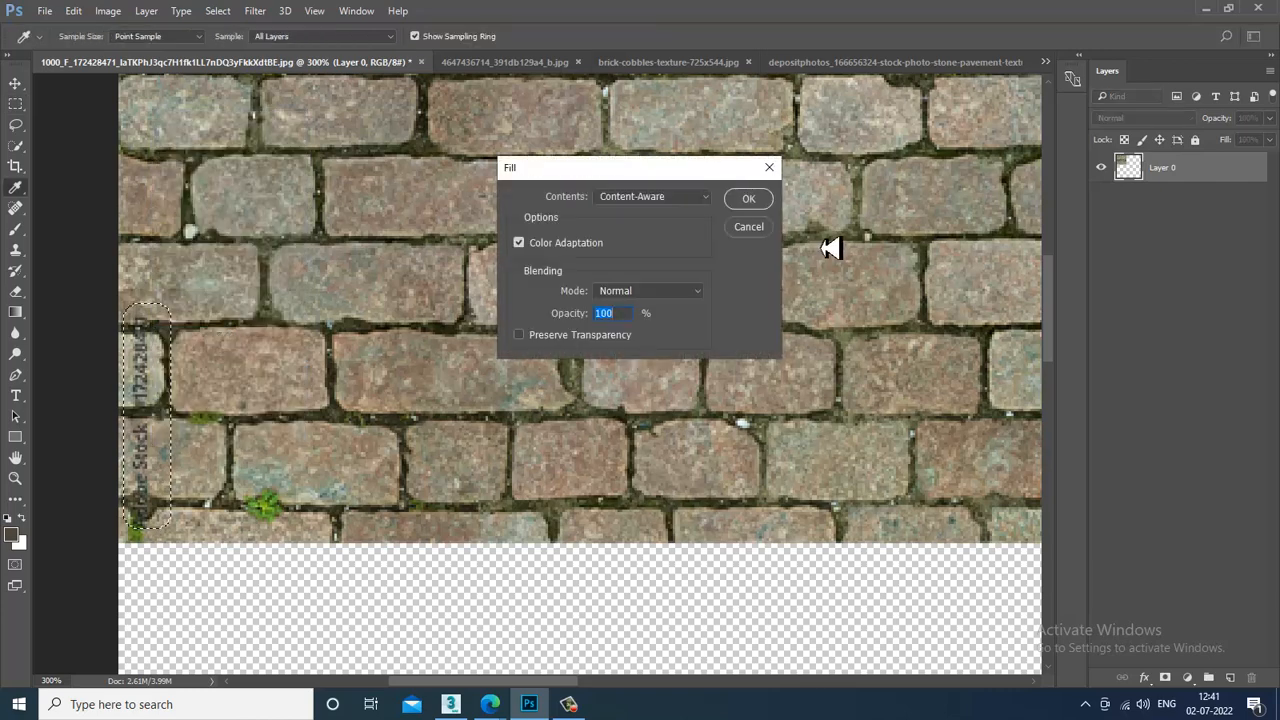
click(760, 206)
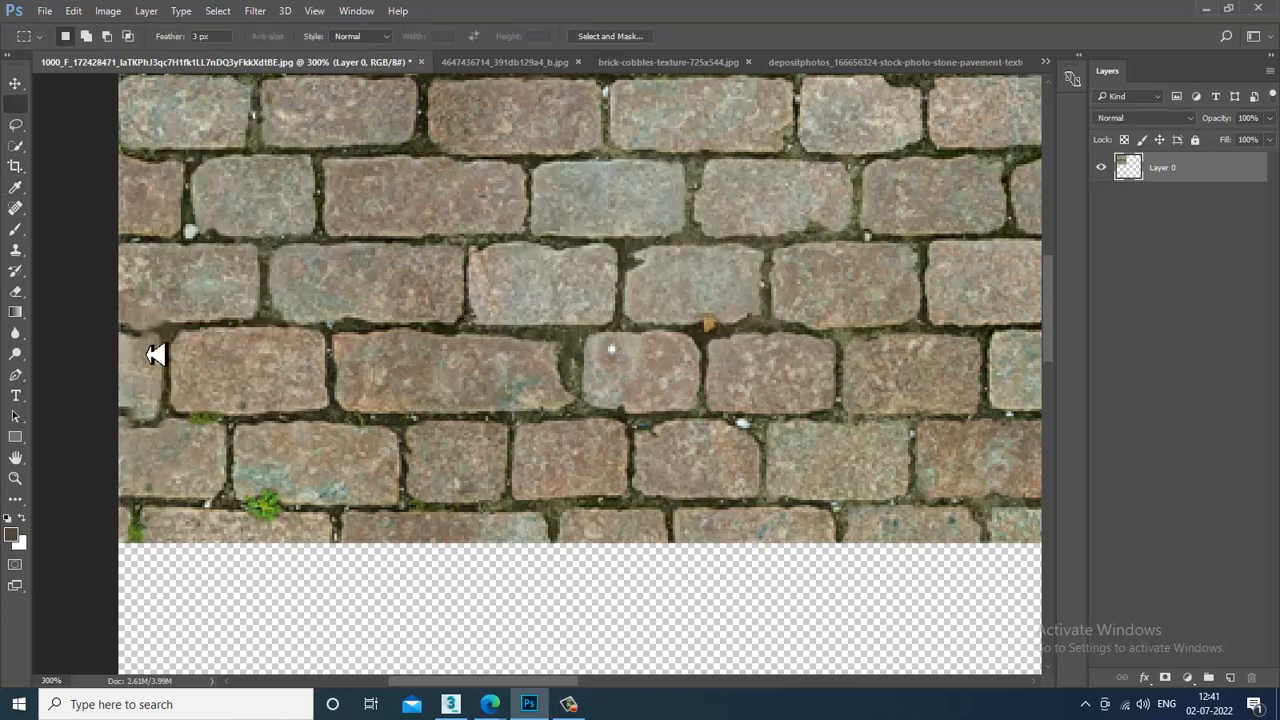
key(ctrl+z)
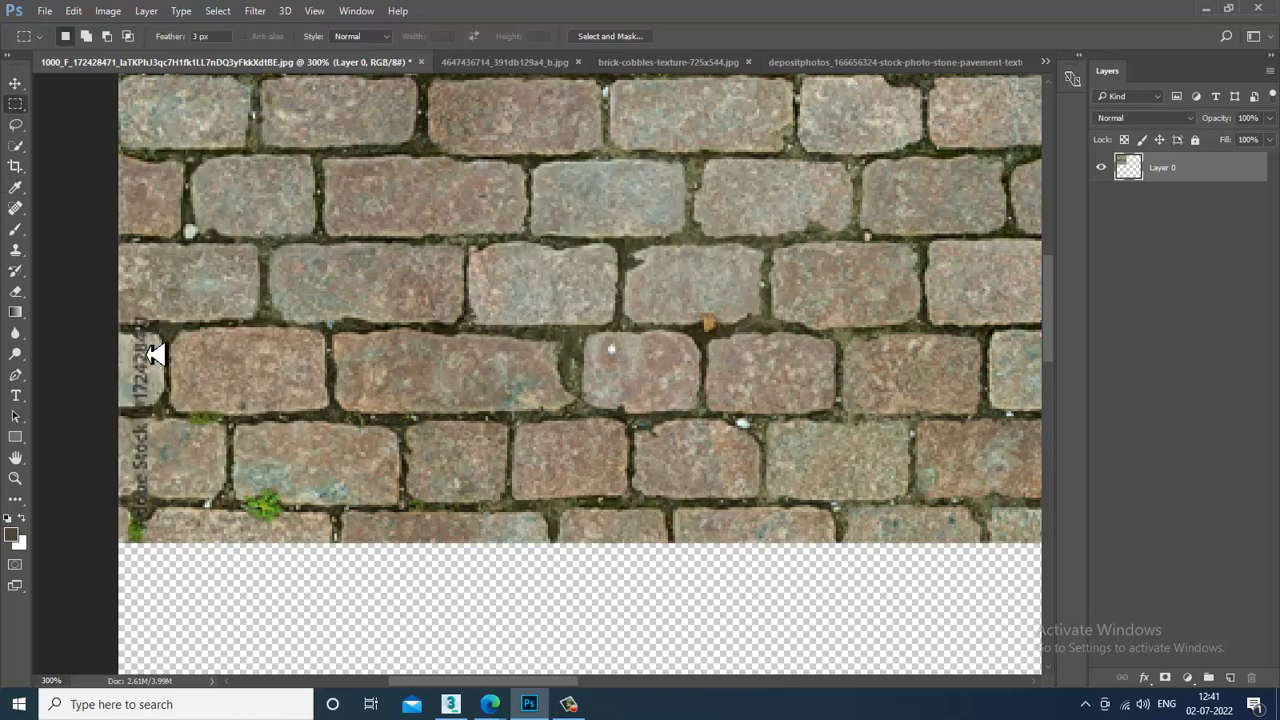
Crop a narrow strip off the canvas's left edge to cut away the vertical watermark
key(ctrl+minus)
key(ctrl+minus)
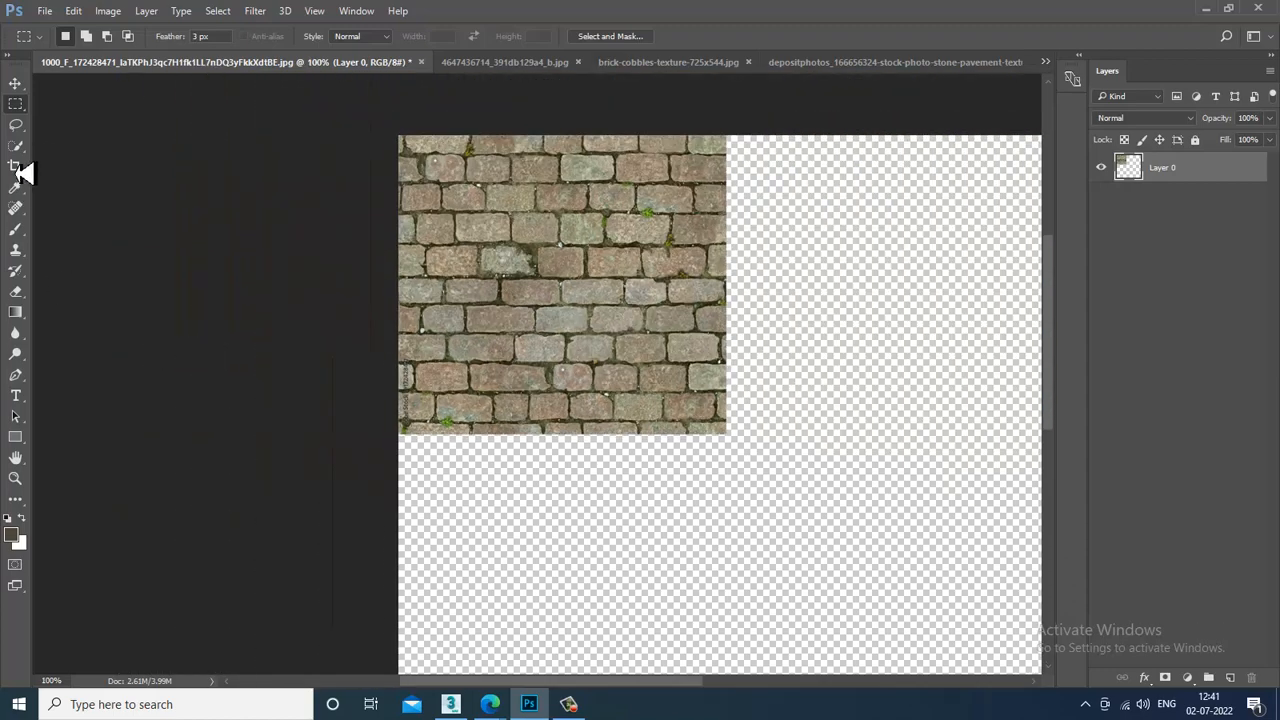
click(16, 167)
drag(406, 290, 411, 289)
key(Return)
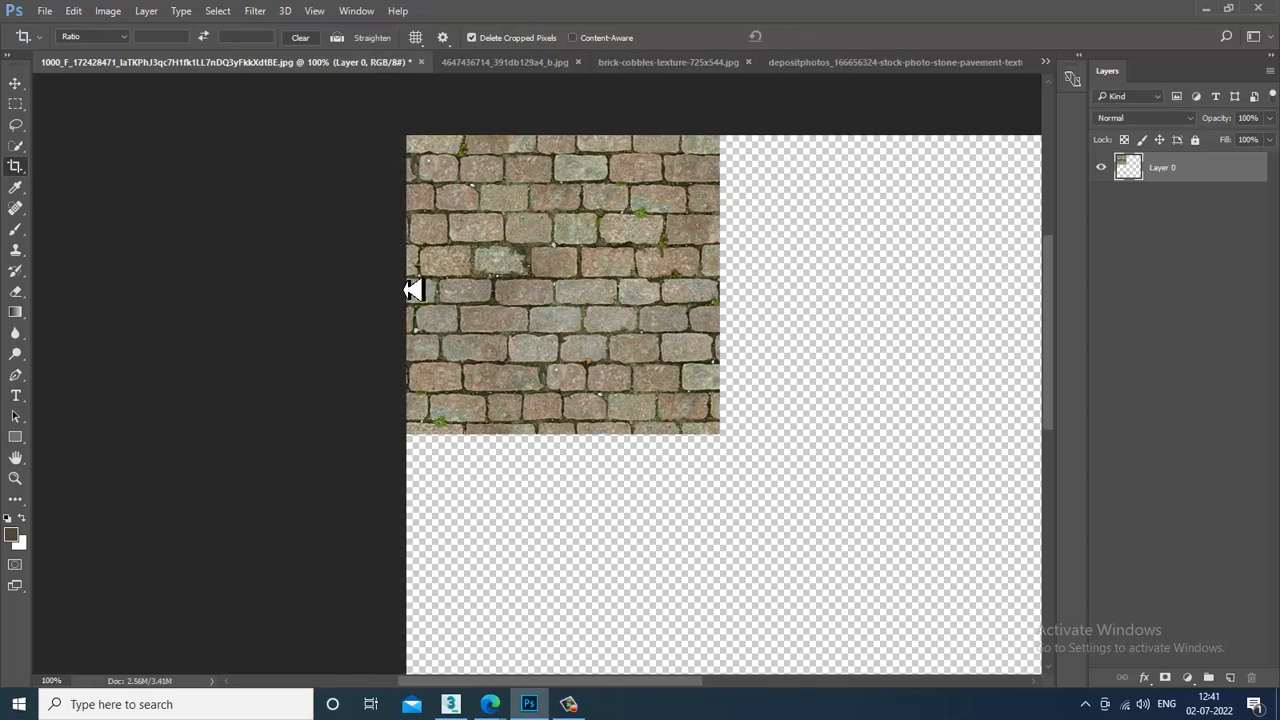
Tile two copies of the cobblestone layer side by side along the canvas's upper edge to fill its width
click(16, 83)
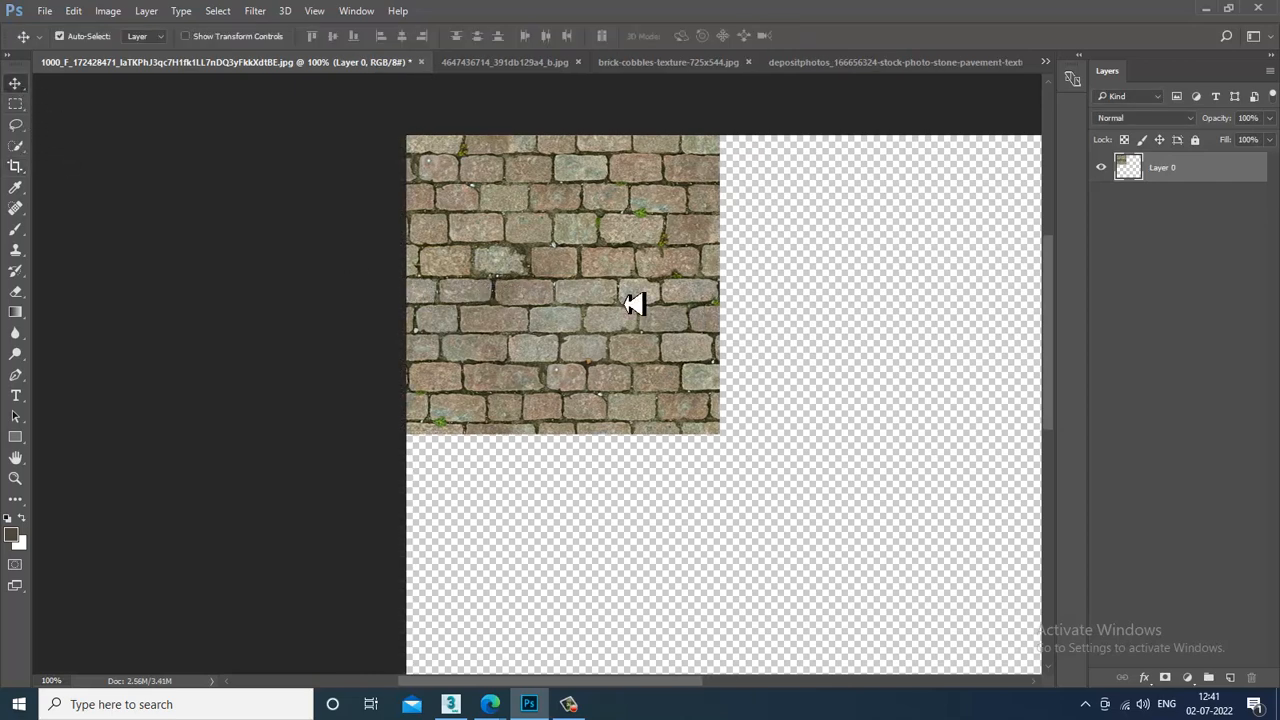
alt+drag(608, 299, 922, 298)
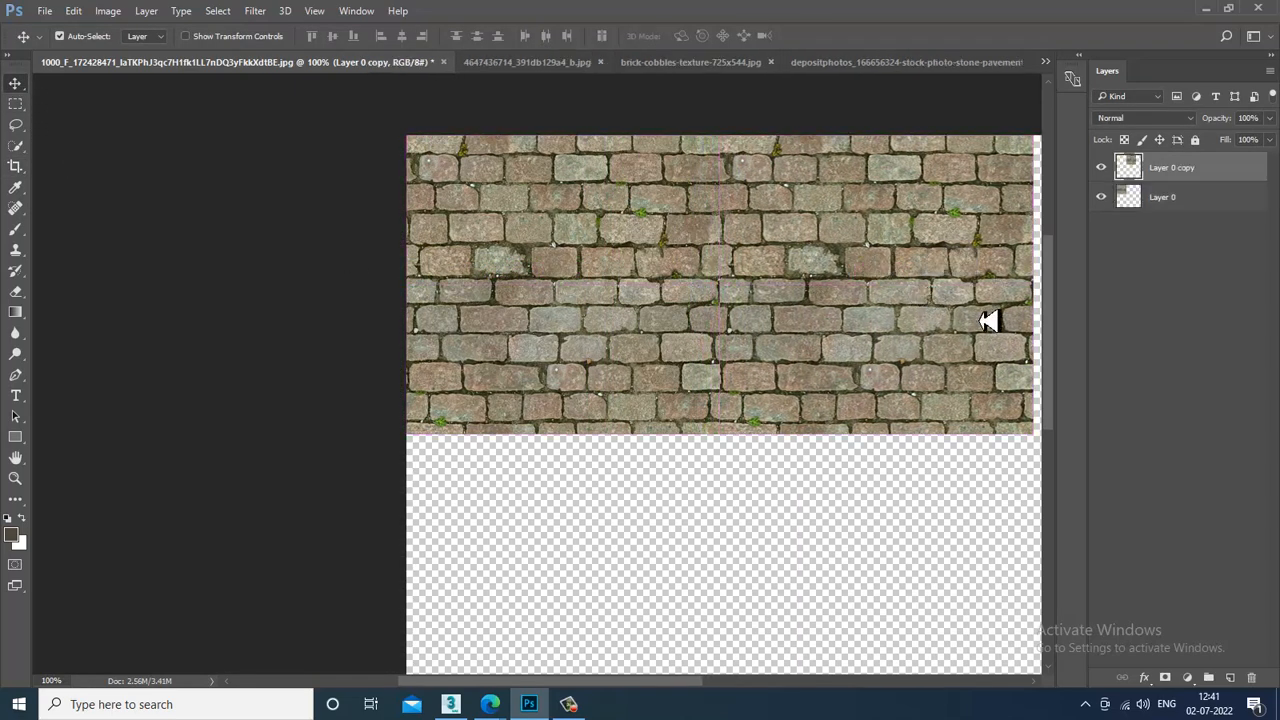
drag(988, 322, 791, 323)
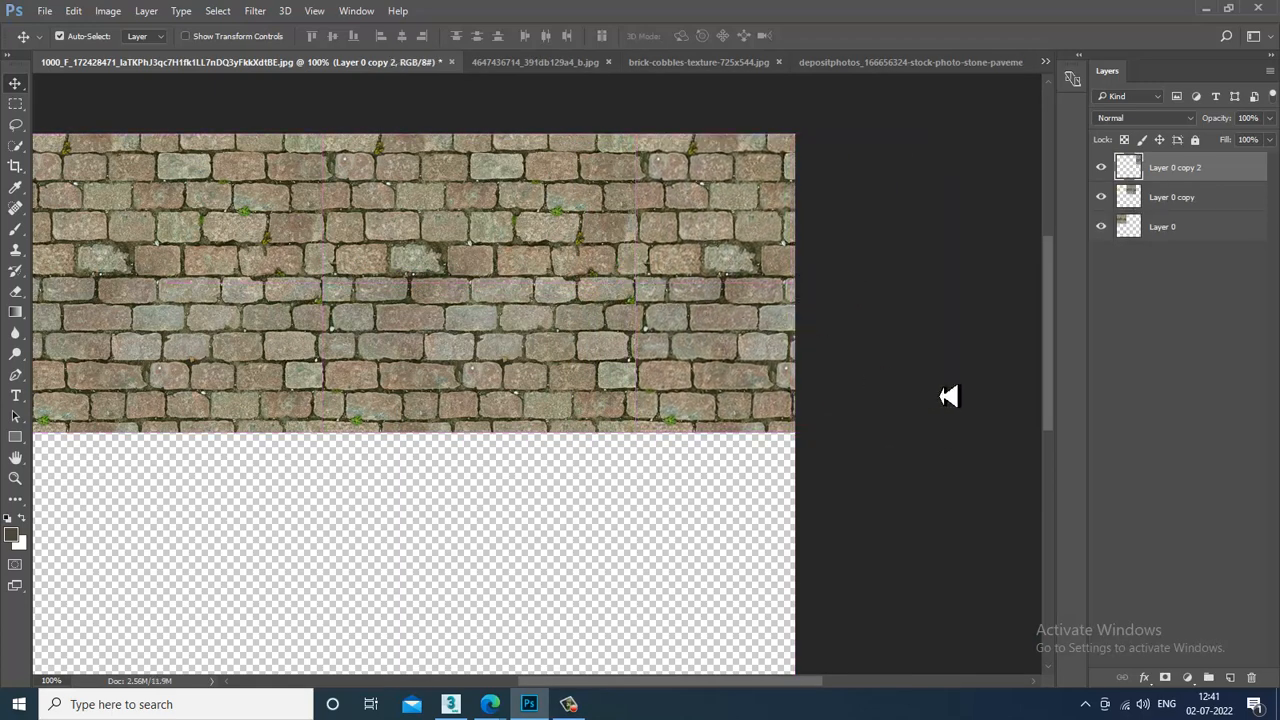
key(ctrl+minus)
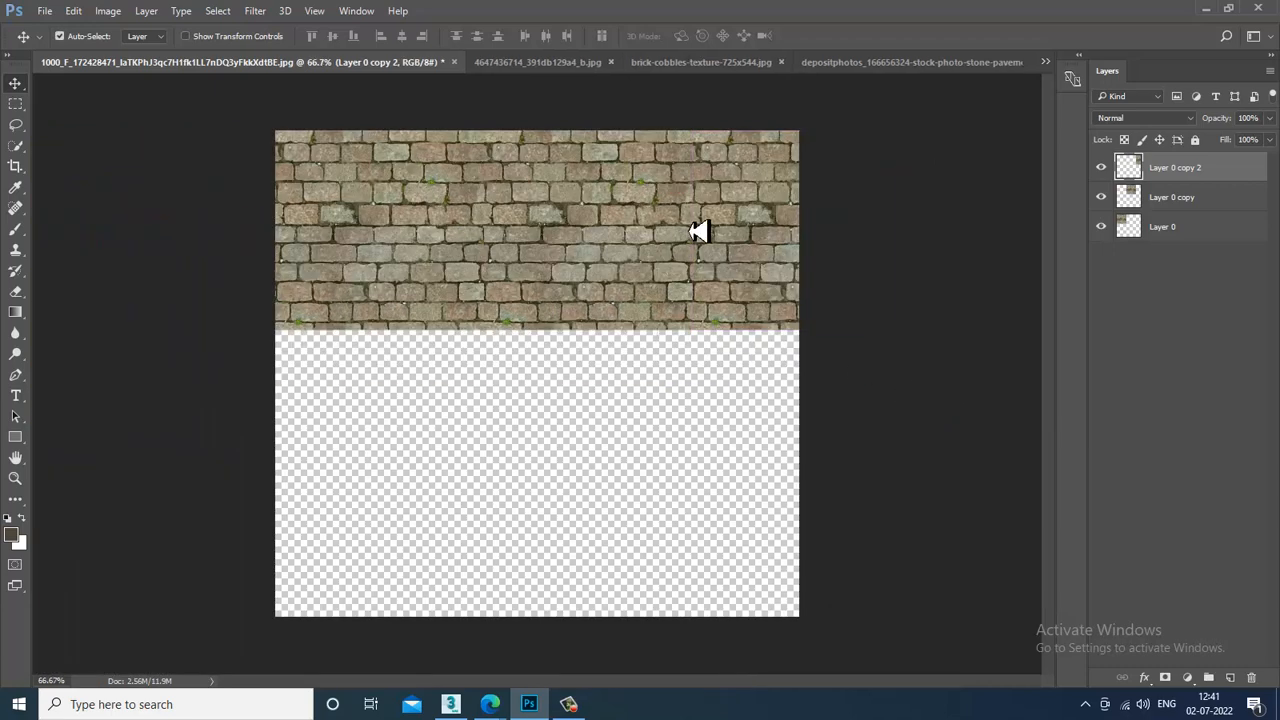
Try to duplicate the selected cobblestone tiles below the first row, and undo the copy
shift+click(587, 240)
shift+click(585, 241)
shift+click(414, 260)
alt+drag(595, 235, 606, 449)
key(ctrl+z)
Select all three cobblestone layers and duplicate the row downward twice so the tiles fill the whole canvas
shift+click(1176, 228)
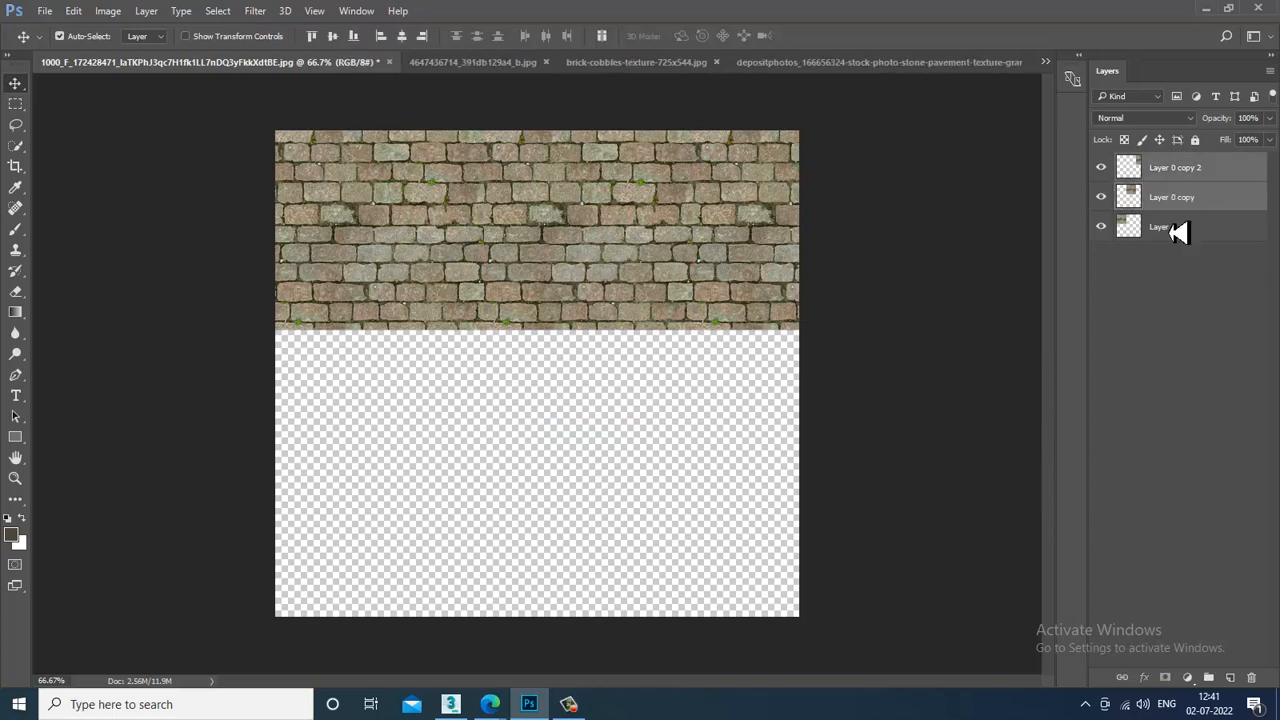
click(1180, 169)
shift+click(1172, 236)
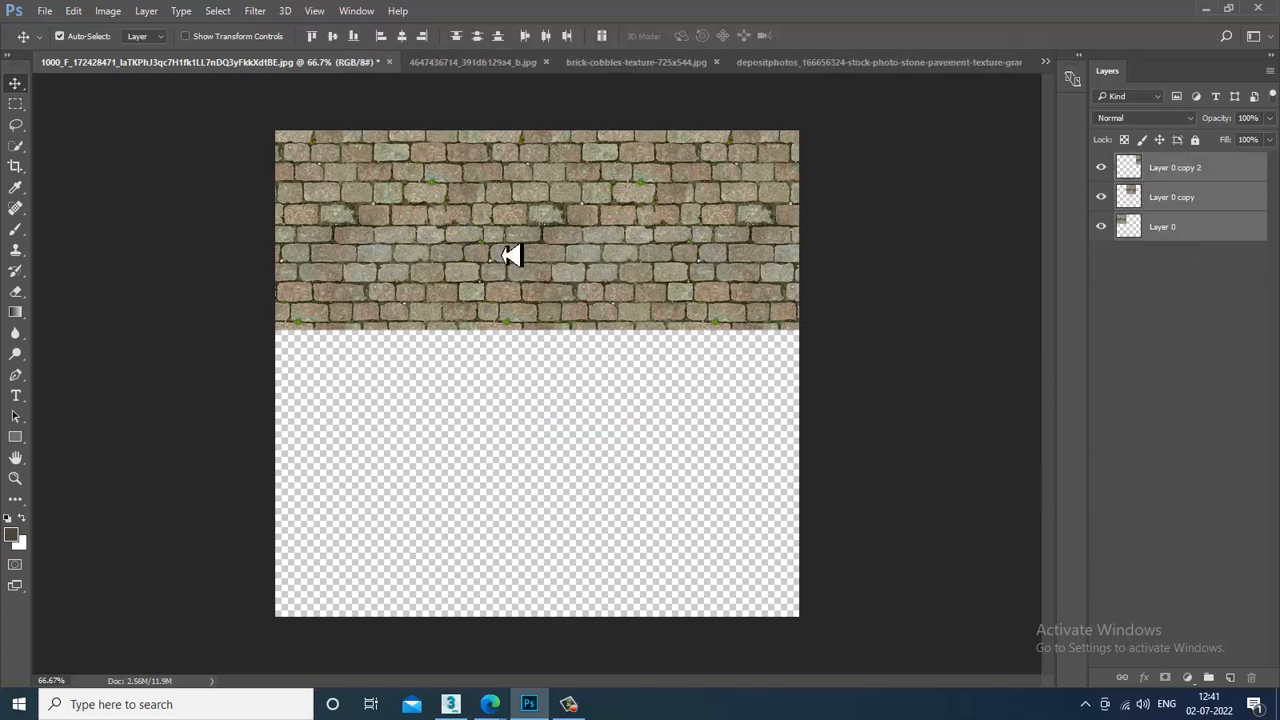
alt+drag(474, 242, 547, 596)
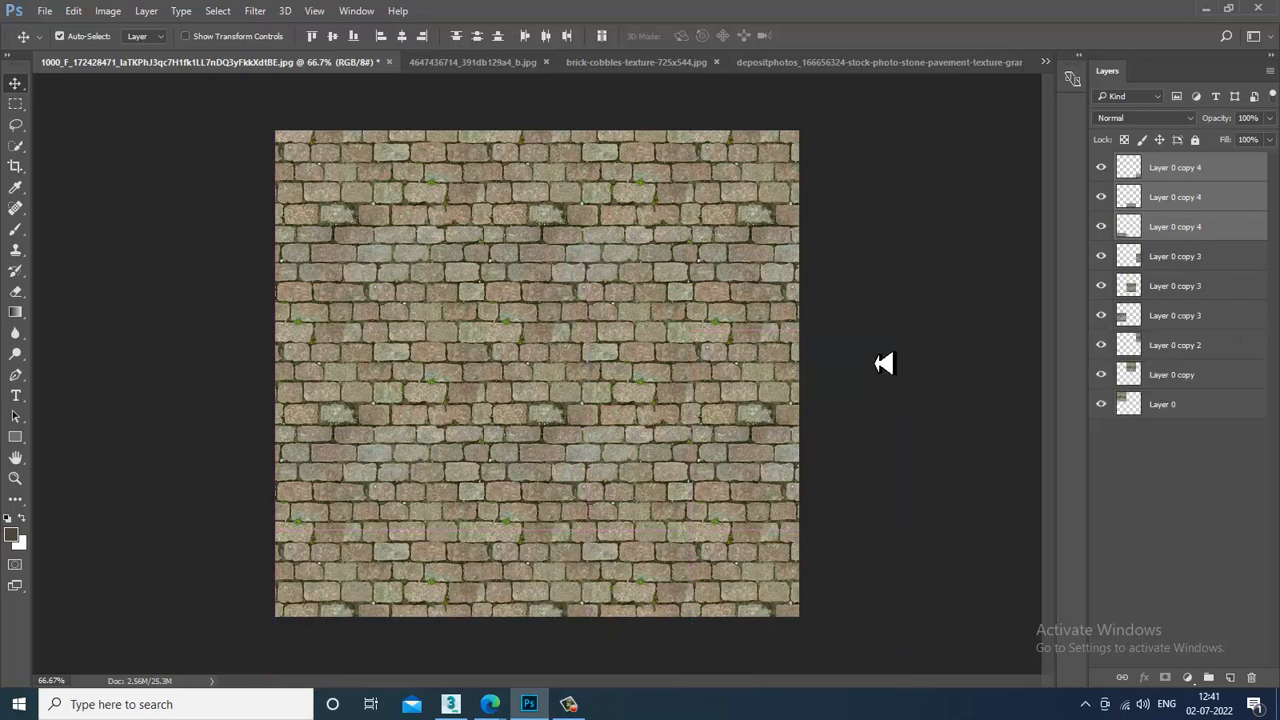
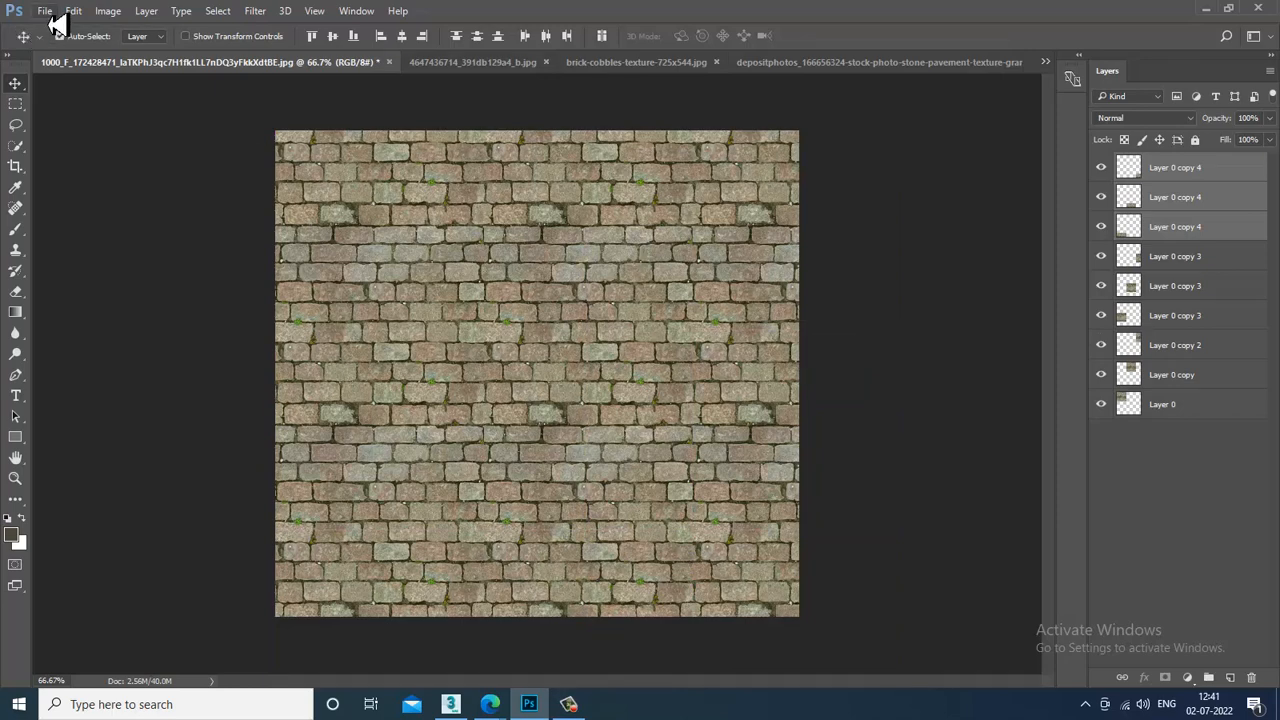
Merge all nine cobblestone tile layers into a single layer
click(15, 104)
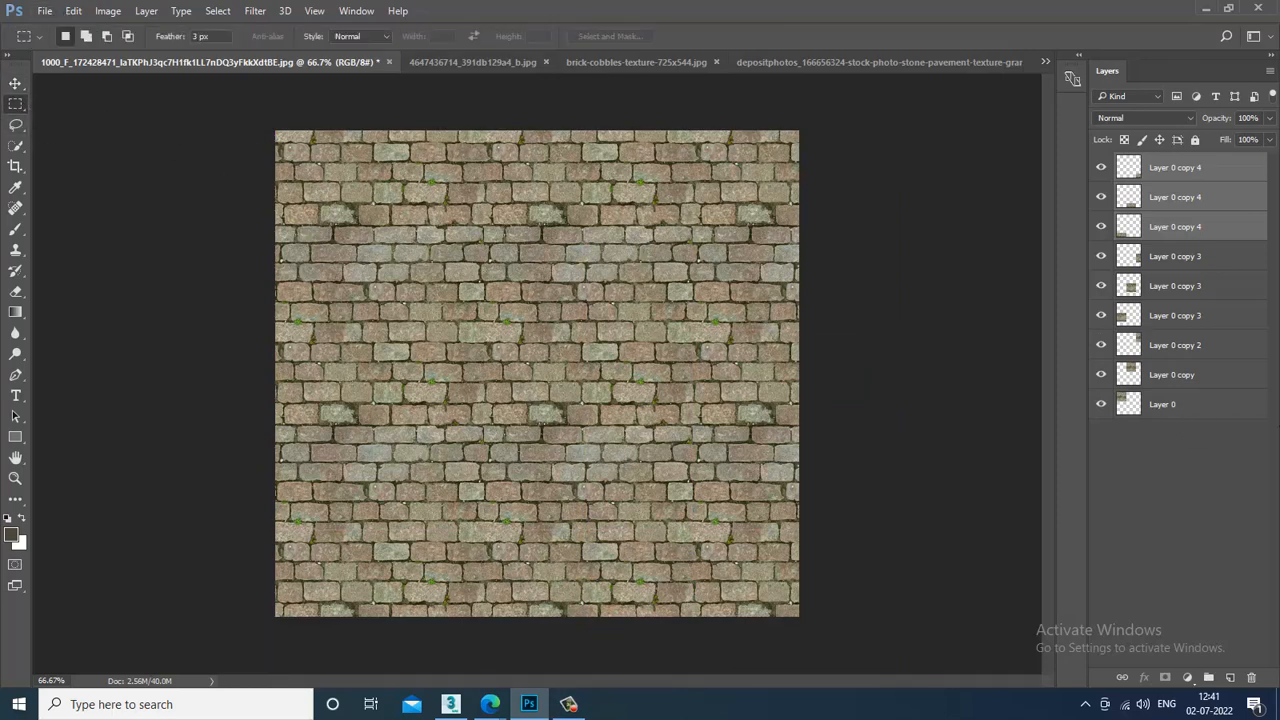
click(1183, 175)
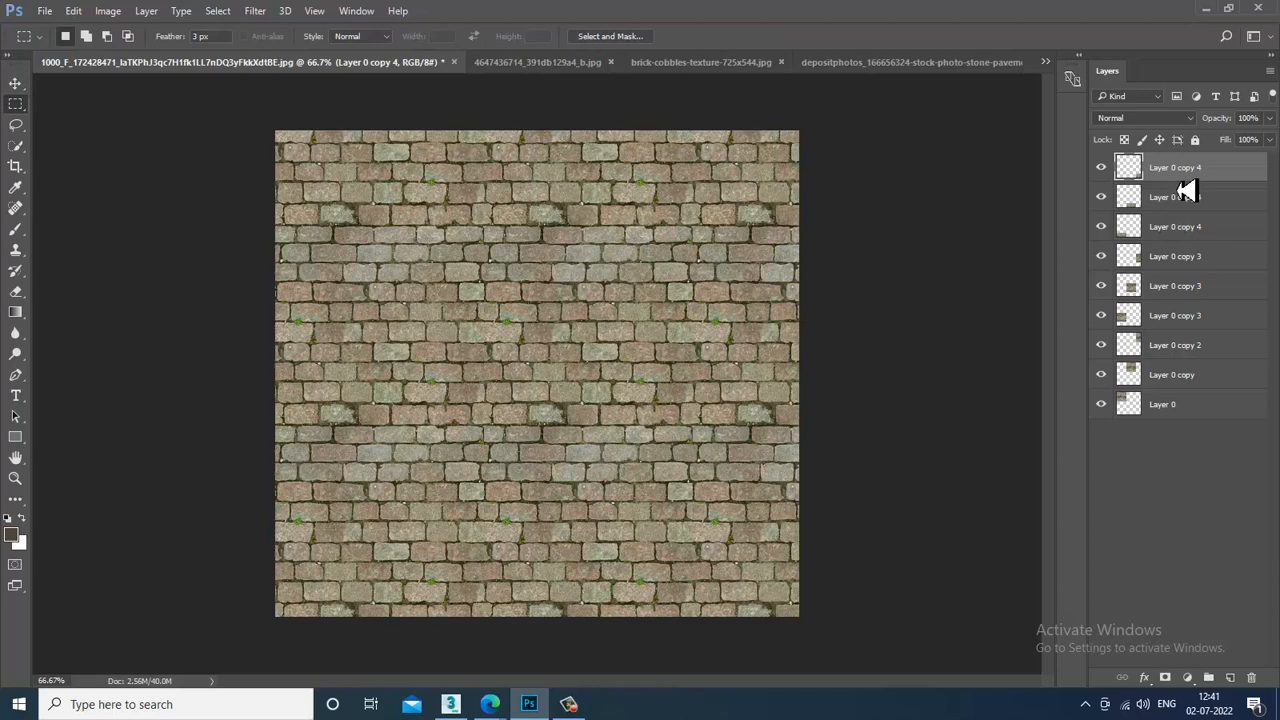
shift+click(1180, 410)
key(ctrl+e)
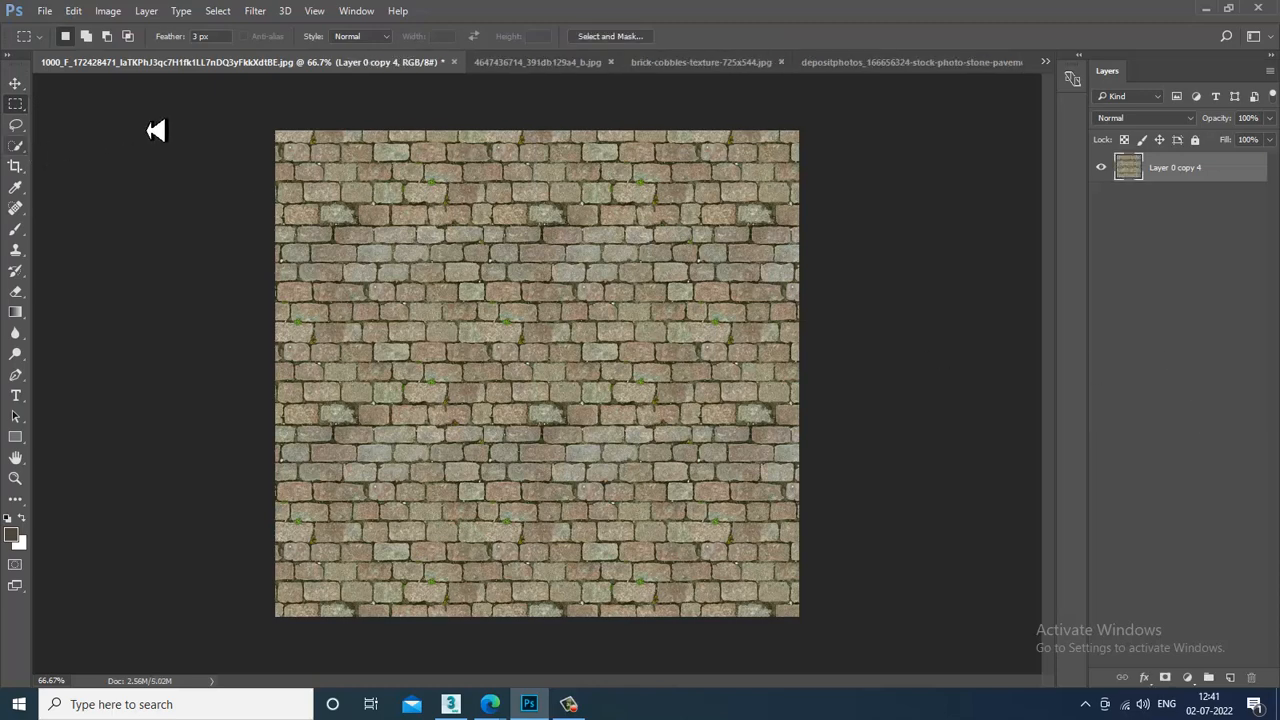
Try a Content-Aware fill over most of the tiled cobblestones to break up the repetition, then undo it and deselect
drag(313, 163, 797, 603)
right_click(648, 330)
click(737, 546)
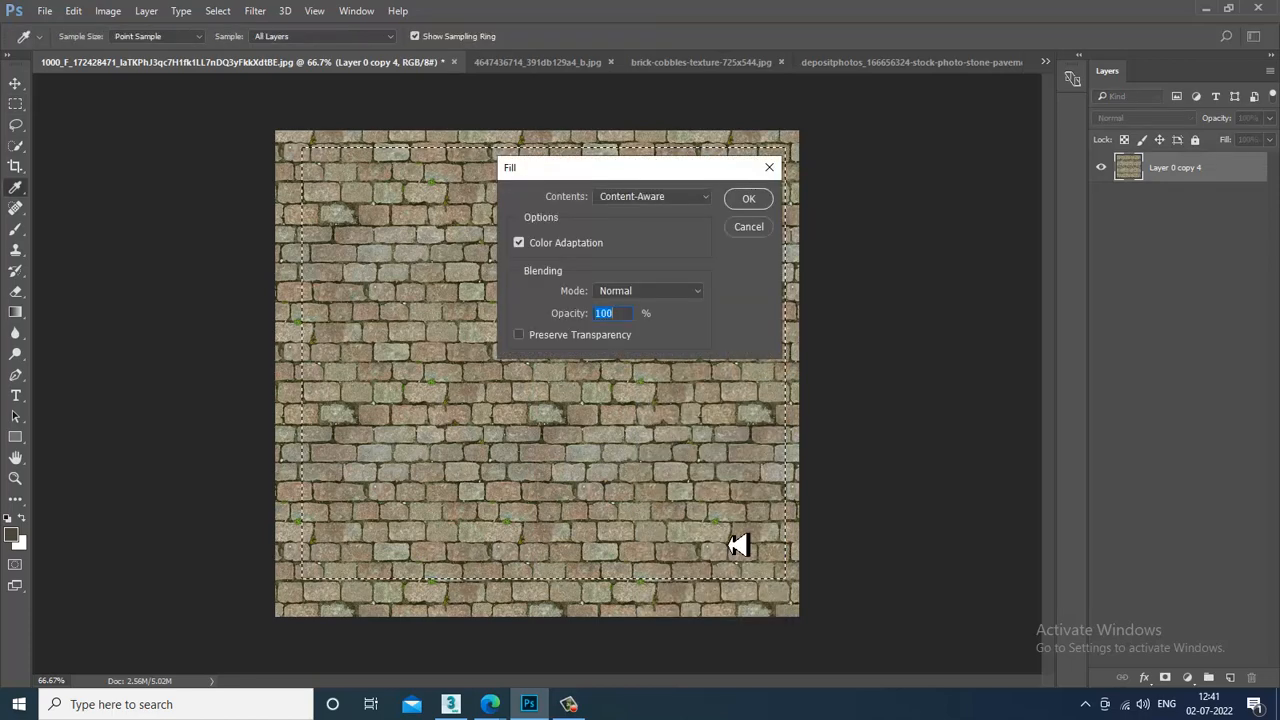
click(750, 199)
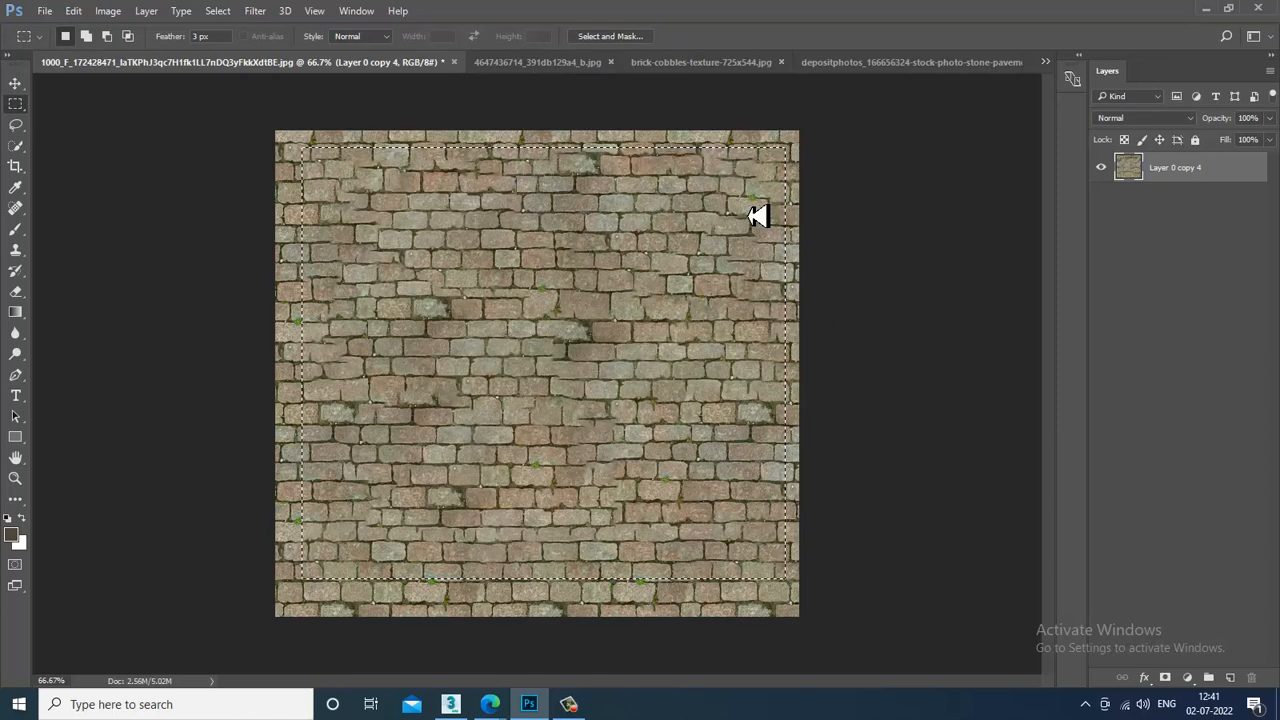
key(ctrl+z)
key(ctrl+d)
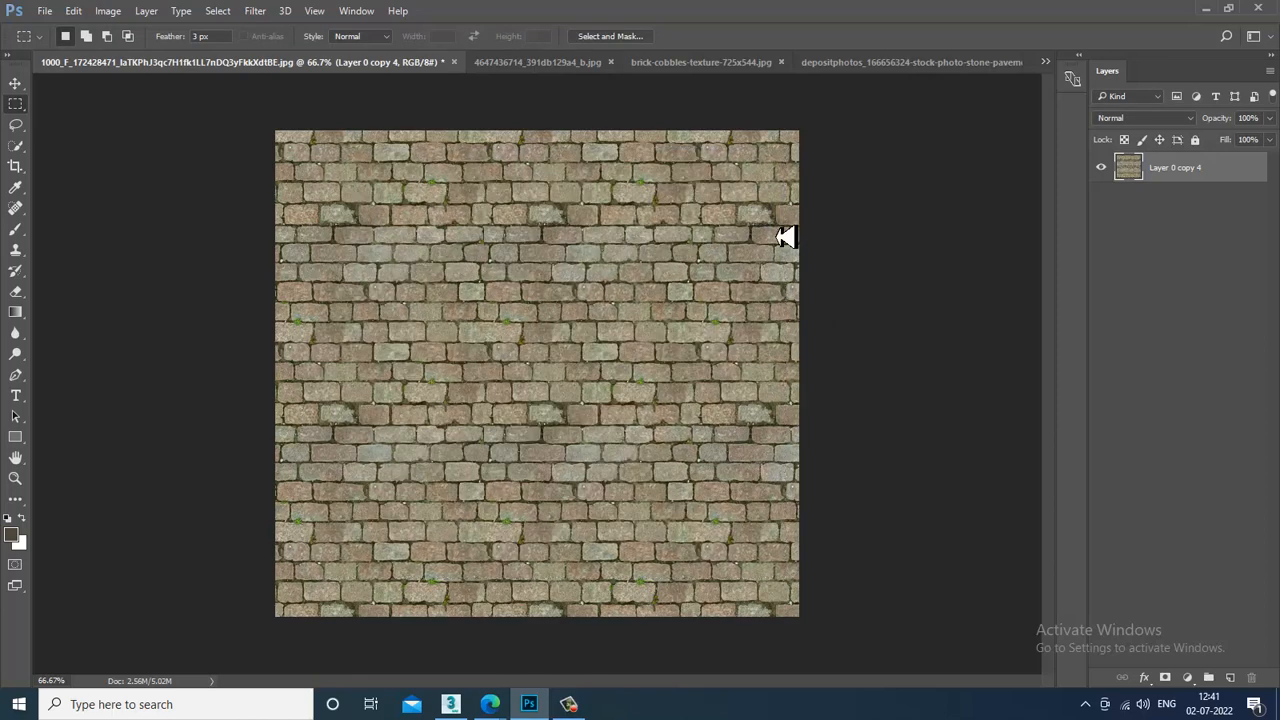
Compare the grey slab, brick-cobbles and granite cobblestone images as alternative paving
click(575, 64)
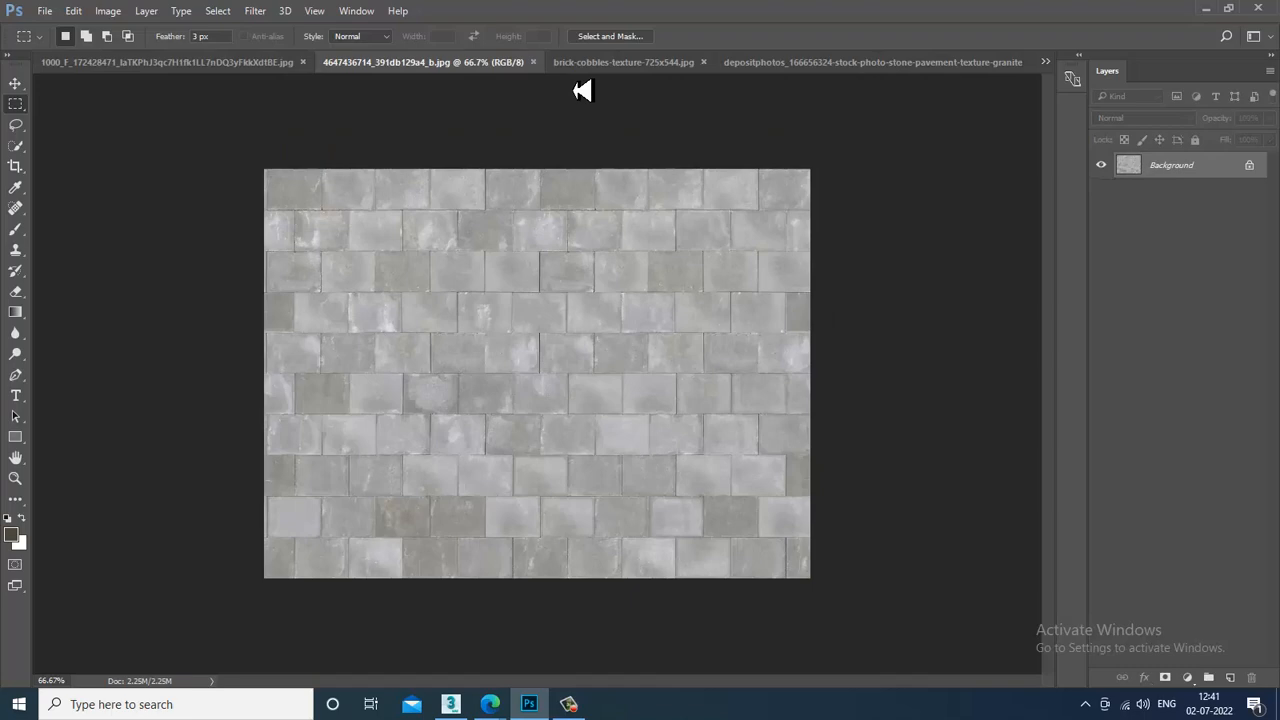
click(670, 70)
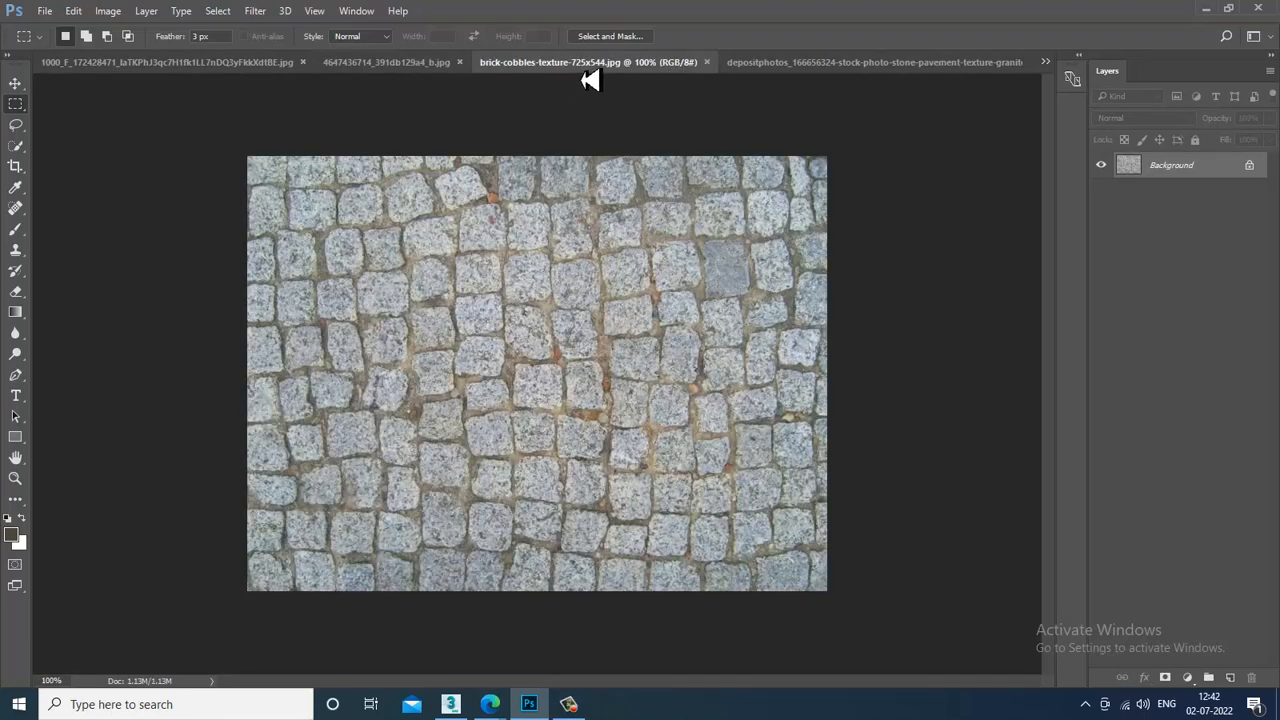
click(843, 62)
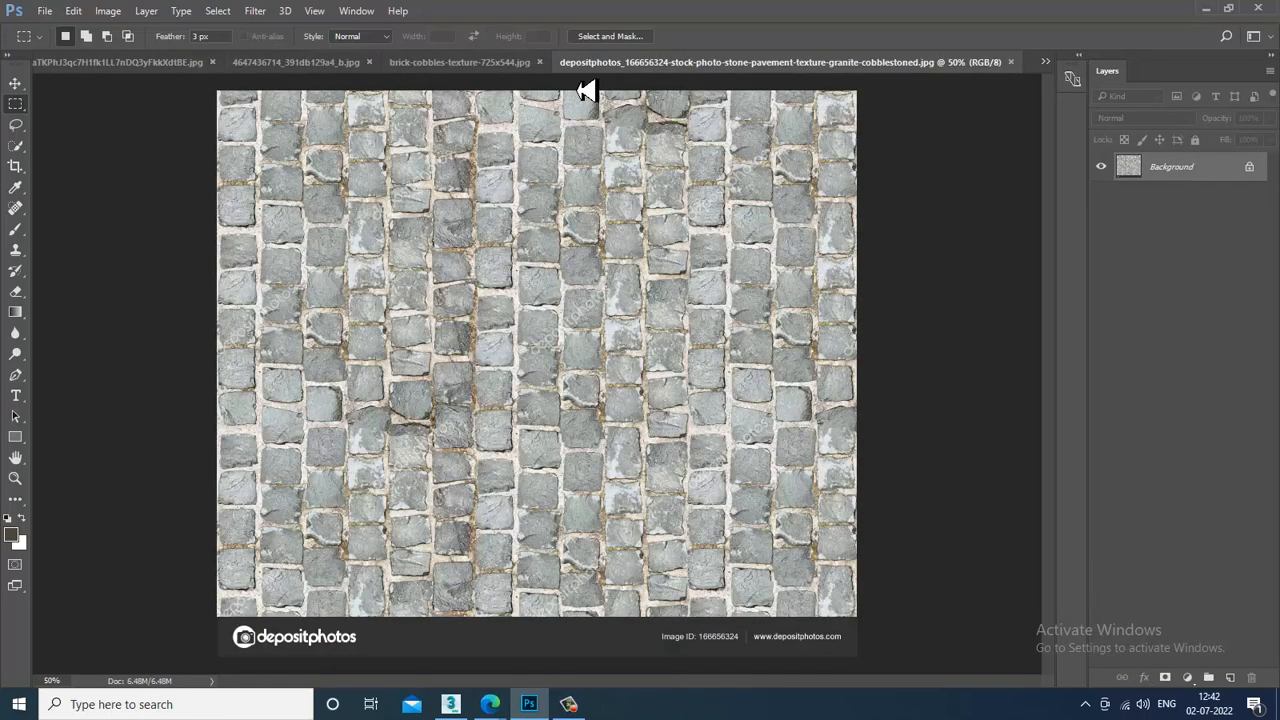
click(460, 68)
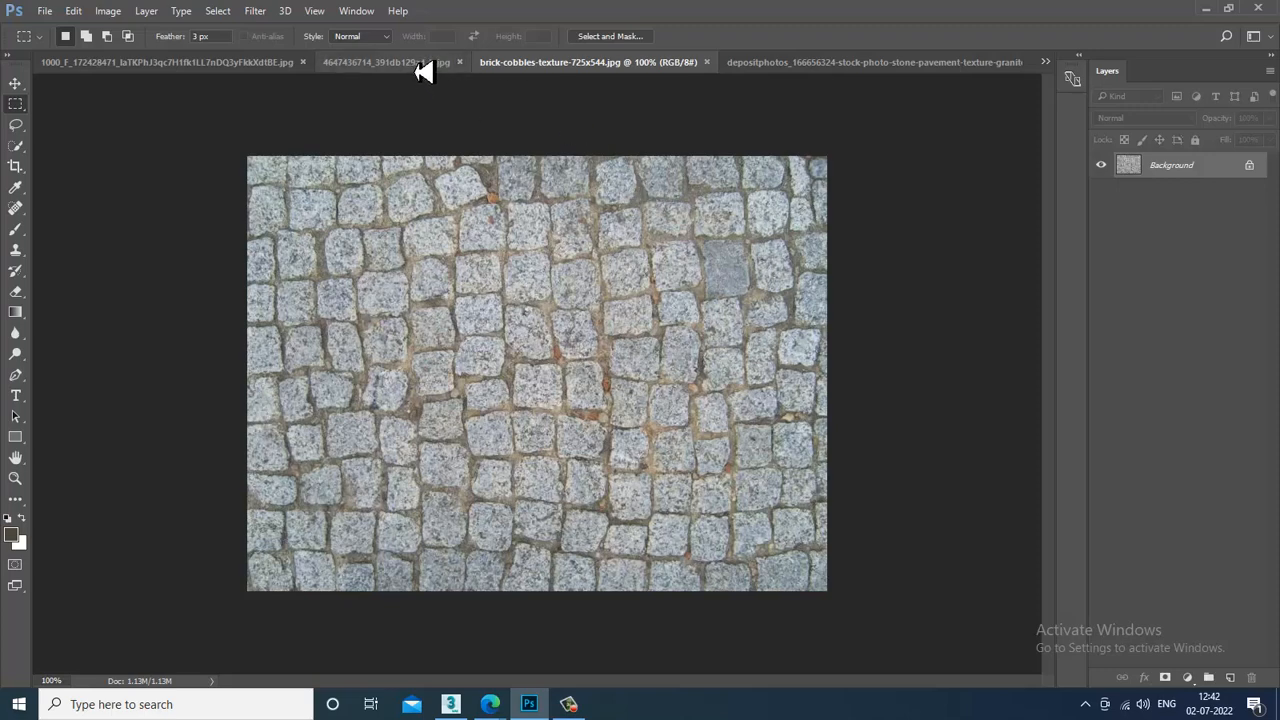
drag(420, 66, 769, 280)
click(16, 82)
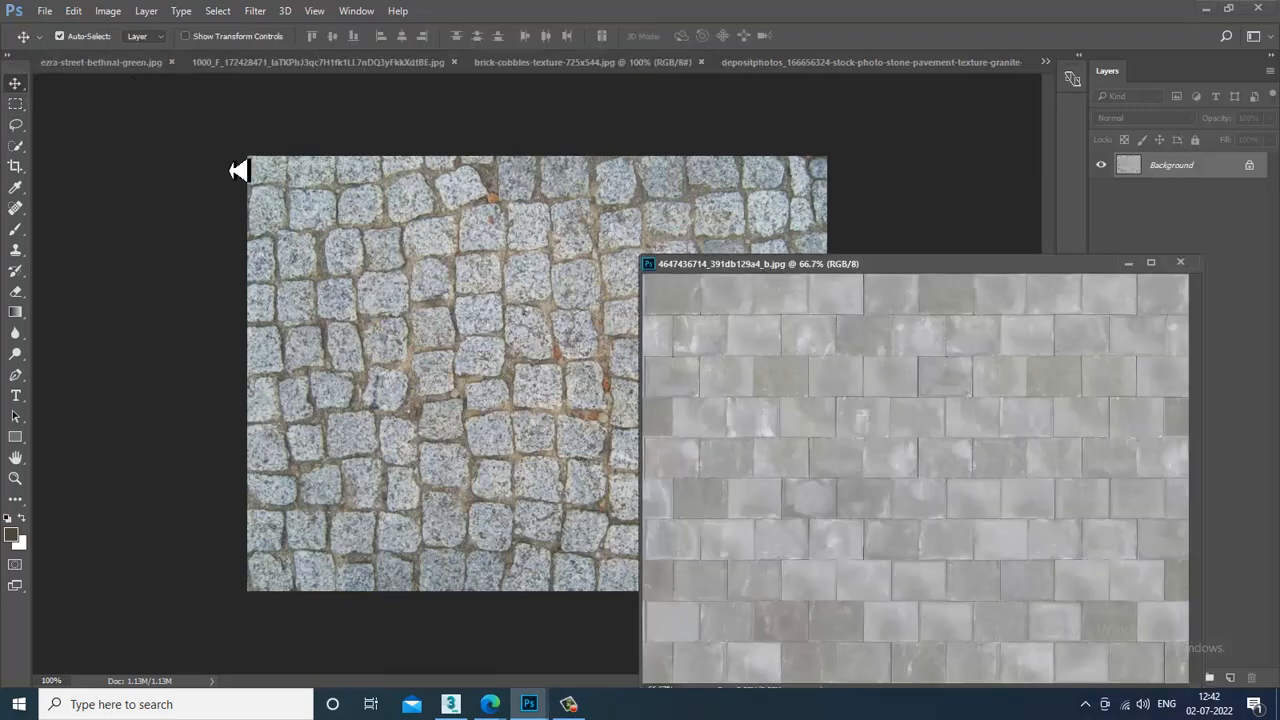
click(1180, 263)
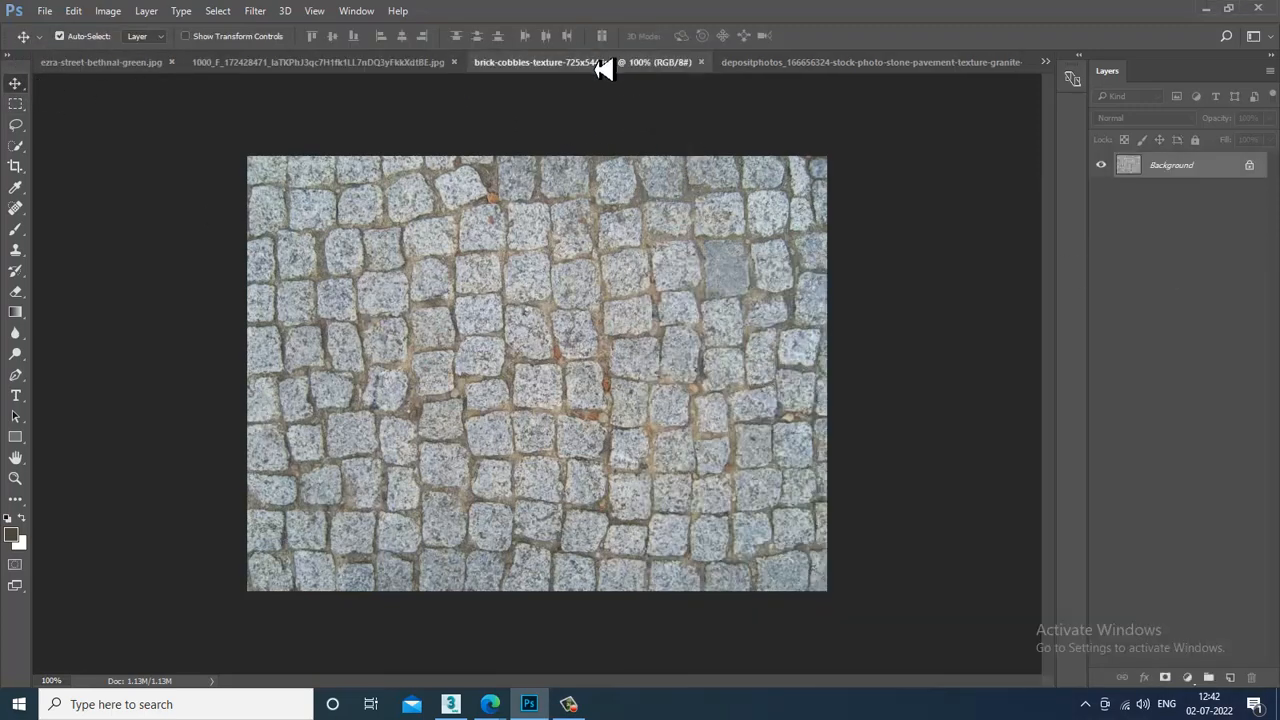
Float the brick-cobbles-texture-725x544 image, copy it as a new layer into the tiled cobblestone document, and close its source window
drag(603, 66, 1137, 583)
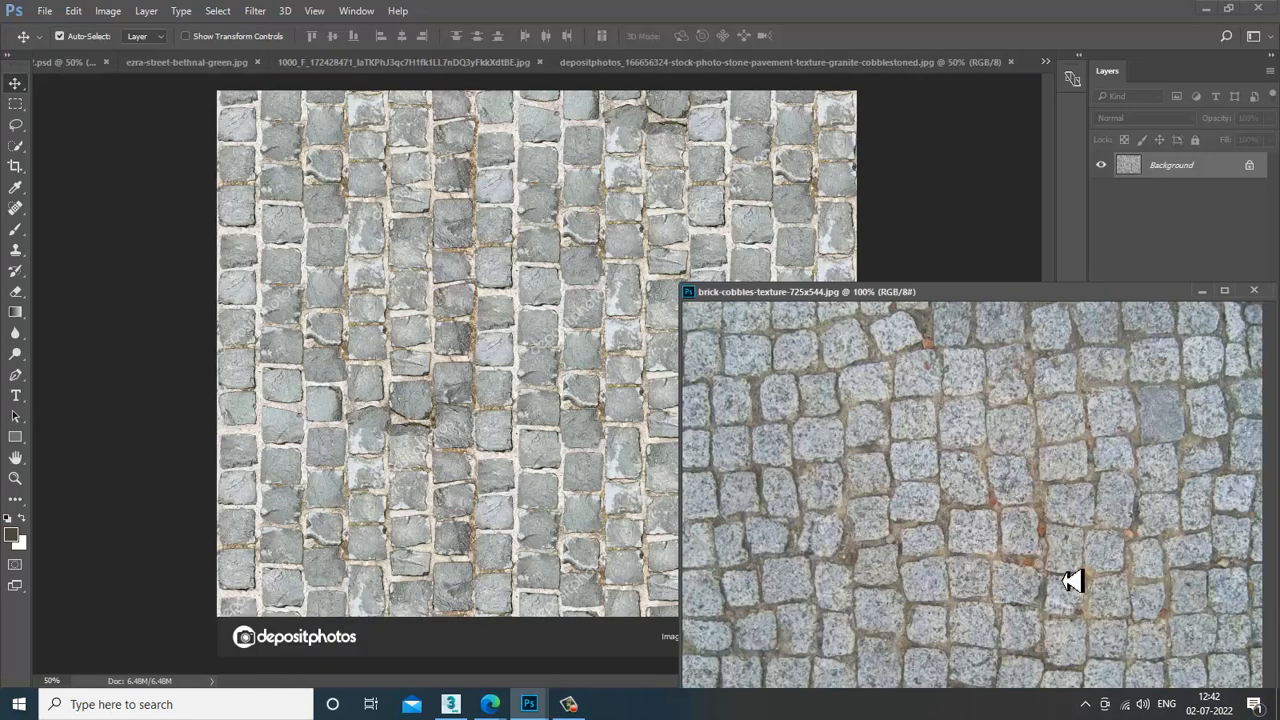
drag(10, 55, 594, 381)
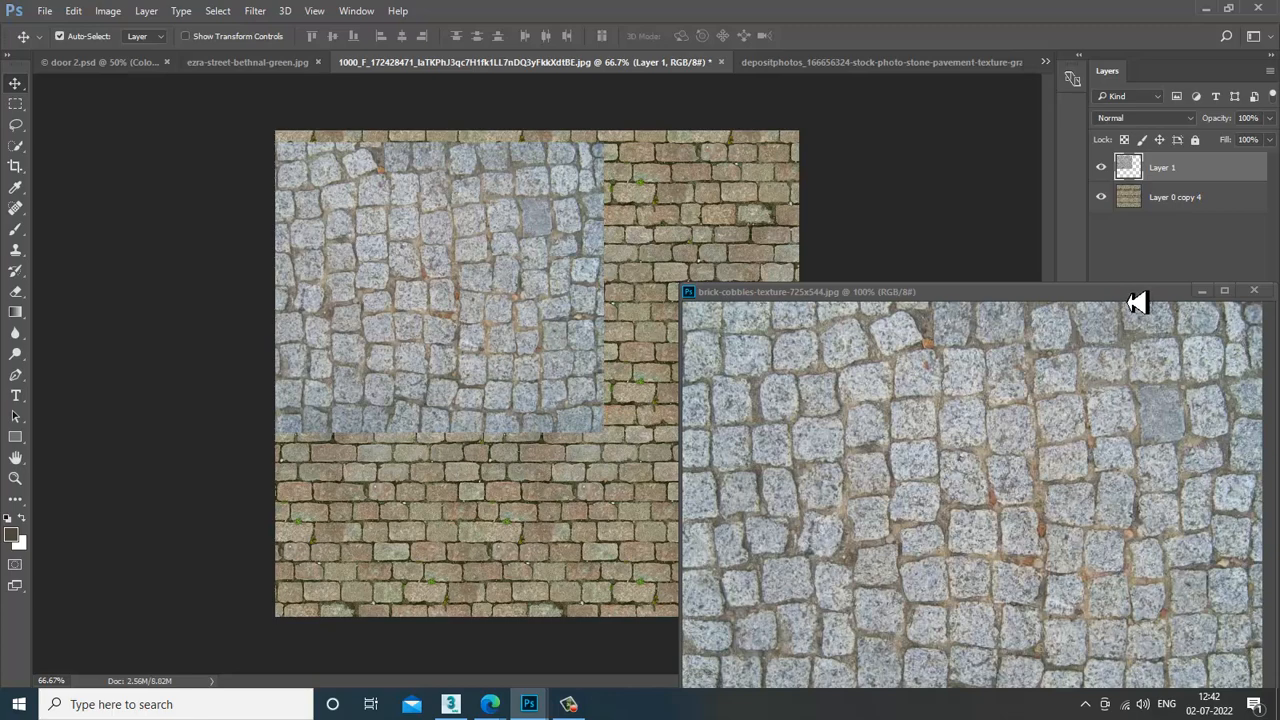
drag(1128, 292, 809, 297)
click(883, 297)
Rotate the granite cobblestone layer 90° and set it flush with the left edge of the canvas
drag(420, 288, 582, 313)
key(ctrl+t)
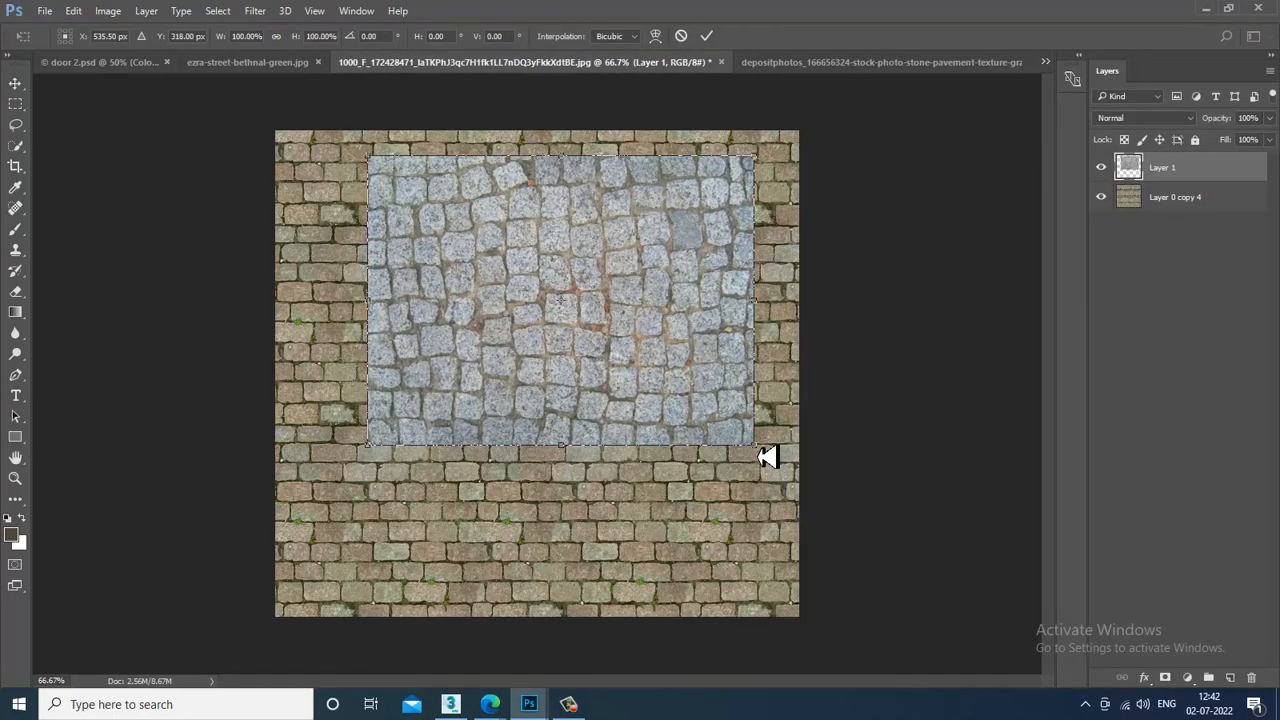
shift+drag(775, 473, 394, 494)
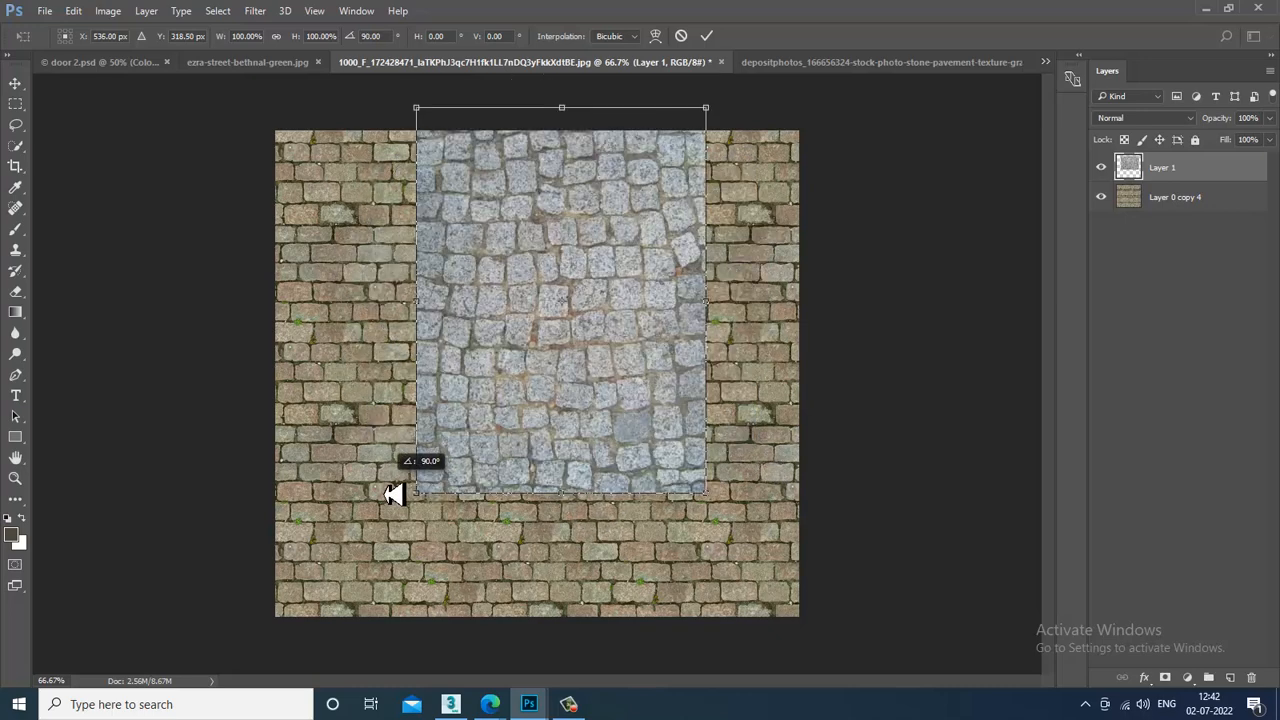
drag(512, 415, 371, 405)
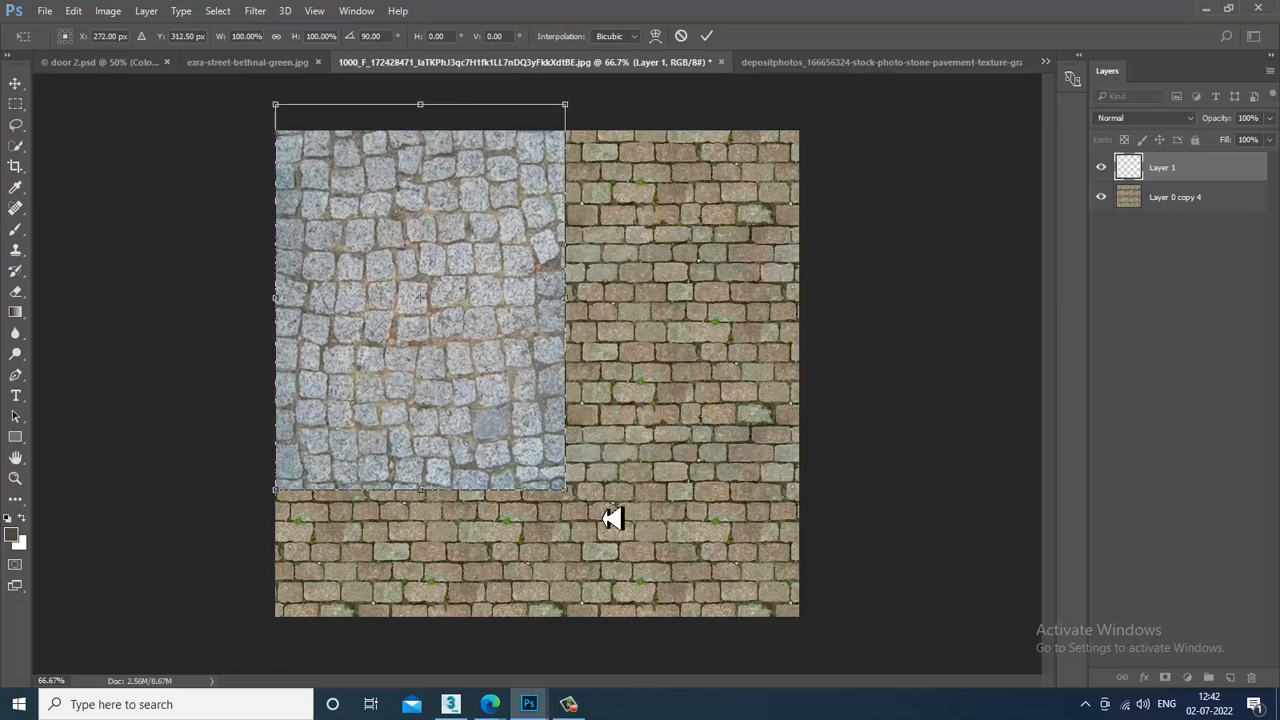
drag(577, 505, 571, 383)
key(ctrl+z)
key(Escape)
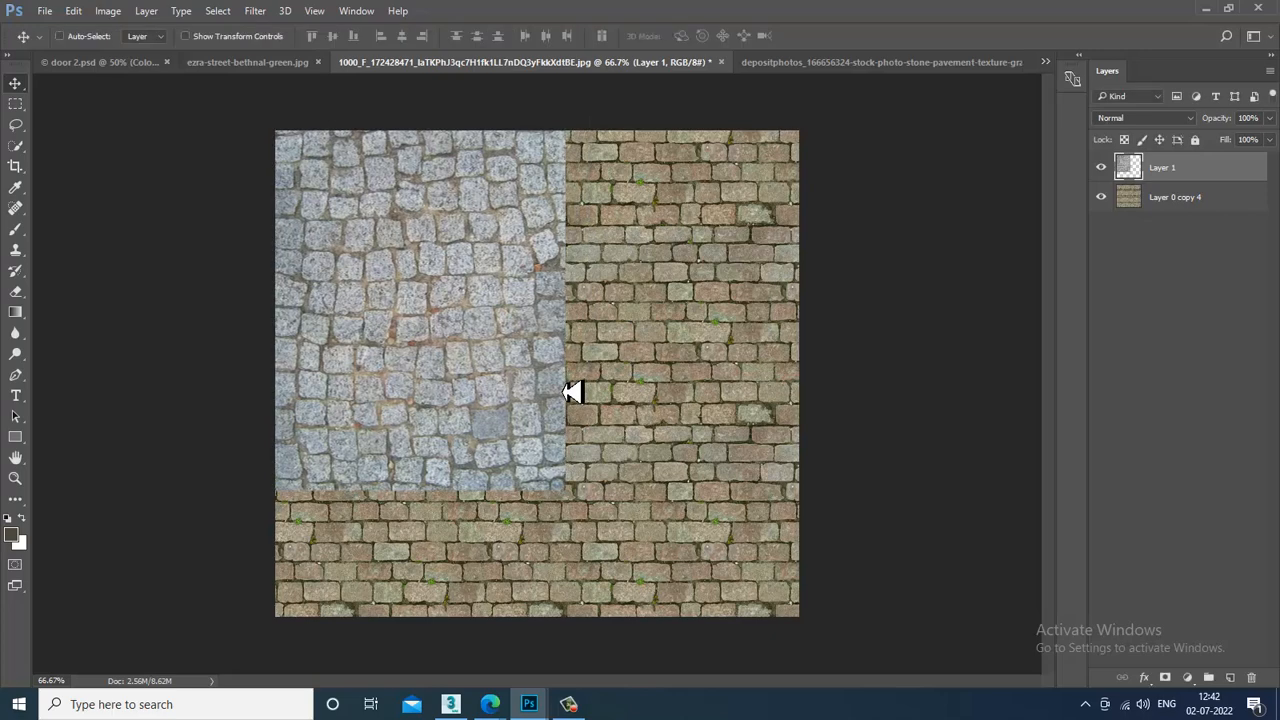
Scale the granite cobblestone layer down to about two thirds and move it into the canvas's upper-left corner
key(ctrl+t)
alt+drag(576, 502, 526, 443)
key(Return)
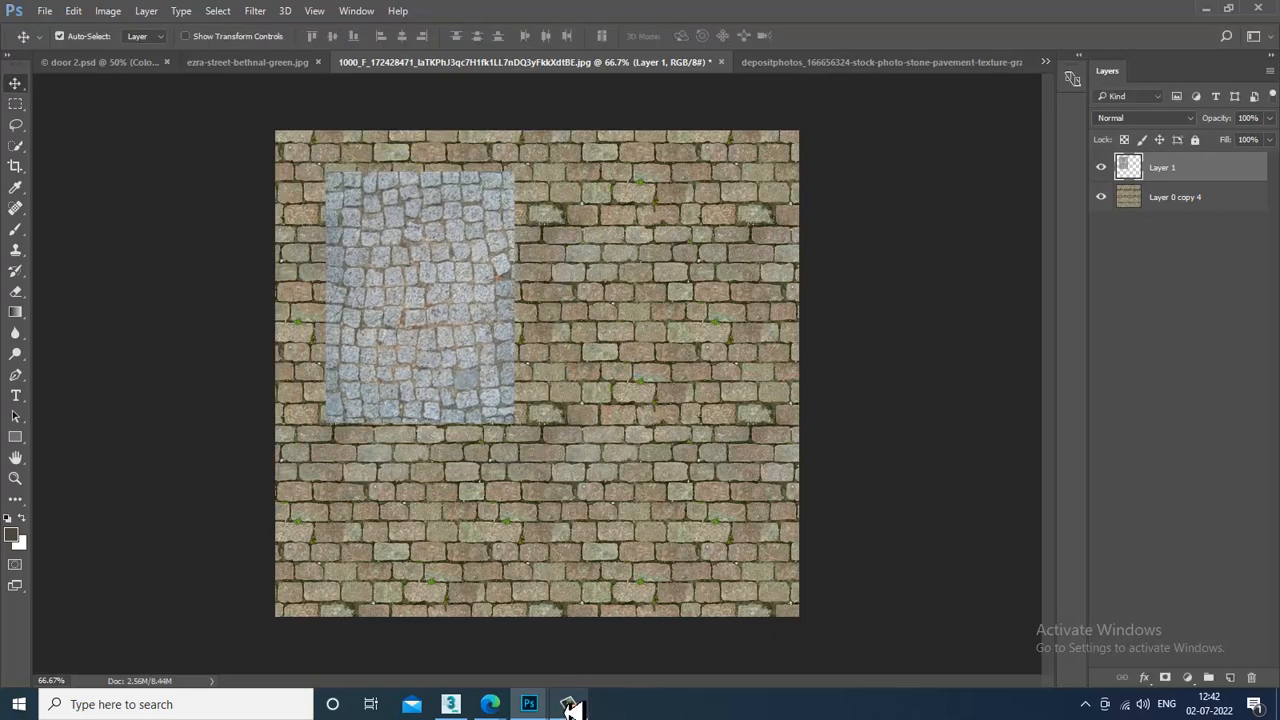
drag(466, 405, 403, 351)
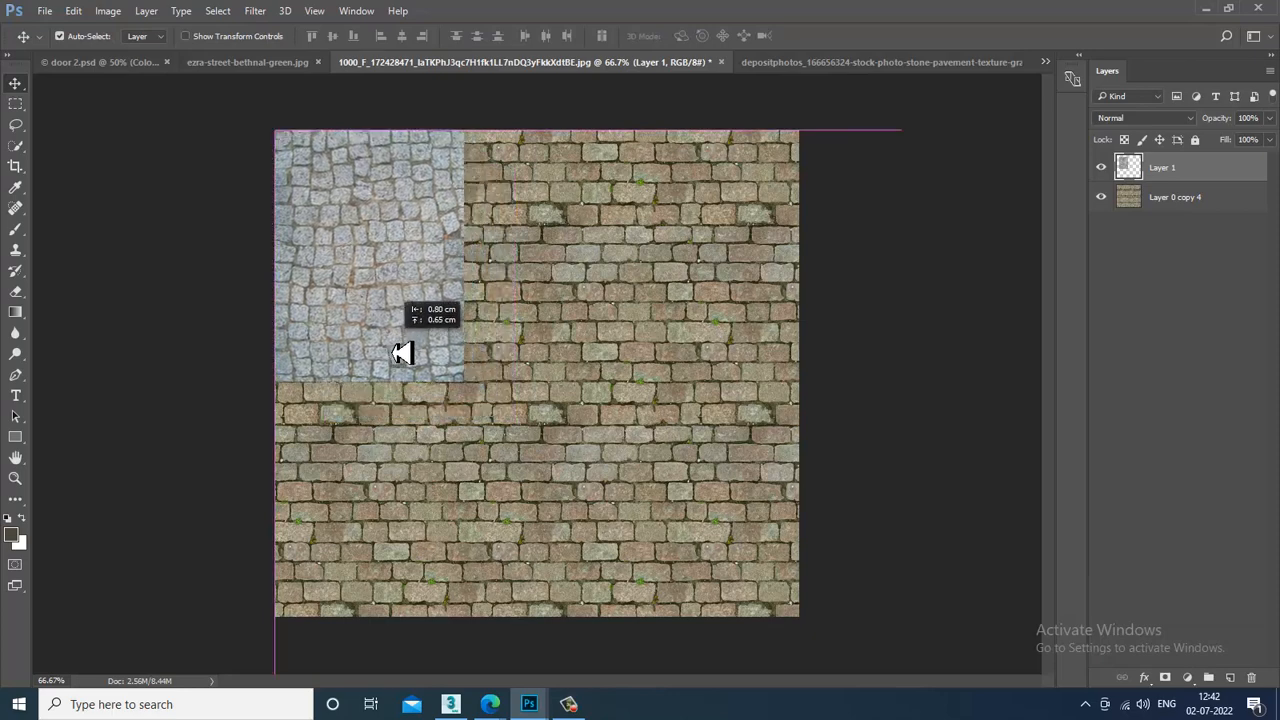
Duplicate the granite cobblestone layer directly beside the original and flip the copy horizontally
alt+drag(349, 309, 540, 309)
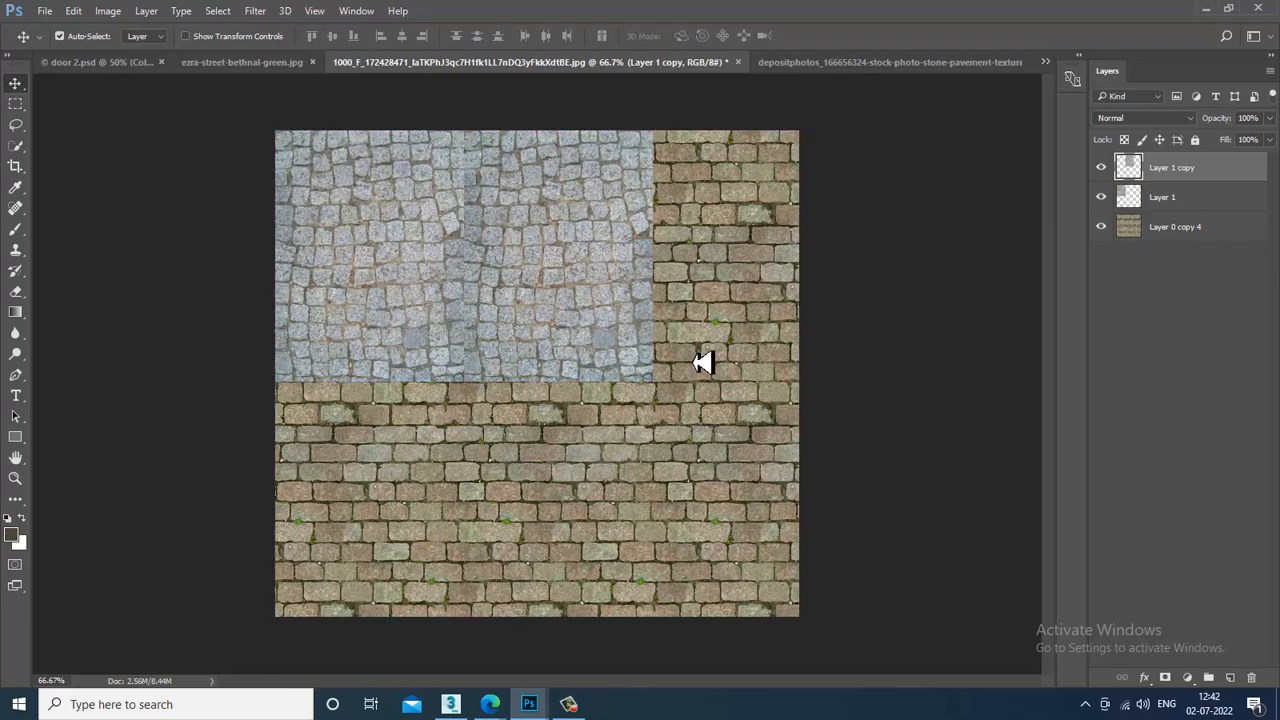
key(ctrl+t)
right_click(490, 282)
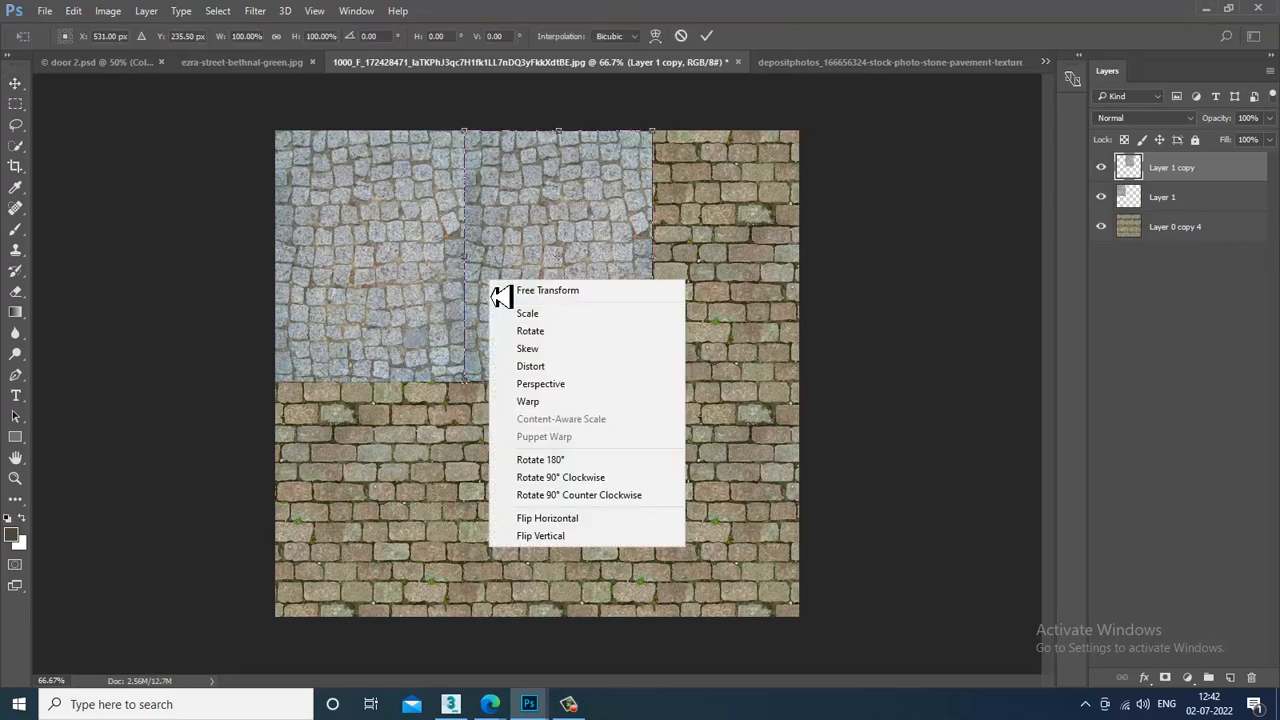
click(605, 518)
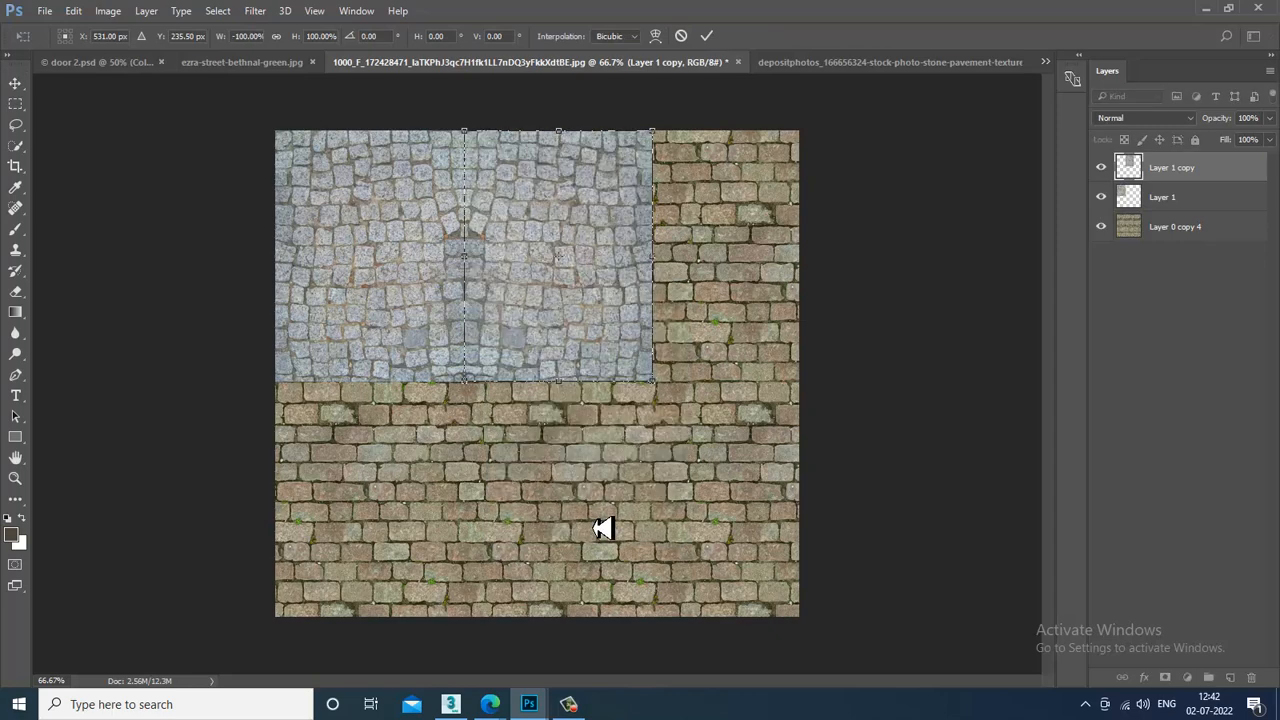
key(Return)
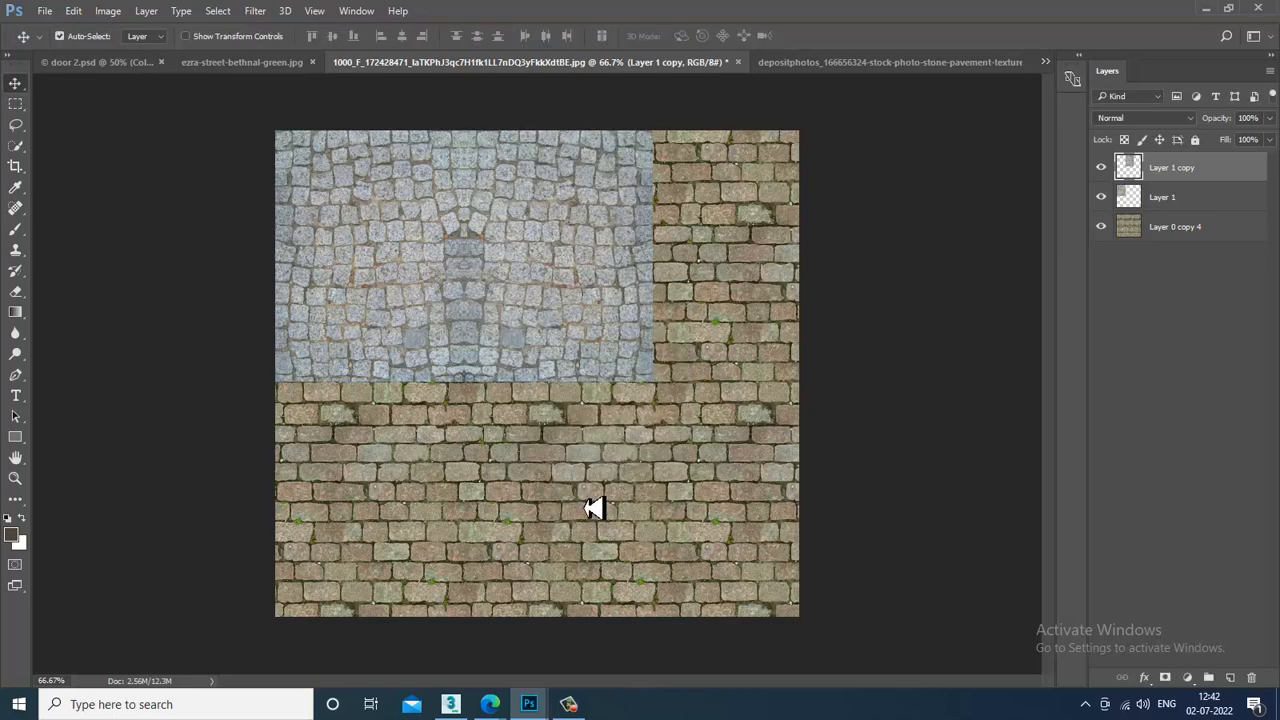
Delete both granite cobblestone layers, Layer 1 copy and Layer 1, from the tiled paving document
click(1251, 677)
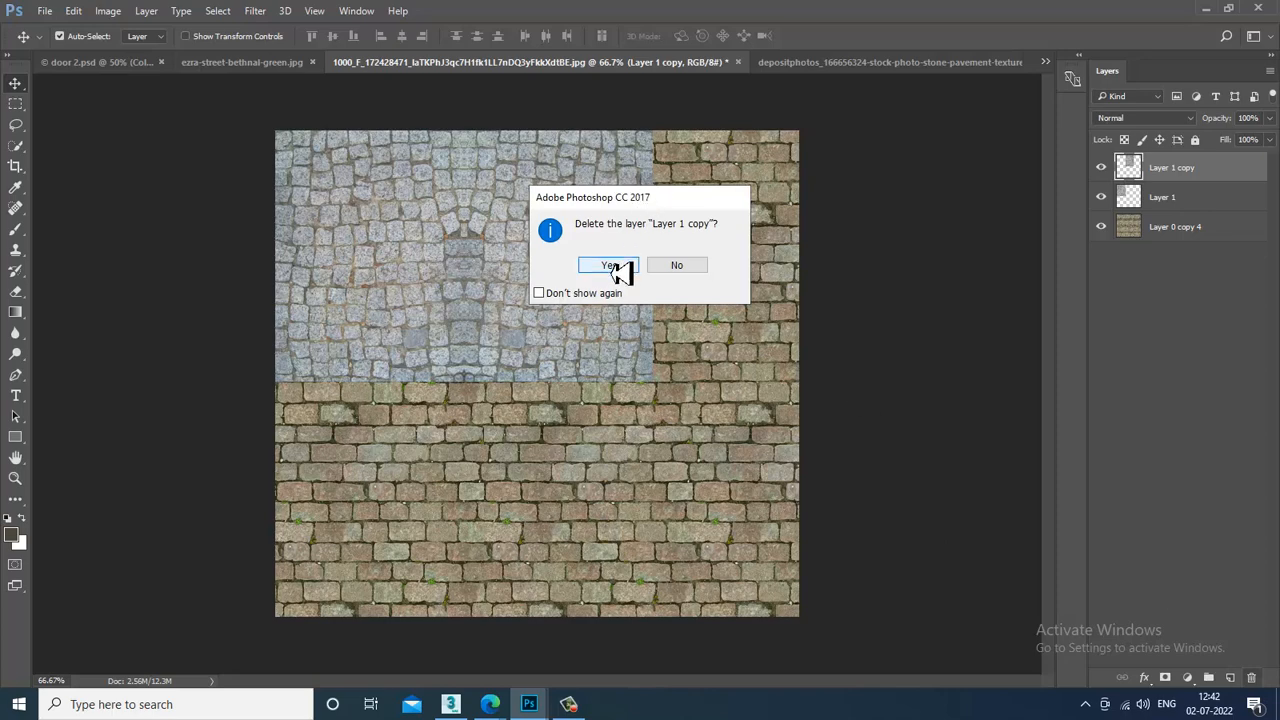
click(612, 266)
click(1251, 677)
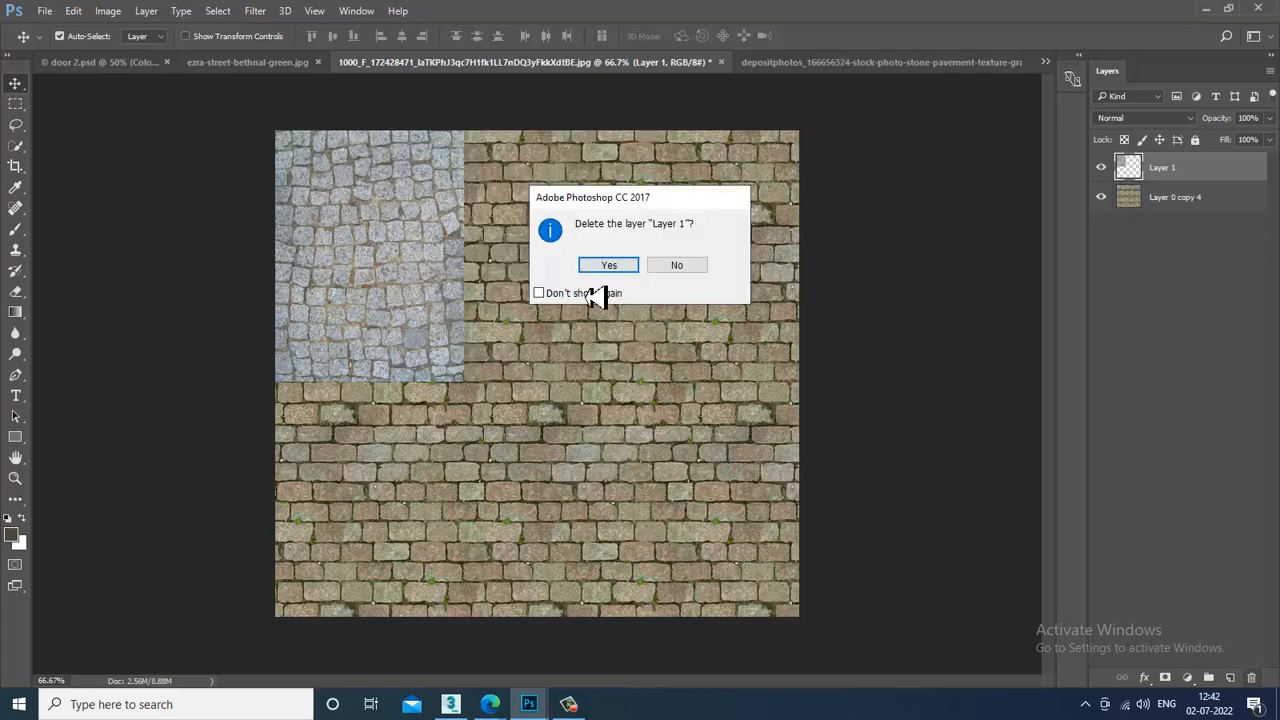
click(610, 265)
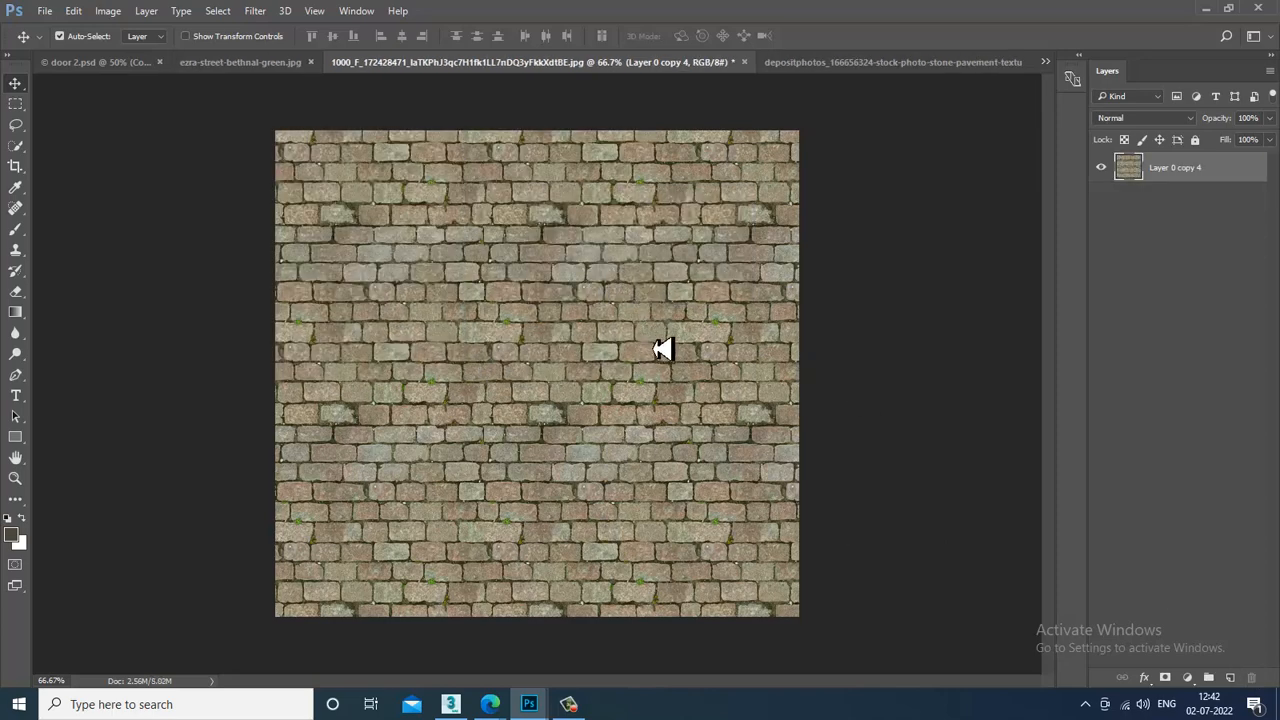
Save the tiled cobblestone document as the Photoshop file pavement 1 in the London street textures folder
click(46, 12)
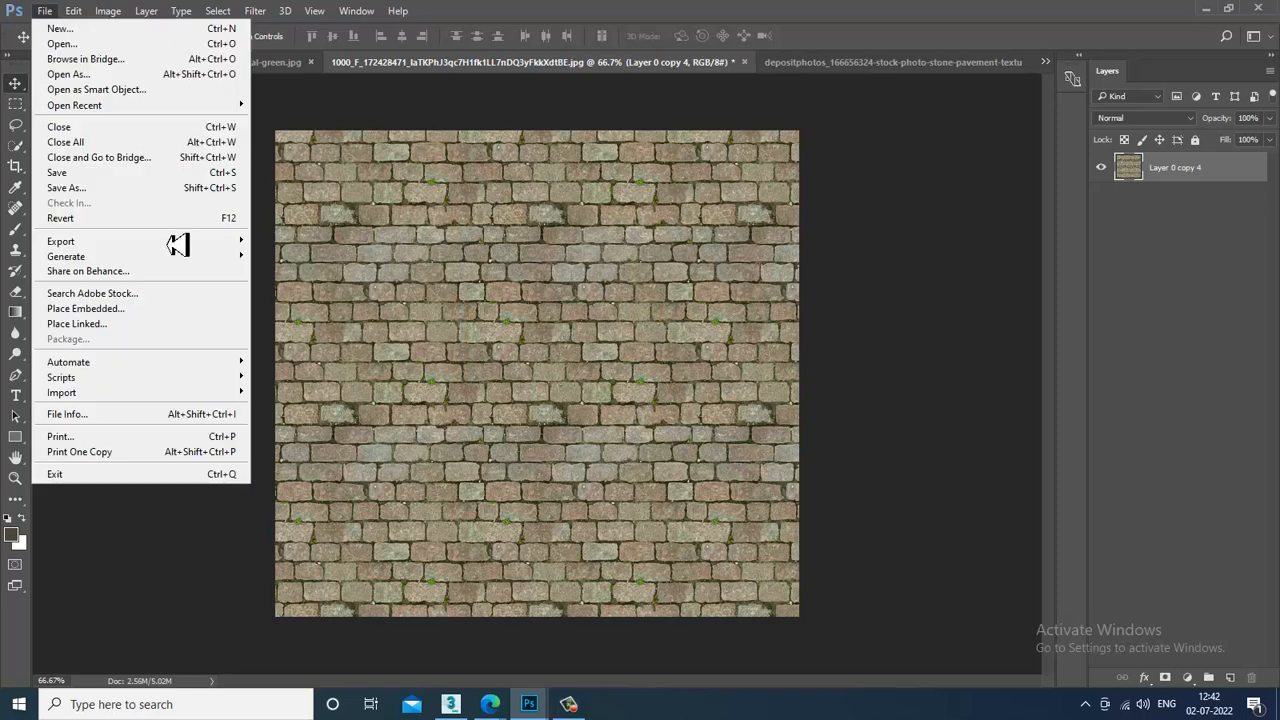
click(112, 186)
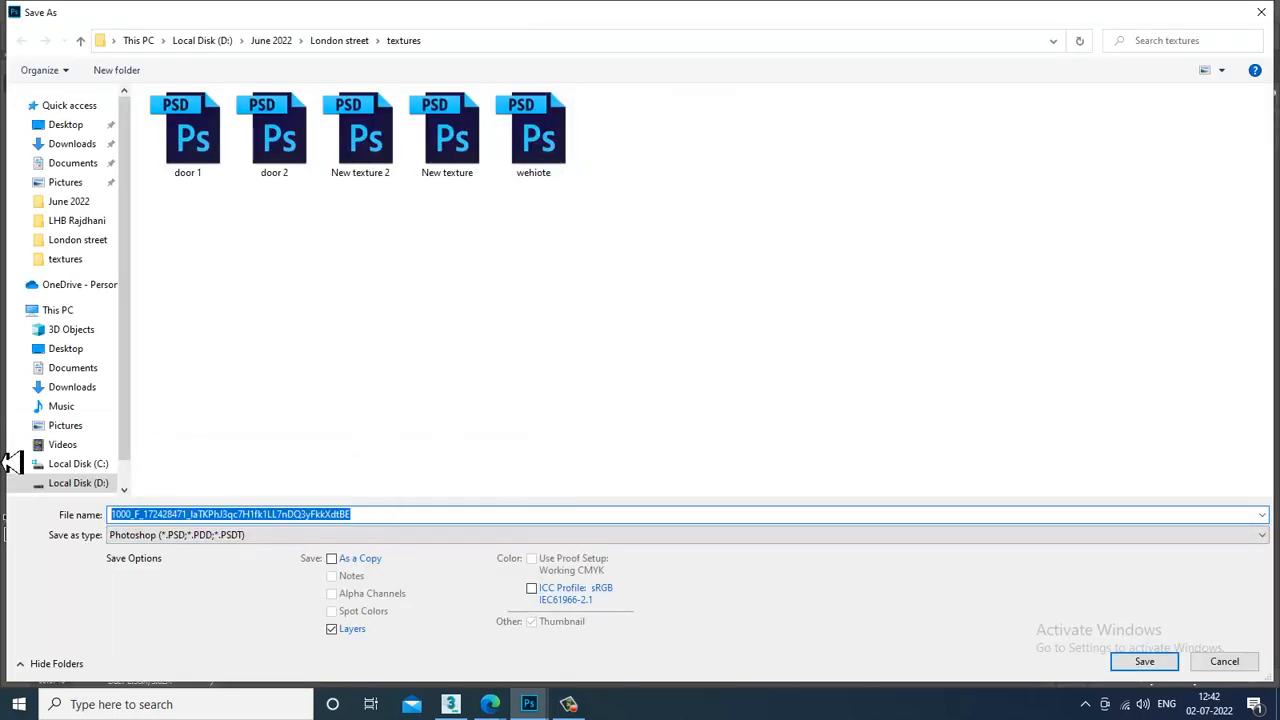
text(t)
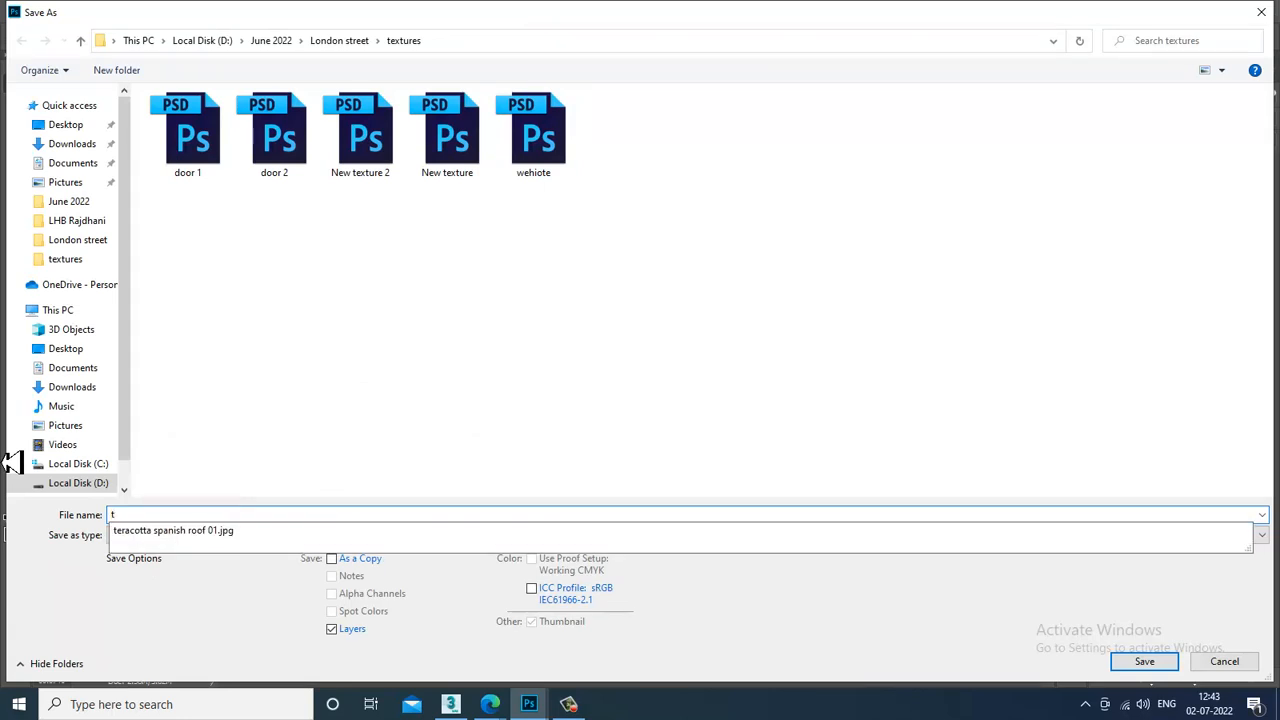
key(BackSpace)
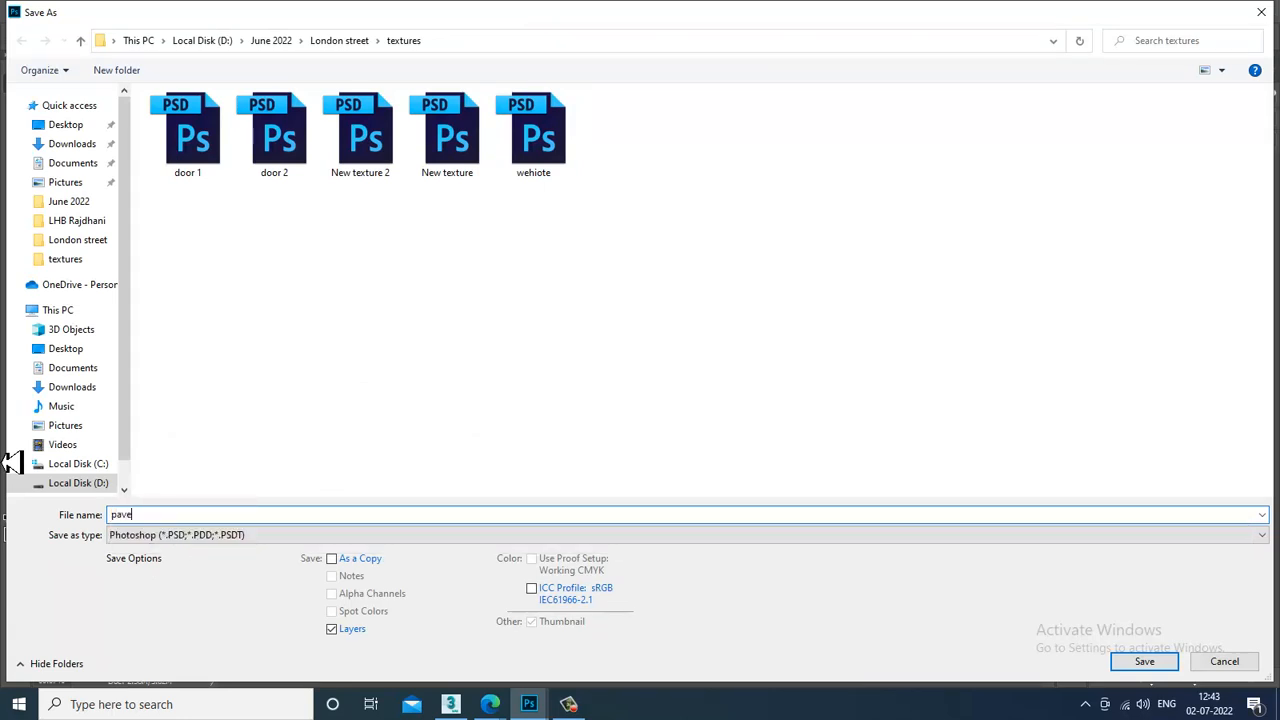
key(Return)
key(Return)
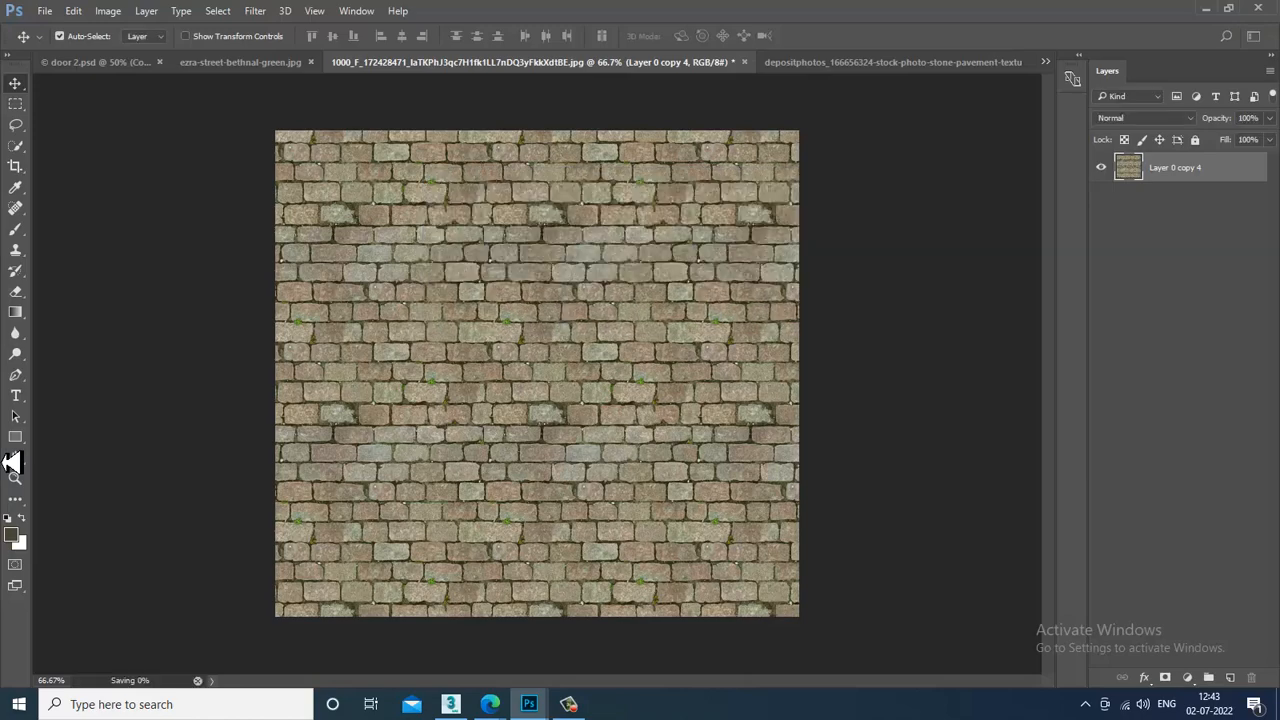
Switch to 3ds Max and create a new VRayMtl material in the Slate Material Editor
click(450, 704)
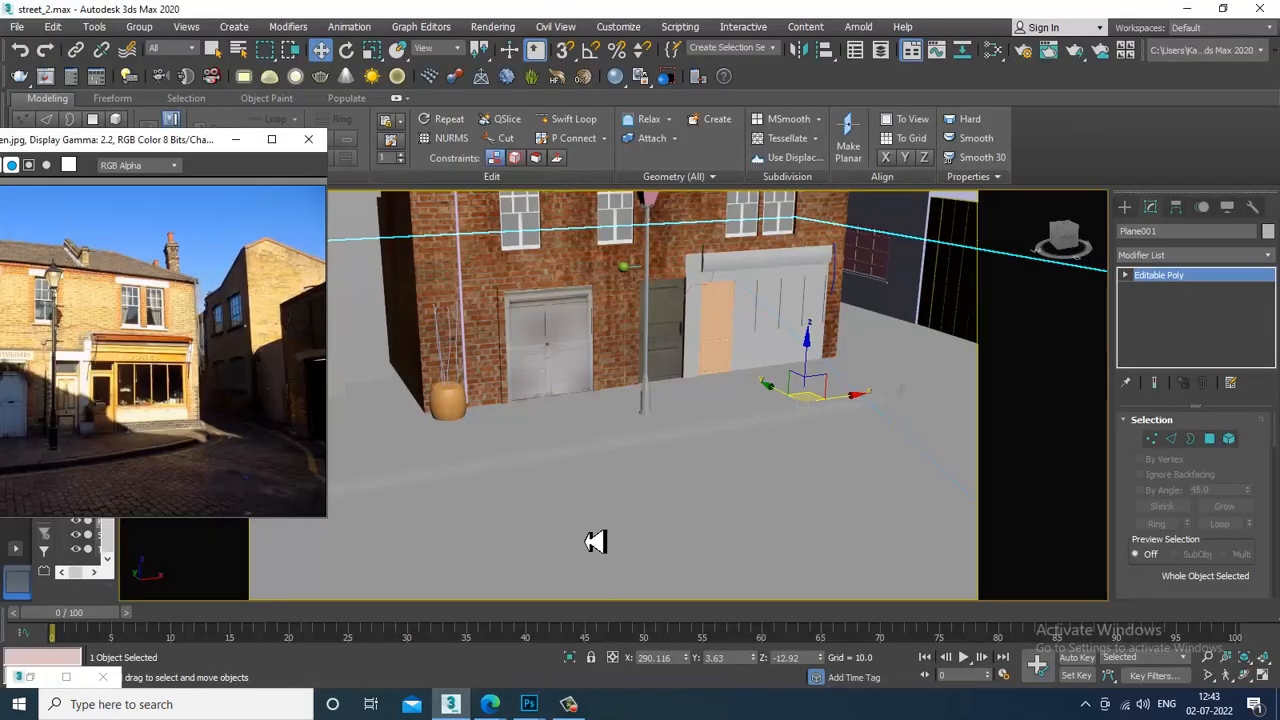
alt+middle_drag(600, 534, 723, 494)
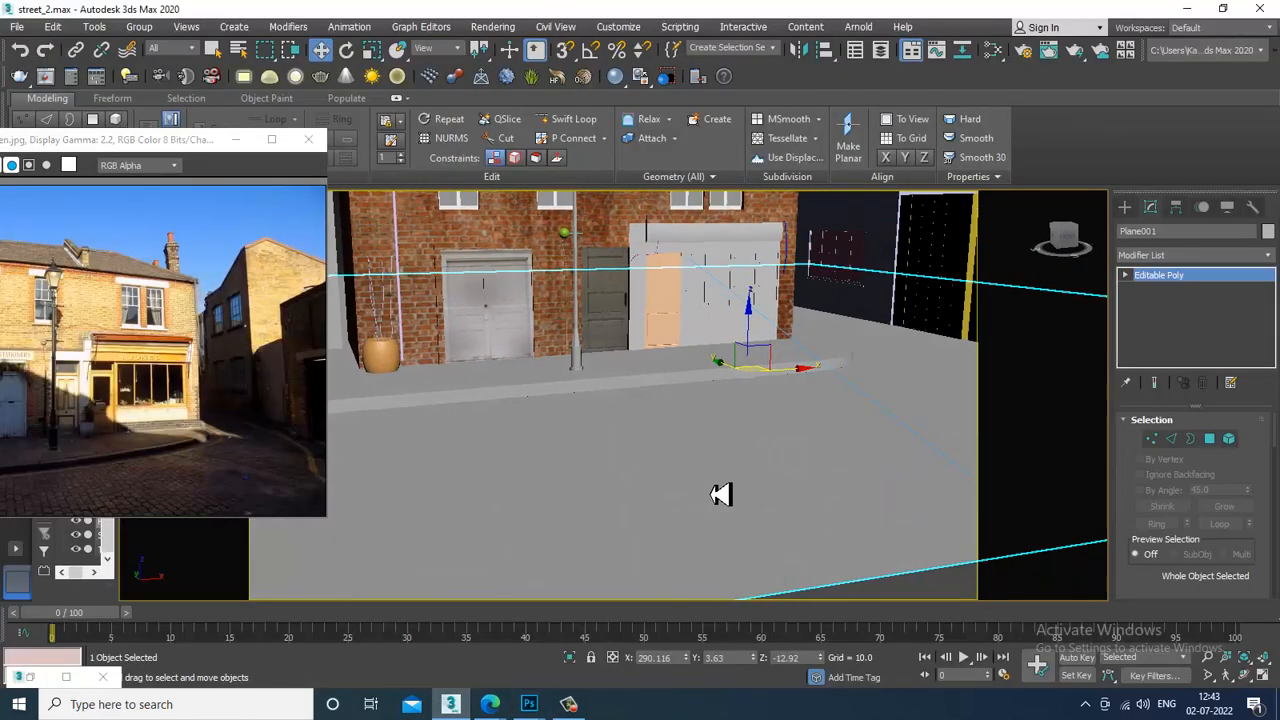
key(m)
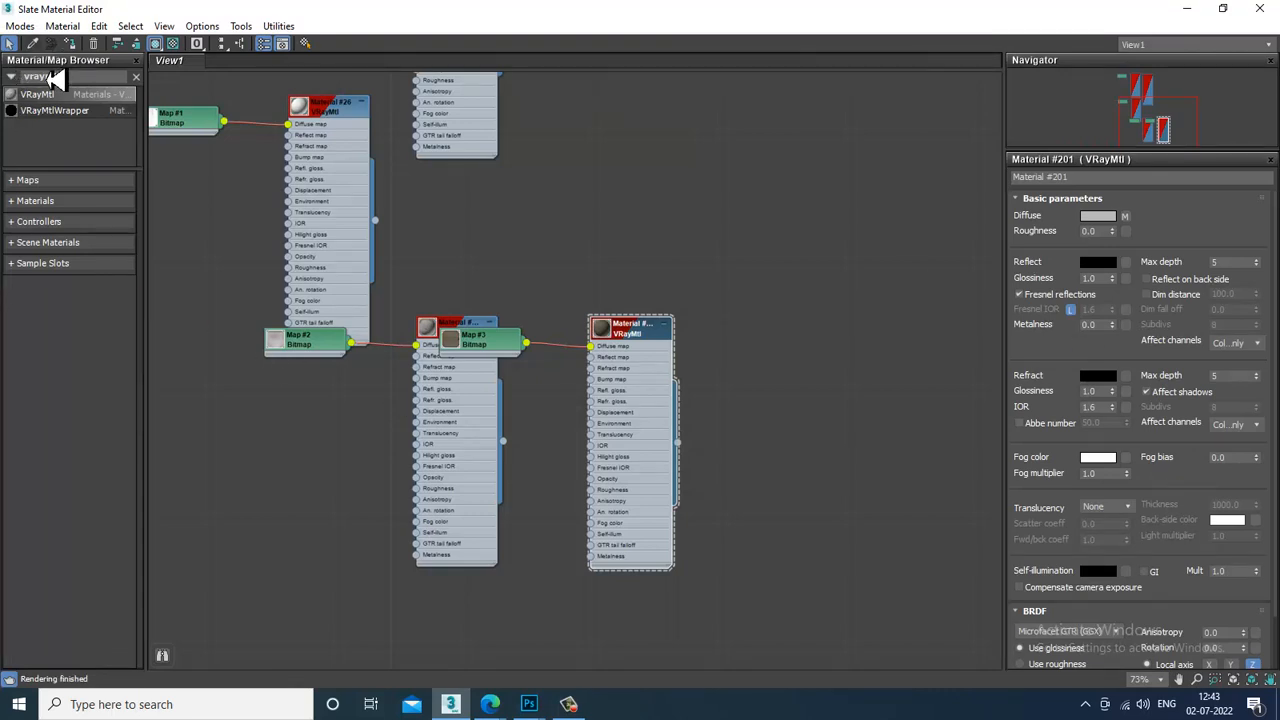
drag(893, 416, 878, 396)
double_click(878, 396)
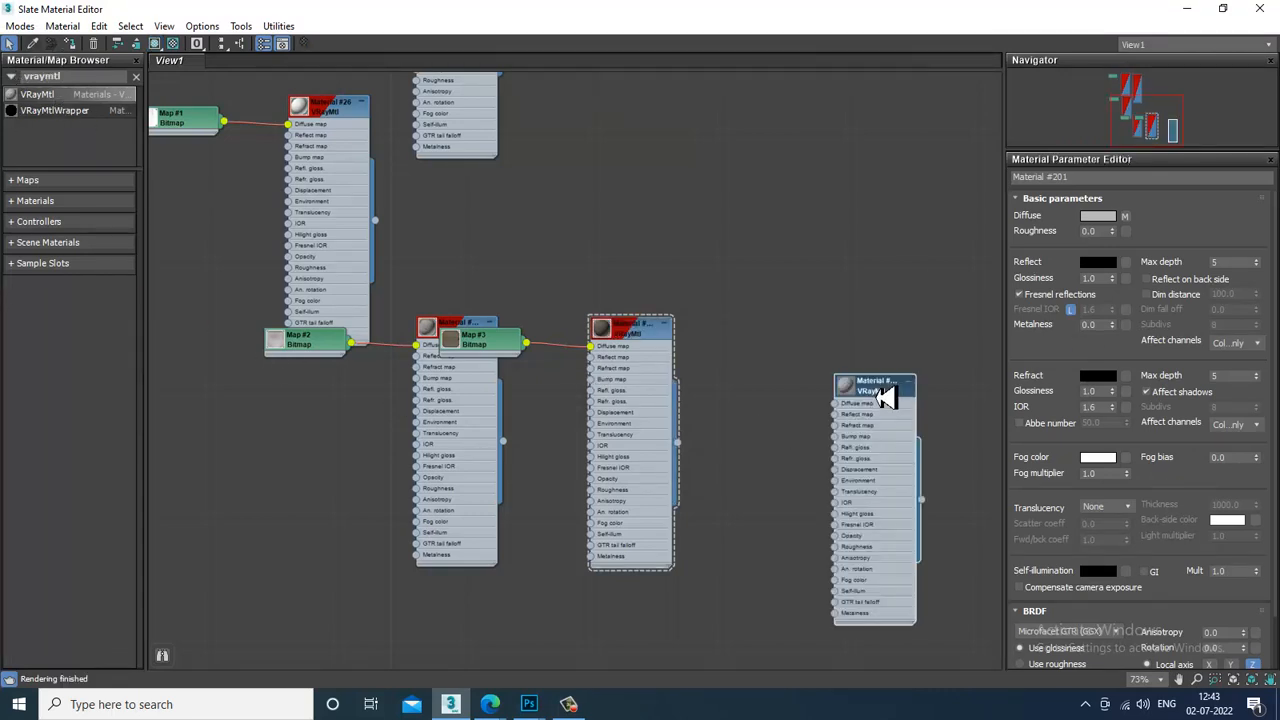
Load pavement 1.psd with collapsed layers as the material's diffuse bitmap and show the material on the street ground plane
click(1127, 216)
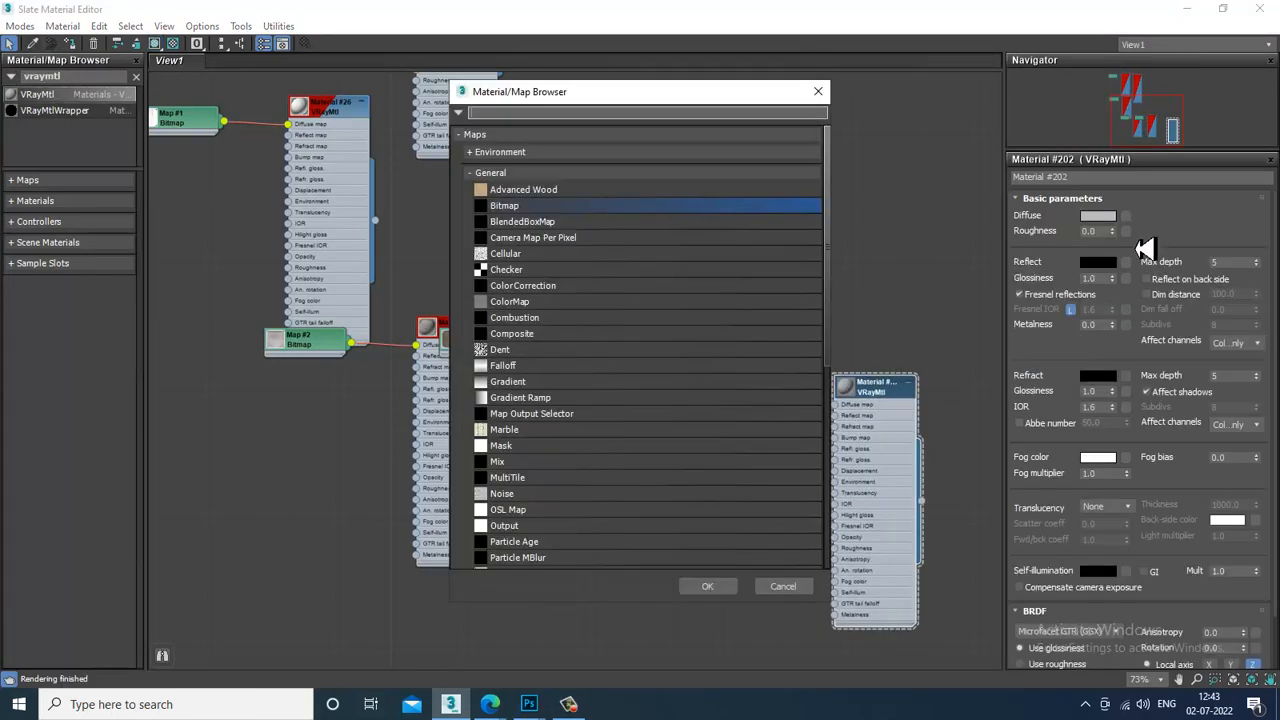
double_click(551, 208)
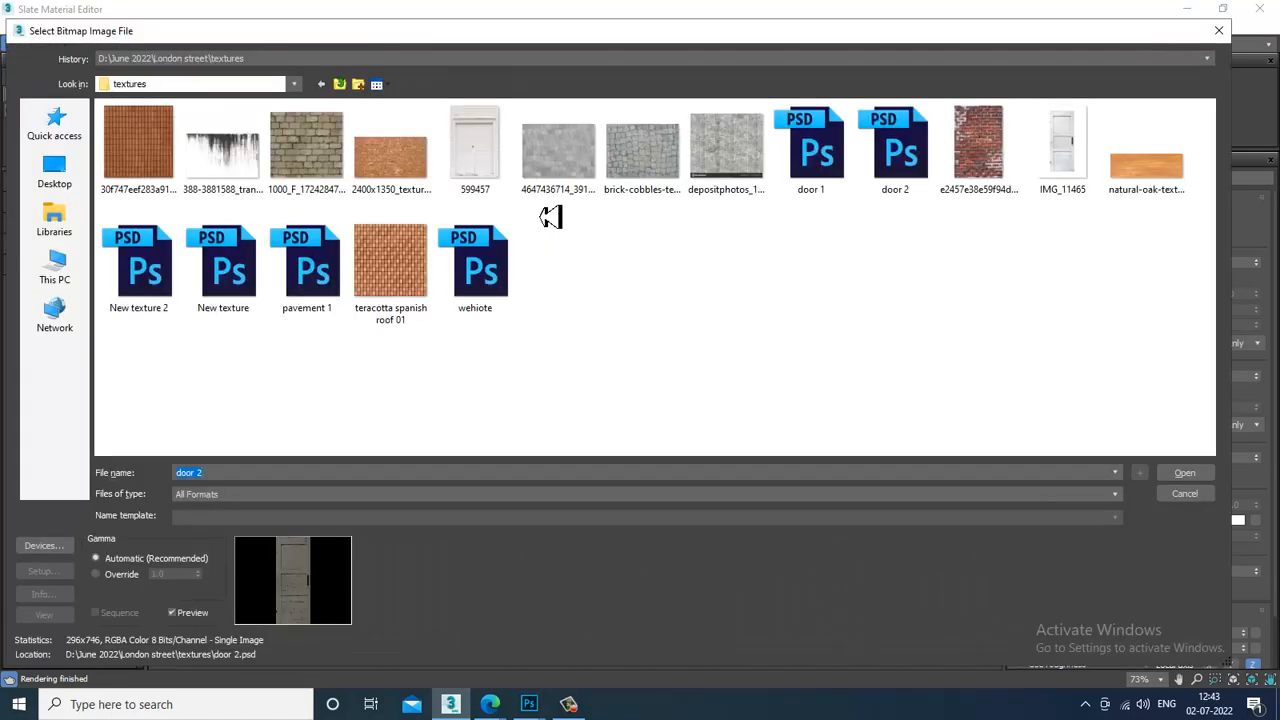
double_click(292, 302)
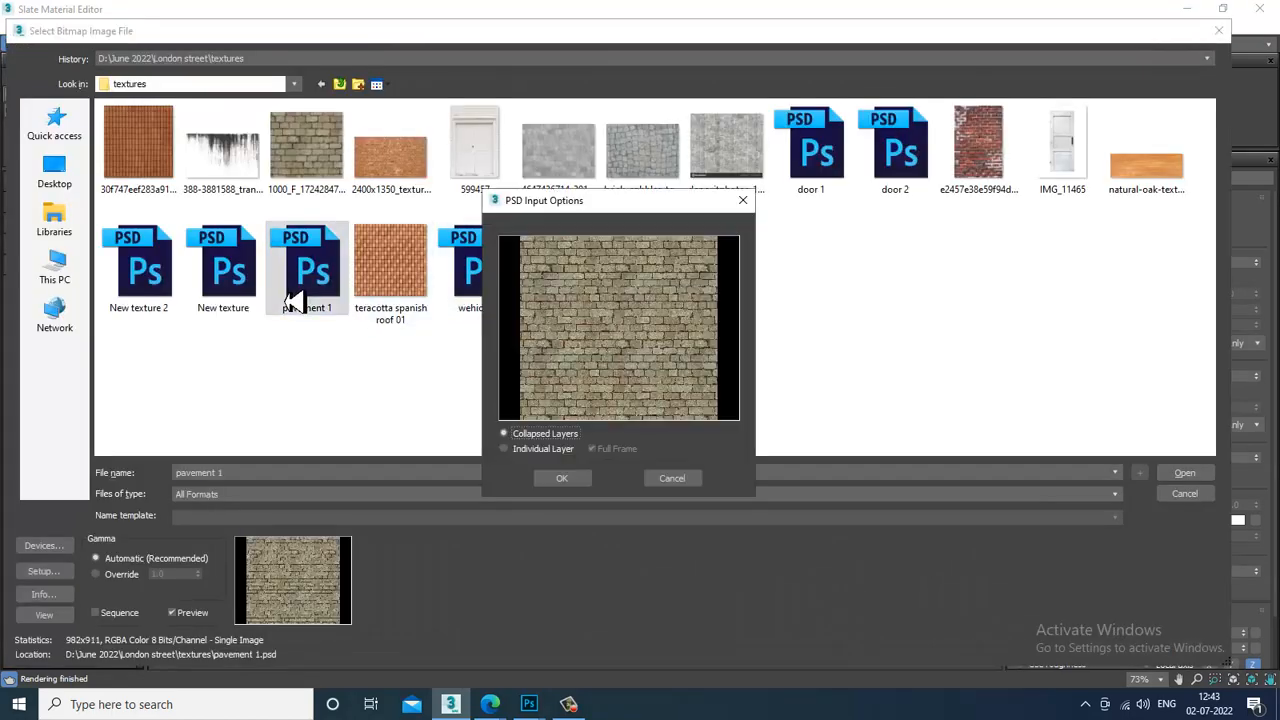
click(562, 479)
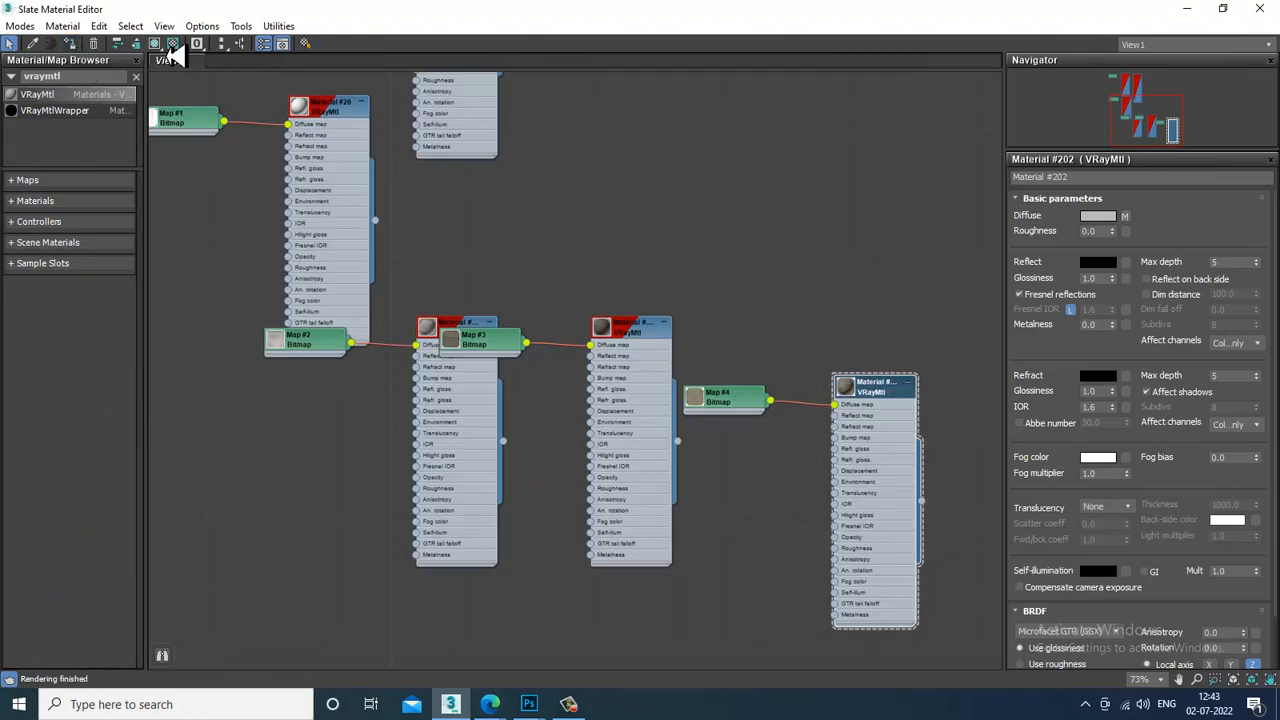
click(157, 44)
click(1186, 12)
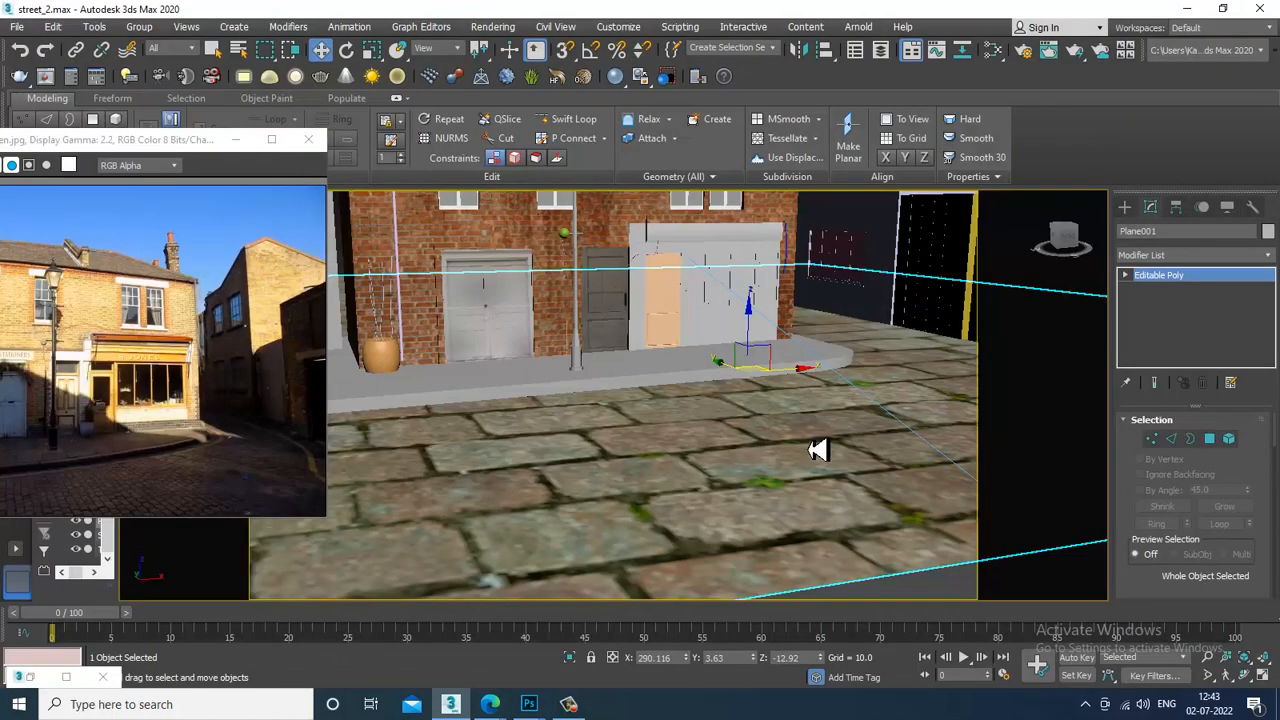
Set the pavement bitmap's U and V tiling to 3.0
alt+middle_drag(814, 449, 770, 416)
scroll(770, 416, up, 4)
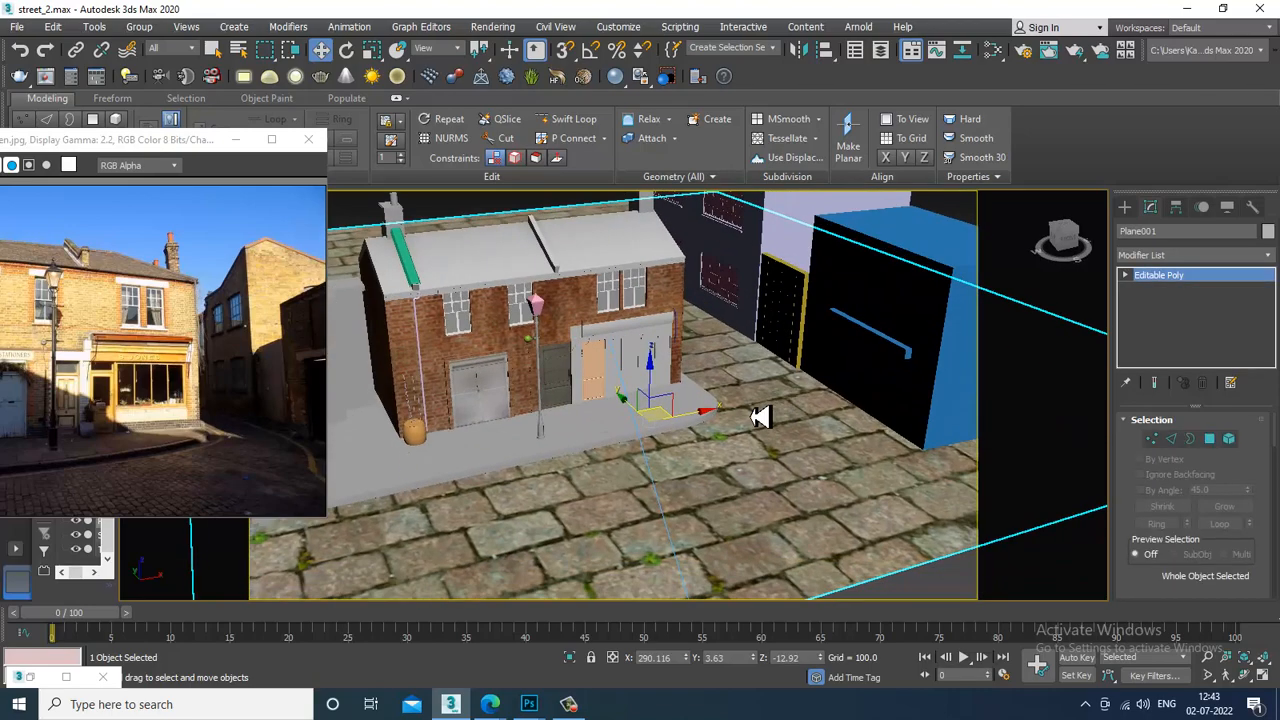
scroll(760, 376, up, 1)
key(m)
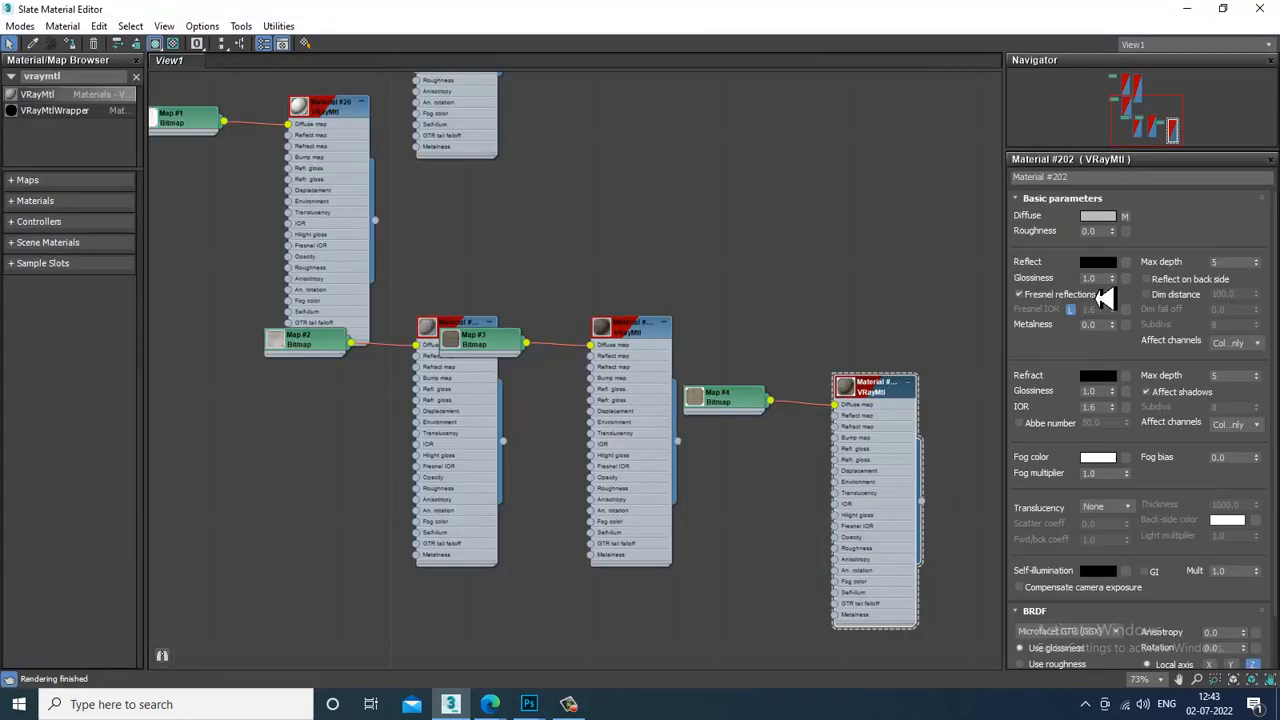
click(1125, 217)
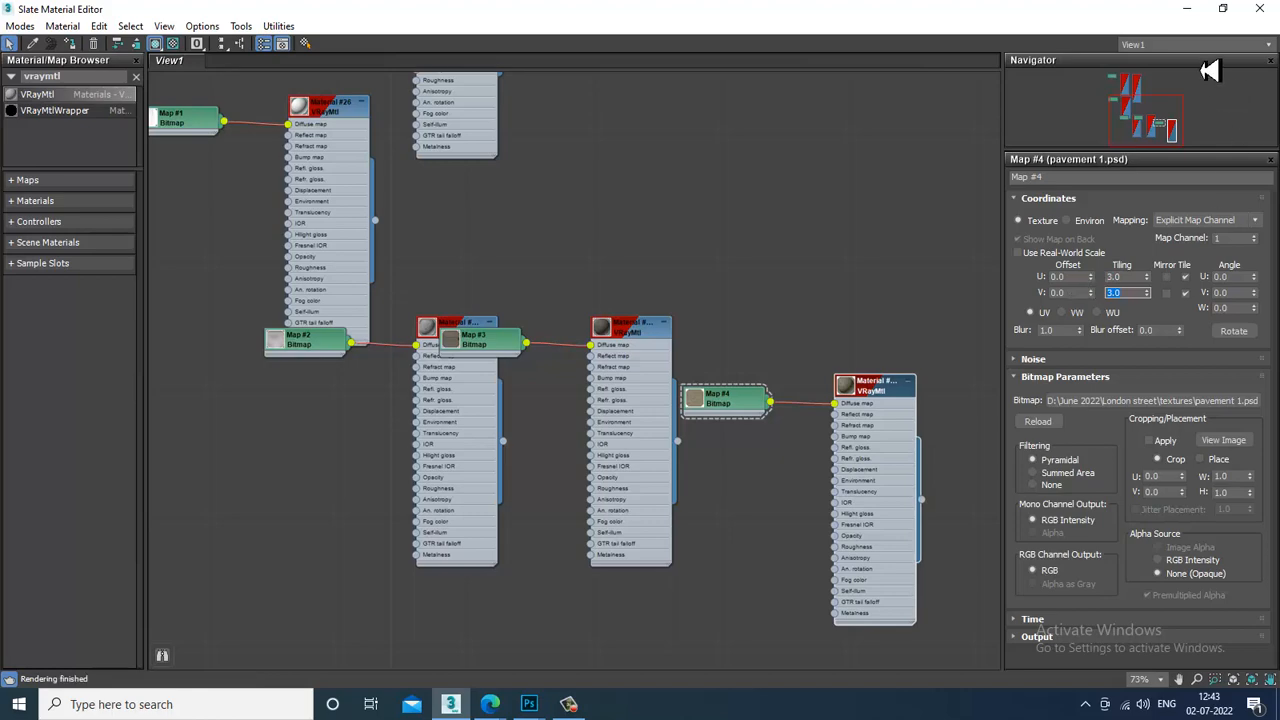
click(1187, 8)
Add a UVW Map modifier to the street ground plane and activate its gizmo for editing
alt+middle_drag(722, 483, 709, 449)
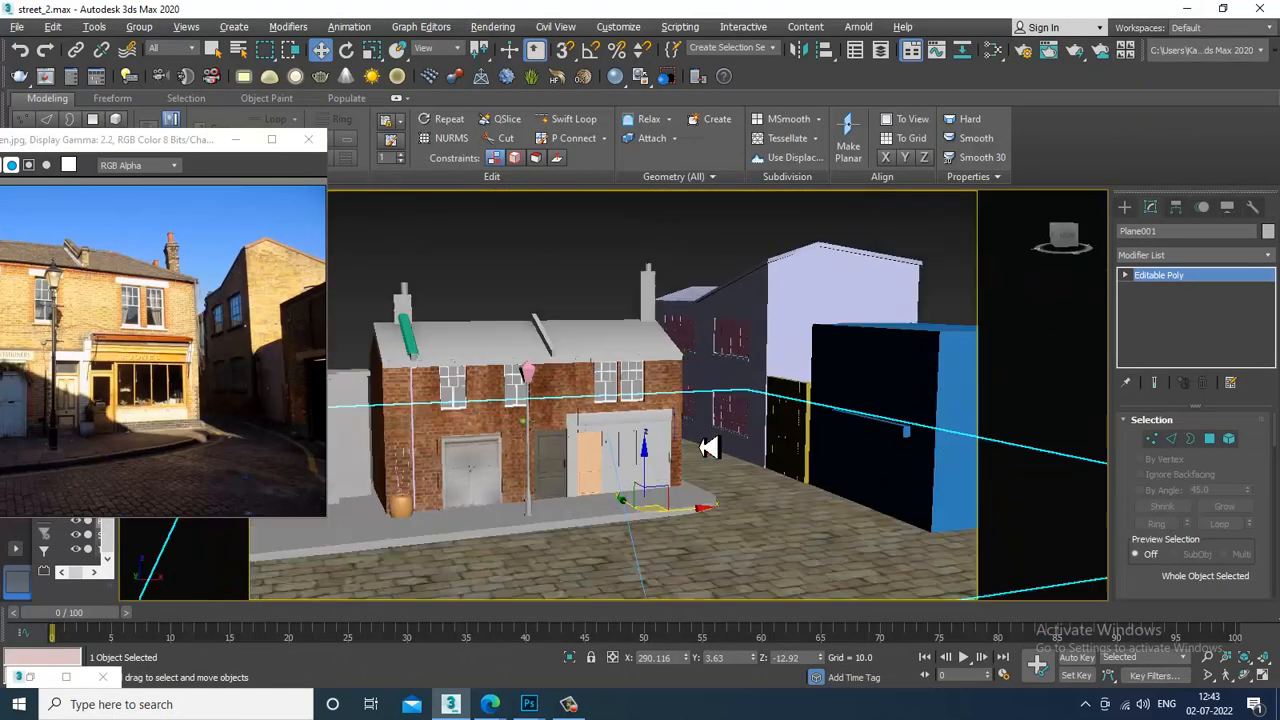
scroll(709, 449, up, 3)
middle_drag(712, 506, 707, 395)
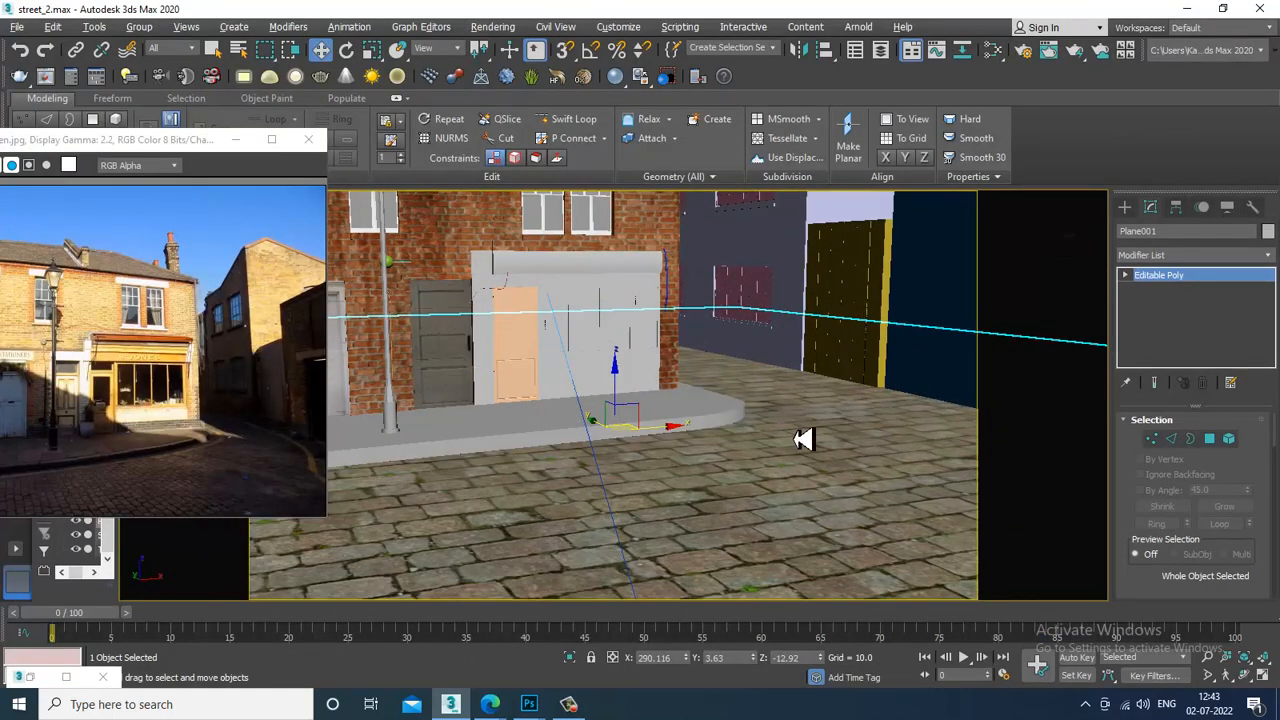
scroll(805, 439, down, 3)
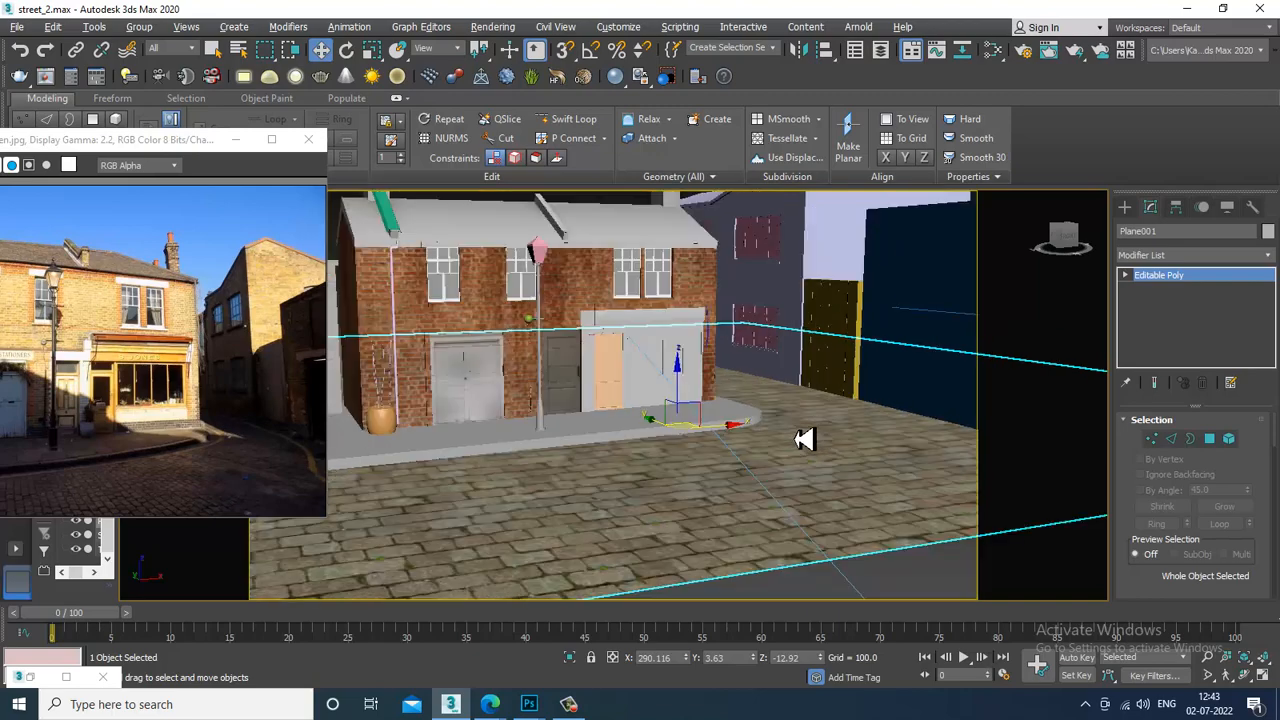
alt+middle_drag(780, 469, 733, 180)
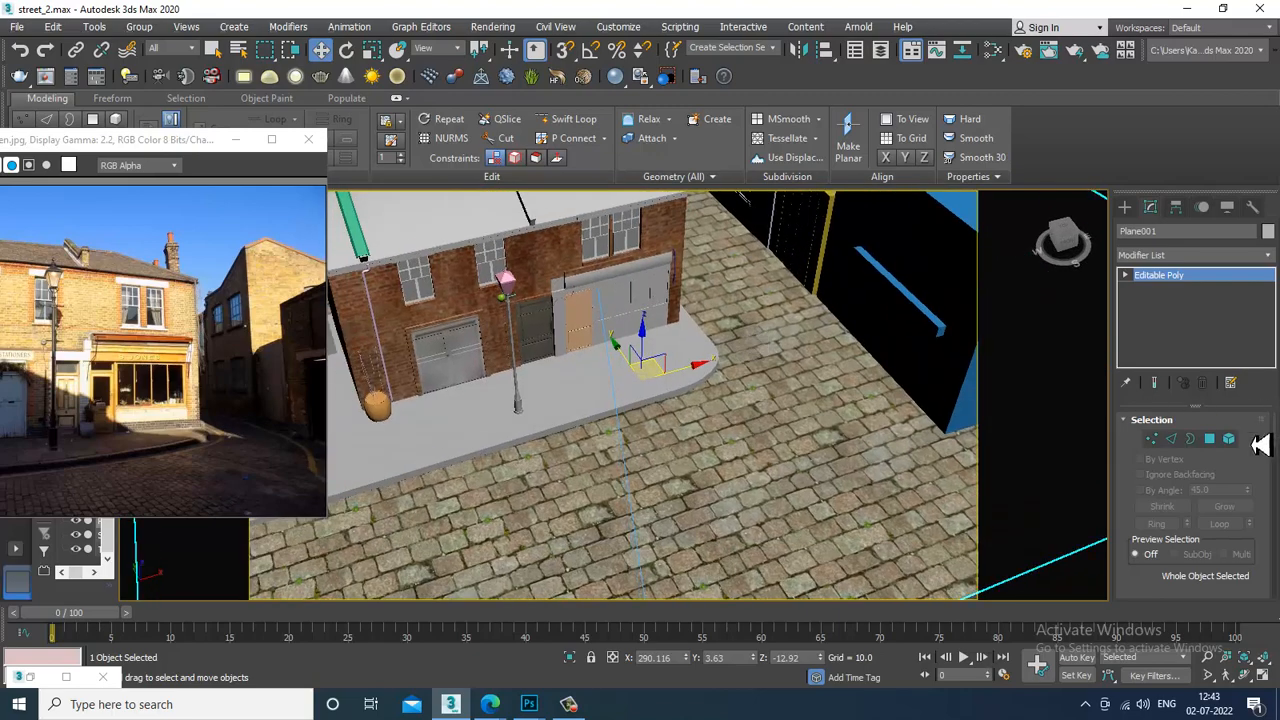
click(1246, 255)
key(u)
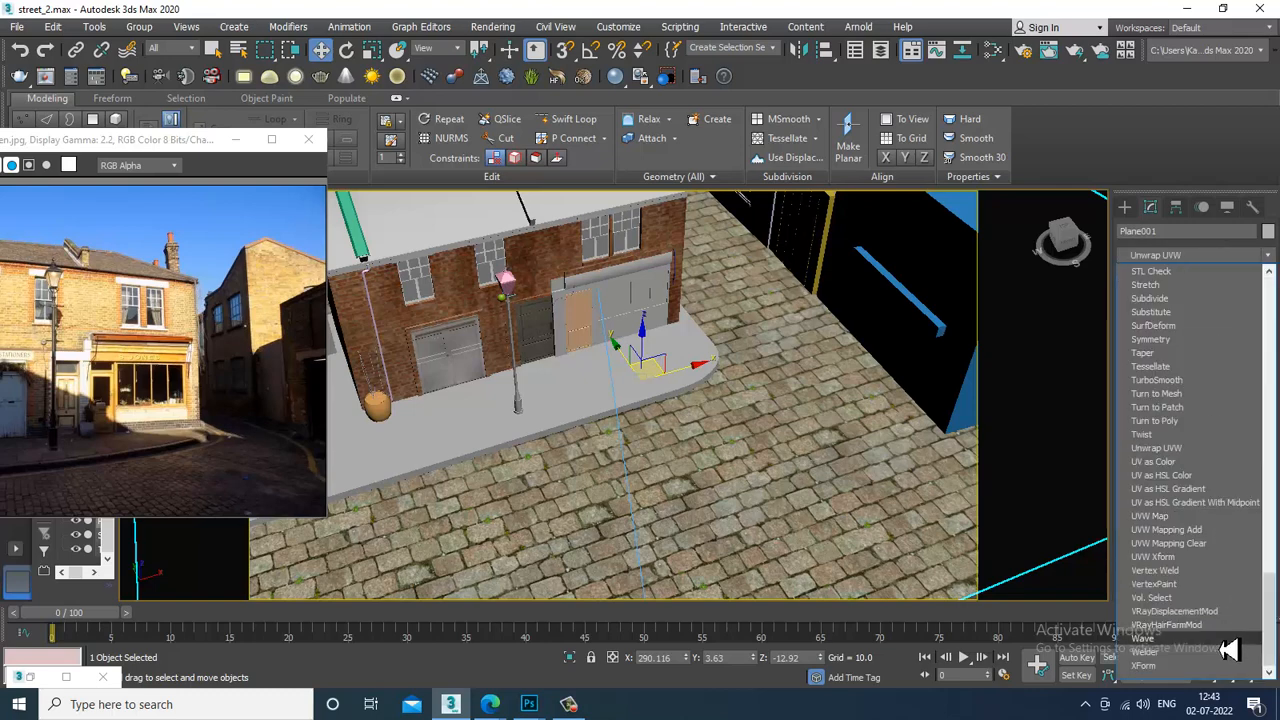
click(1192, 517)
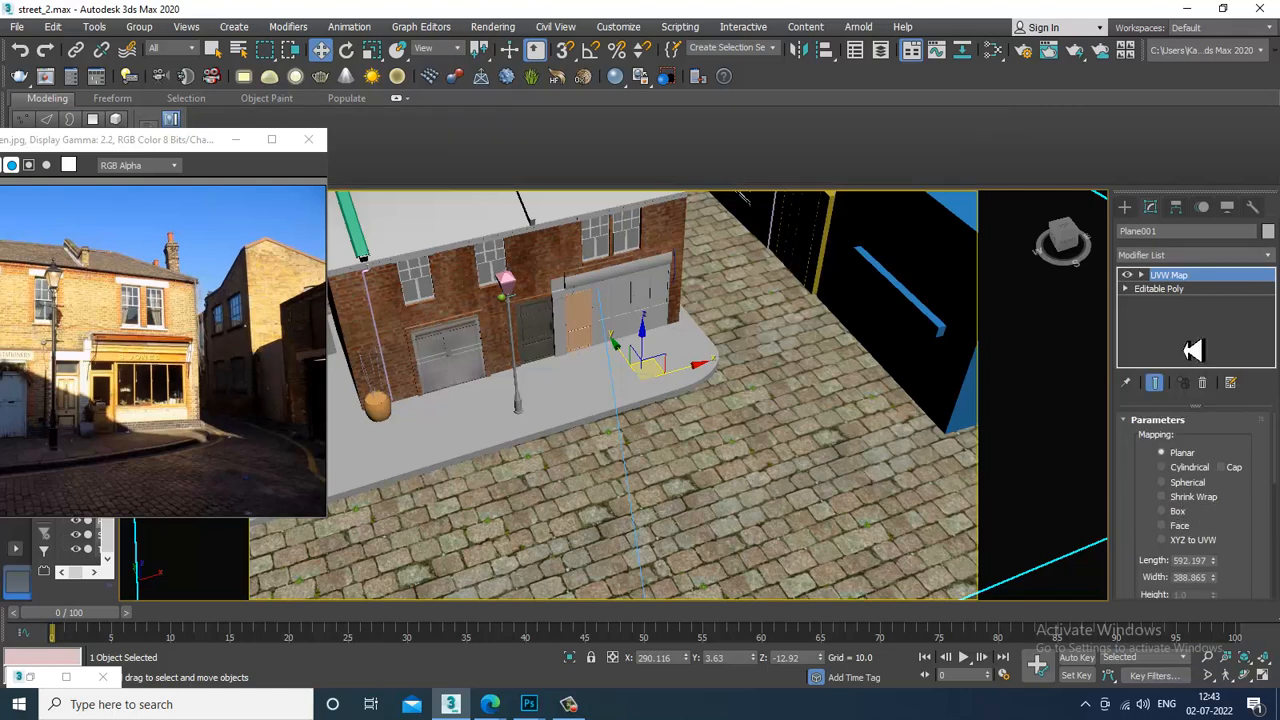
click(1142, 275)
click(1169, 288)
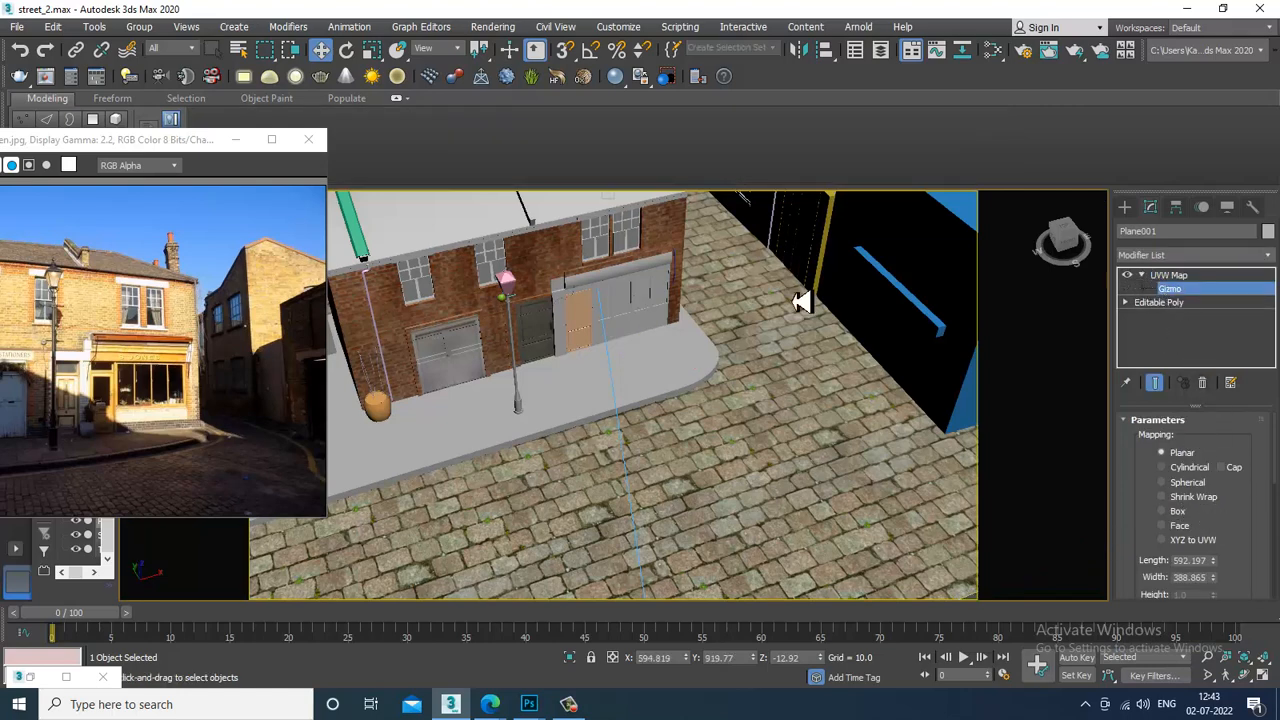
Enable angle snapping with a changed angle increment and rotate the ground plane's UVW Map gizmo to reorient the cobblestones
right_click(590, 52)
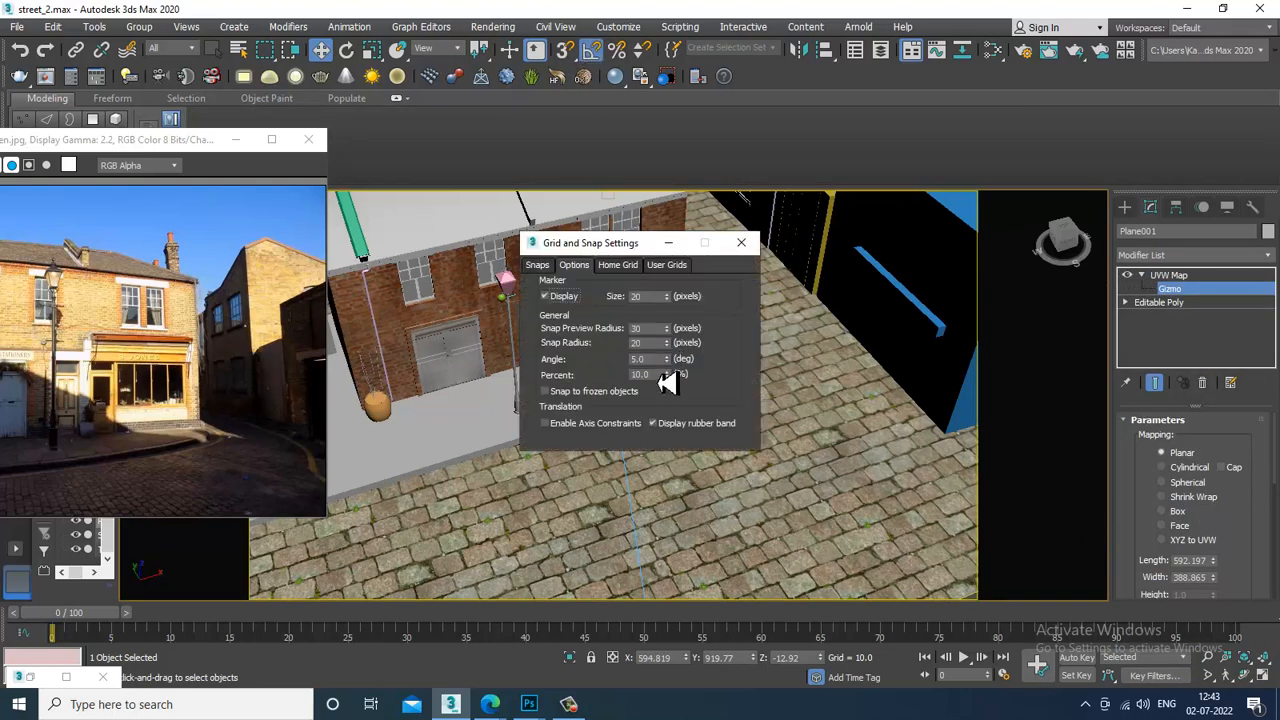
drag(655, 359, 605, 372)
click(741, 242)
scroll(830, 500, down, 10)
key(e)
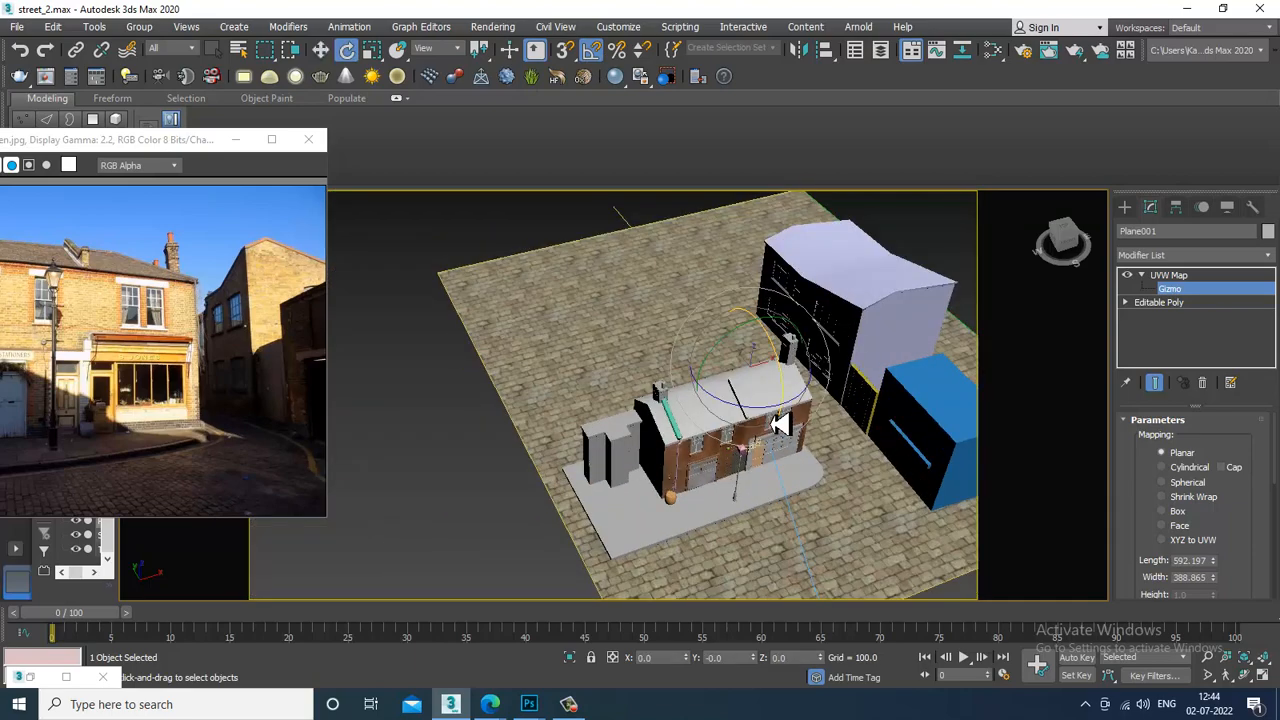
alt+middle_drag(780, 425, 675, 567)
scroll(835, 510, up, 6)
scroll(675, 567, up, 3)
alt+middle_drag(735, 485, 915, 482)
Scale the UVW Map gizmo along one axis to adjust the cobblestones' proportions on the street
key(r)
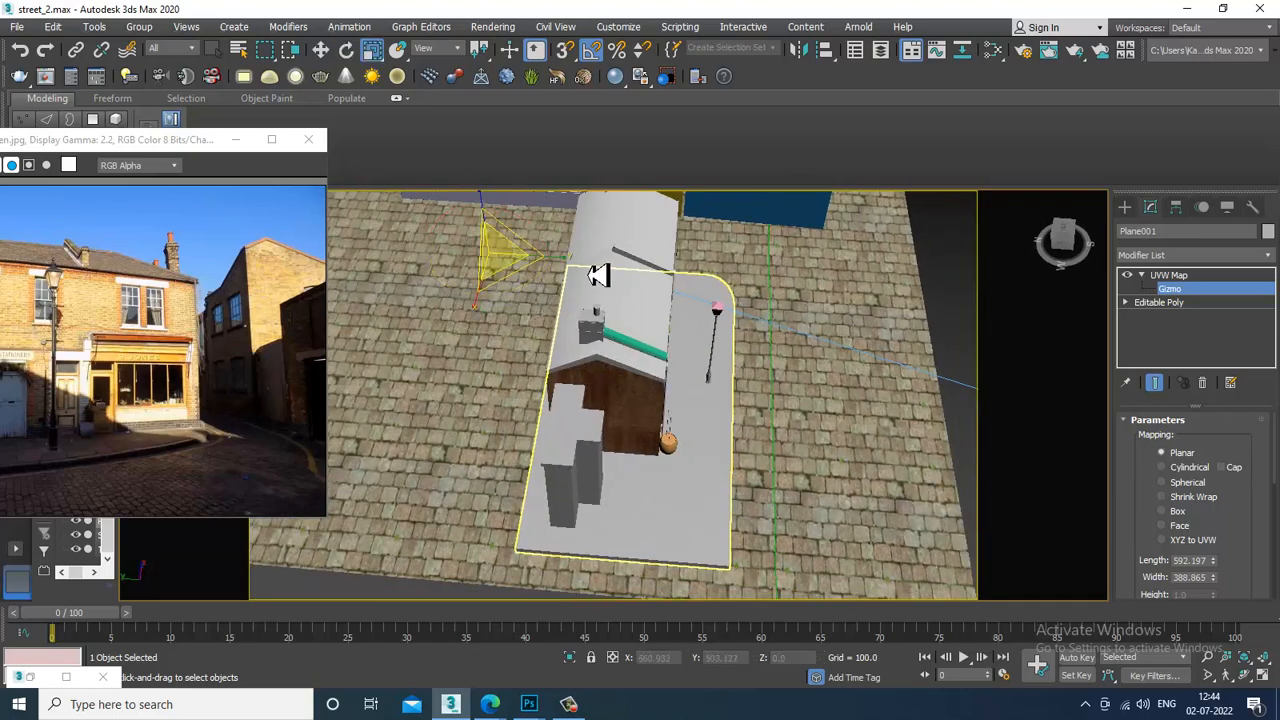
drag(563, 271, 594, 269)
alt+middle_drag(897, 451, 767, 621)
scroll(634, 371, up, 4)
scroll(583, 309, down, 6)
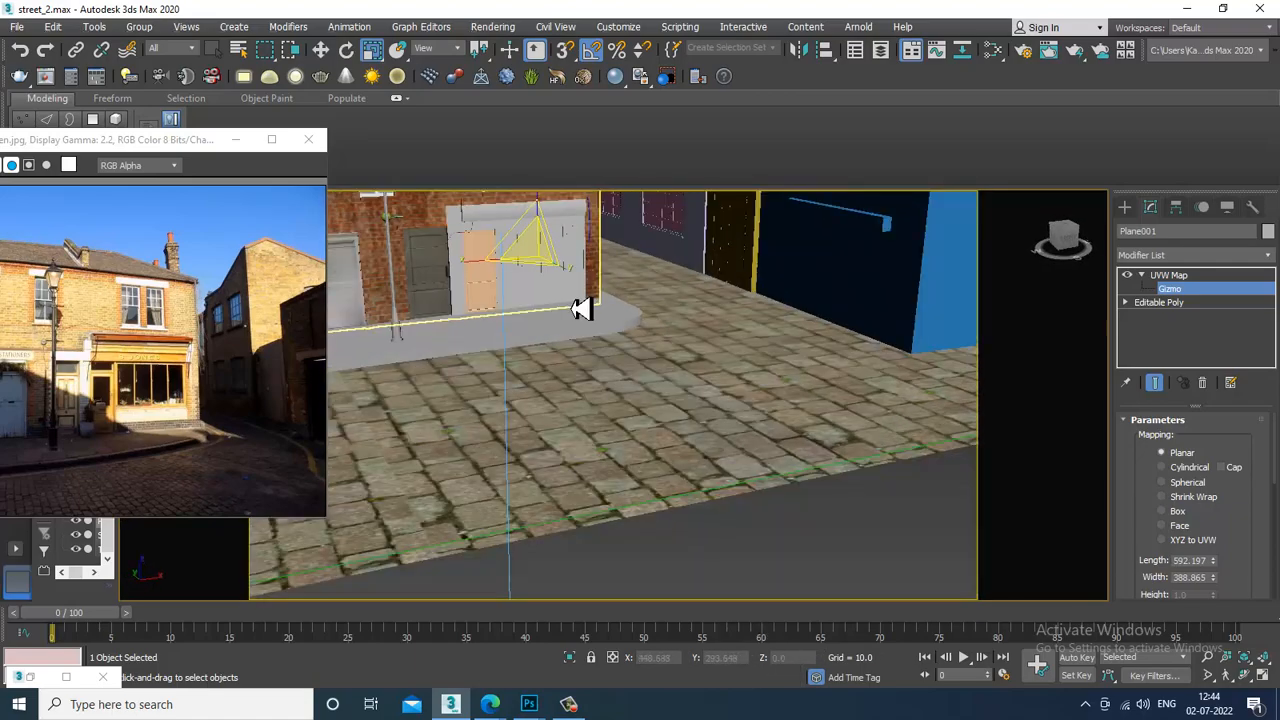
scroll(690, 470, up, 3)
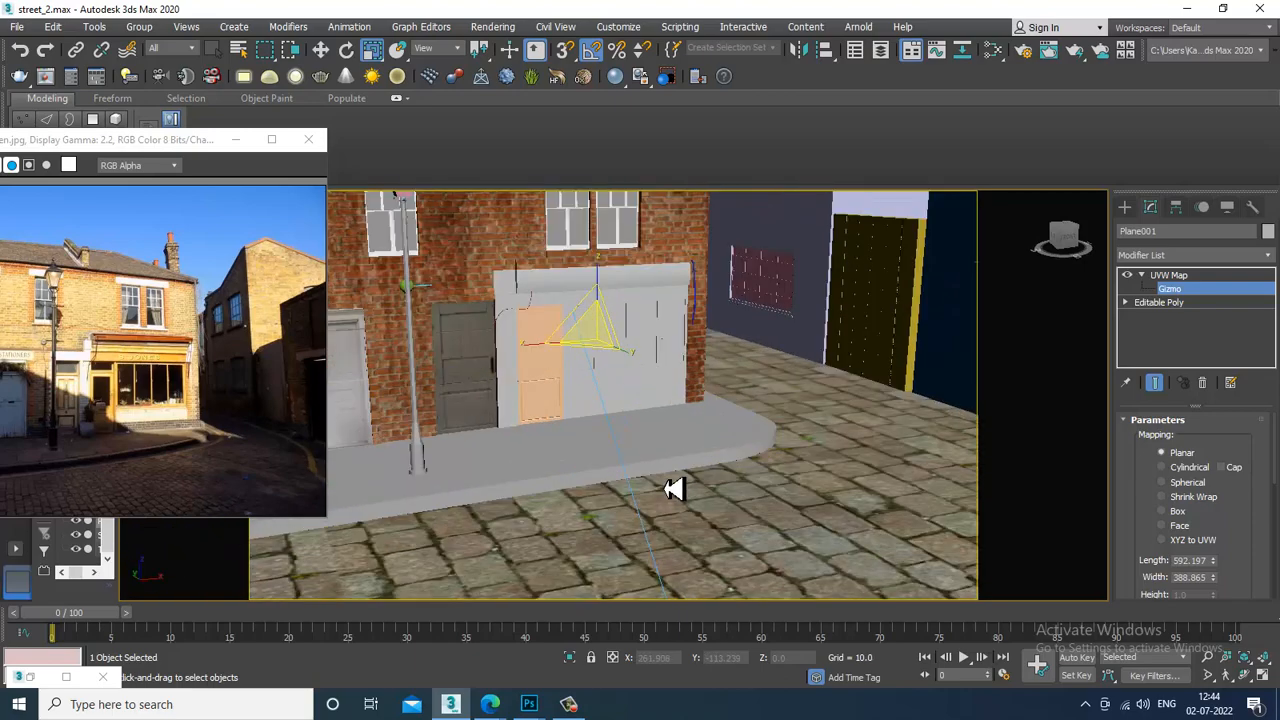
scroll(640, 428, down, 3)
scroll(672, 428, up, 4)
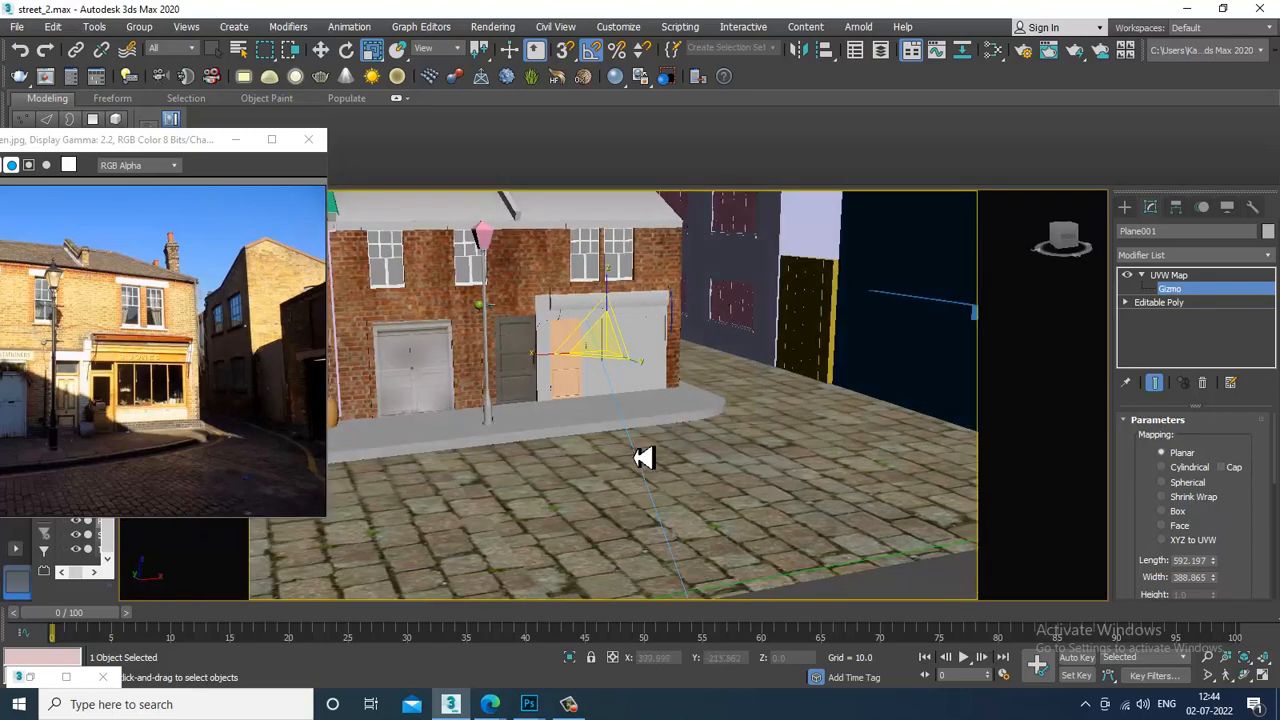
Add a general Noise map in the Slate Material Editor and connect it to the pavement material's Bump map
key(m)
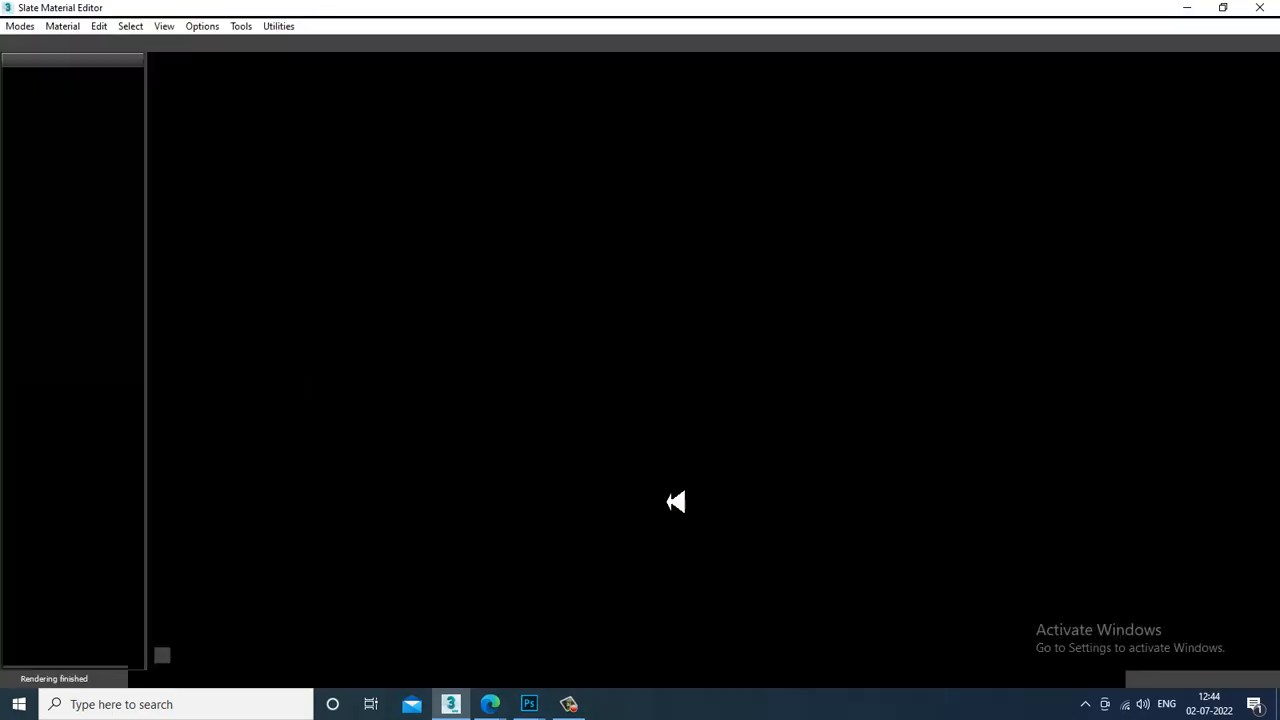
middle_drag(742, 475, 647, 267)
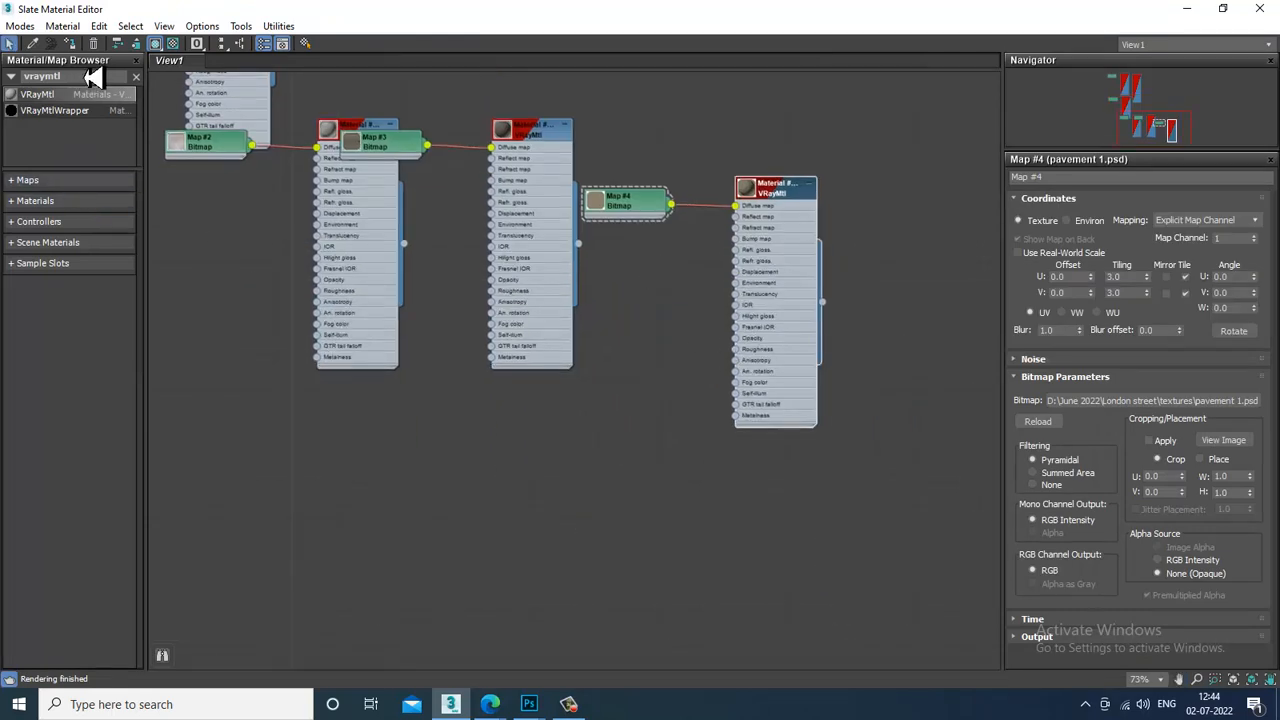
click(136, 76)
text(n)
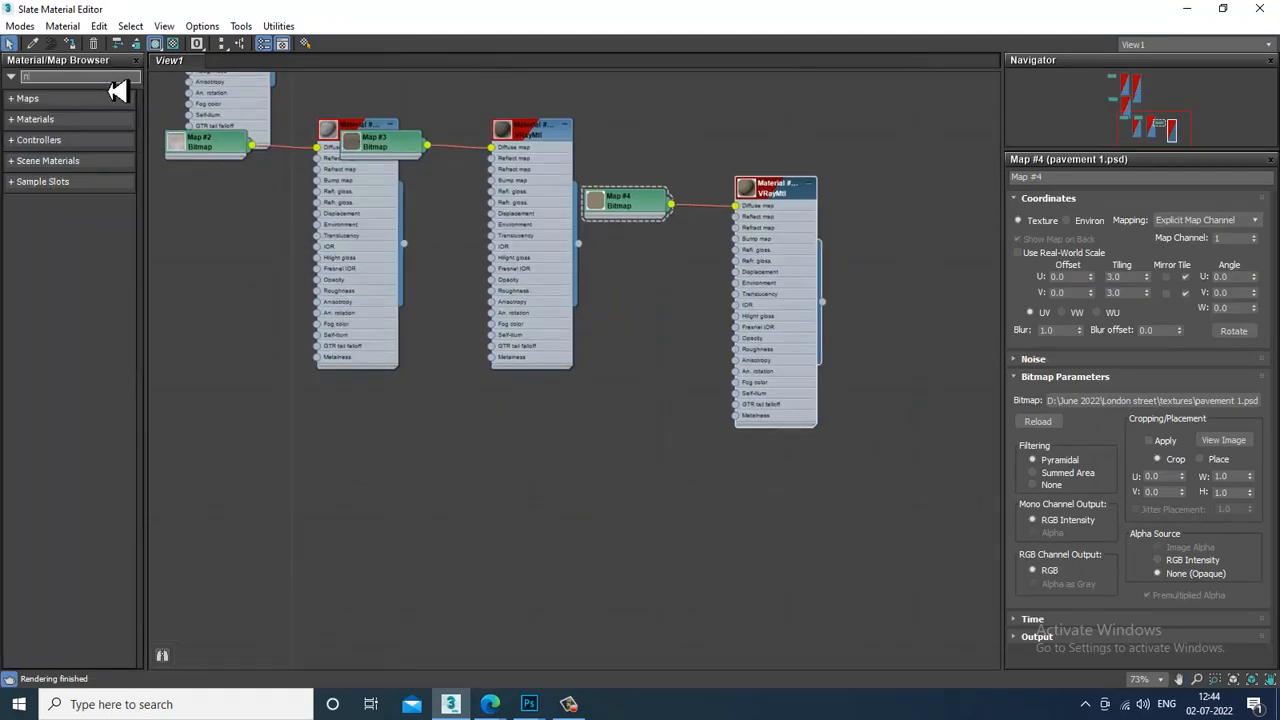
text(ois)
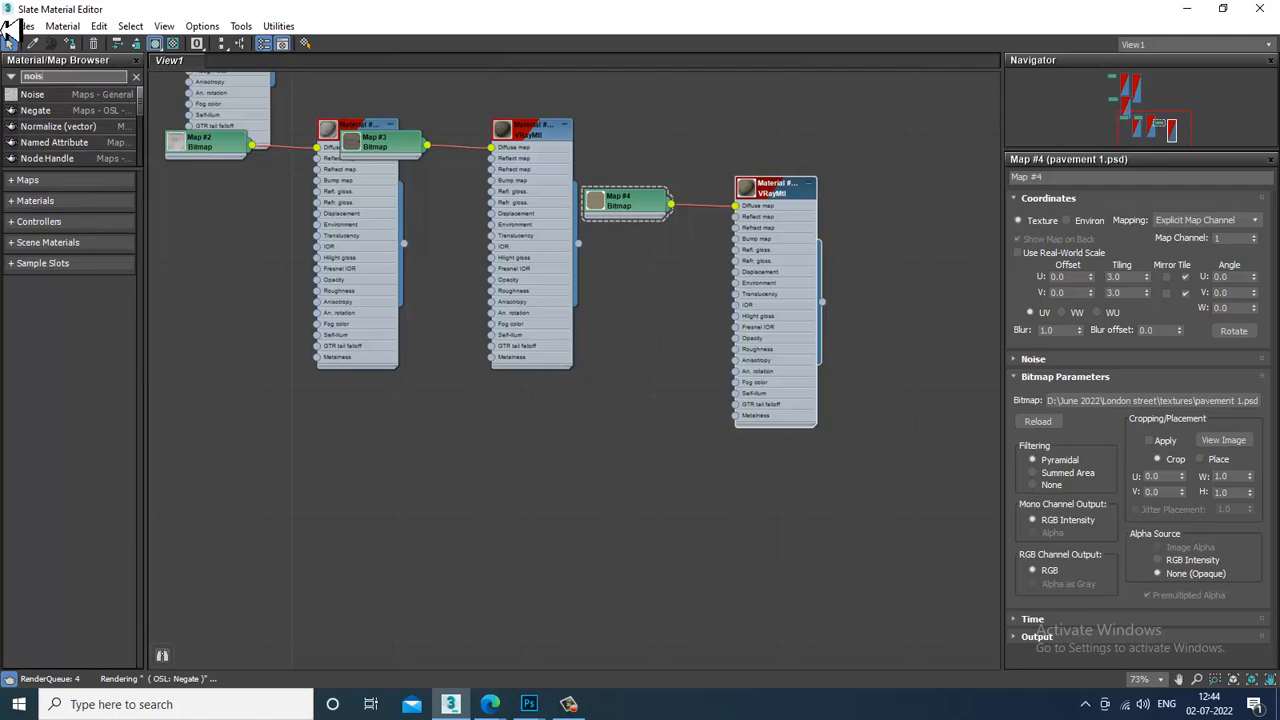
text(e)
drag(50, 96, 748, 241)
click(755, 192)
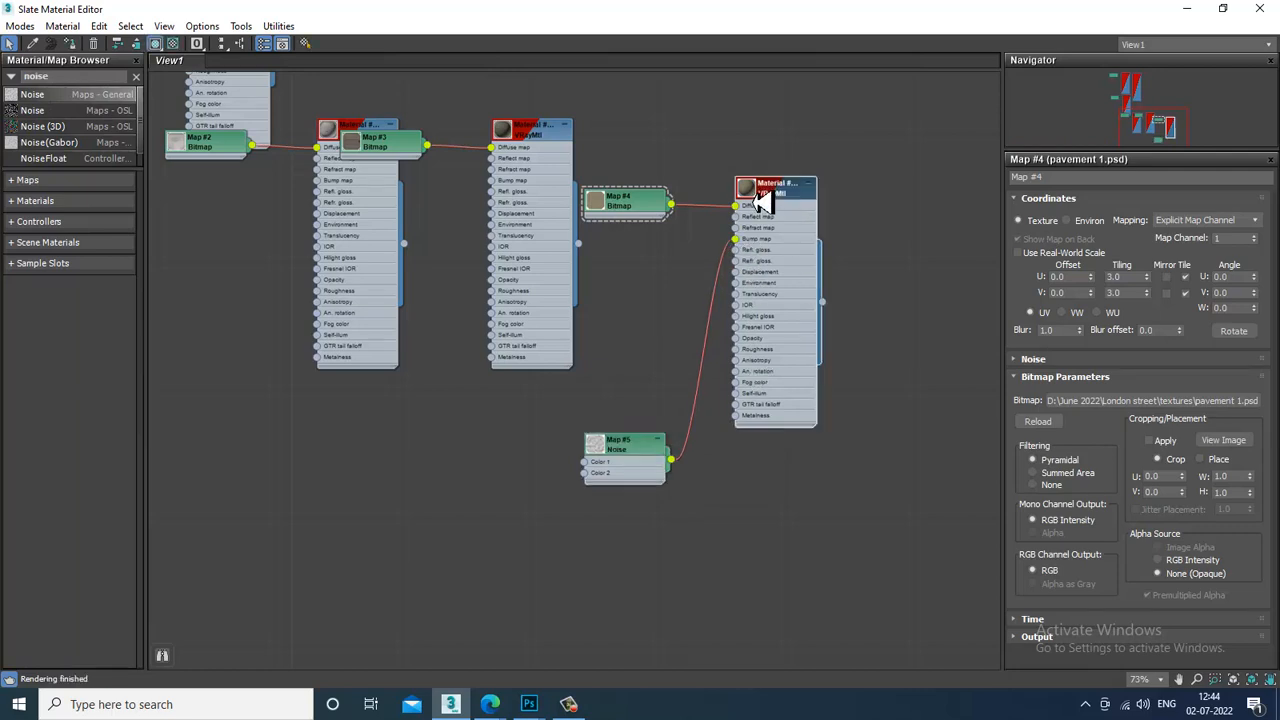
Set the bump Noise map's type to Fractal and its size to 0.1, and return to the scene
double_click(652, 456)
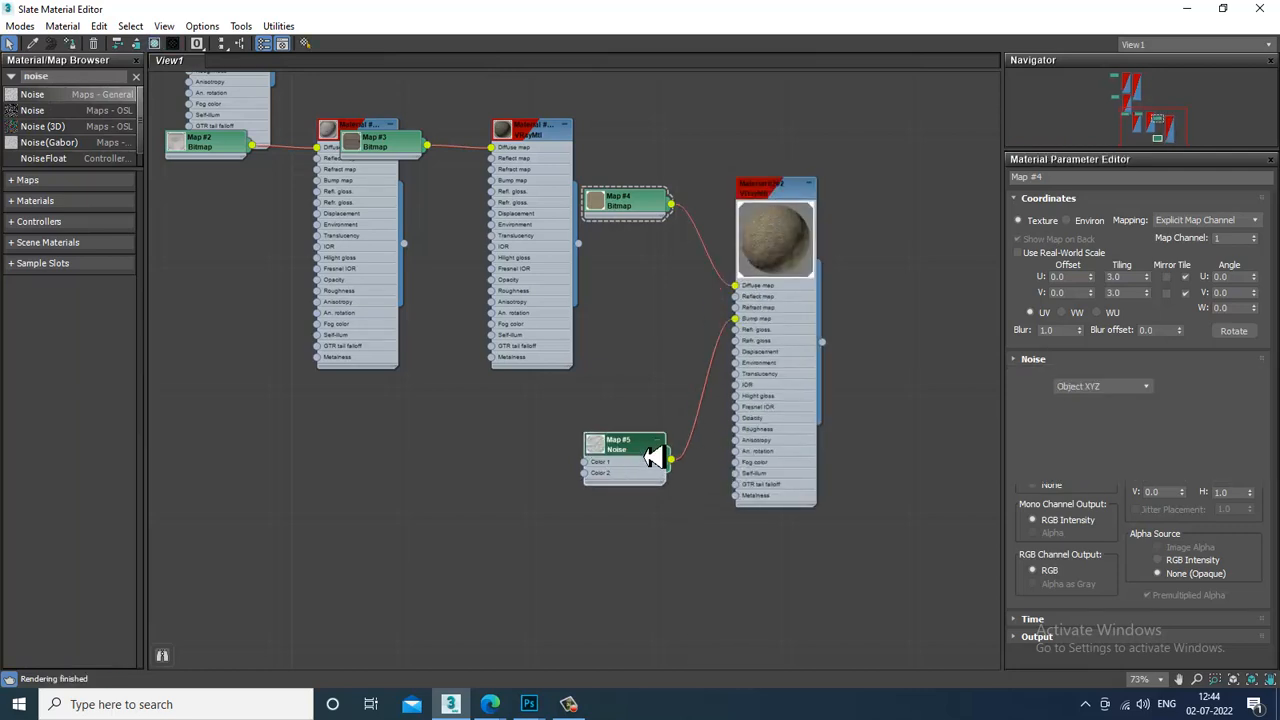
click(1155, 361)
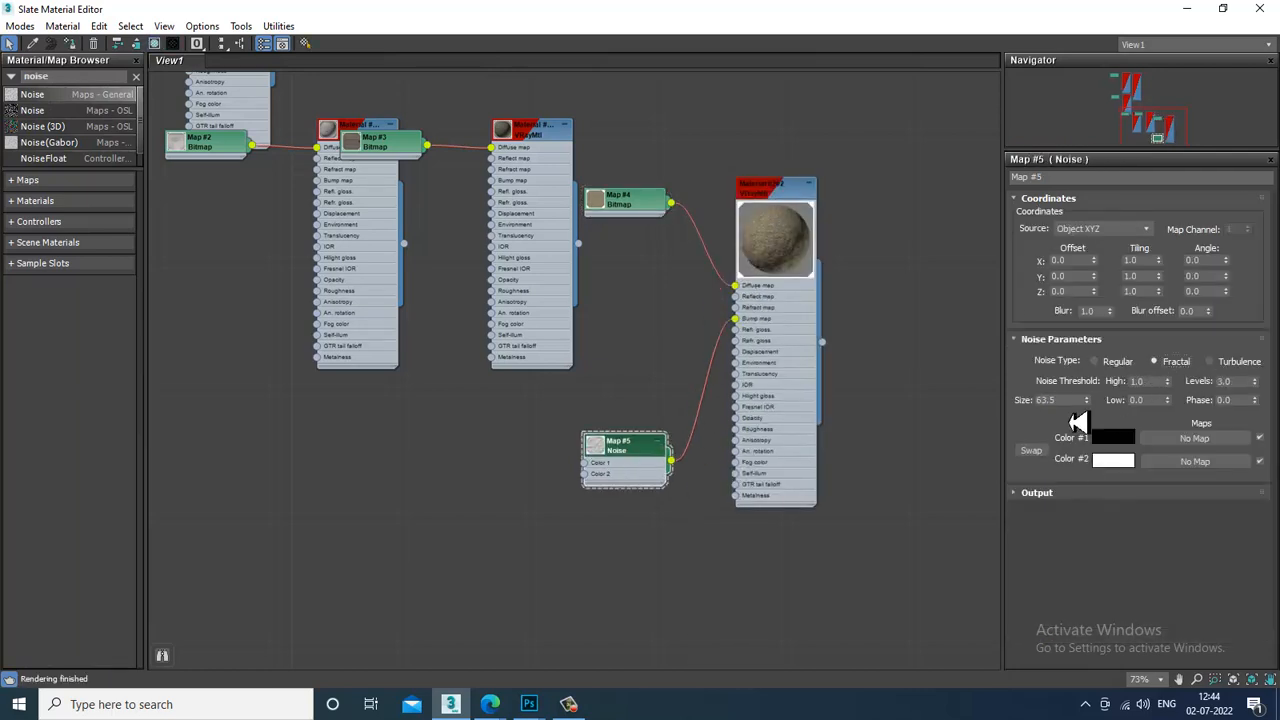
double_click(1062, 400)
click(1187, 8)
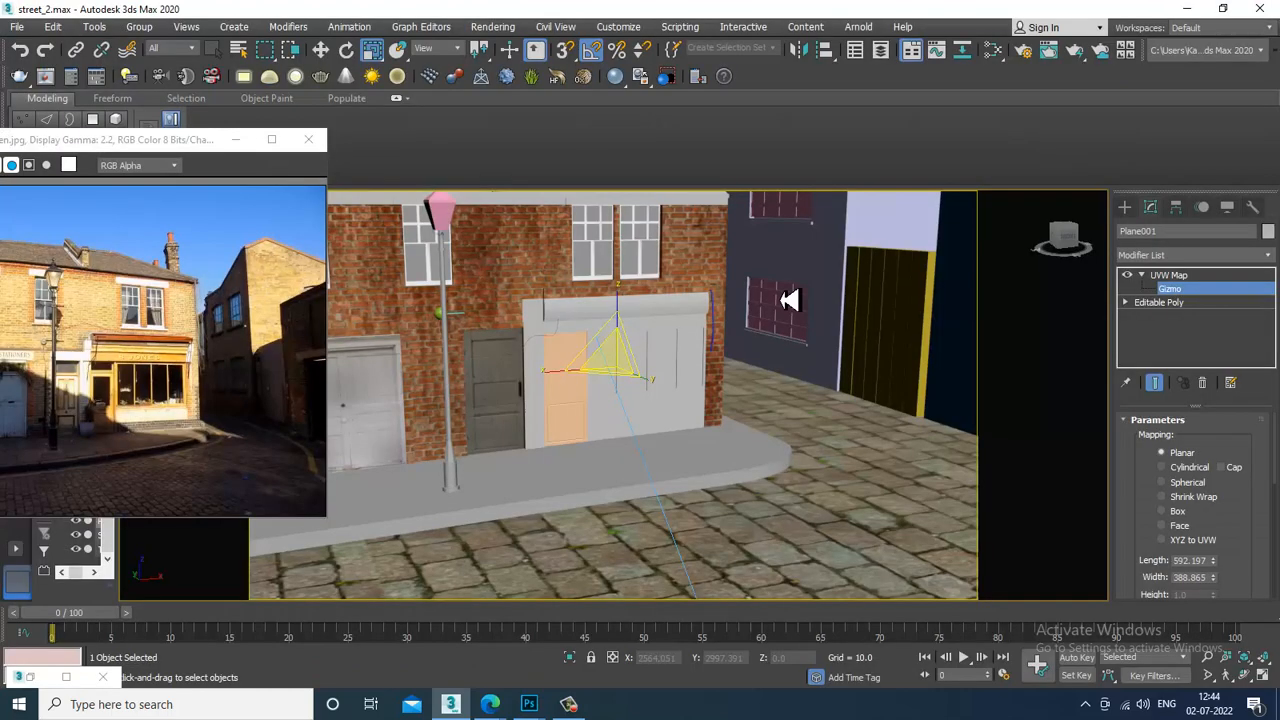
Examine the cobblestone scale on the street from the camera view and up close in the perspective view
key(c)
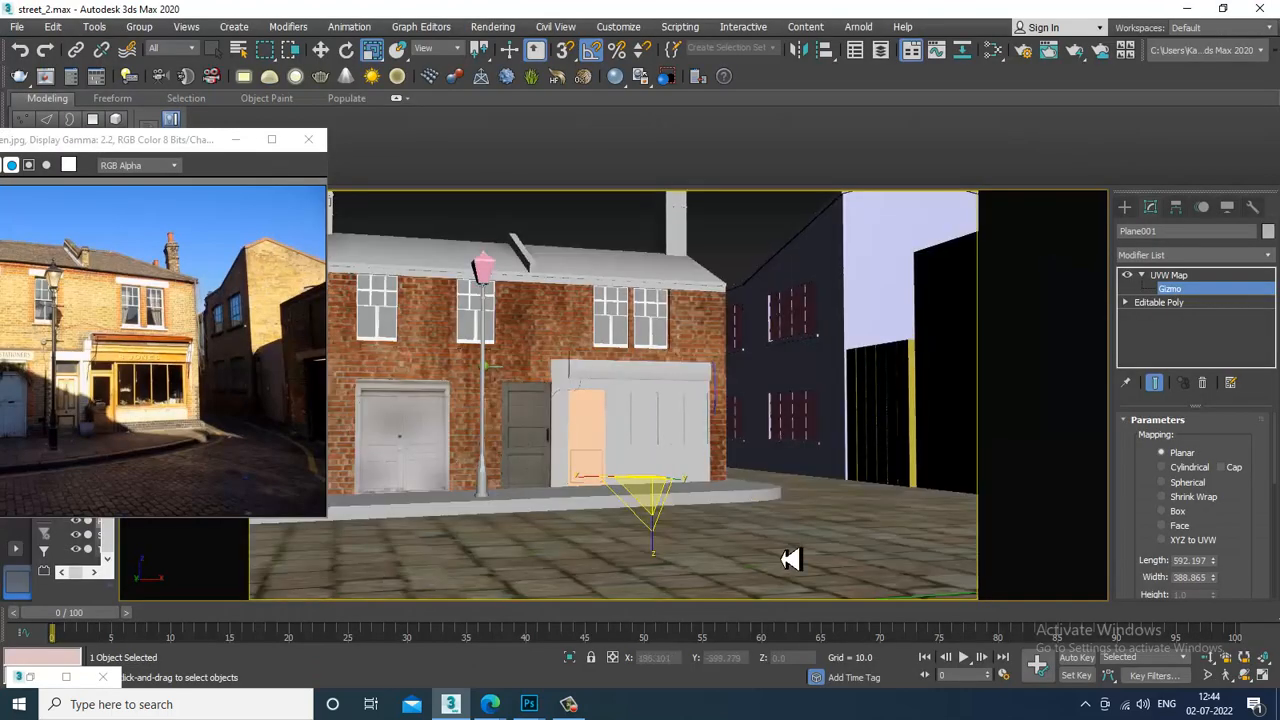
key(p)
scroll(782, 557, down, 3)
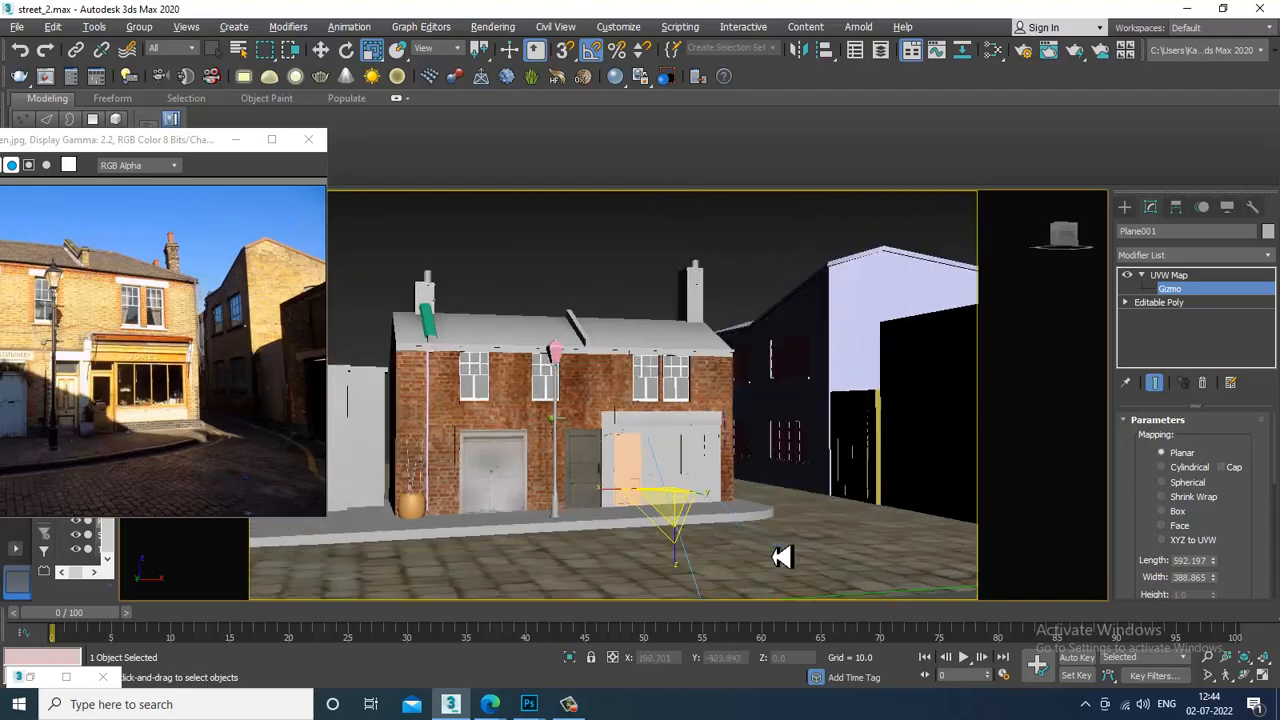
alt+middle_drag(782, 557, 785, 482)
scroll(785, 482, up, 12)
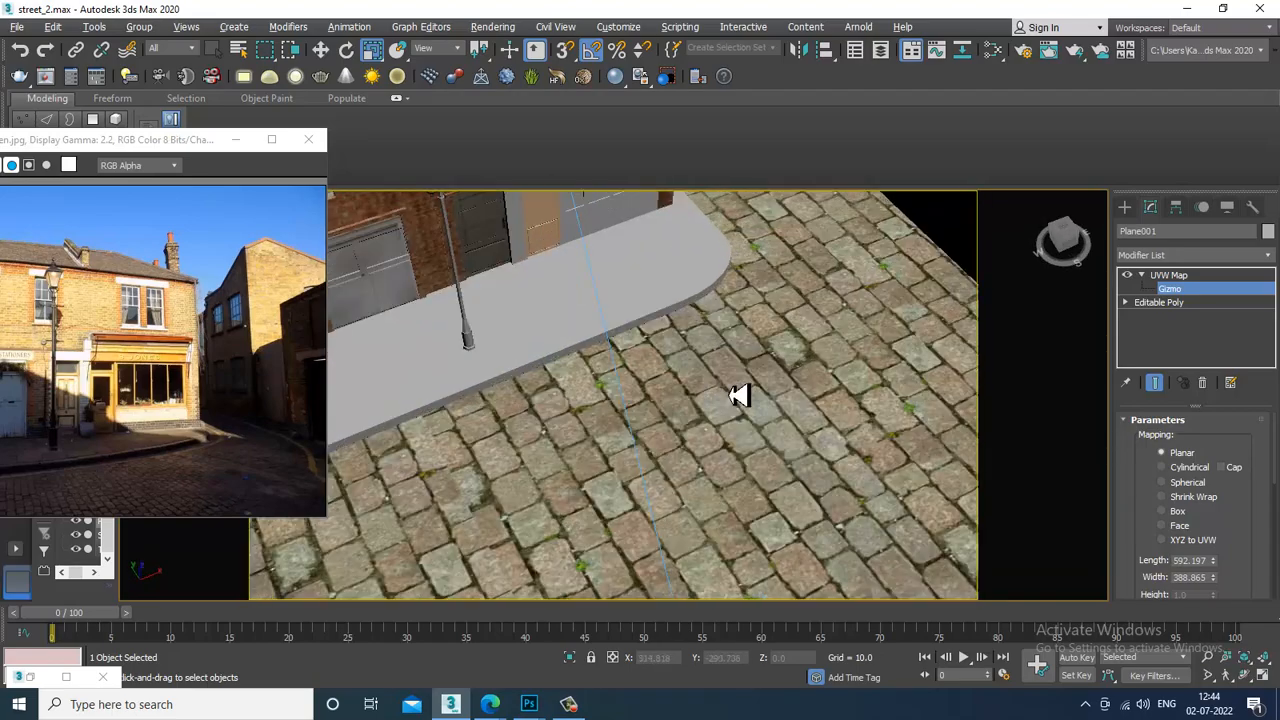
middle_drag(722, 359, 726, 454)
scroll(716, 427, down, 3)
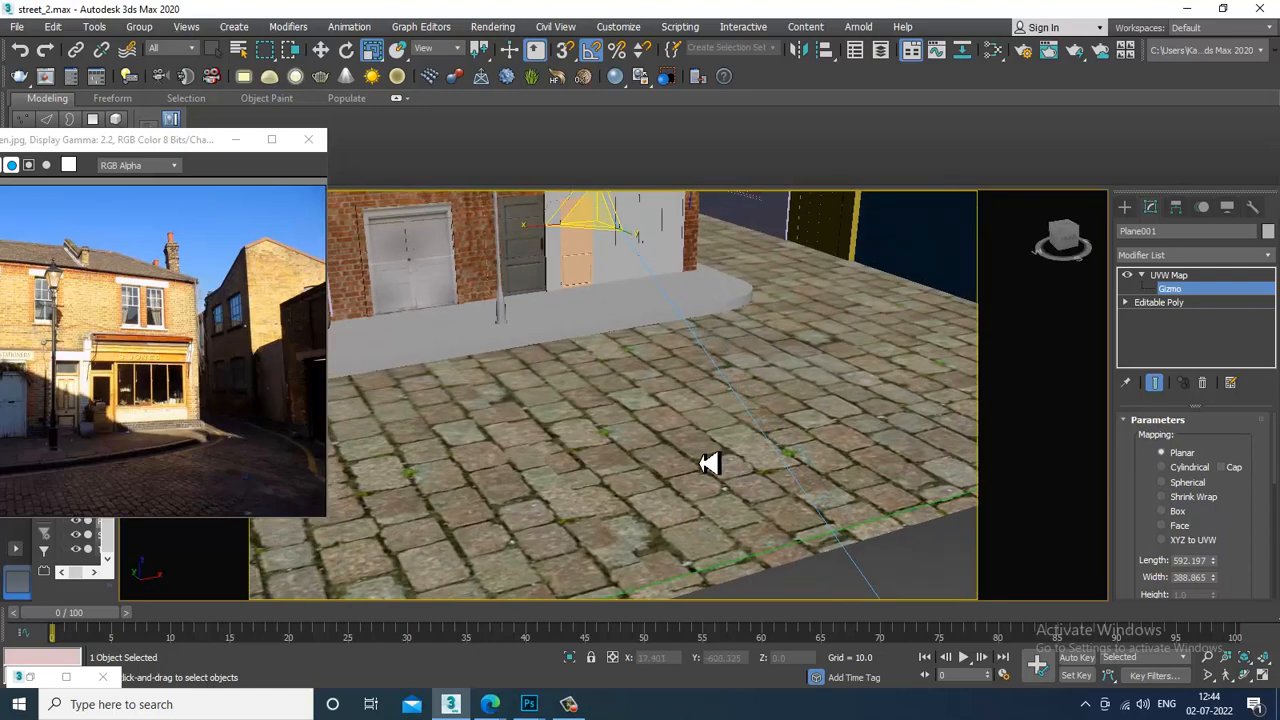
Reopen the material editor beside the street view and show the parameters of the pavement 1.psd bitmap
key(m)
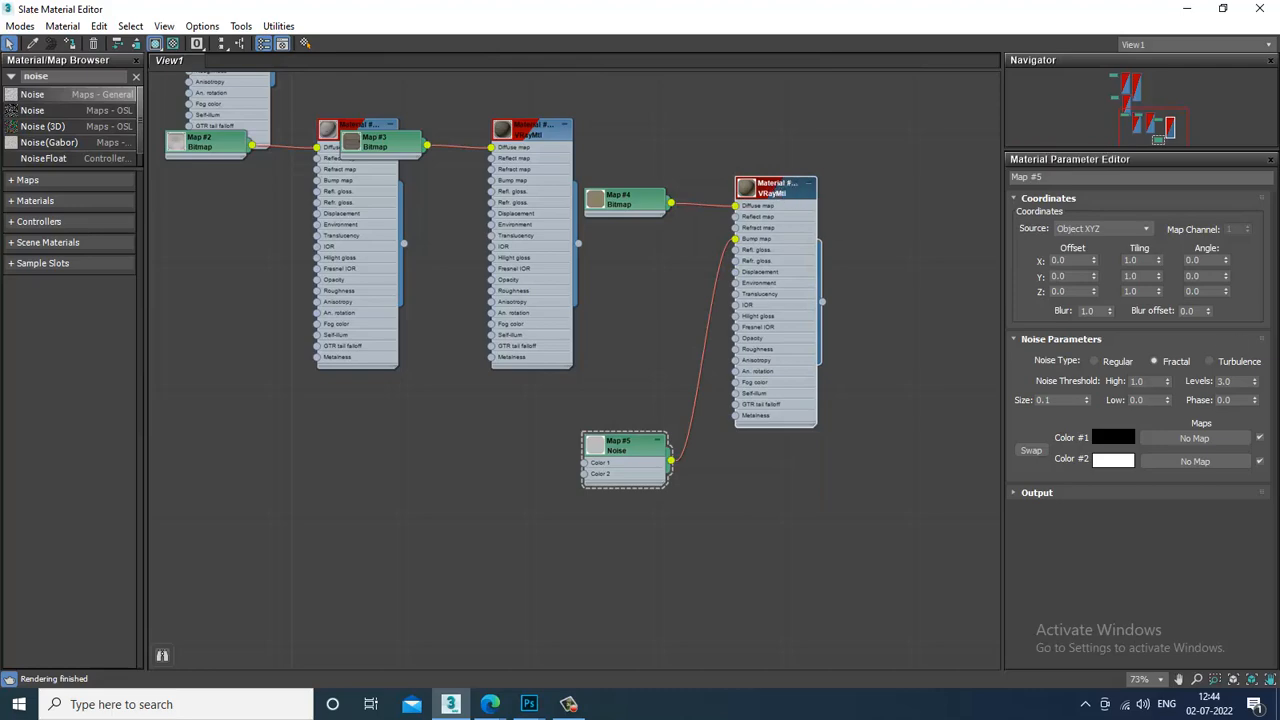
double_click(776, 188)
drag(1080, 22, 600, 57)
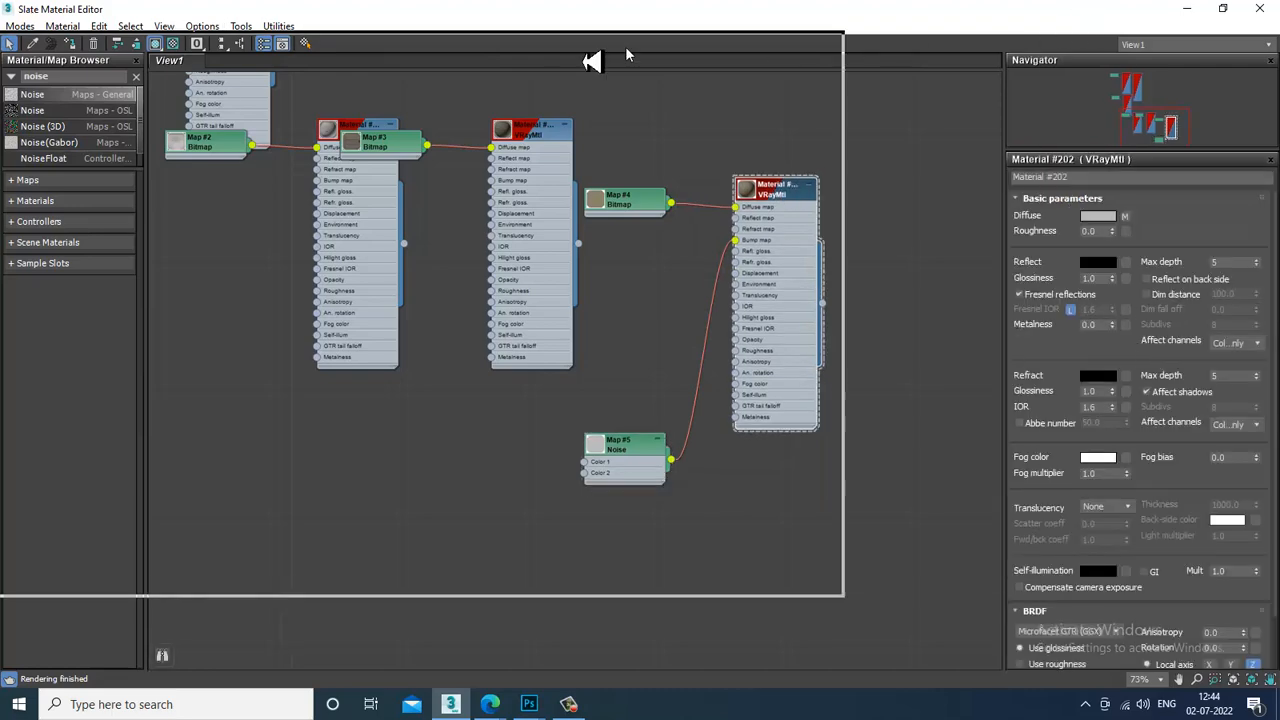
click(488, 284)
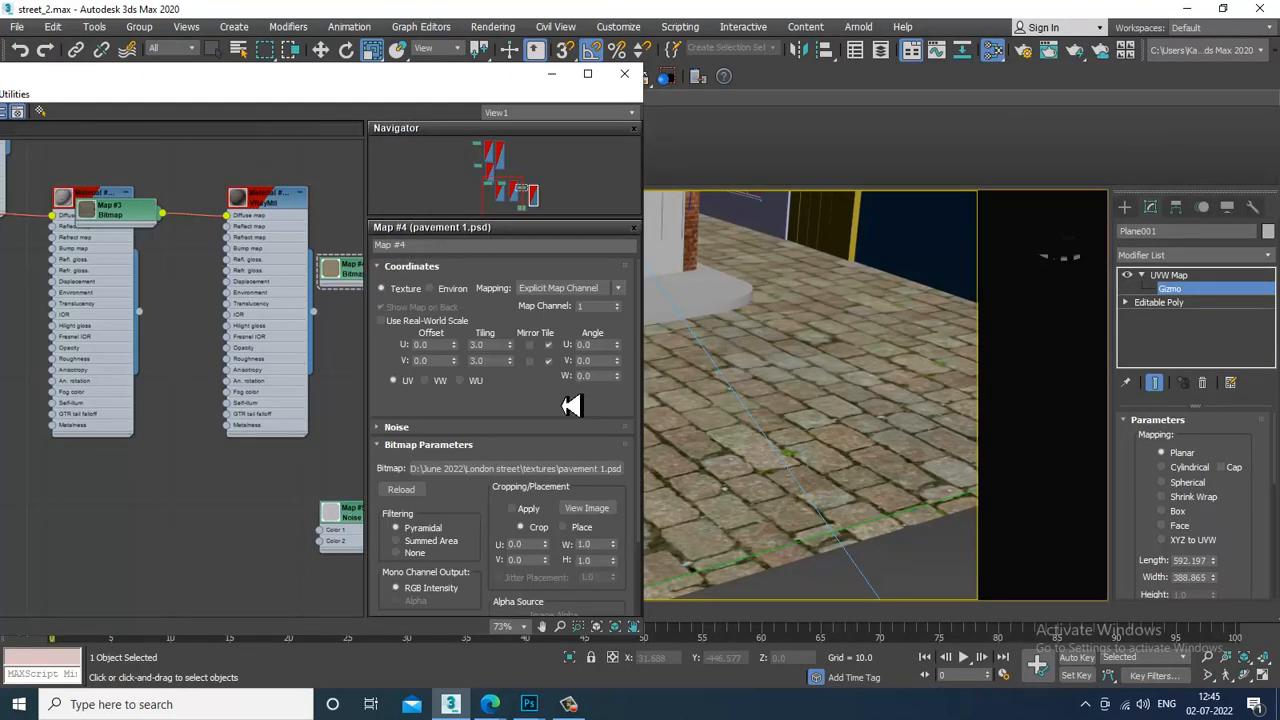
Try a U tiling of 5.0 on the pavement bitmap and set it back to 3.0
drag(505, 345, 430, 357)
text(5)
key(Return)
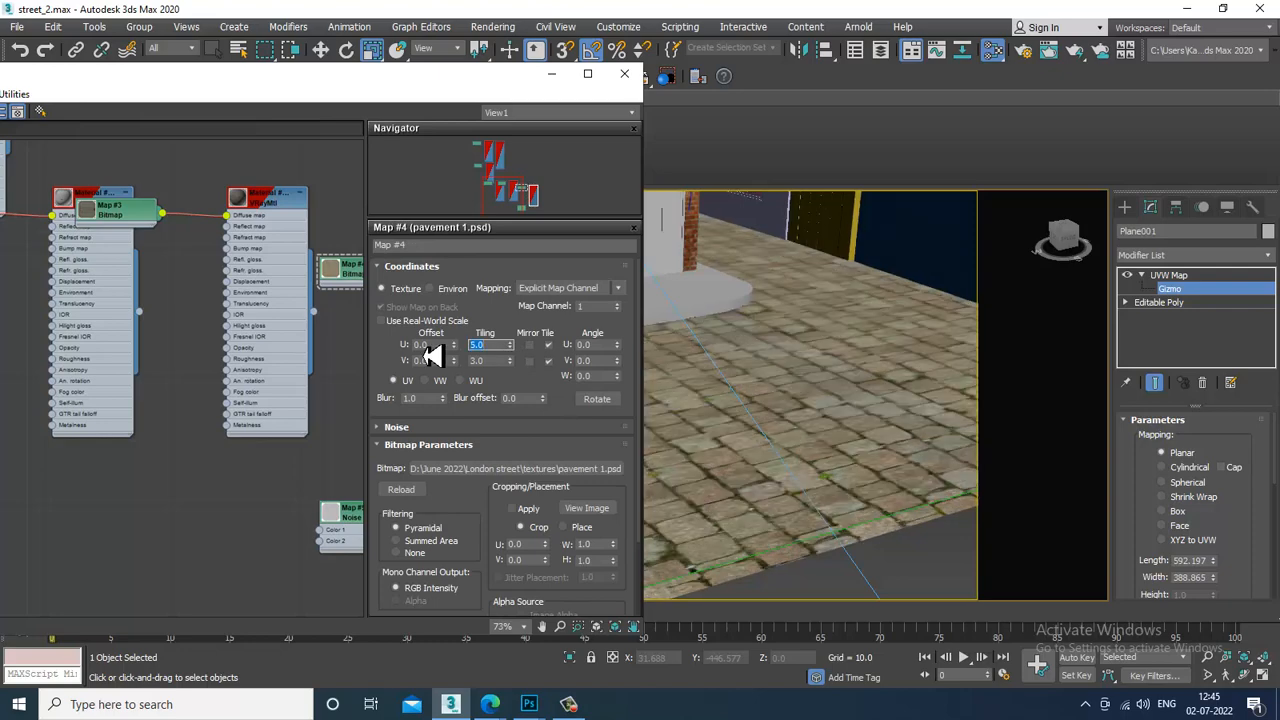
text(3)
key(Tab)
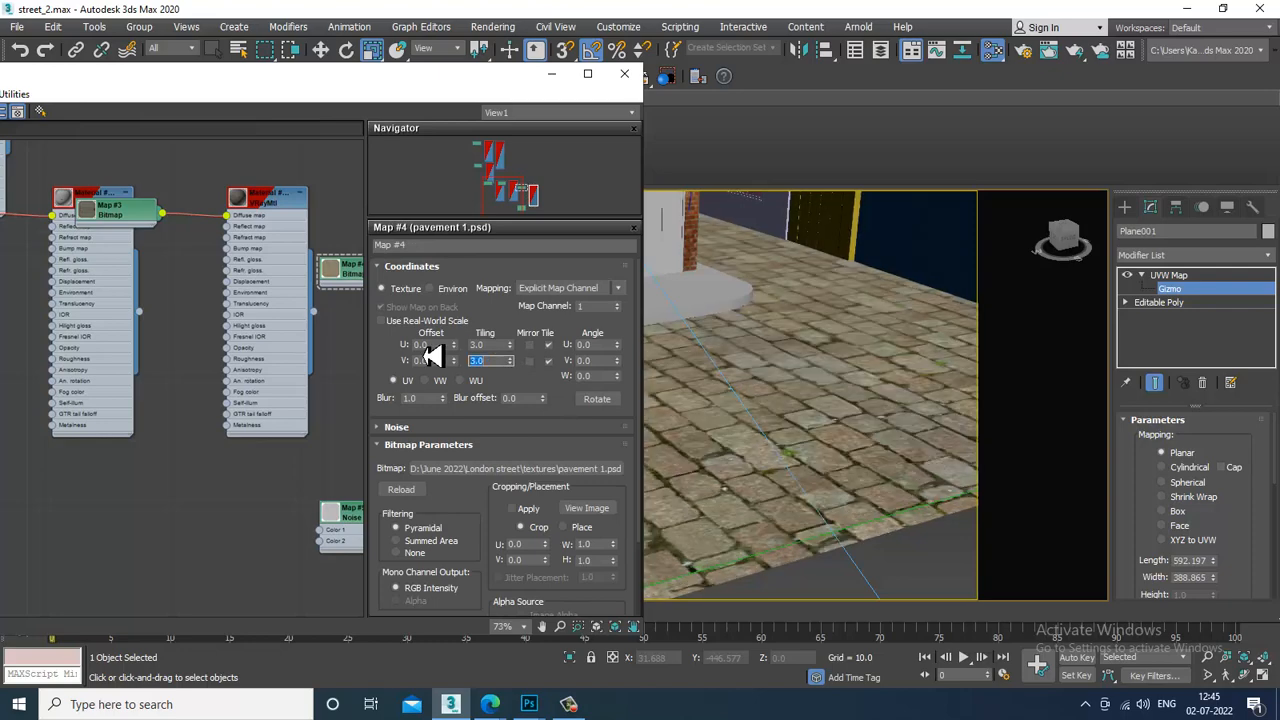
Set the pavement bitmap's V tiling to 5.0 and close the material editor
text(5)
key(Return)
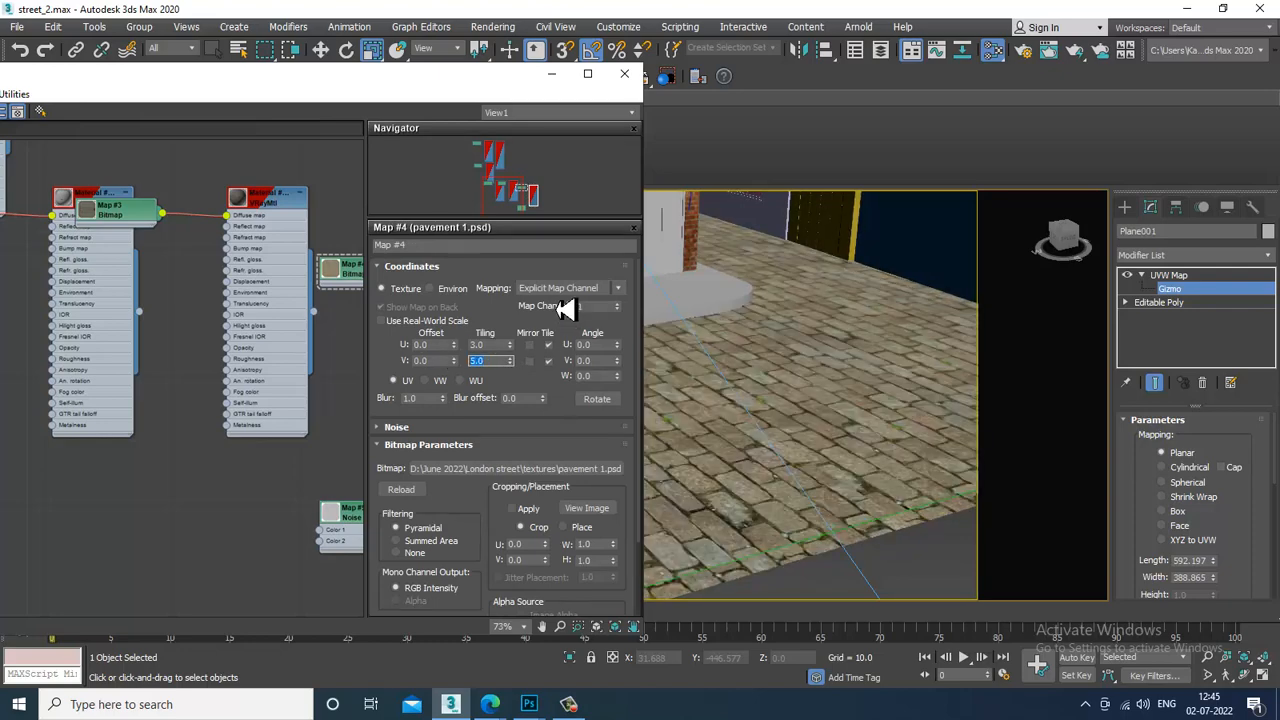
click(624, 74)
Examine the retiled cobblestones along the kerb and the brick building's roof, and leave the UVW Map gizmo level
middle_drag(707, 512, 634, 483)
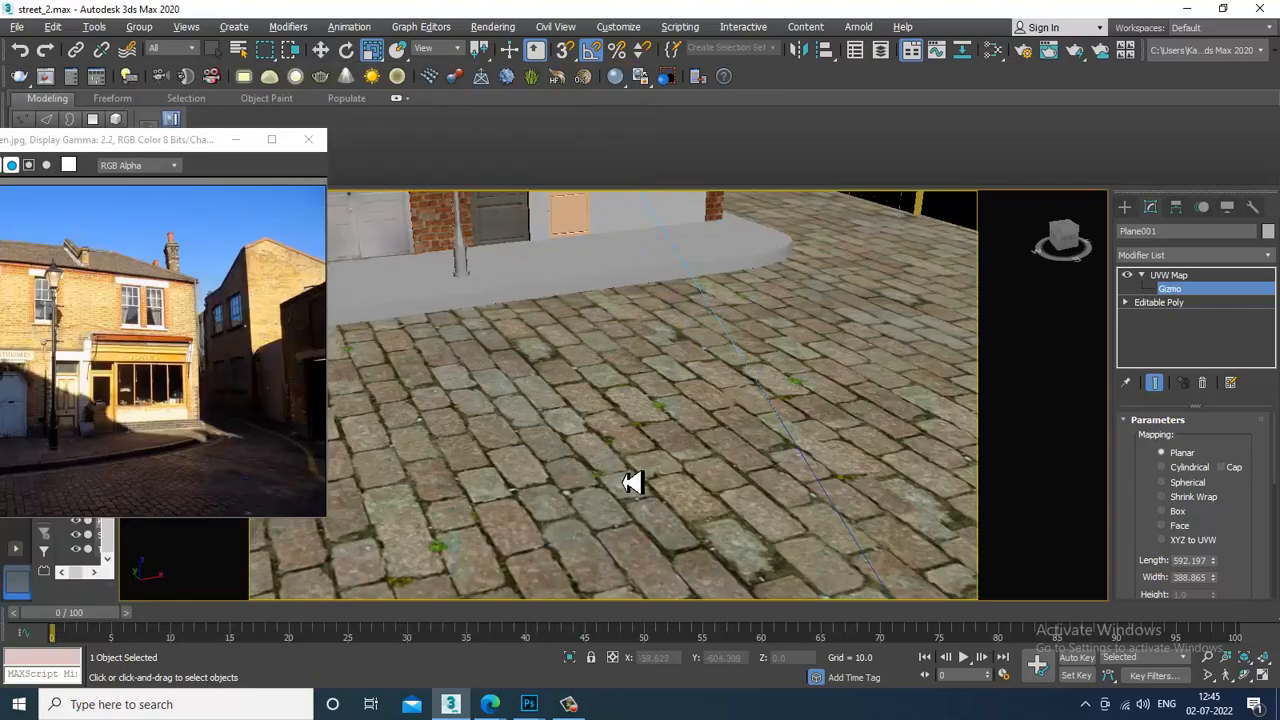
middle_drag(603, 405, 678, 563)
scroll(620, 446, down, 2)
scroll(634, 343, up, 1)
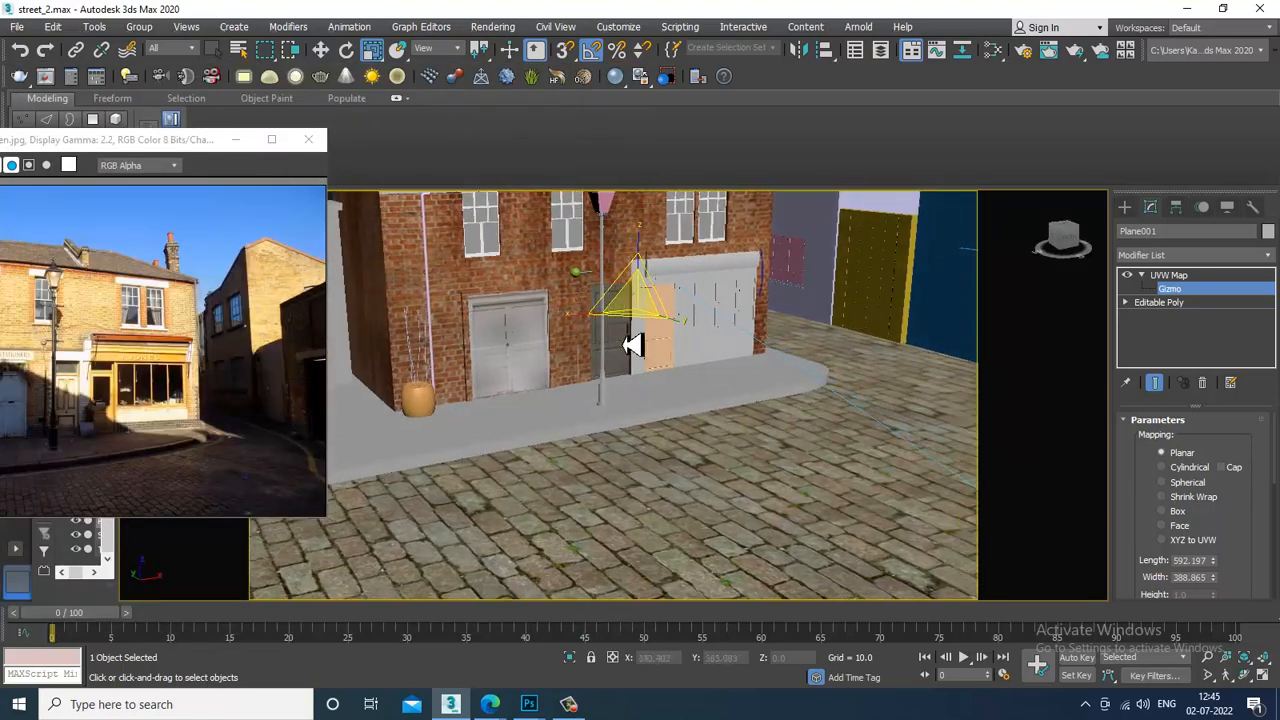
middle_drag(634, 343, 672, 470)
alt+middle_drag(672, 470, 800, 491)
scroll(730, 450, up, 3)
alt+middle_drag(730, 450, 877, 600)
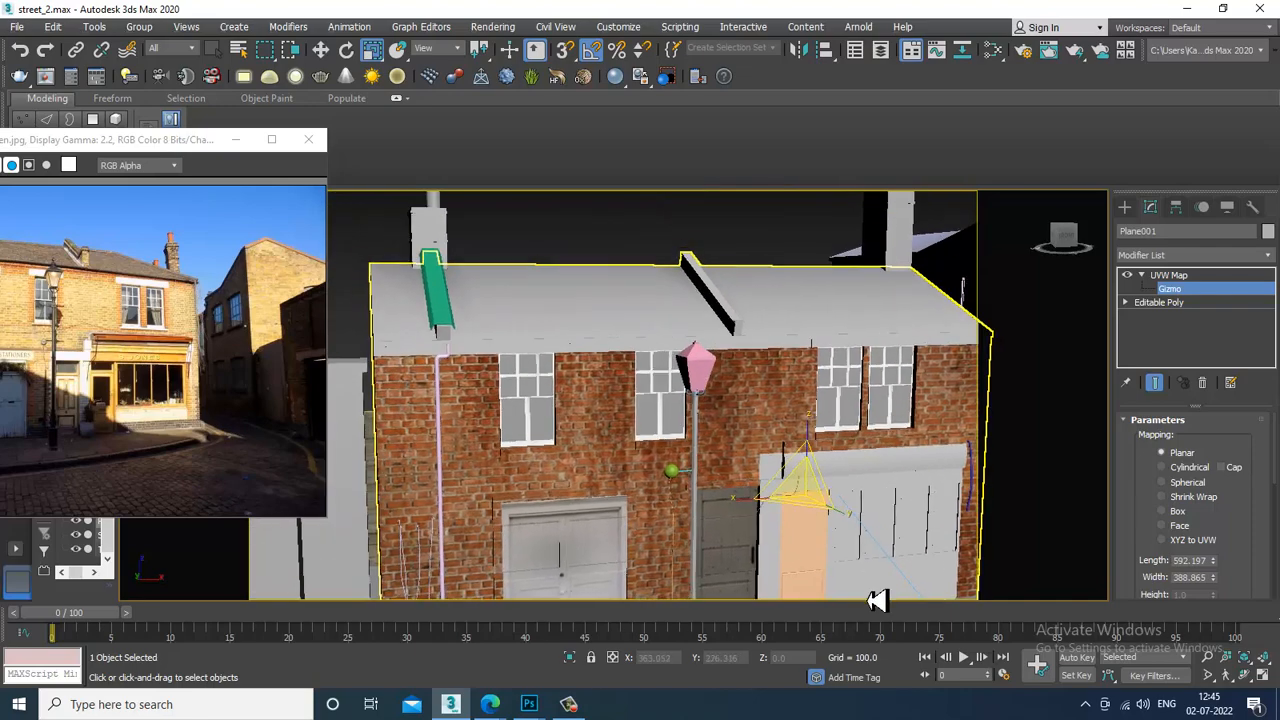
alt+middle_drag(680, 449, 760, 495)
middle_drag(651, 417, 668, 430)
click(1212, 276)
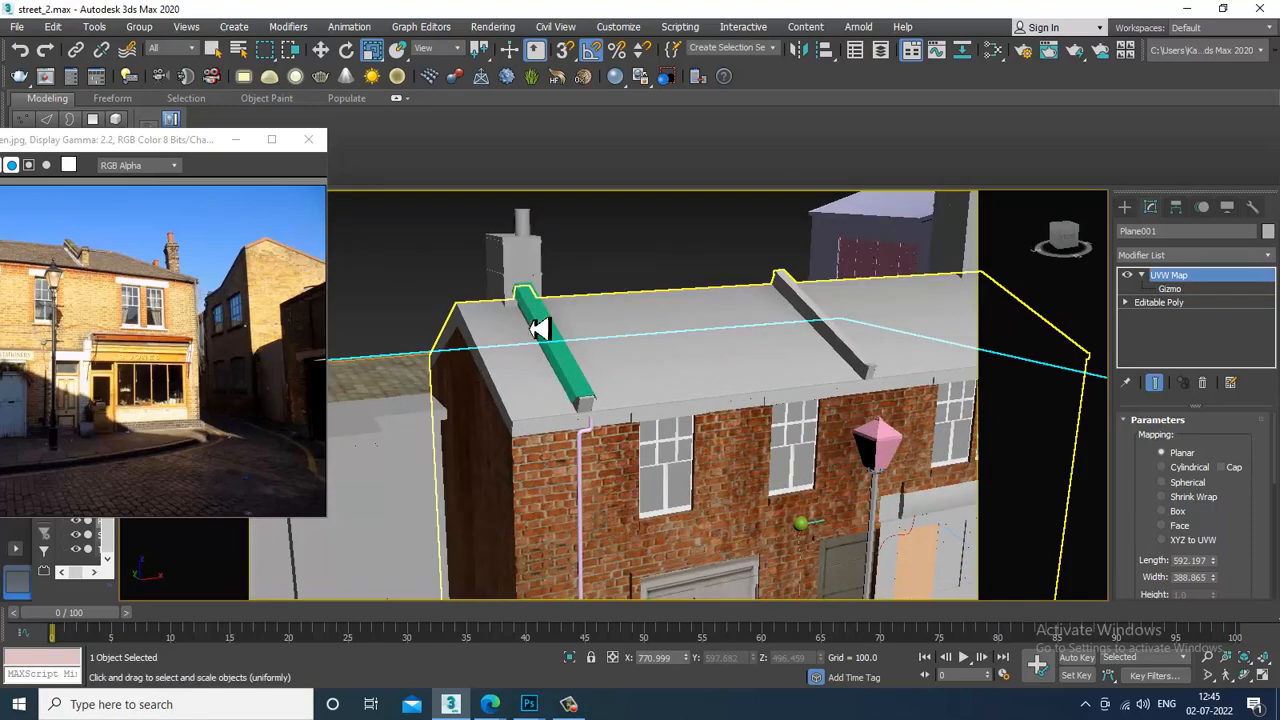
Select the chimney beside the green roof ridge and add a new VRayMtl in the material editor, showing its parameters
click(519, 273)
scroll(543, 294, up, 6)
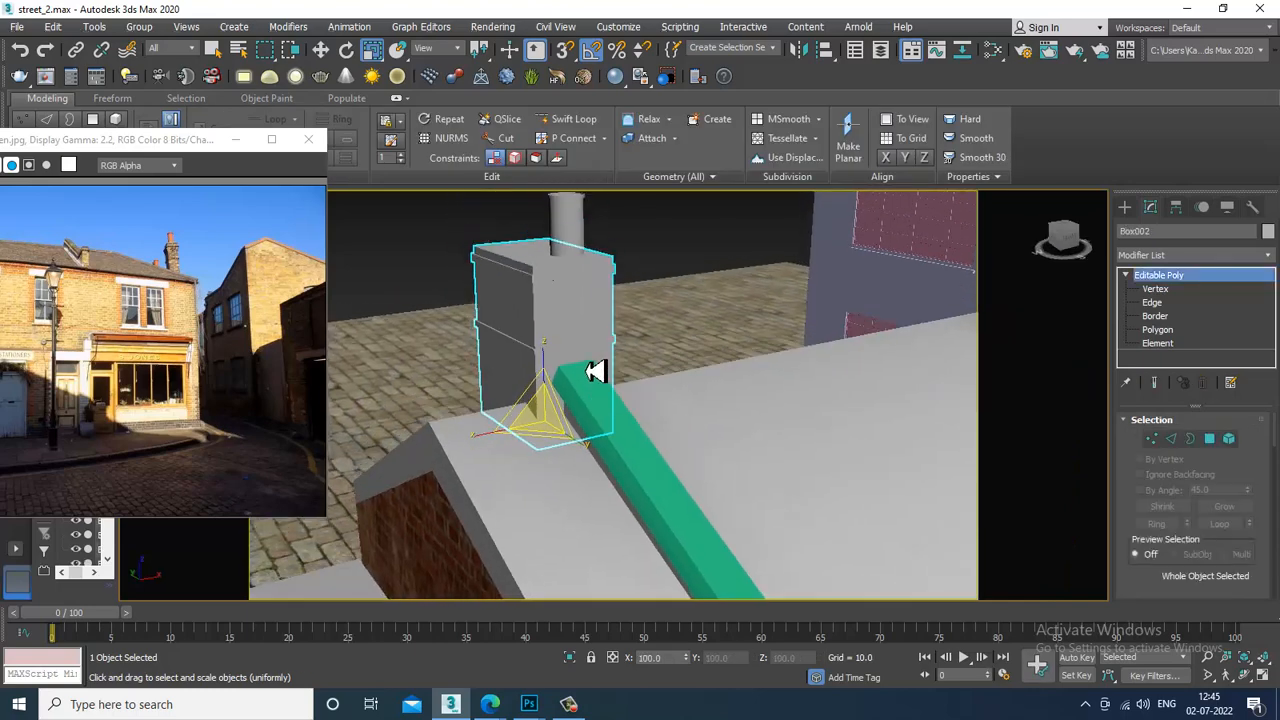
key(m)
drag(317, 84, 990, 54)
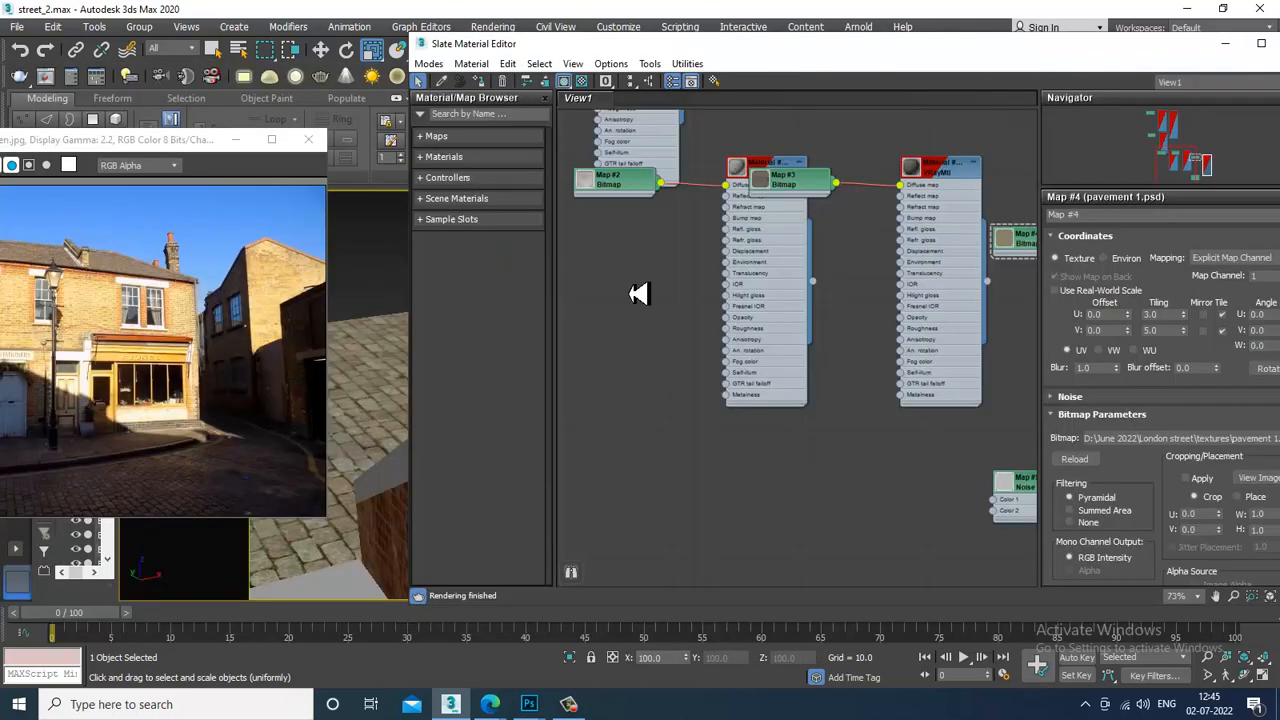
click(481, 121)
text(vra)
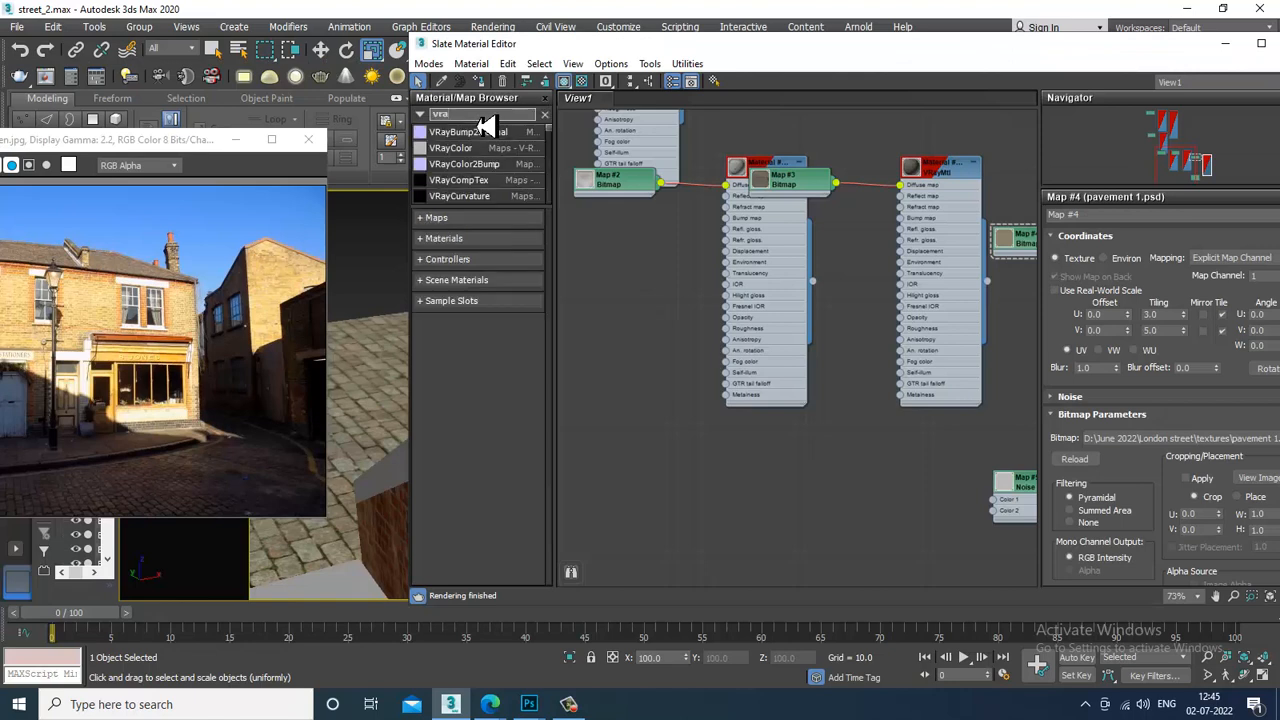
text(ymtl)
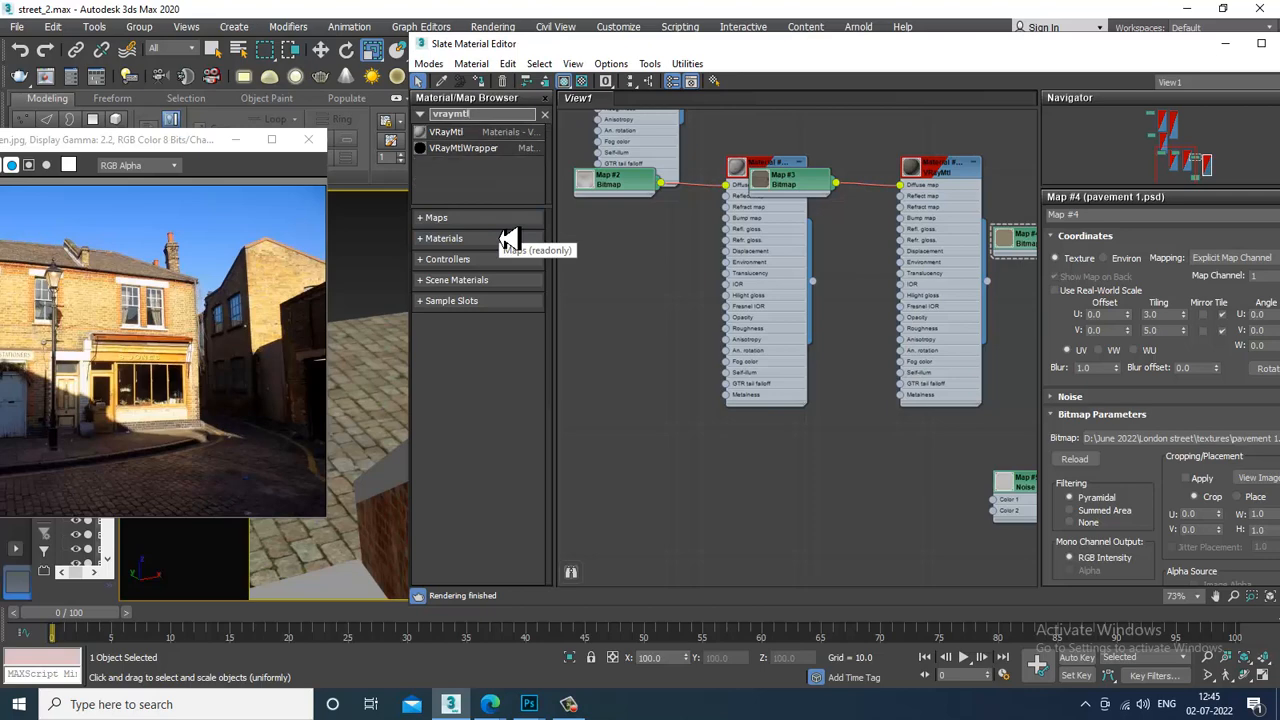
drag(450, 133, 795, 455)
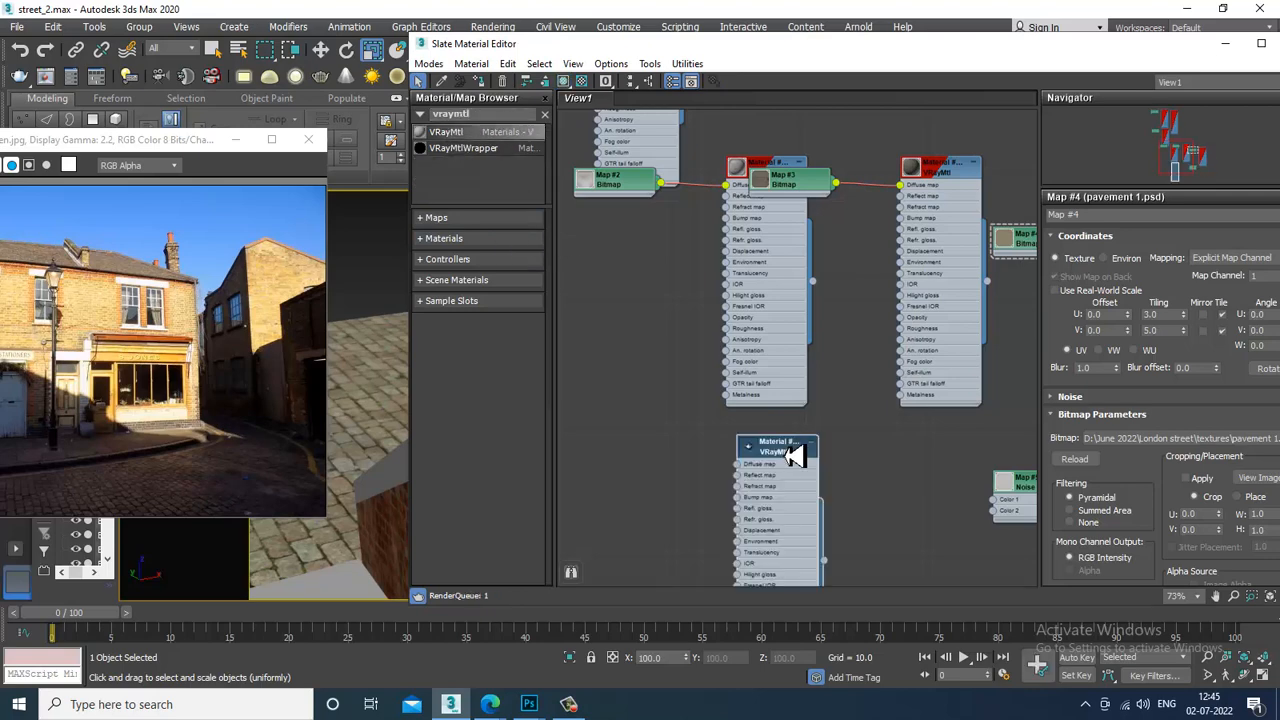
double_click(795, 455)
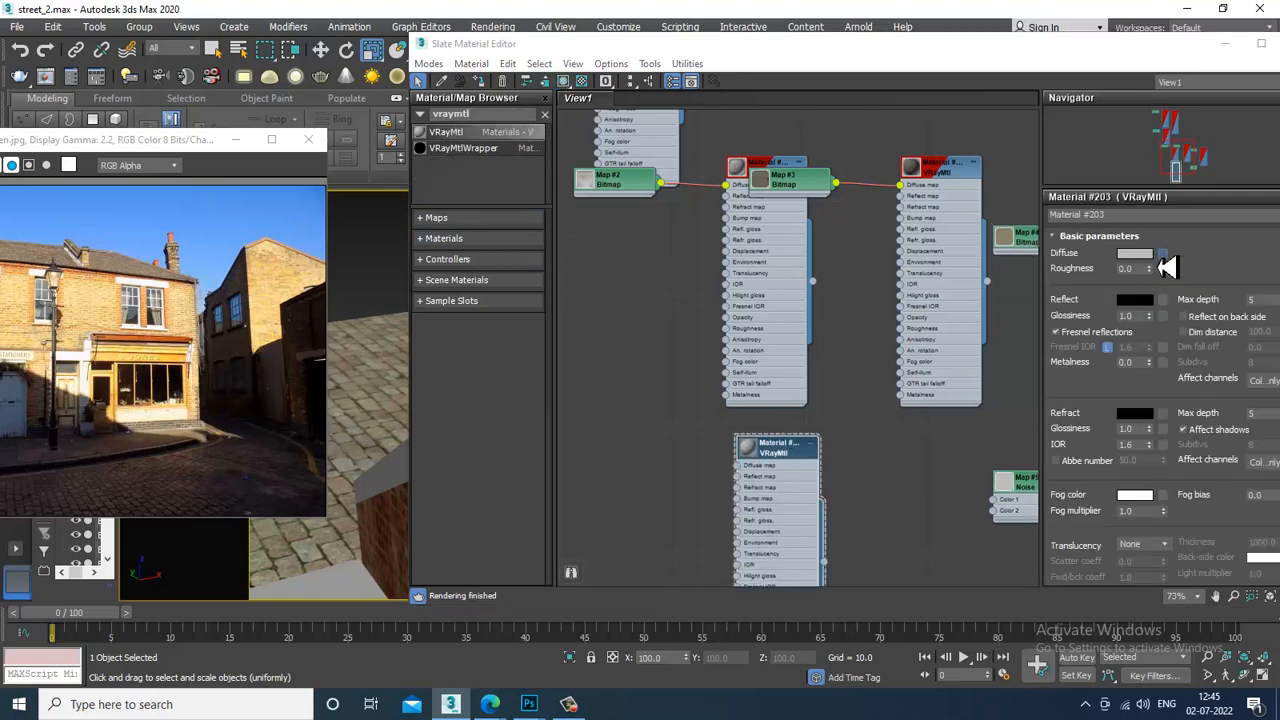
Load the dark red brick image e2457e38e59f94d... as the new material's diffuse bitmap and apply it, shown shaded, to the chimney
click(1160, 253)
double_click(510, 207)
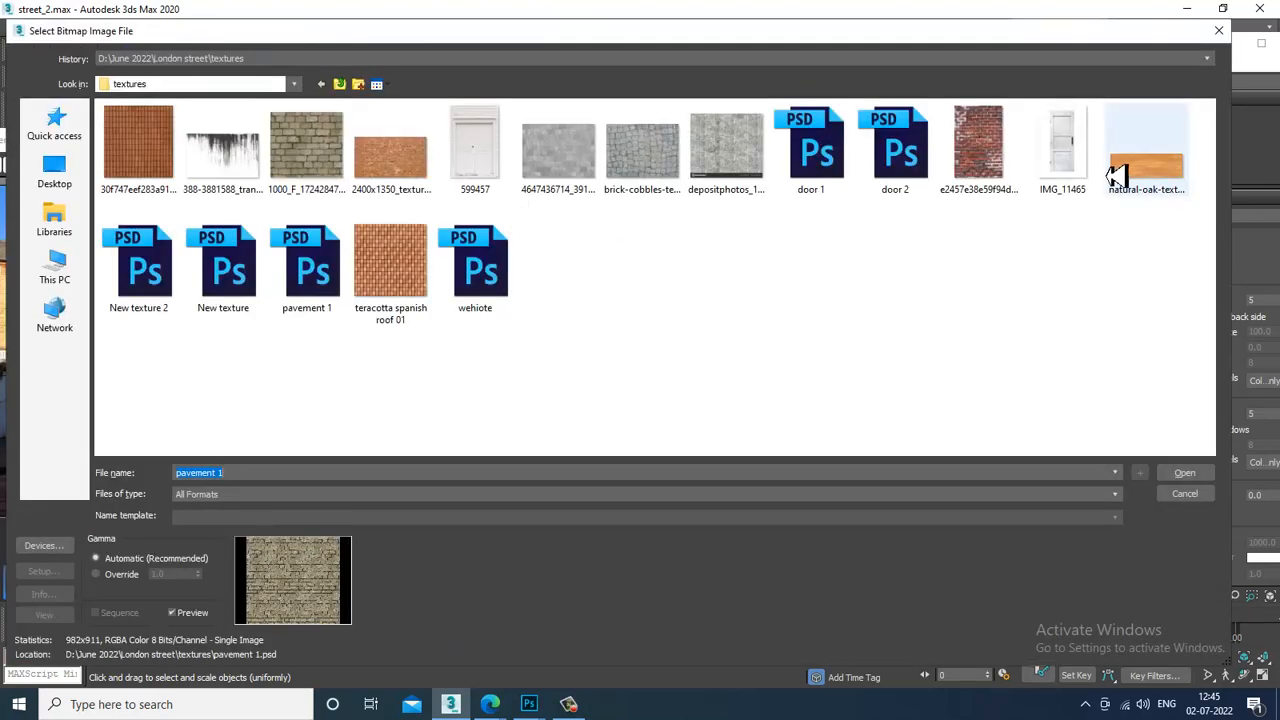
double_click(978, 145)
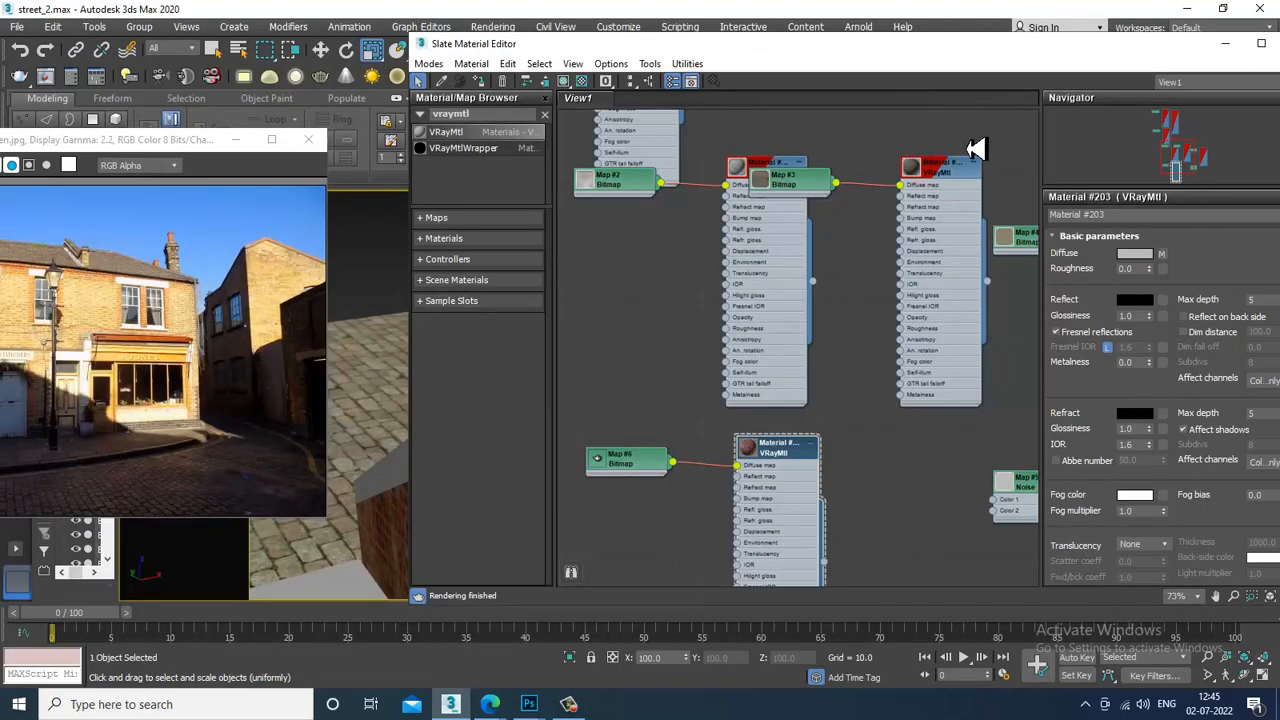
click(564, 82)
click(1225, 43)
alt+middle_drag(644, 414, 814, 411)
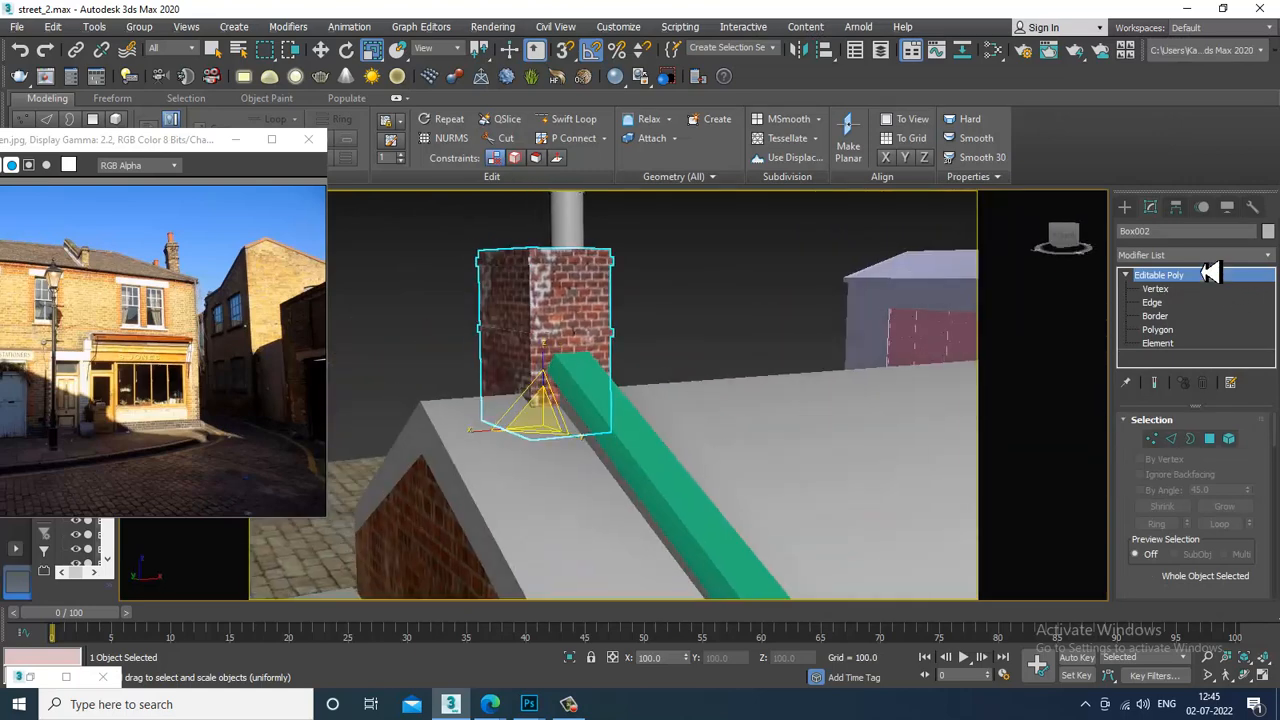
Add a UVW Map modifier with Box mapping to the brick chimney
click(1195, 255)
key(u)
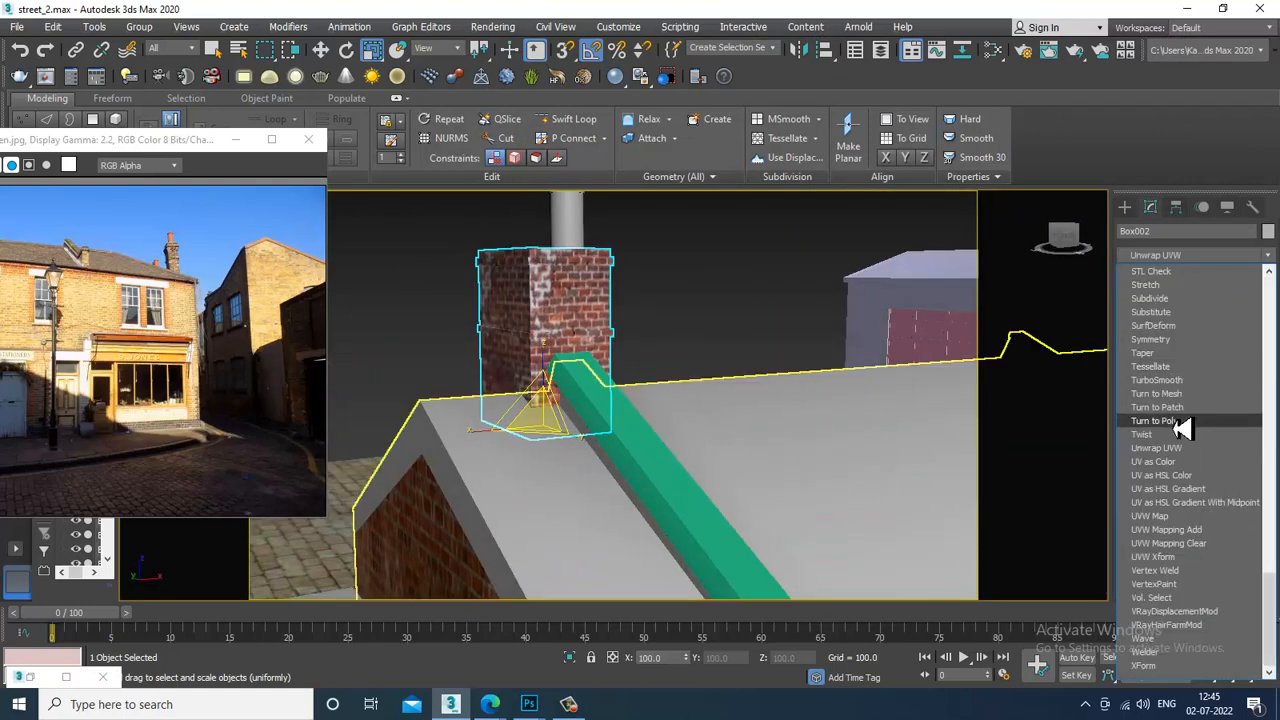
key(u)
key(u)
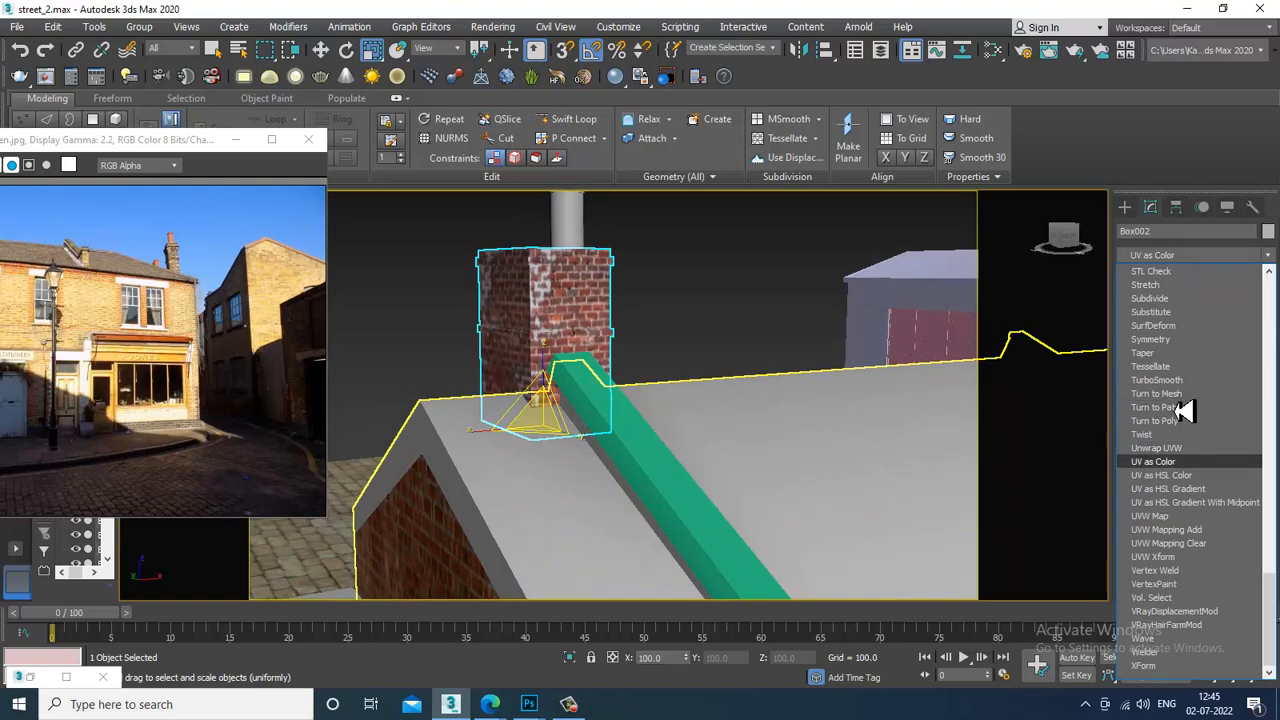
key(u)
key(u)
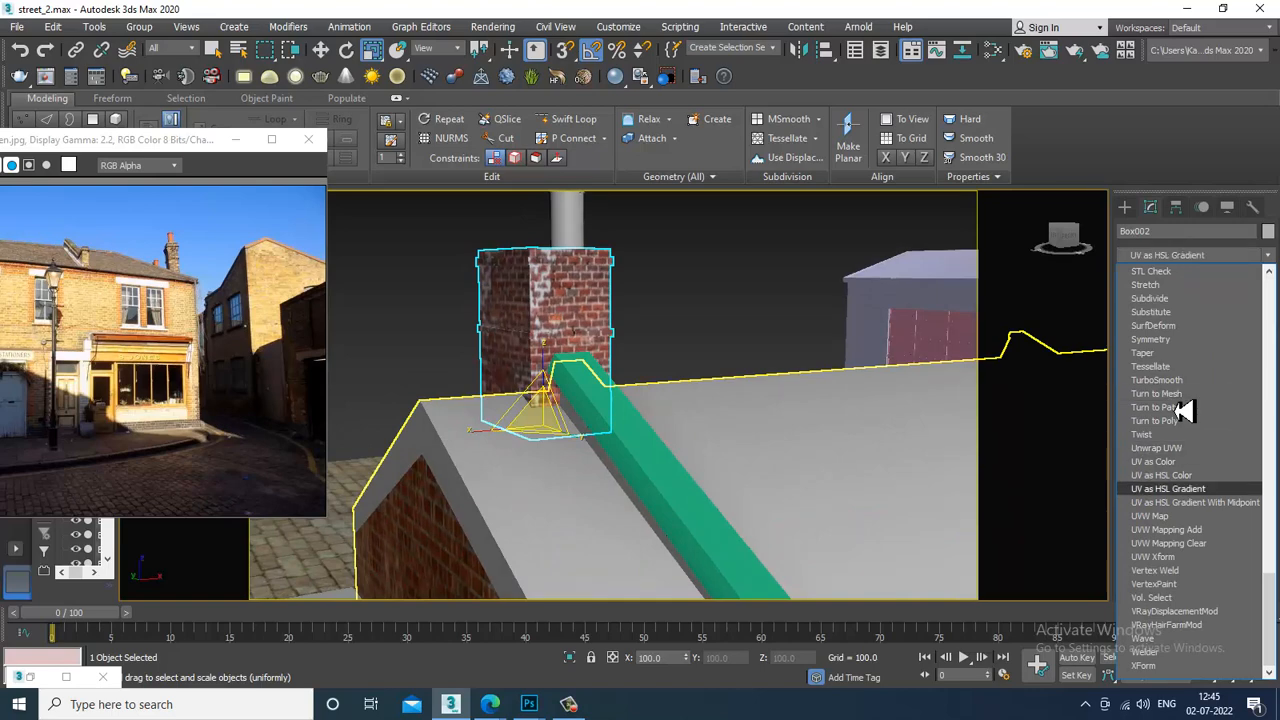
click(1190, 517)
click(1170, 513)
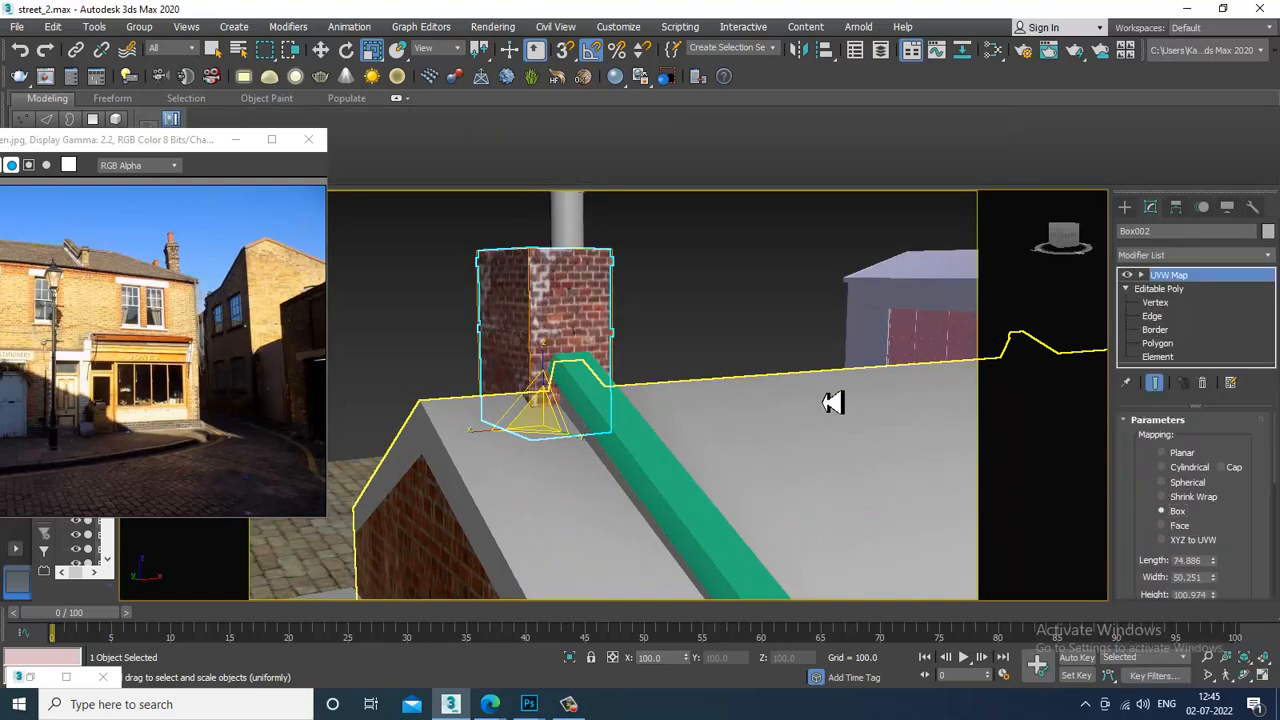
alt+middle_drag(829, 400, 757, 331)
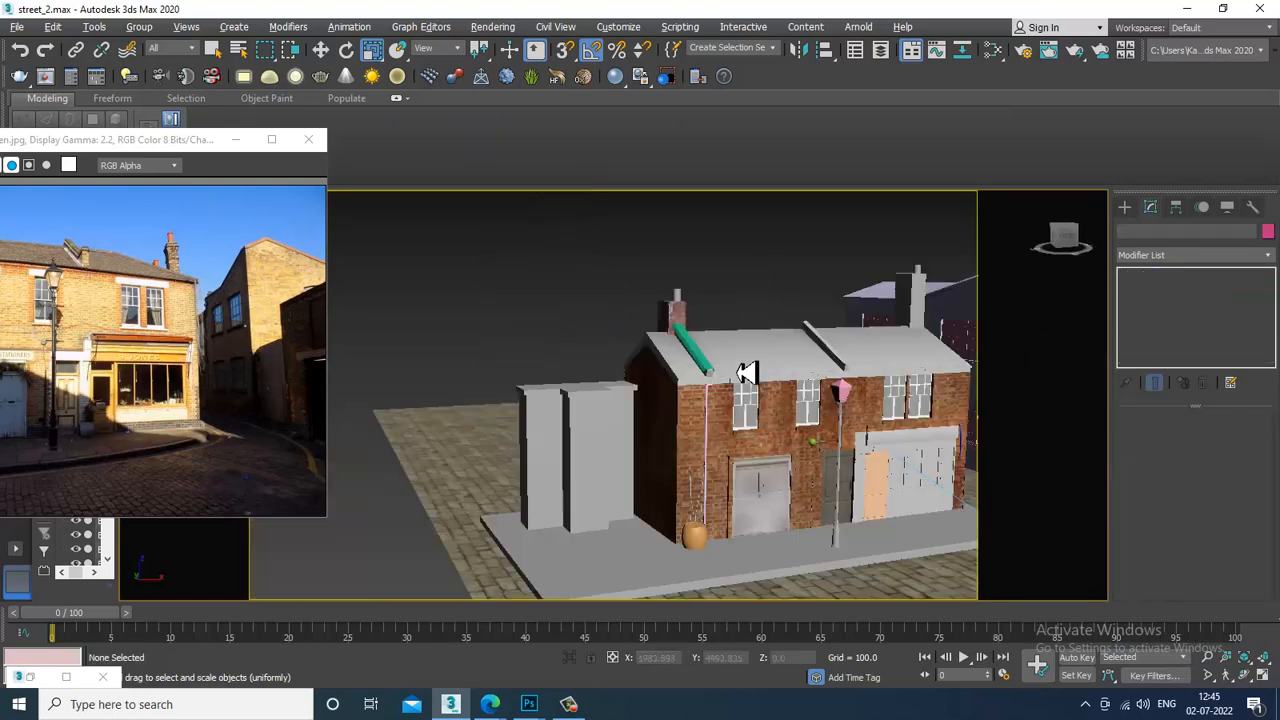
Select the chimney at the other end of the roof and assign the same red brick VRayMtl to it
middle_drag(747, 372, 649, 411)
scroll(611, 400, up, 4)
scroll(612, 408, up, 3)
scroll(614, 370, down, 3)
click(585, 361)
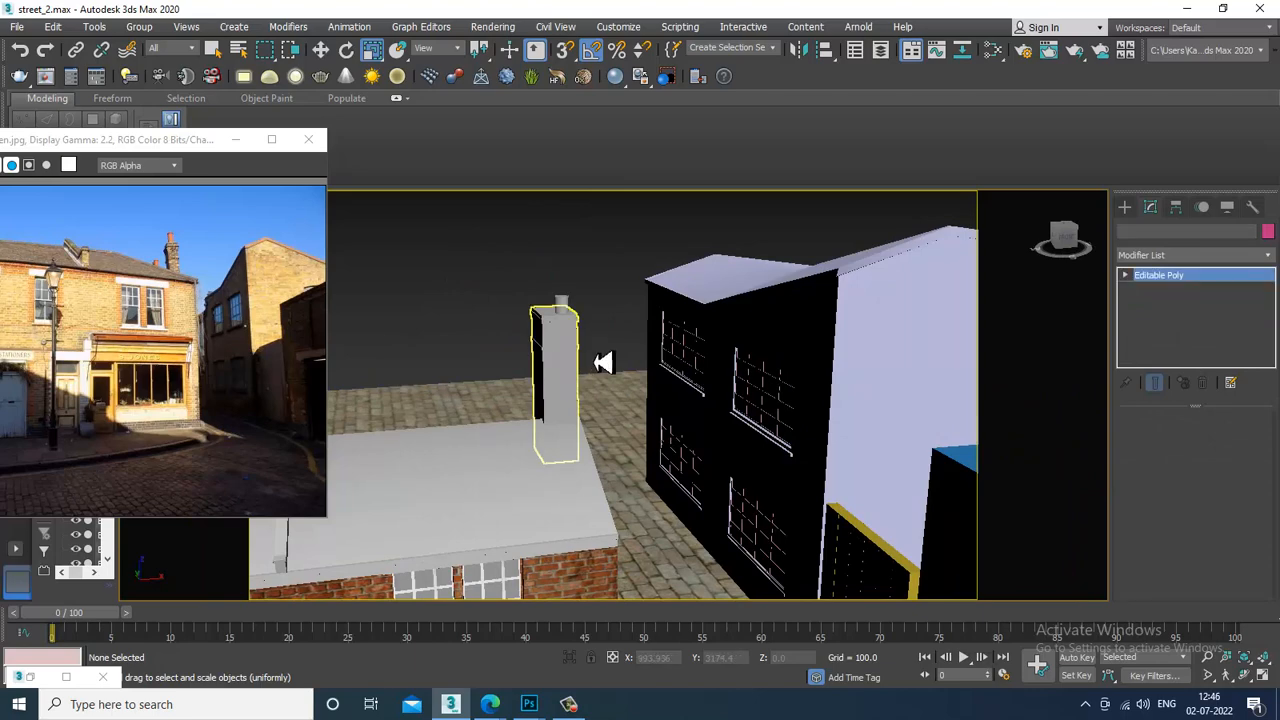
key(m)
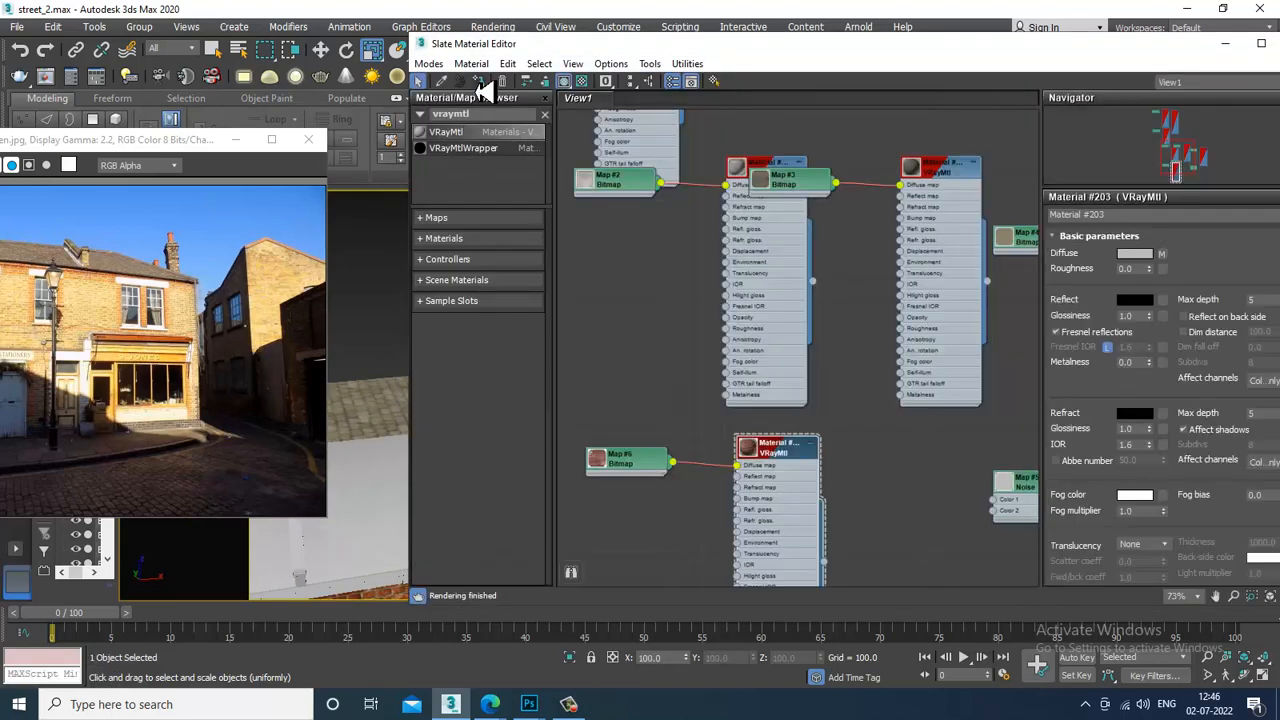
click(1227, 44)
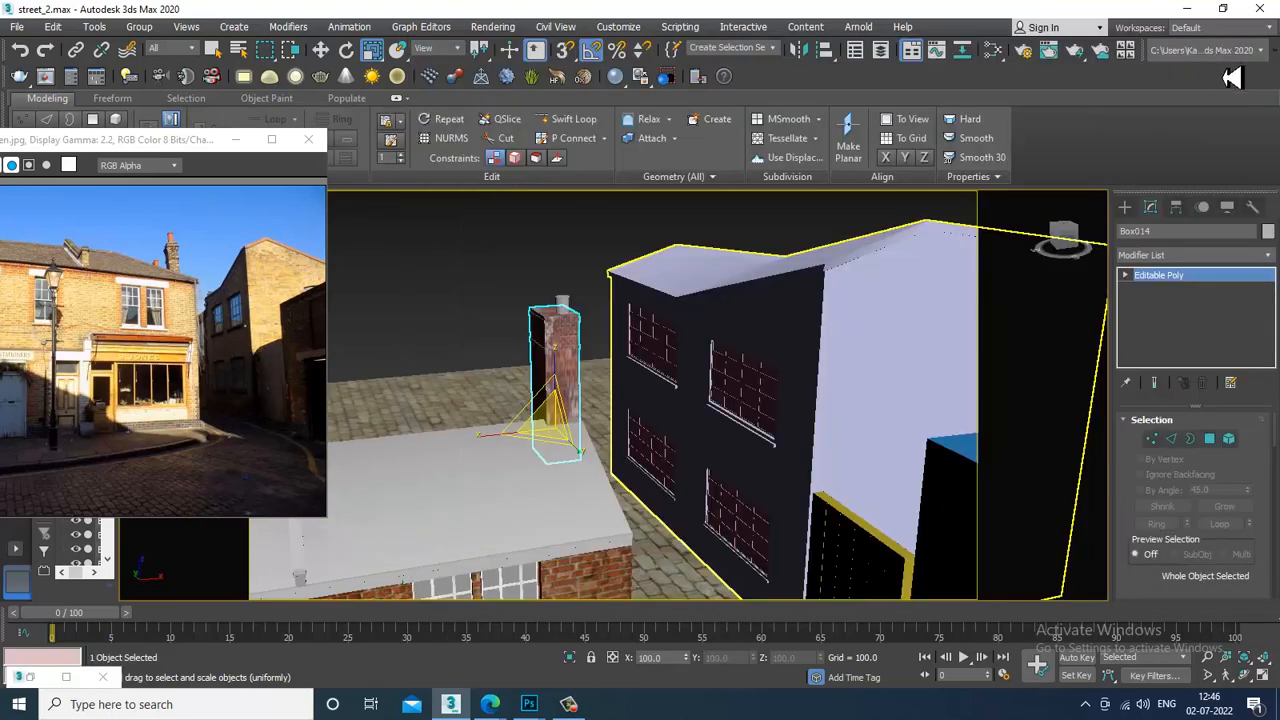
Give the second chimney a UVW Map modifier with Box mapping
click(1180, 256)
key(u)
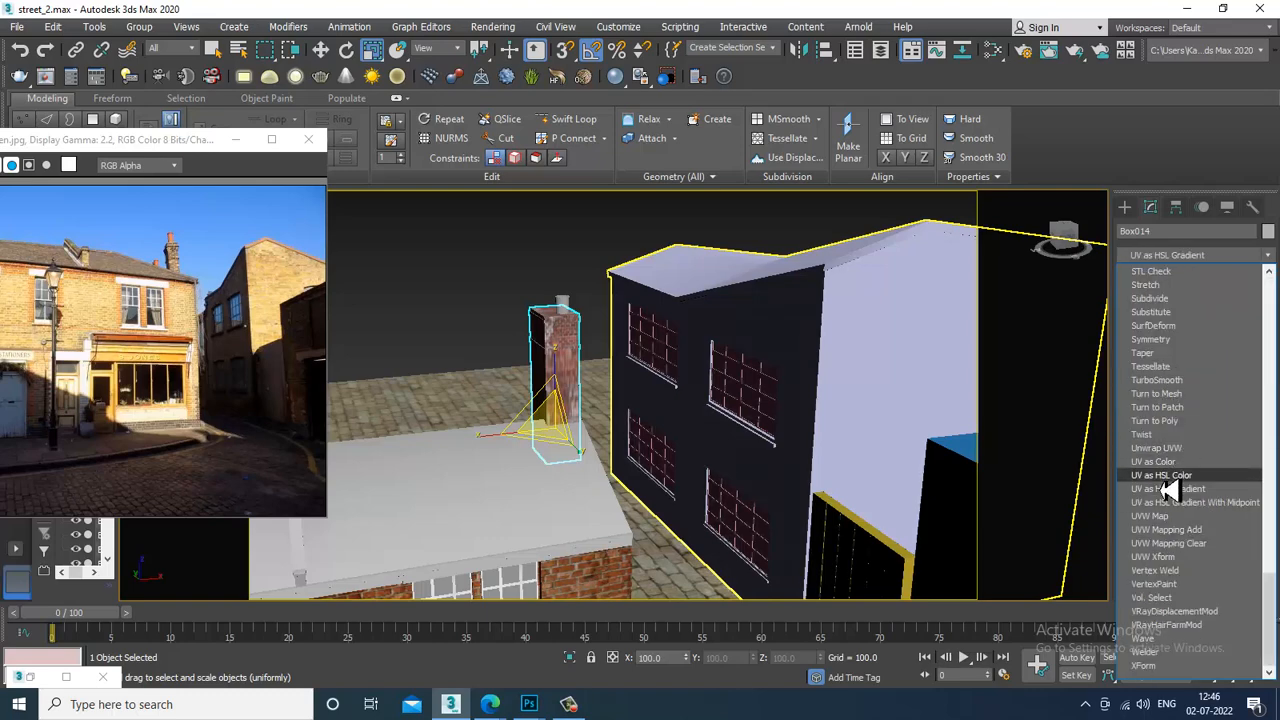
click(1172, 516)
alt+middle_drag(651, 420, 897, 487)
click(1176, 511)
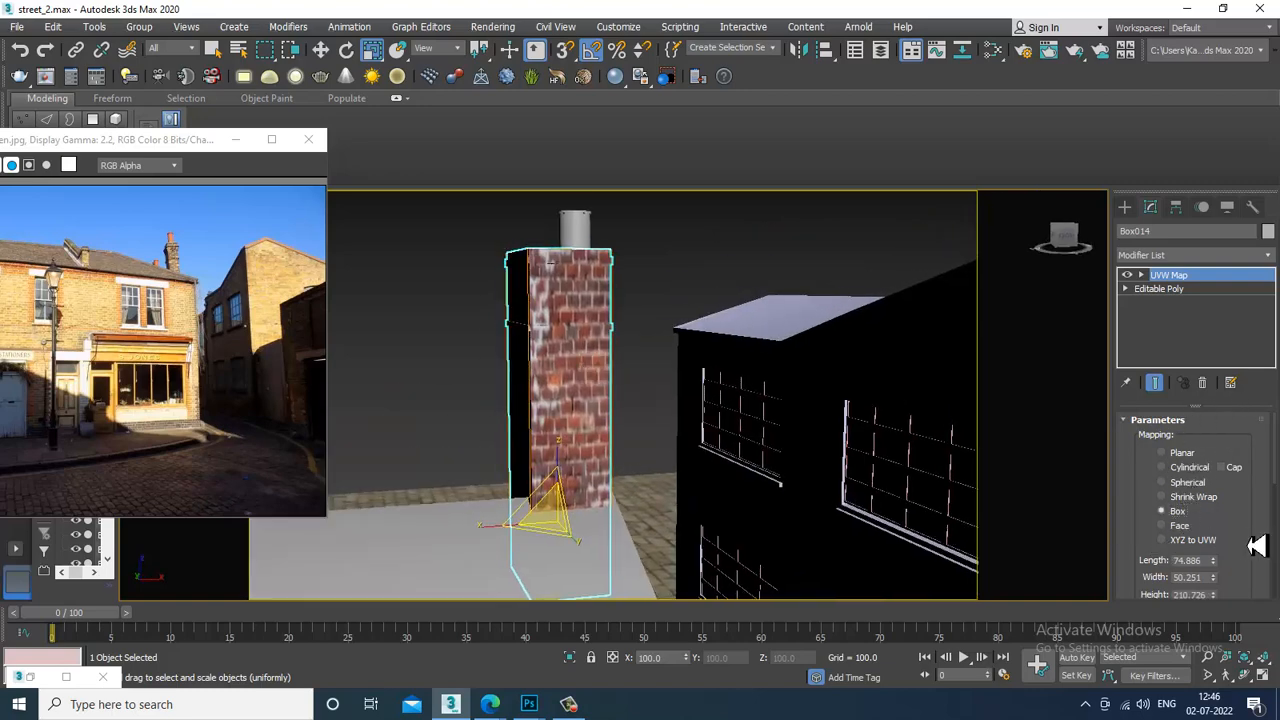
Enlarge the second chimney's box mapping to a width of 107.034 and a length of 121.316
scroll(1224, 560, down, 2)
drag(1215, 544, 1208, 452)
alt+middle_drag(782, 500, 920, 430)
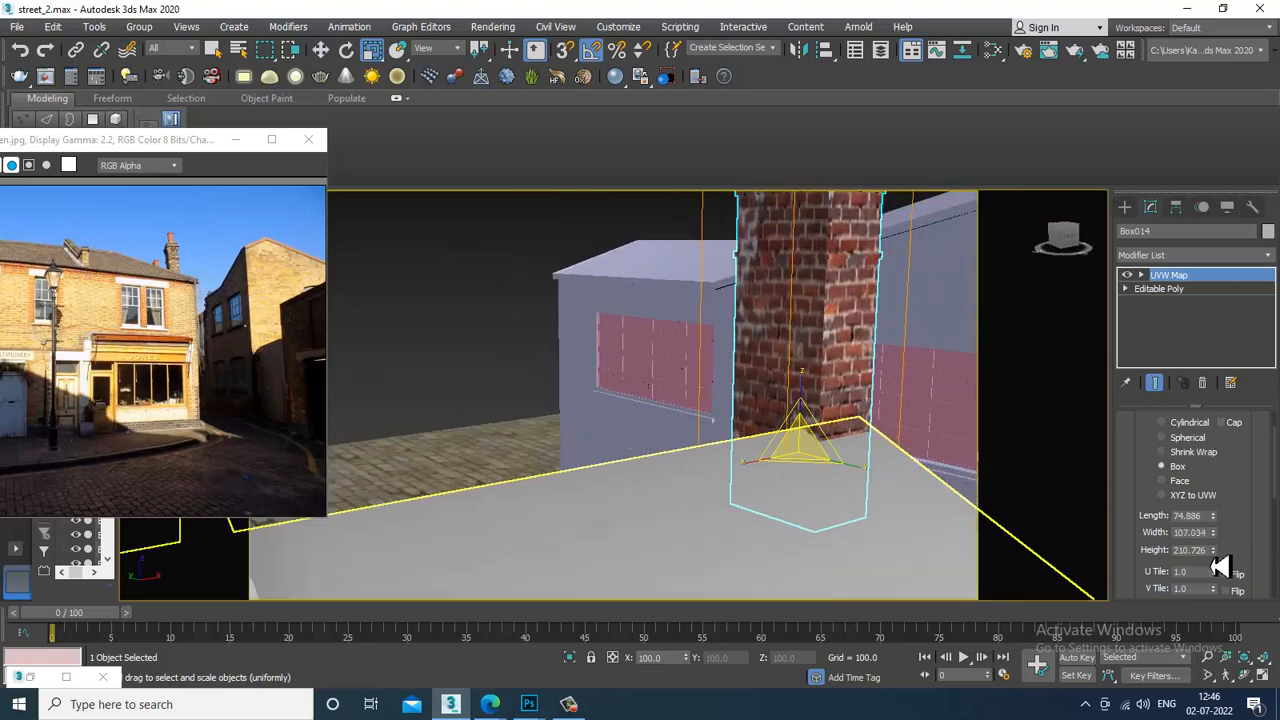
drag(1213, 516, 1215, 488)
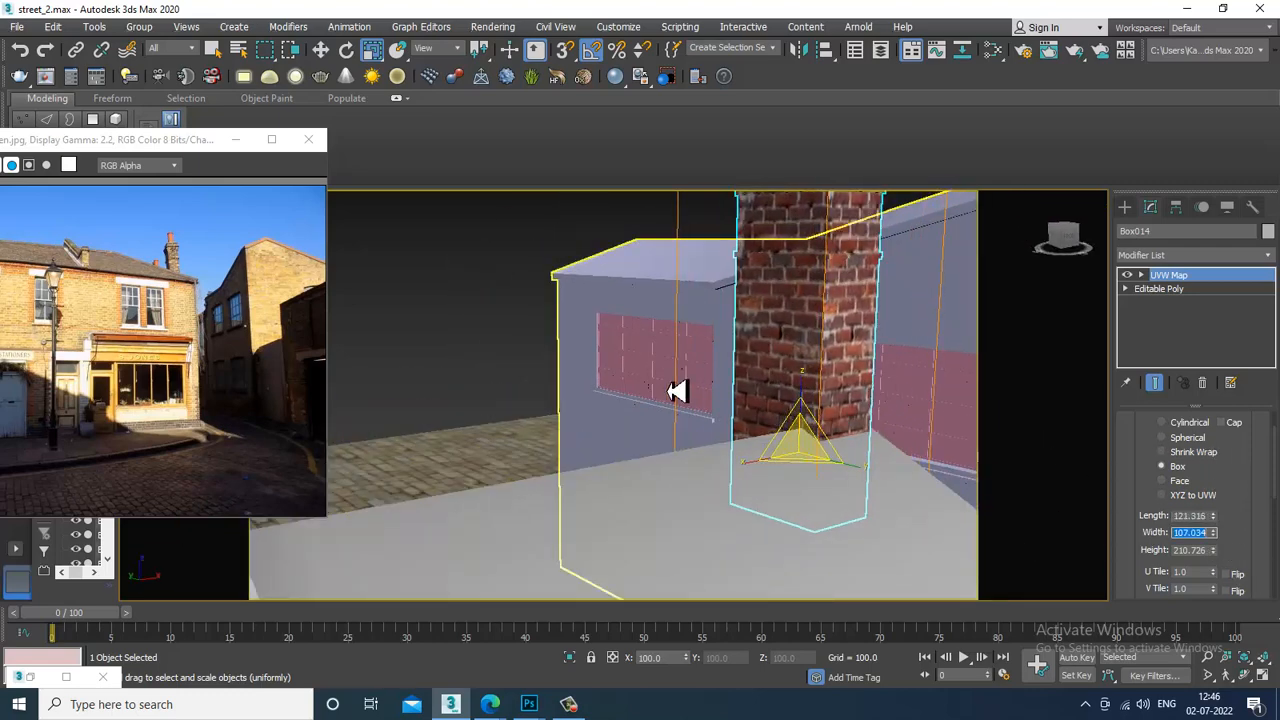
Minimize the reference photo and examine the building's shopfront, doors, pavement and cobblestone ground
scroll(671, 388, down, 5)
middle_drag(682, 592, 654, 517)
scroll(695, 414, up, 3)
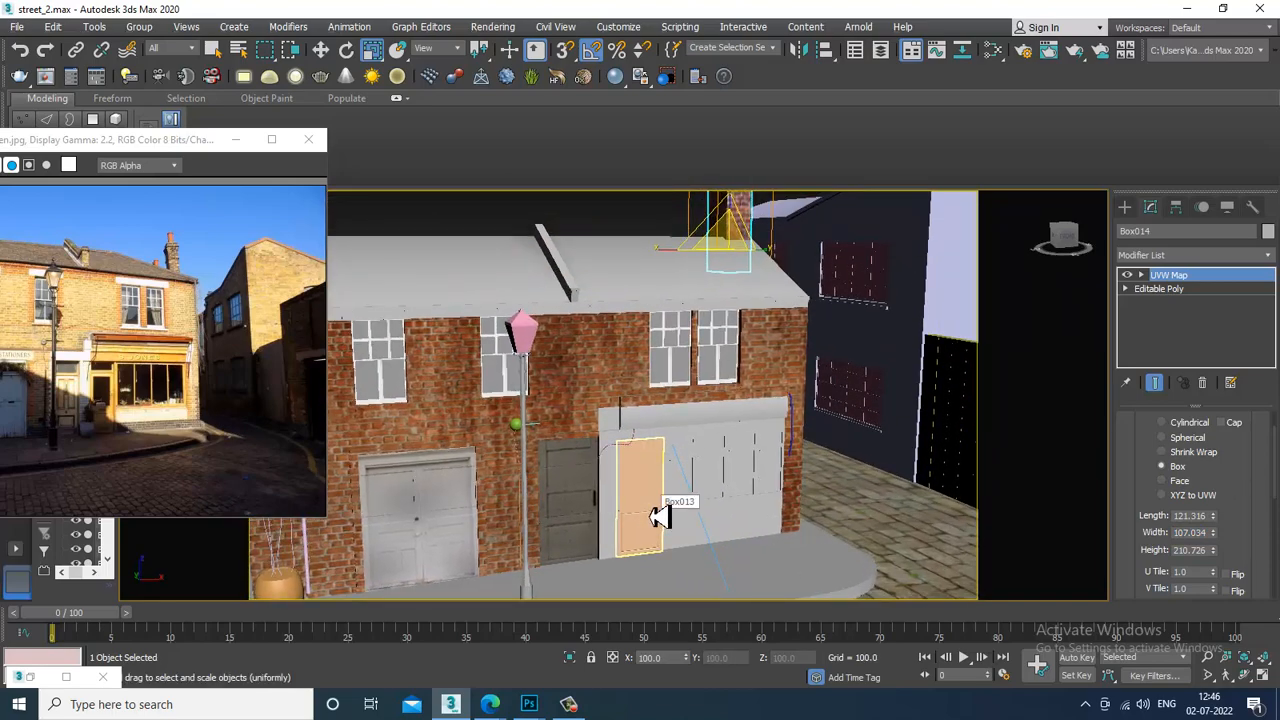
click(236, 140)
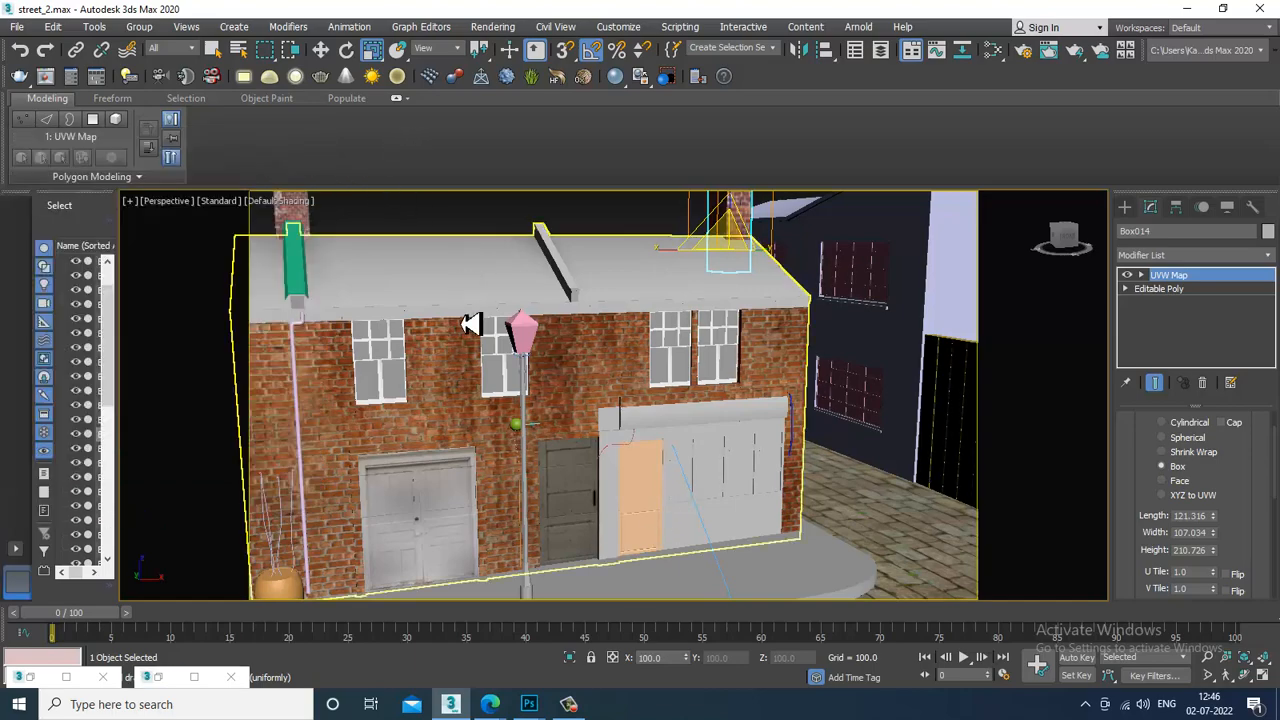
middle_drag(657, 454, 621, 460)
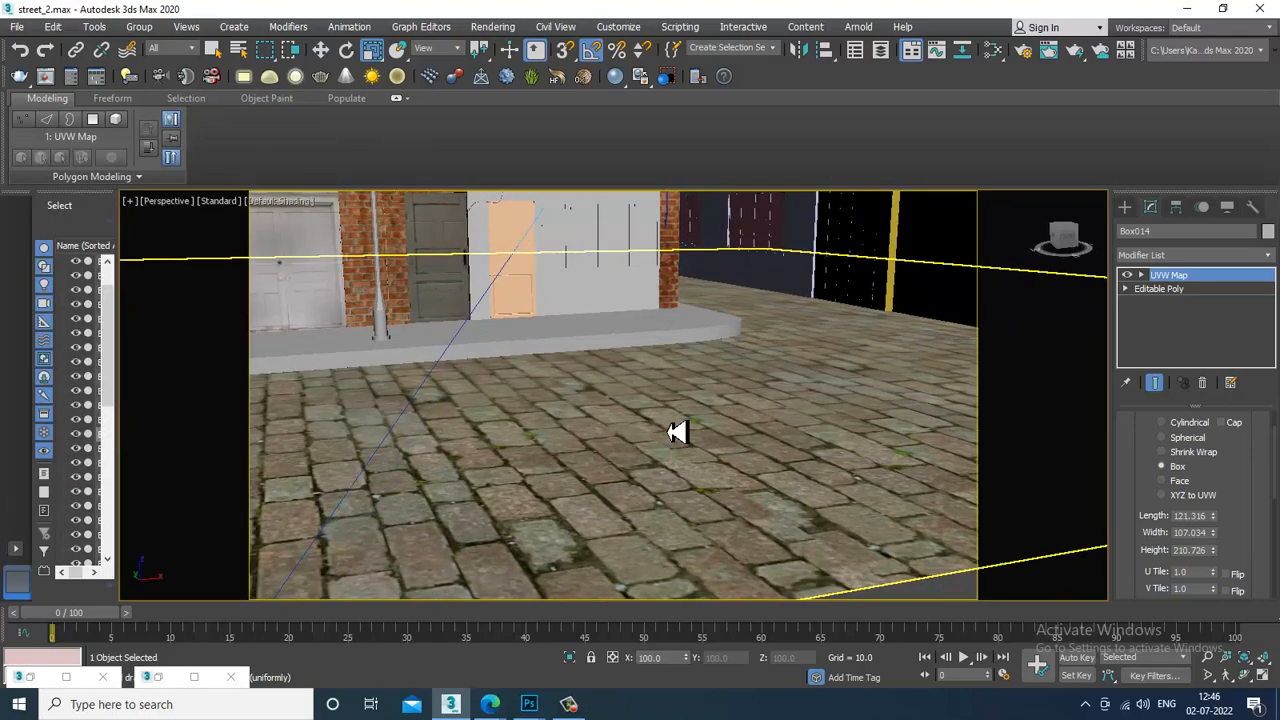
scroll(646, 400, down, 3)
middle_drag(646, 400, 663, 500)
scroll(478, 380, up, 3)
alt+middle_drag(462, 378, 474, 389)
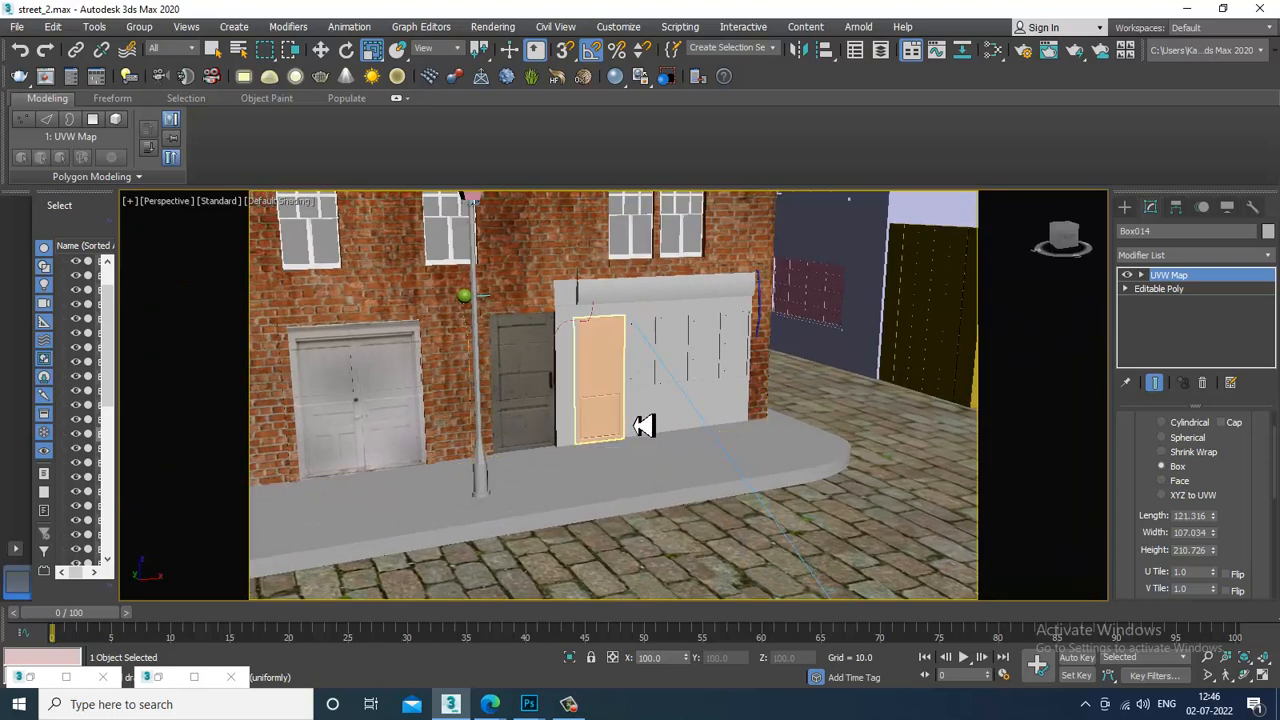
alt+middle_drag(643, 425, 709, 403)
scroll(834, 446, down, 3)
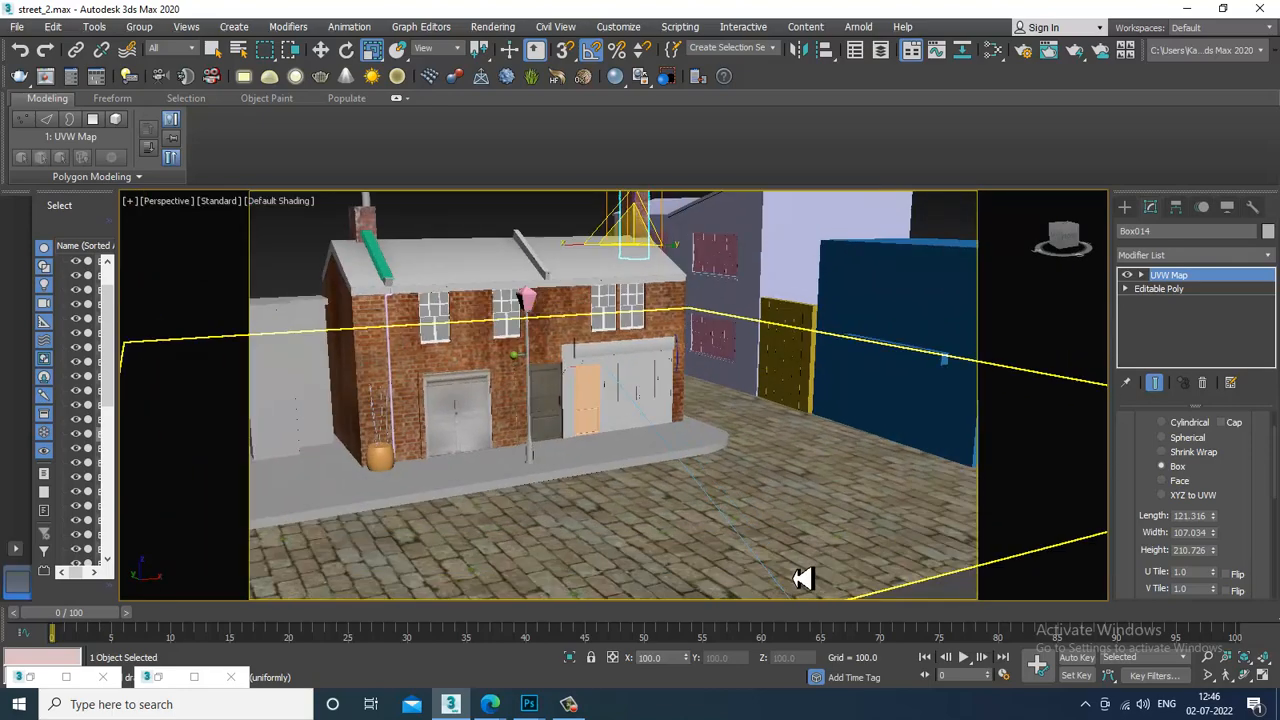
Select the cobblestone ground plane and collapse the modeling ribbon to enlarge the street view
click(803, 578)
alt+middle_drag(794, 526, 763, 497)
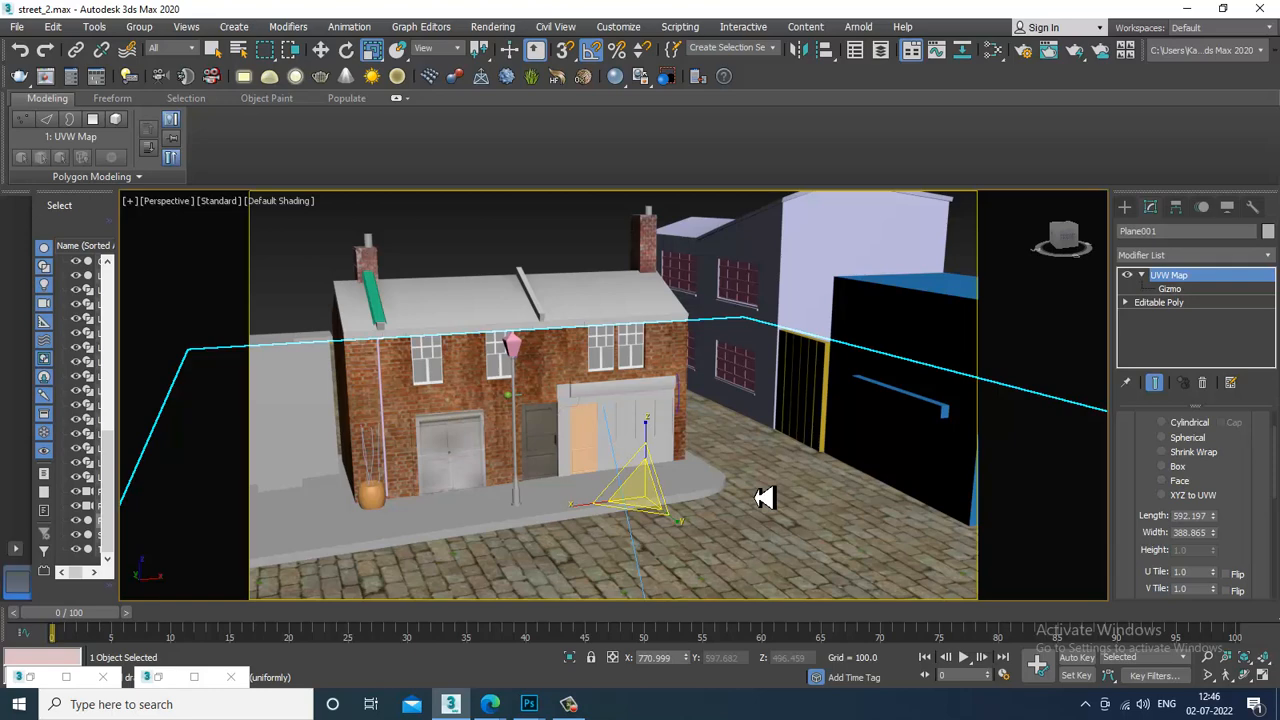
alt+middle_drag(763, 498, 688, 457)
double_click(50, 99)
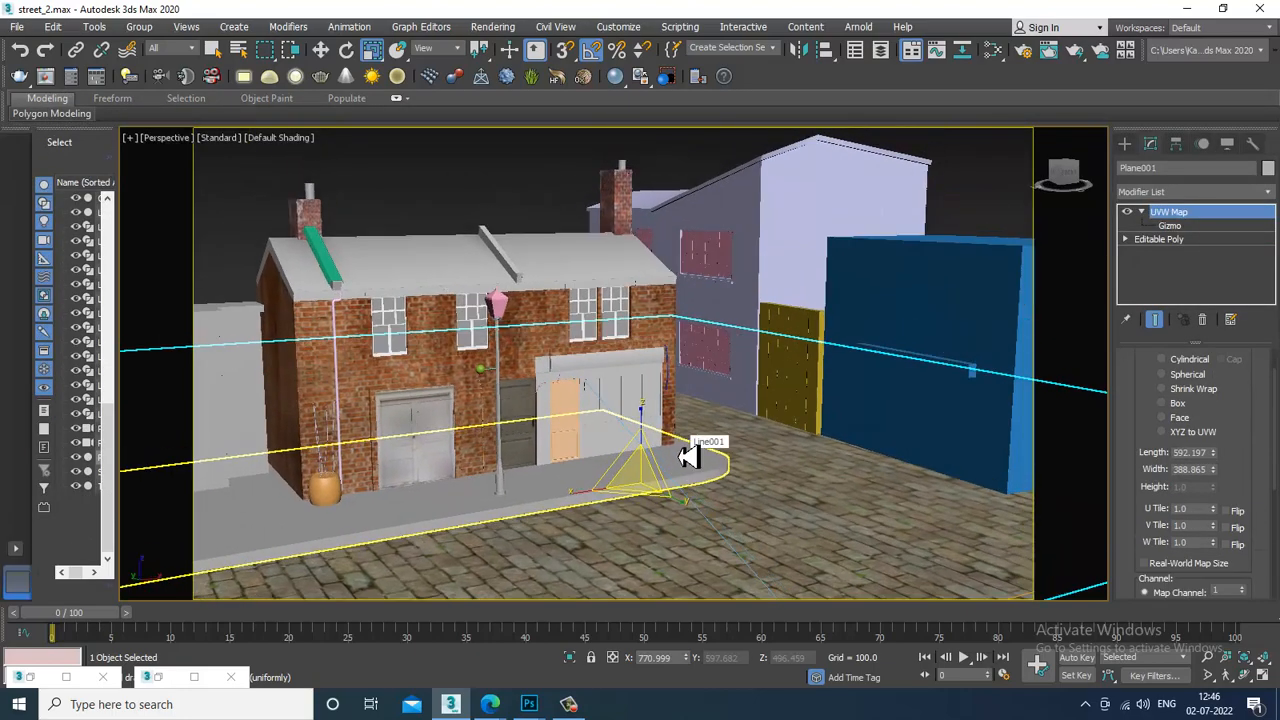